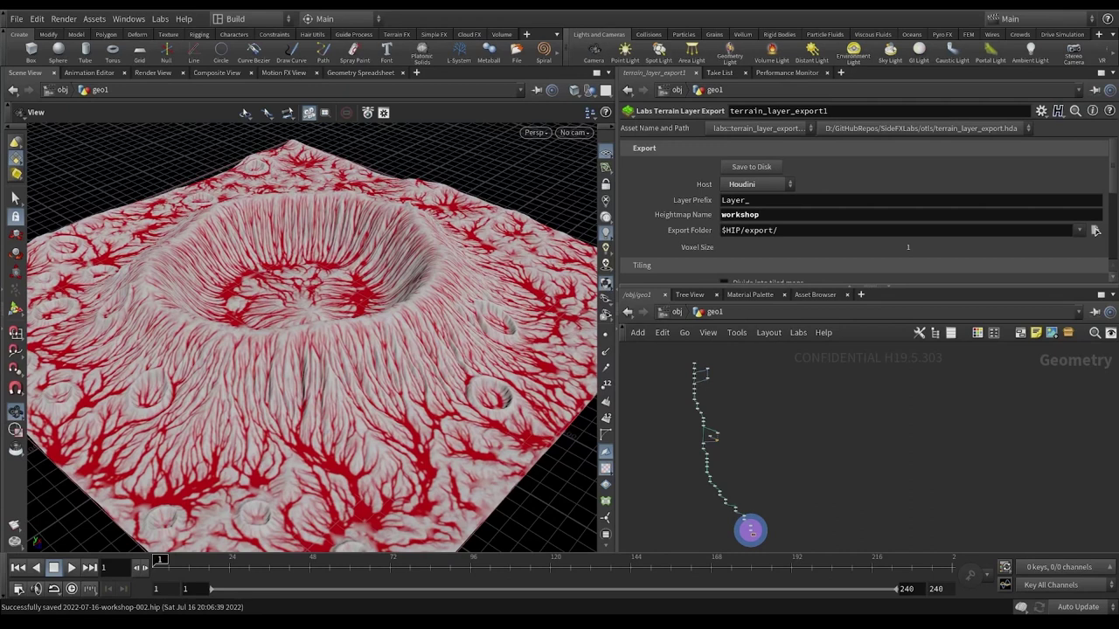
Examine the finished crater terrain and its node network, as well as the matching landscape in Unreal Editor.
drag(469, 291, 362, 330)
right_drag(362, 330, 396, 334)
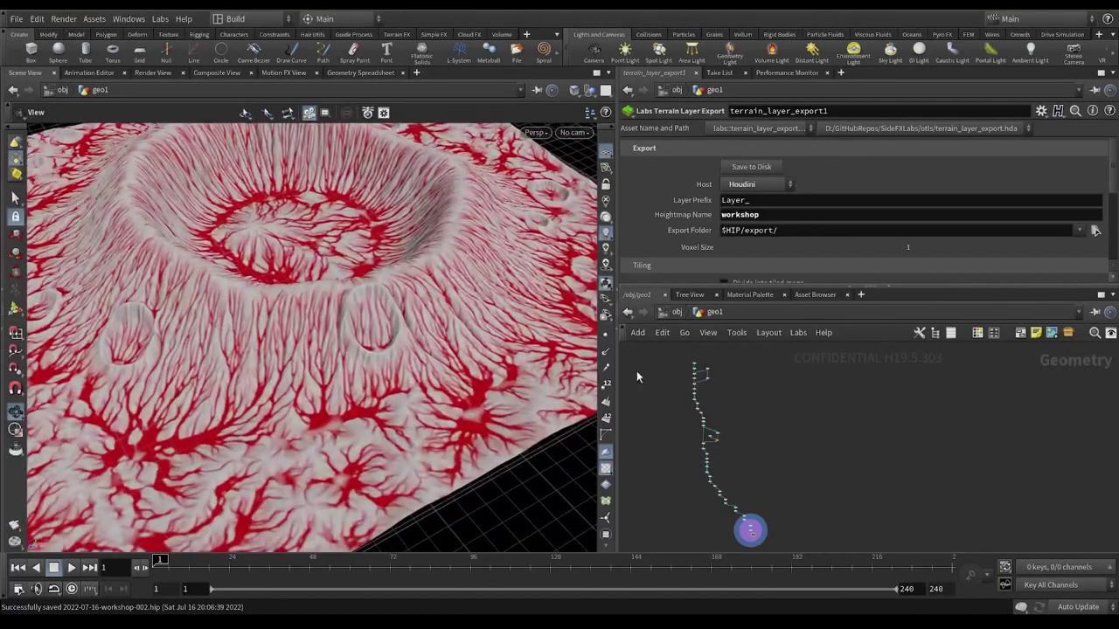
scroll(709, 393, up, 3)
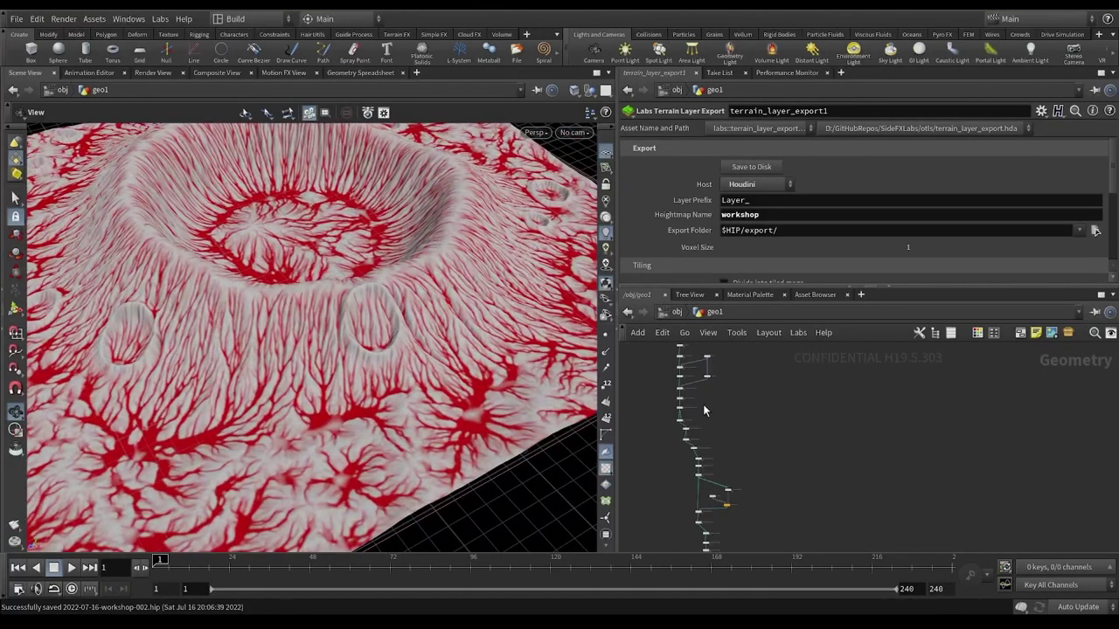
scroll(696, 408, up, 2)
middle_drag(697, 402, 764, 465)
scroll(720, 423, up, 4)
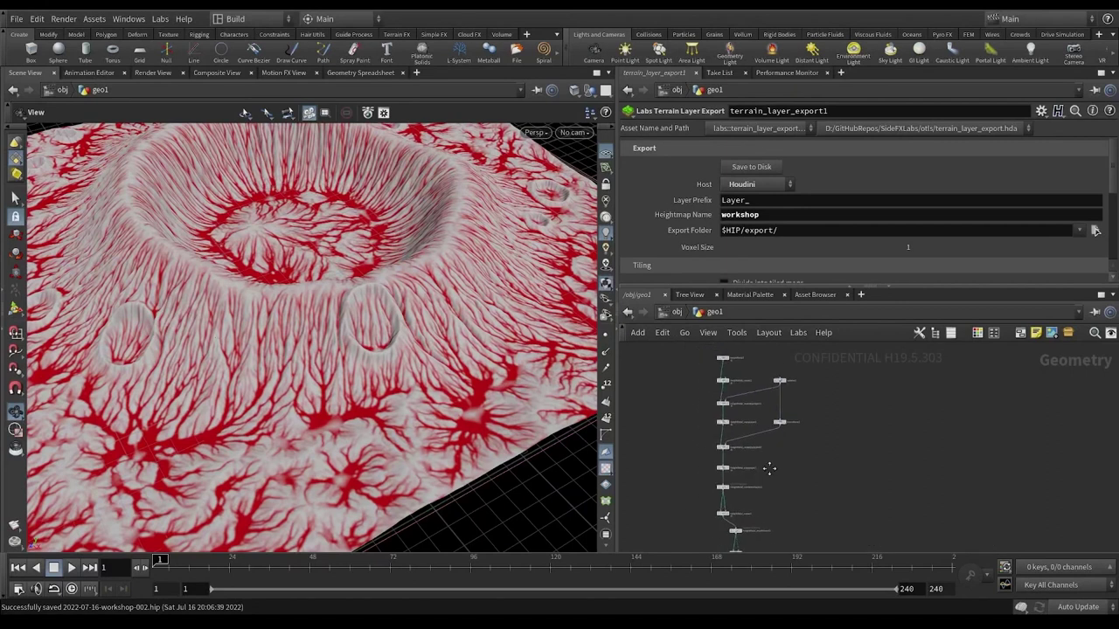
scroll(807, 476, up, 4)
scroll(812, 467, down, 5)
scroll(842, 390, down, 1)
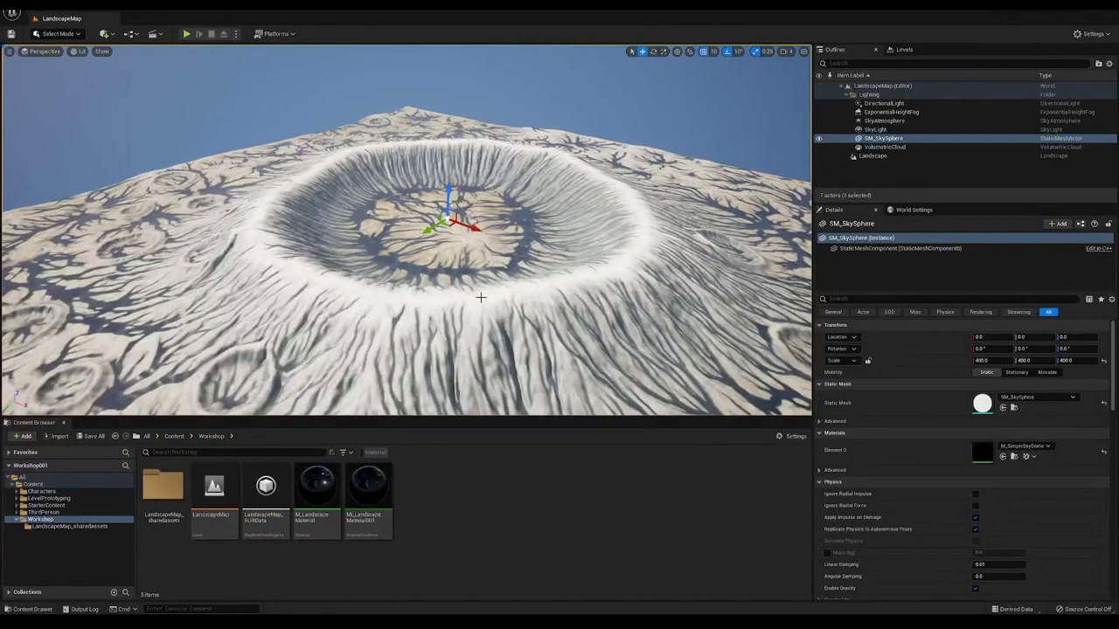
right_drag(481, 297, 520, 296)
right_drag(441, 258, 369, 223)
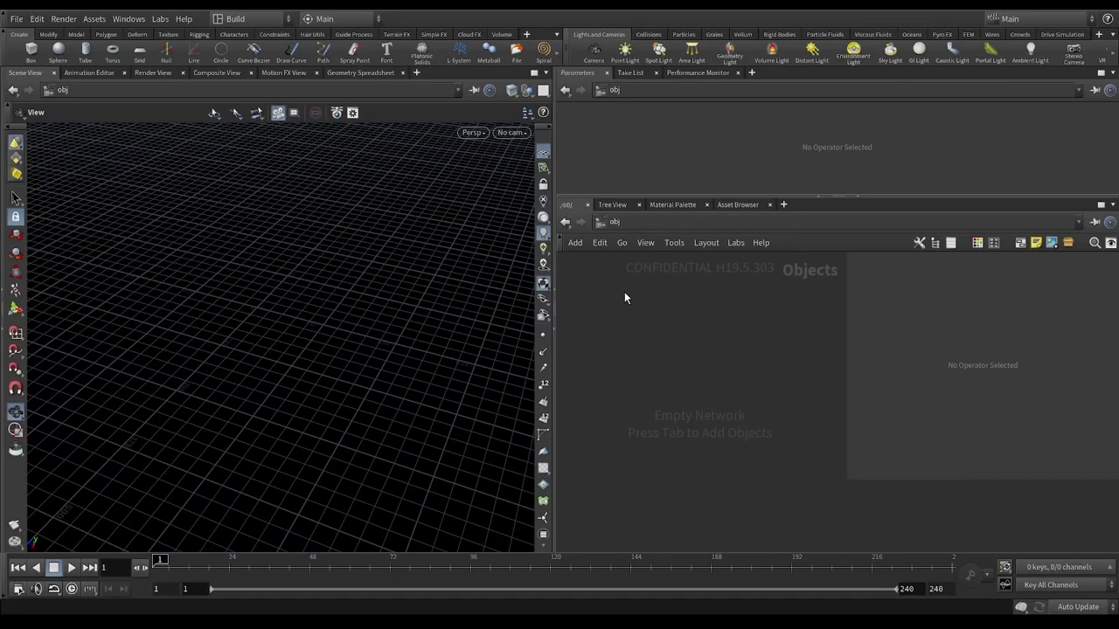
Create a Geometry object in the empty Houdini scene and enter its network.
key(Tab)
text(geo)
key(Return)
click(630, 294)
double_click(629, 294)
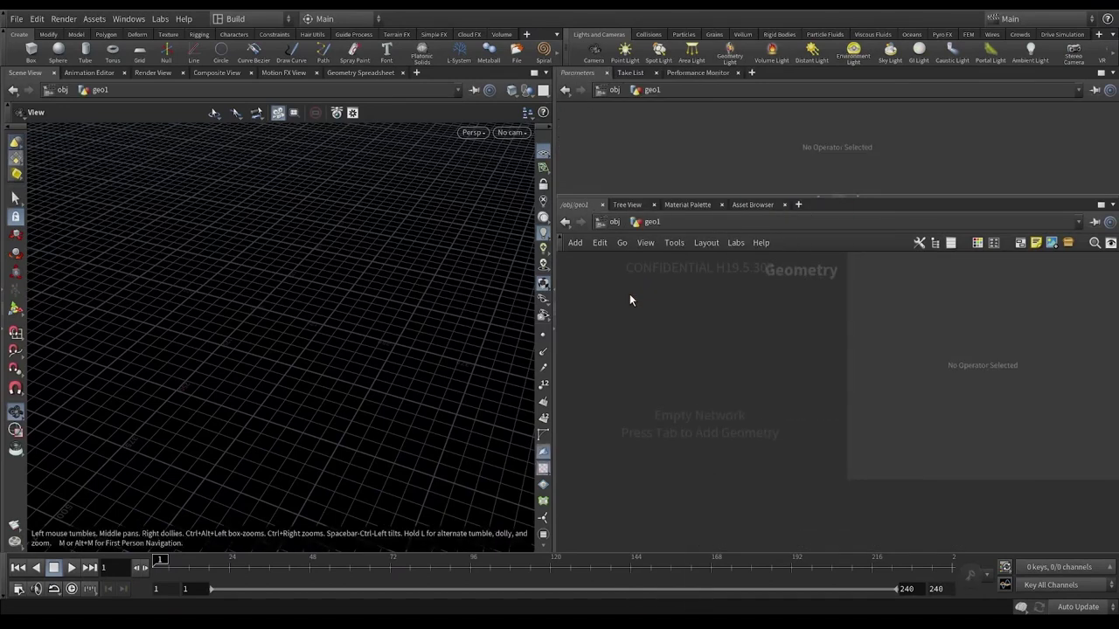
Add a HeightField node to the geometry network and frame the whole terrain in the viewport.
key(Tab)
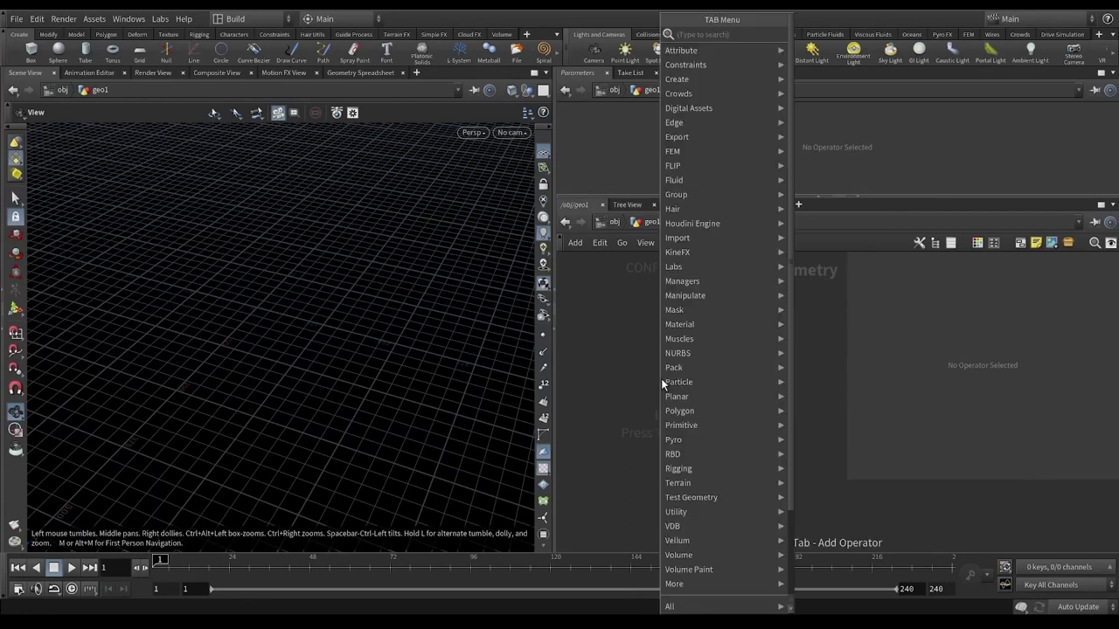
text(hf)
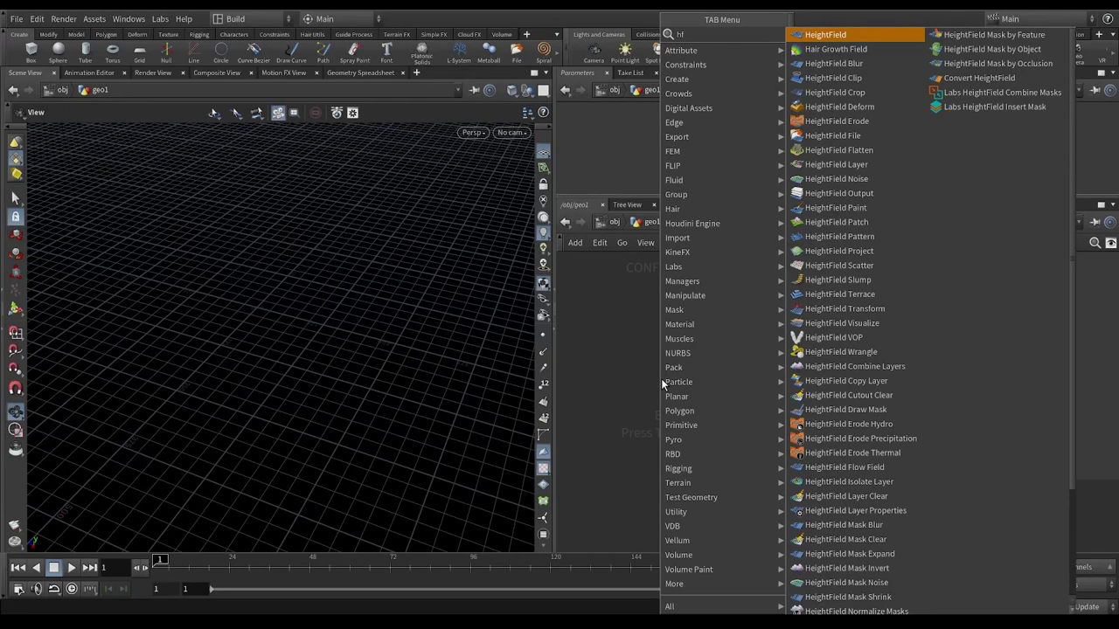
key(Return)
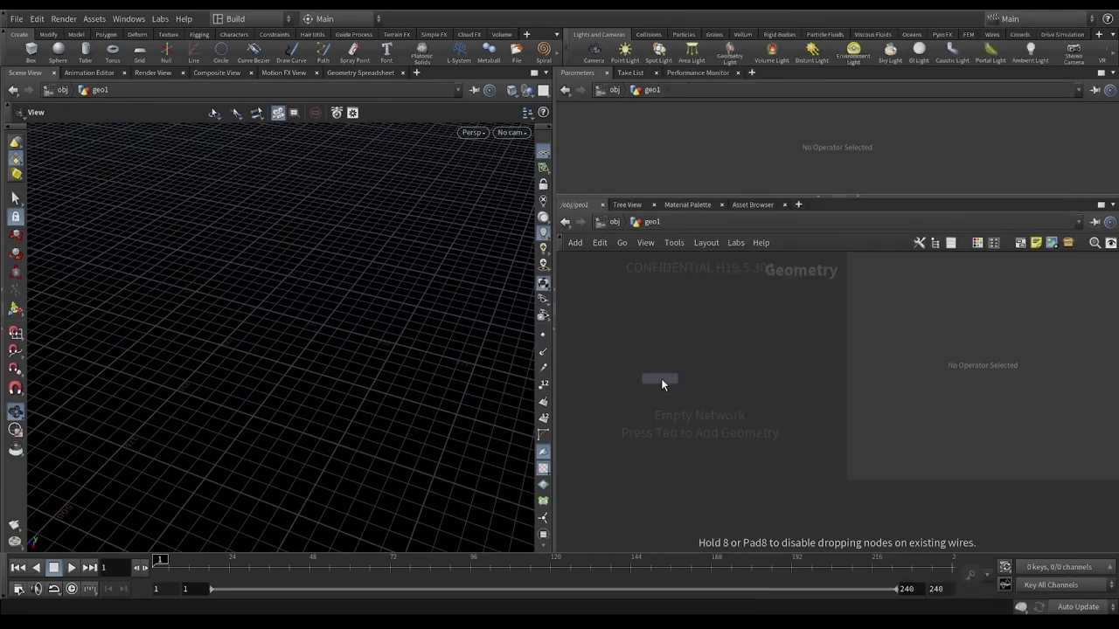
click(646, 321)
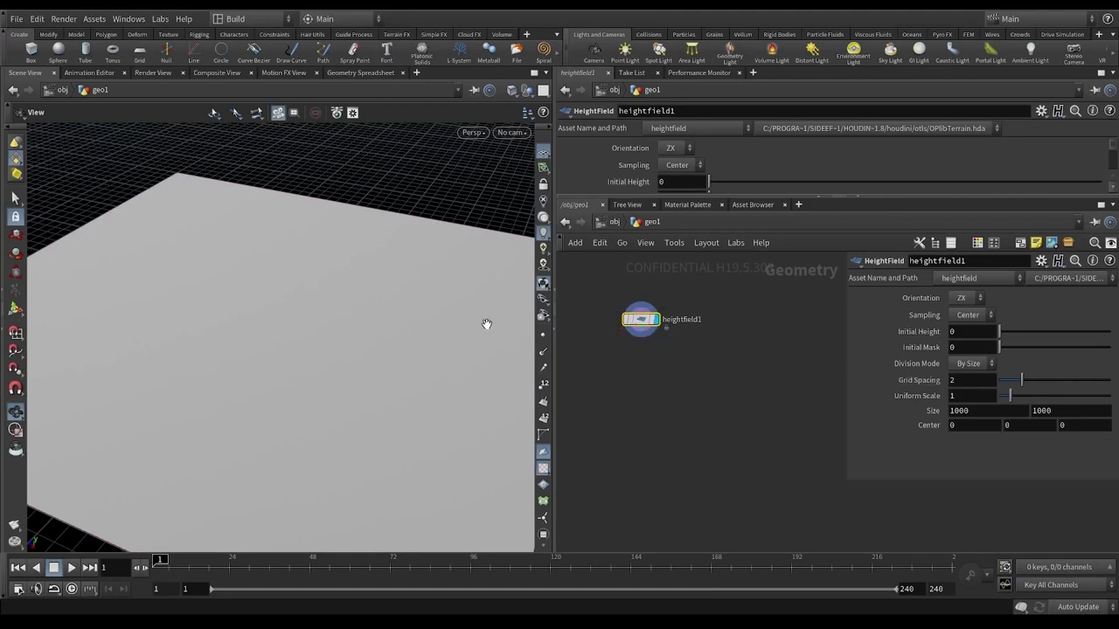
key(f)
scroll(341, 334, up, 5)
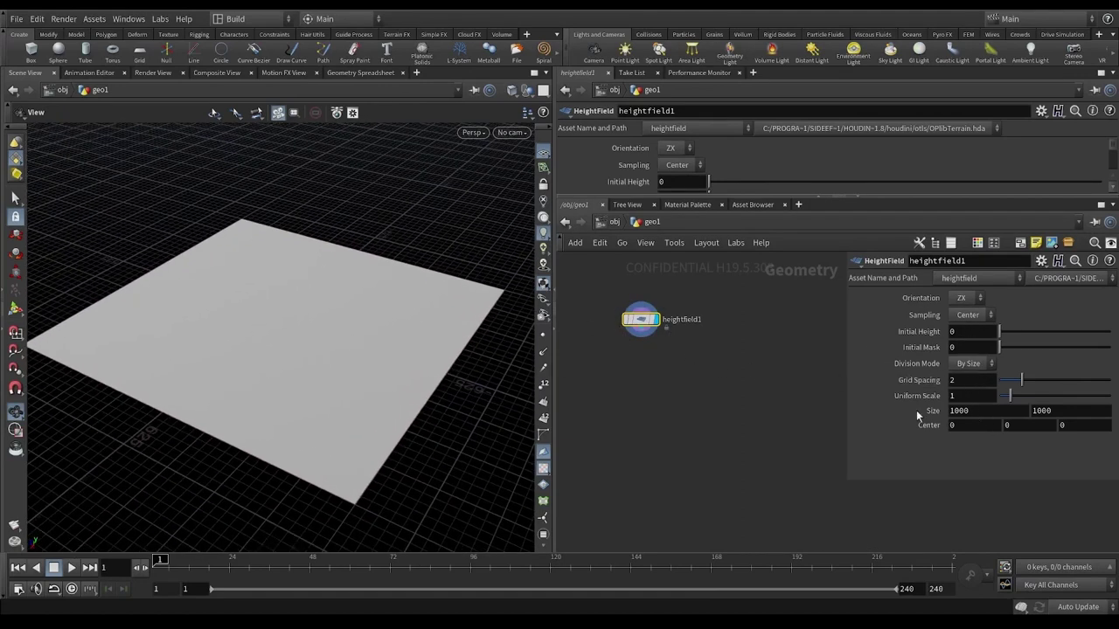
Set the heightfield's size to 1009 by 1009.
click(983, 416)
text(1009)
key(Tab)
text(1009)
key(Return)
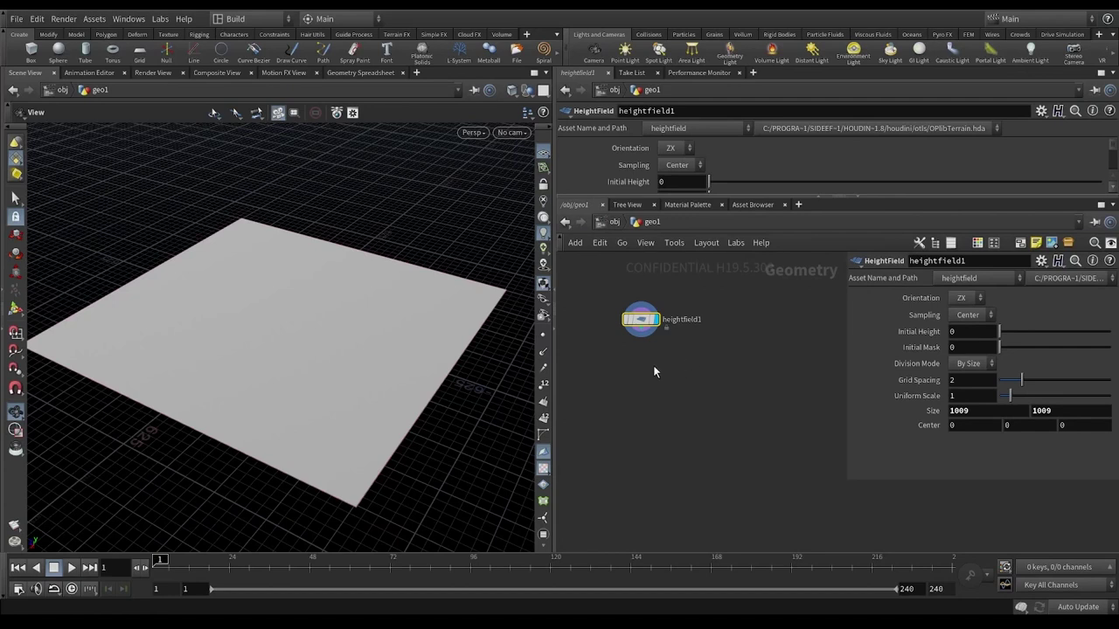
Add a HeightField Noise node fed by the base heightfield and display its result in the viewport.
drag(644, 339, 660, 360)
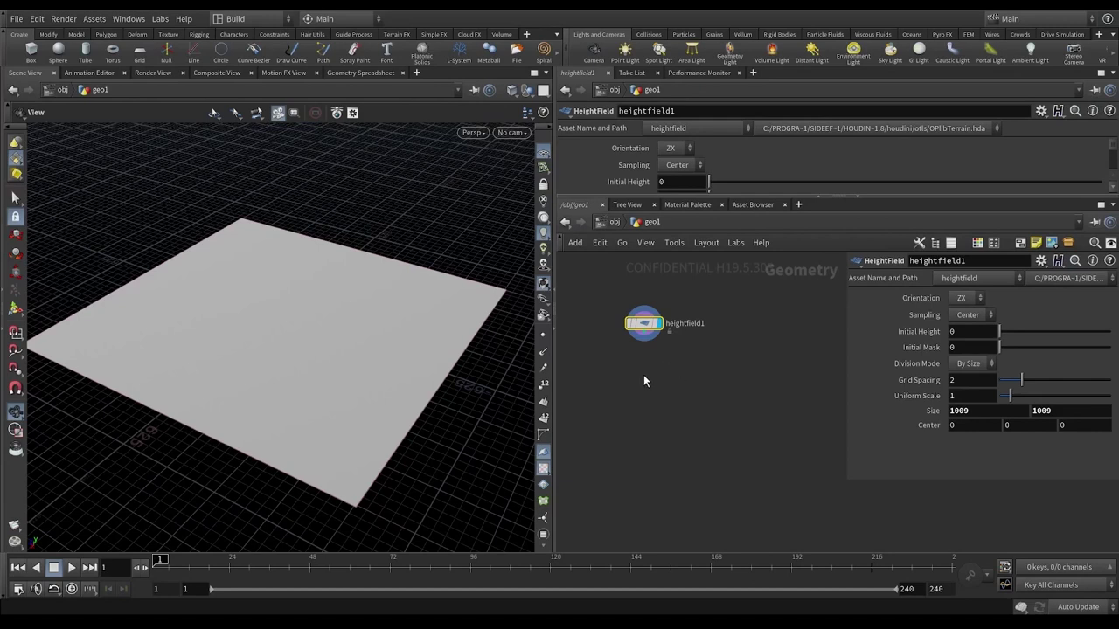
middle_drag(692, 398, 696, 383)
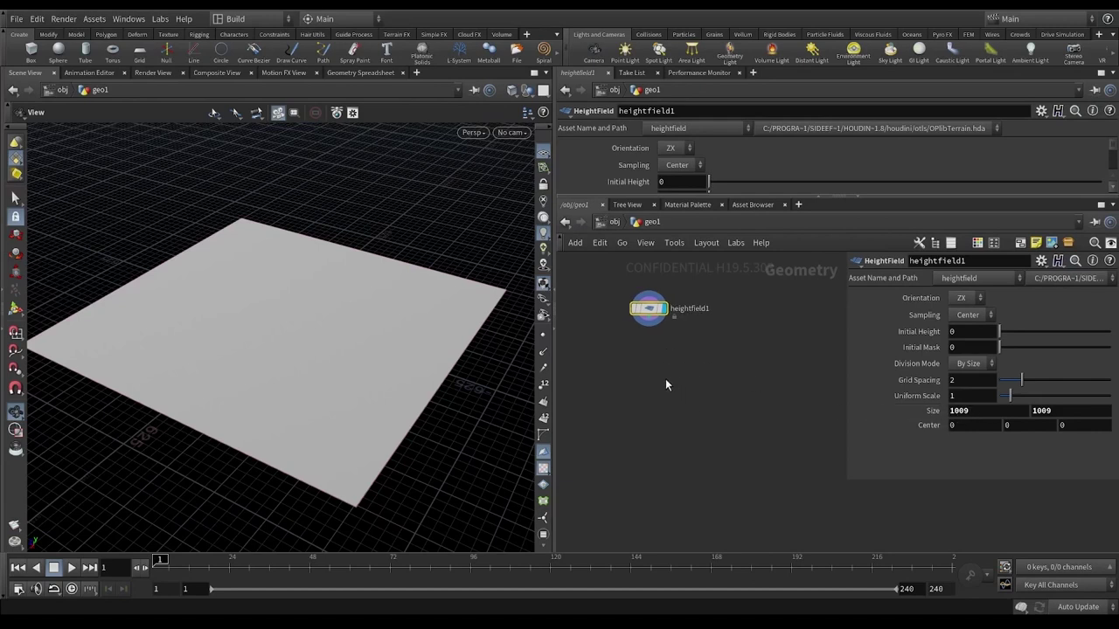
key(Tab)
text(hfn)
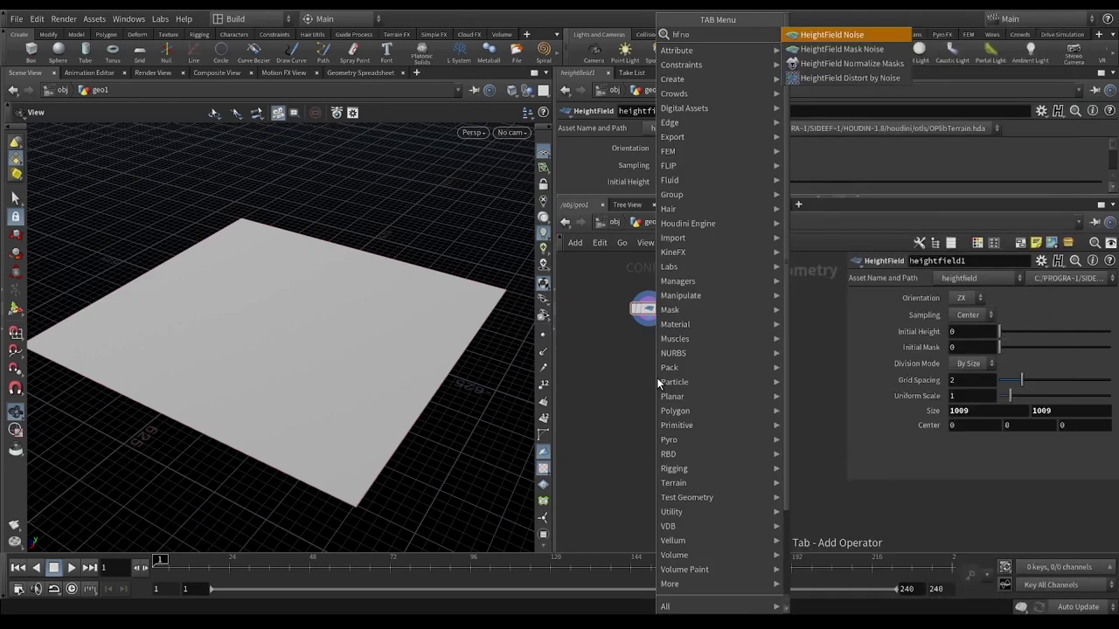
key(Return)
click(656, 378)
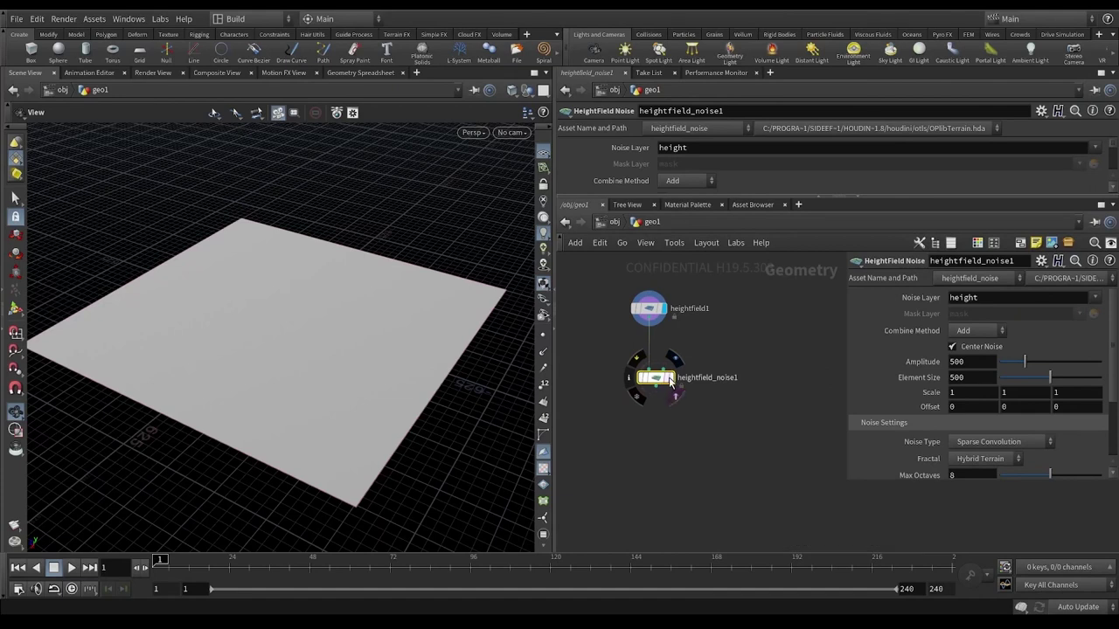
click(671, 377)
drag(305, 294, 300, 270)
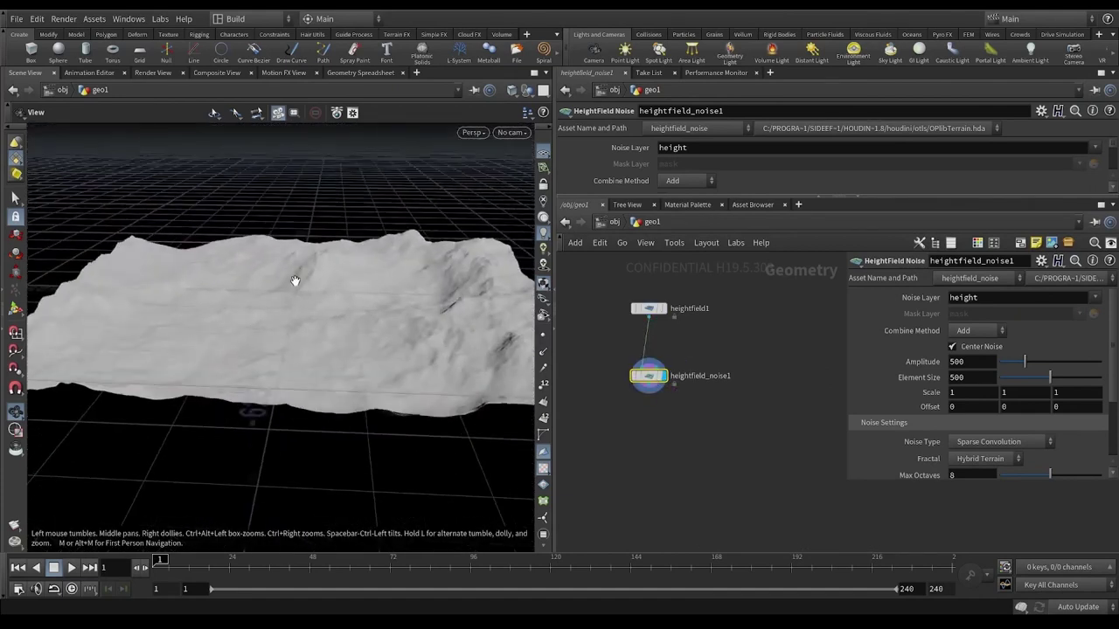
right_drag(300, 270, 317, 327)
mouse_move(317, 326)
mouse_down()
mouse_move(486, 315)
mouse_move(337, 315)
mouse_move(329, 332)
mouse_move(320, 312)
mouse_up()
right_drag(320, 312, 359, 320)
drag(359, 319, 374, 309)
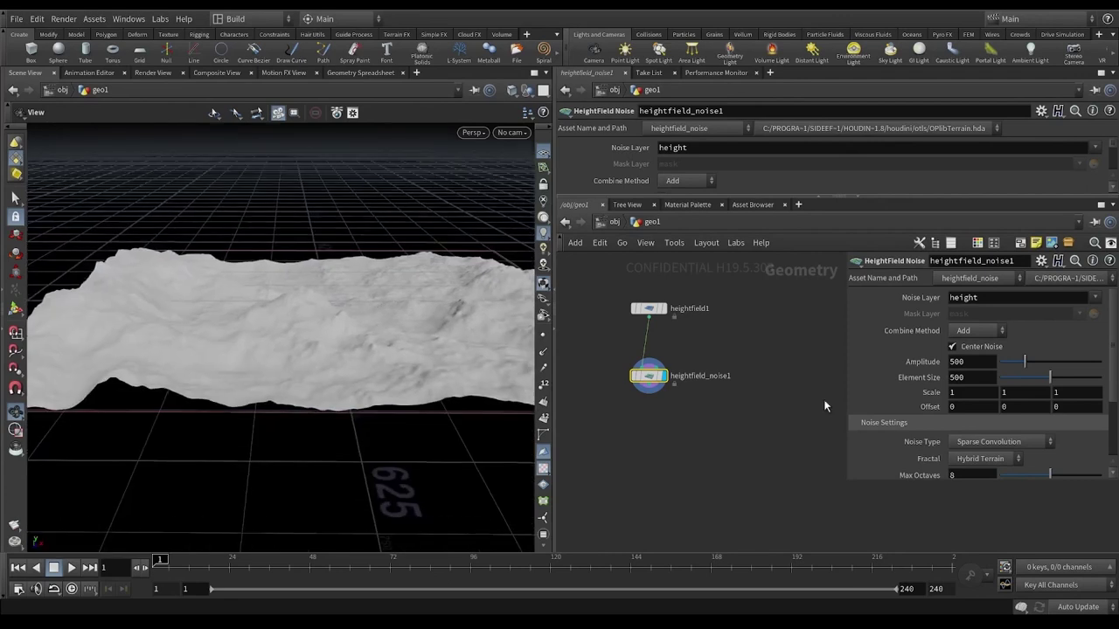
Tune the heightfield noise to an amplitude of 121 and an element size of 336, and save the scene.
double_click(977, 364)
text(100)
key(Return)
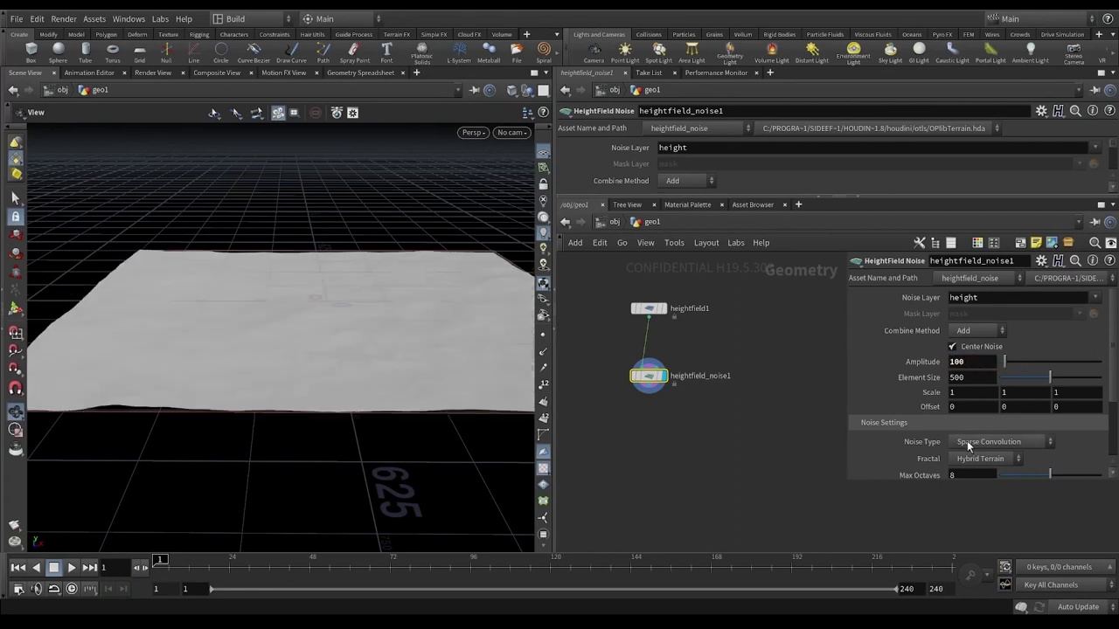
drag(1049, 377, 1033, 377)
drag(472, 332, 506, 324)
mouse_move(1003, 361)
mouse_down()
mouse_move(1020, 364)
mouse_move(1005, 364)
mouse_up()
drag(379, 334, 307, 306)
middle_drag(661, 425, 661, 407)
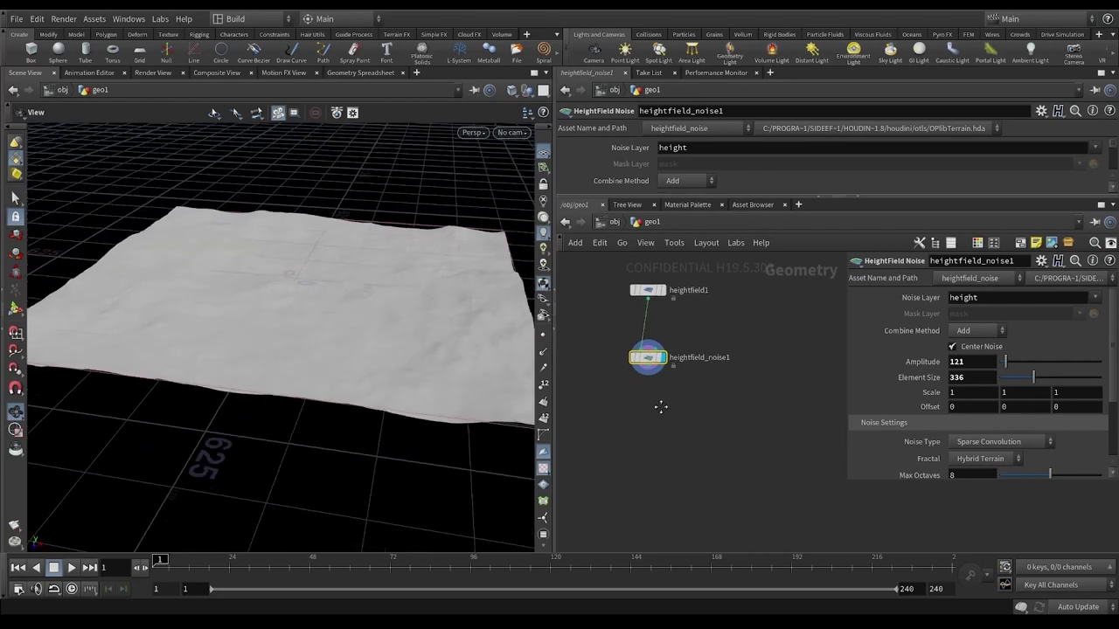
key(ctrl+s)
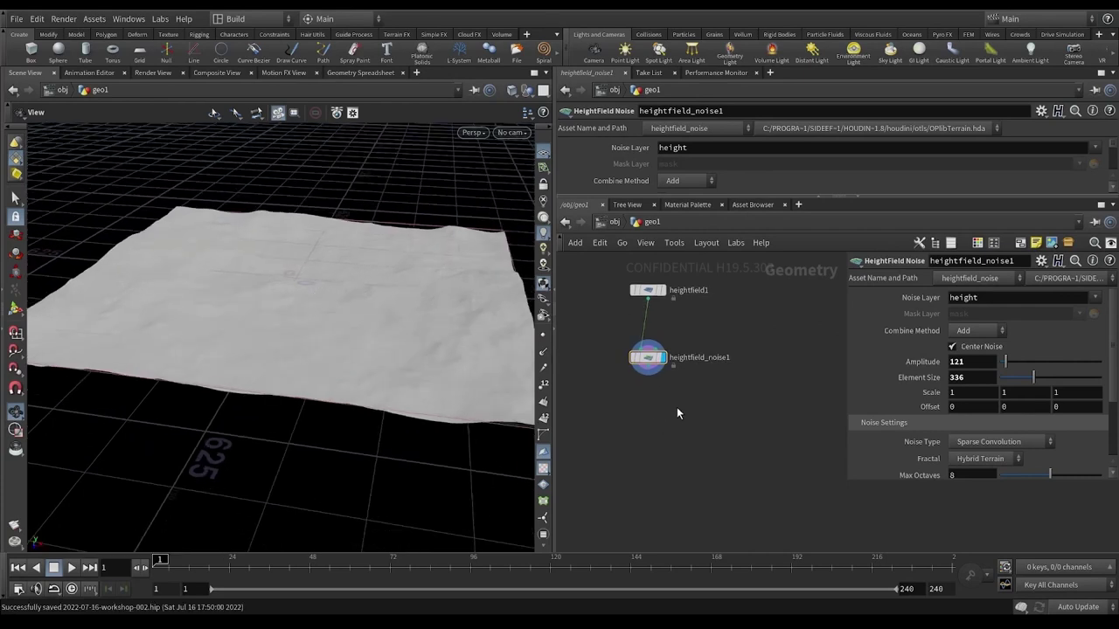
Add a Sphere node to the network and set its primitive type to Polygon.
key(Tab)
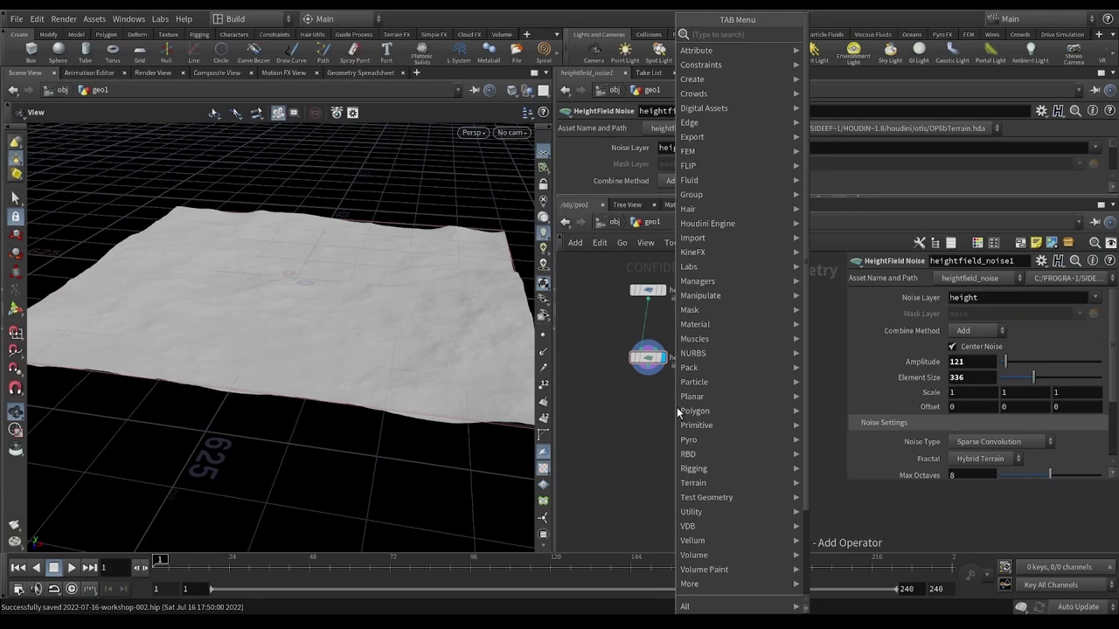
text(sphere)
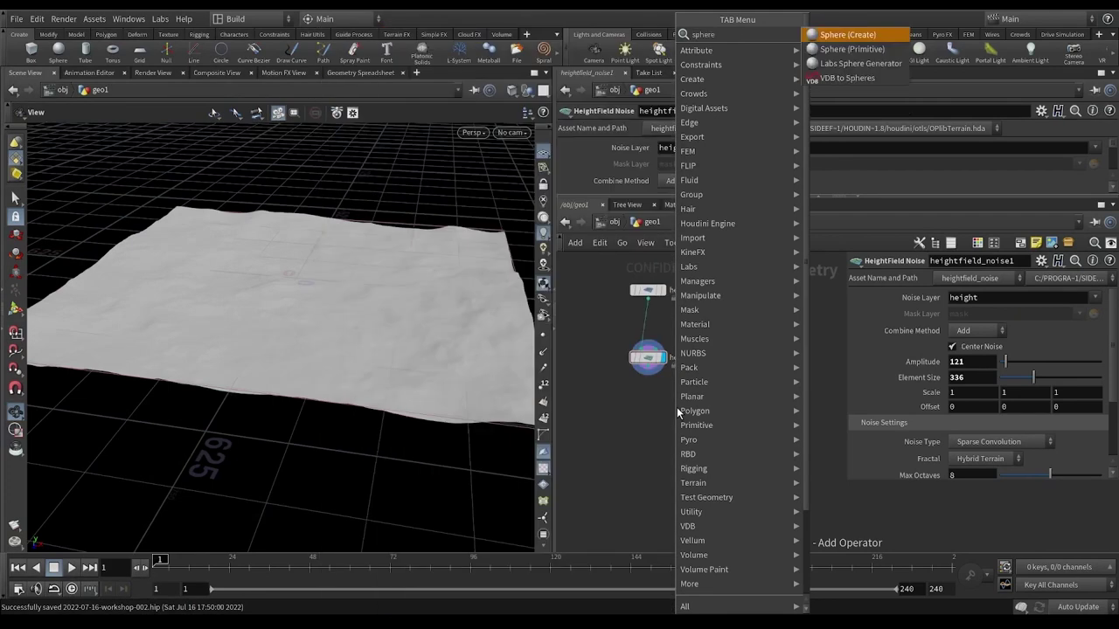
key(Return)
click(676, 407)
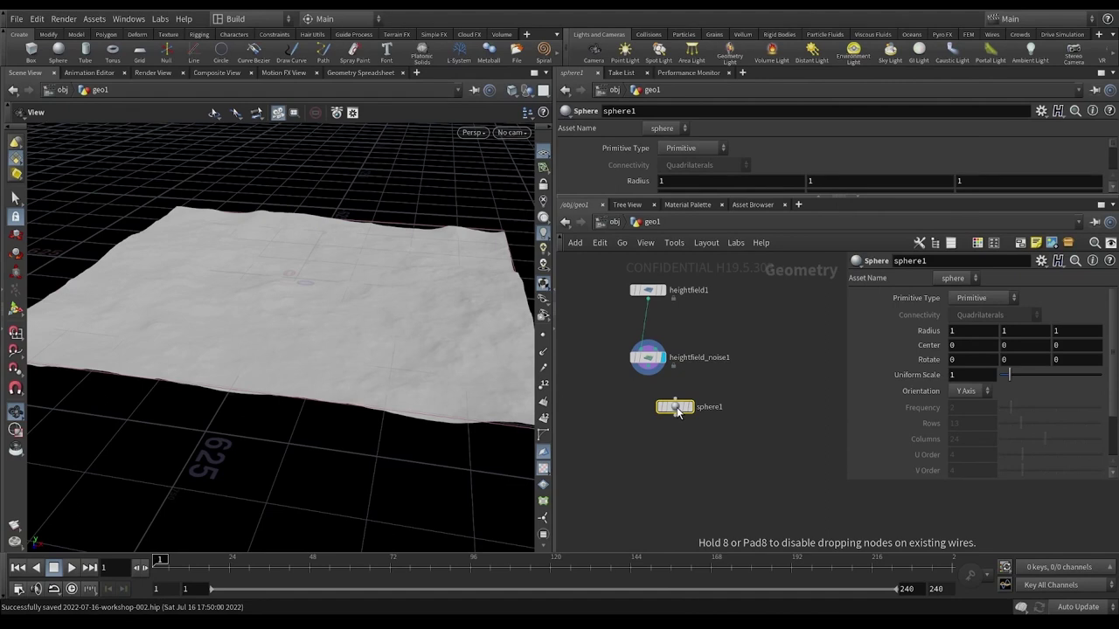
click(979, 298)
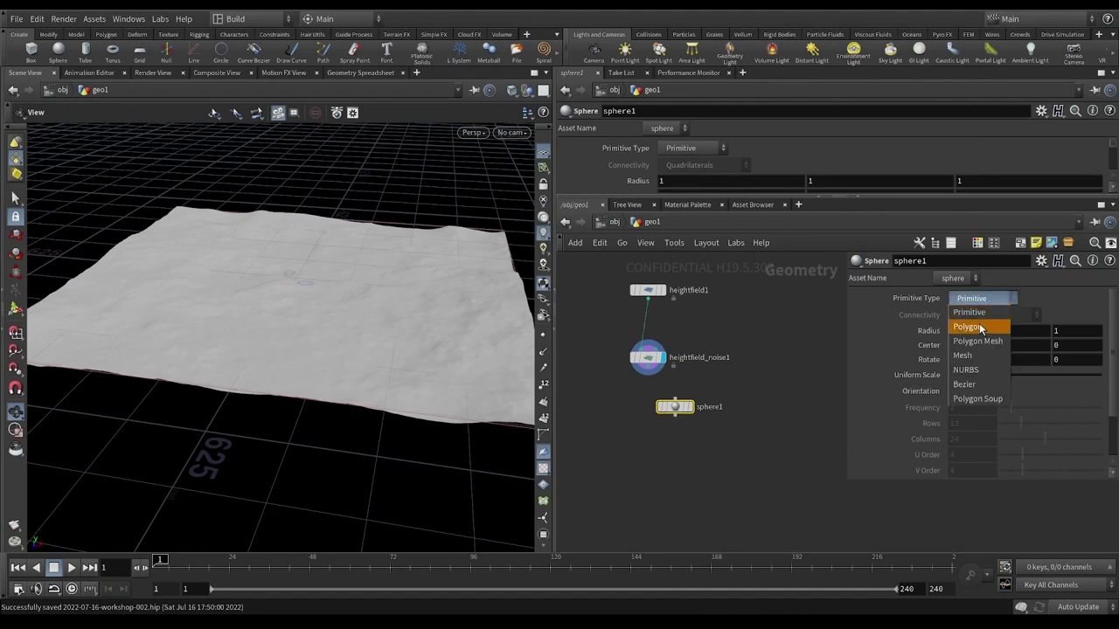
click(980, 328)
Set the sphere's frequency to 12 and uniform scale to 250, and place its node beside the noise node.
click(915, 404)
text(12)
key(Return)
click(912, 367)
text(250)
key(Return)
drag(677, 411, 818, 364)
Add a displayed HeightField Mask by Object node with the noise as its first input and the sphere as its second.
key(Tab)
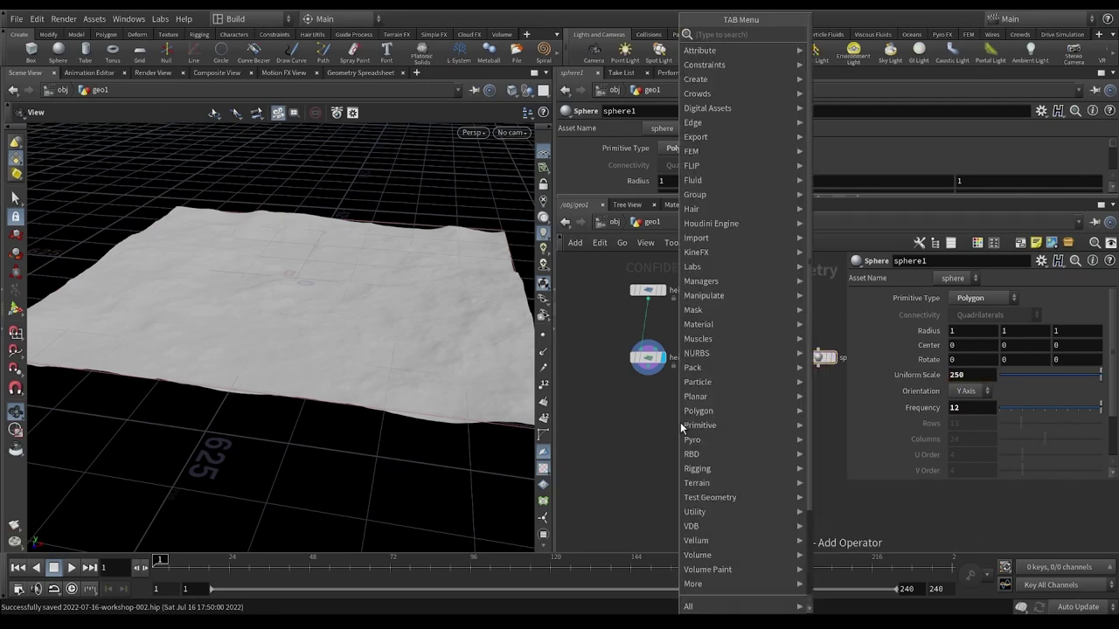
text(hf mask)
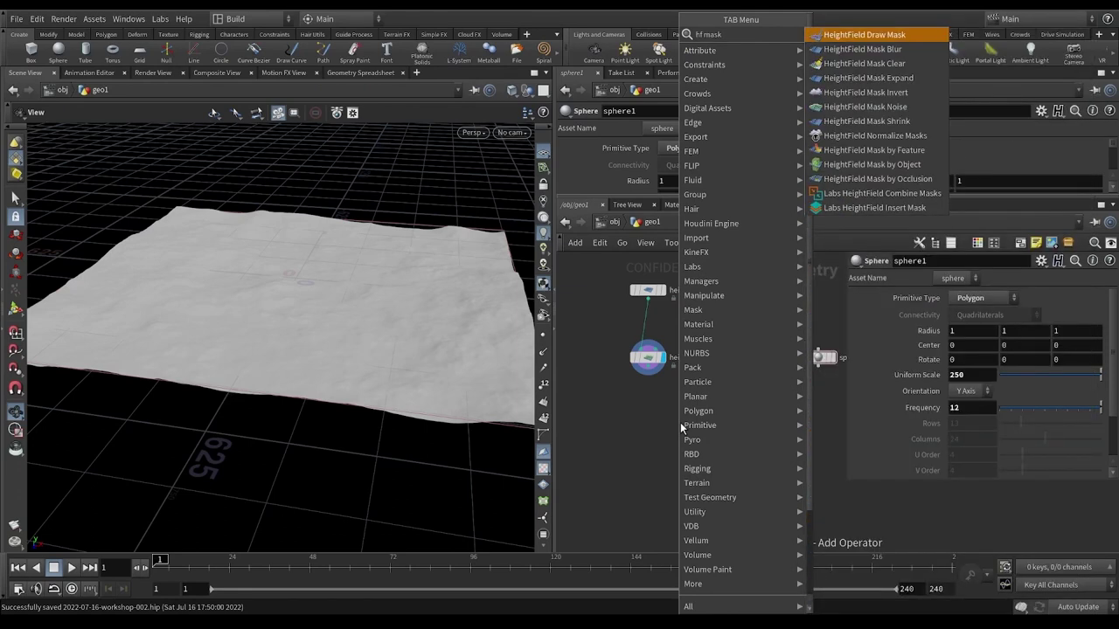
click(879, 166)
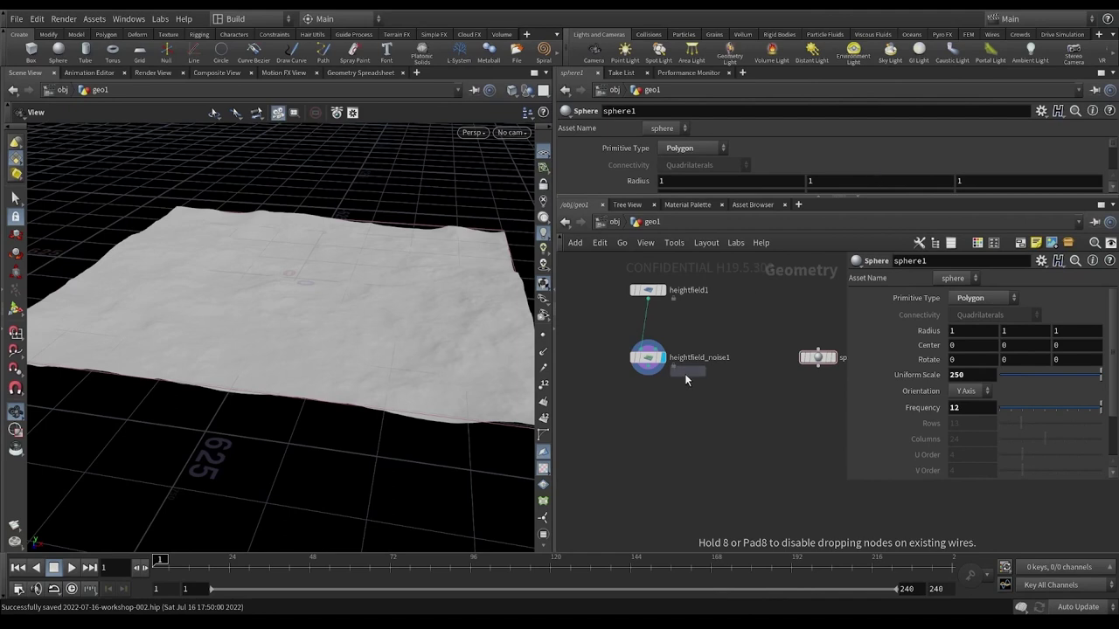
click(653, 423)
drag(650, 381, 648, 418)
middle_drag(797, 412, 766, 409)
drag(787, 370, 636, 404)
click(633, 423)
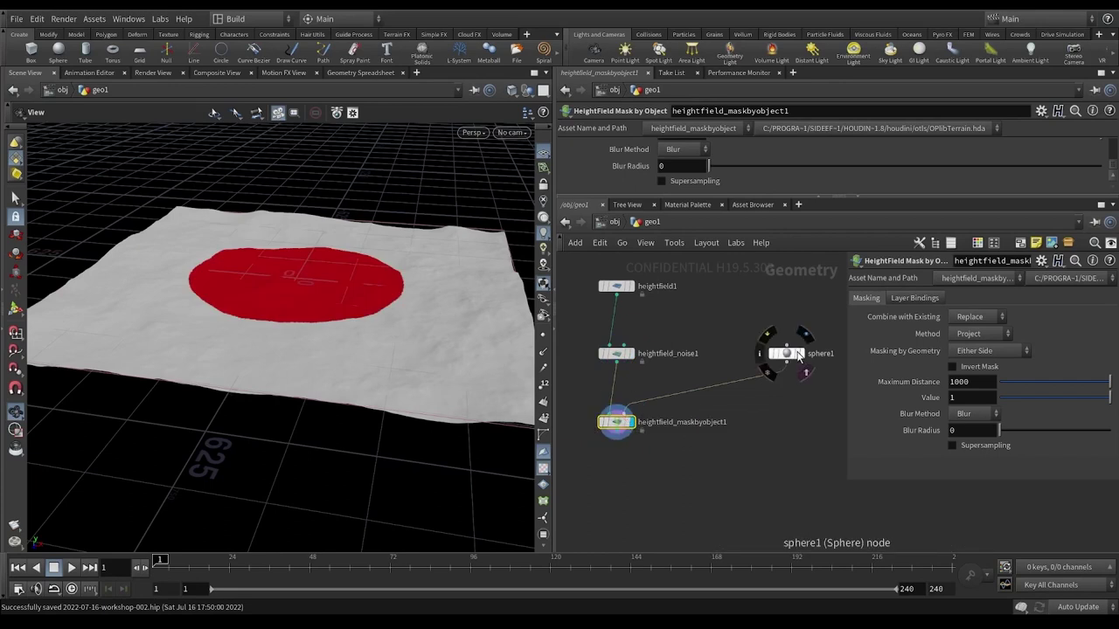
Show the sphere as a template overlay and set the object mask's blur radius to 200.
click(801, 369)
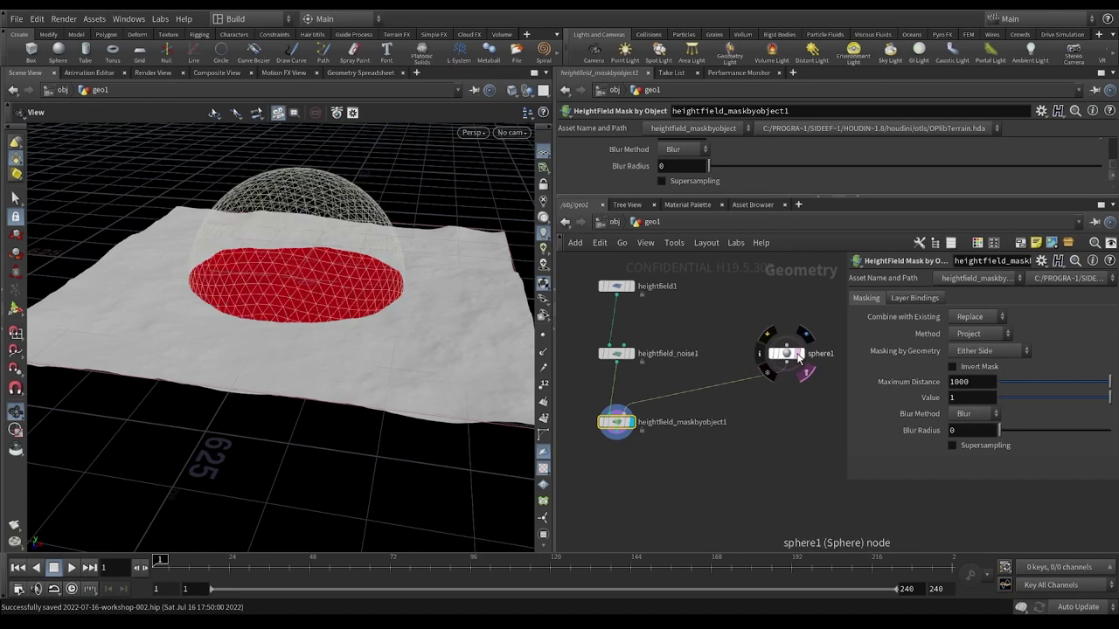
mouse_move(337, 257)
mouse_down()
mouse_move(342, 289)
mouse_move(342, 257)
mouse_move(310, 261)
mouse_move(337, 242)
mouse_move(338, 262)
mouse_up()
middle_drag(762, 447, 767, 395)
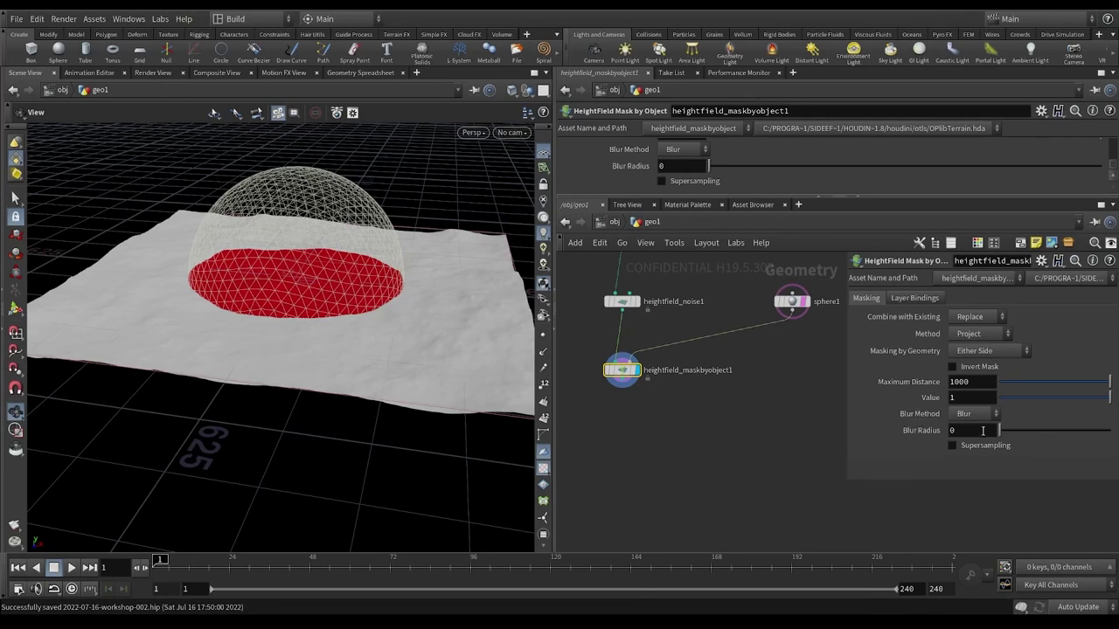
text(200)
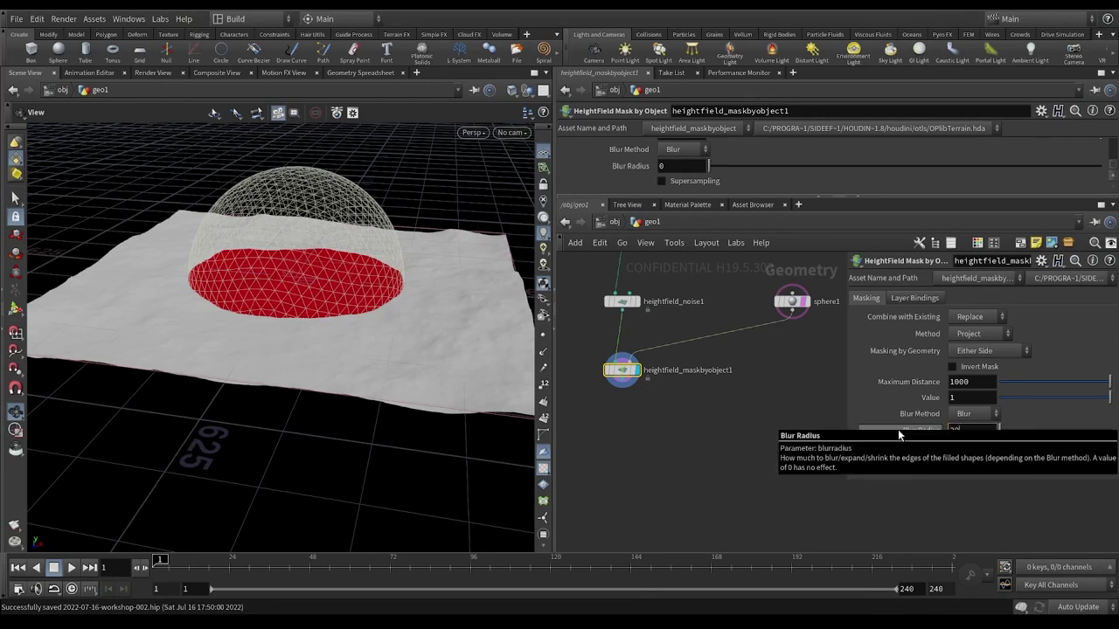
key(Return)
Add a HeightField Copy Layer node below the object mask, wire the mask into it and display it.
click(662, 412)
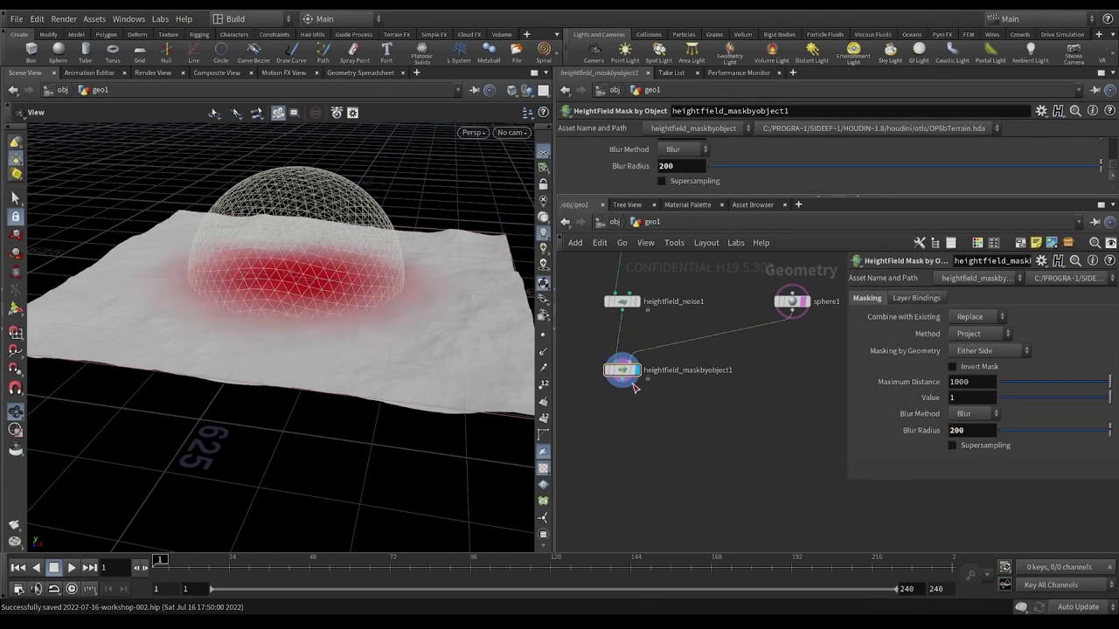
key(Tab)
text(hf)
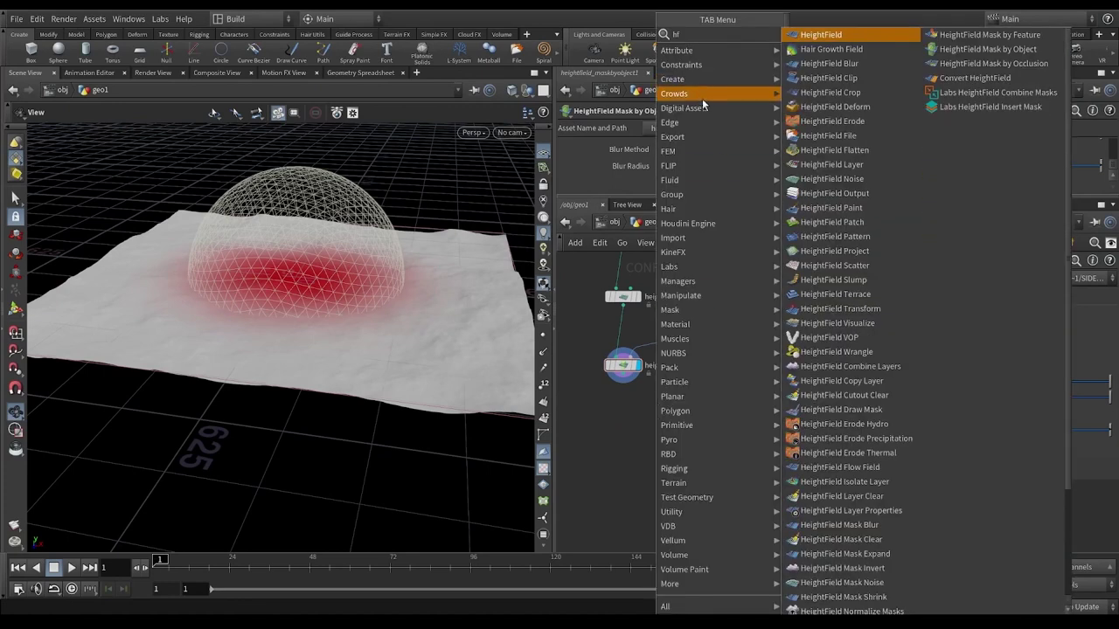
text( copy)
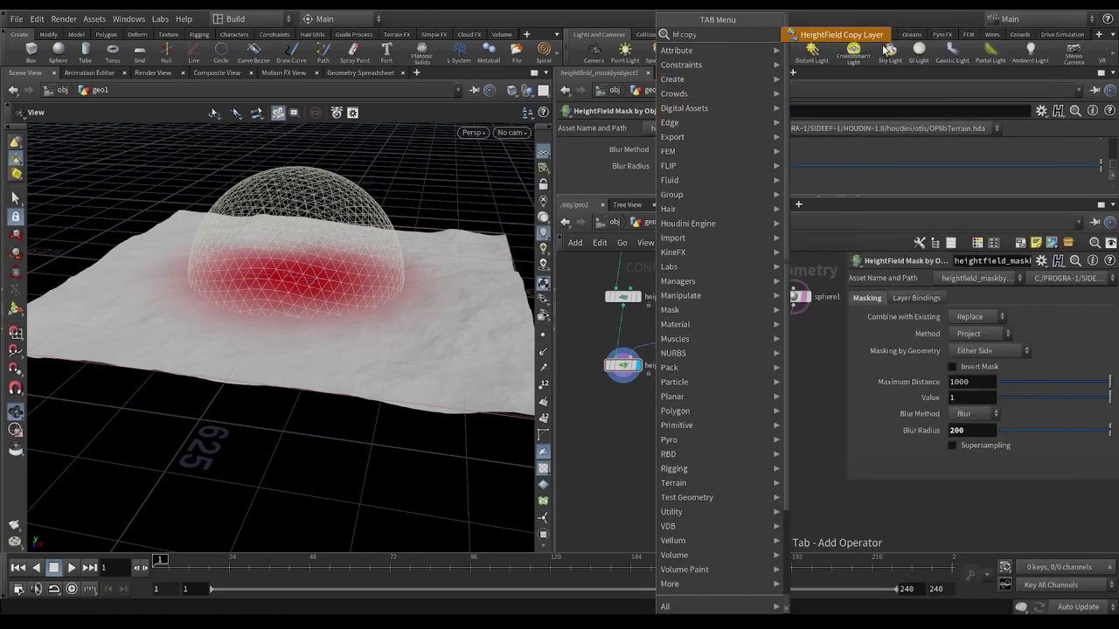
key(Return)
click(625, 411)
drag(626, 400, 622, 374)
click(647, 413)
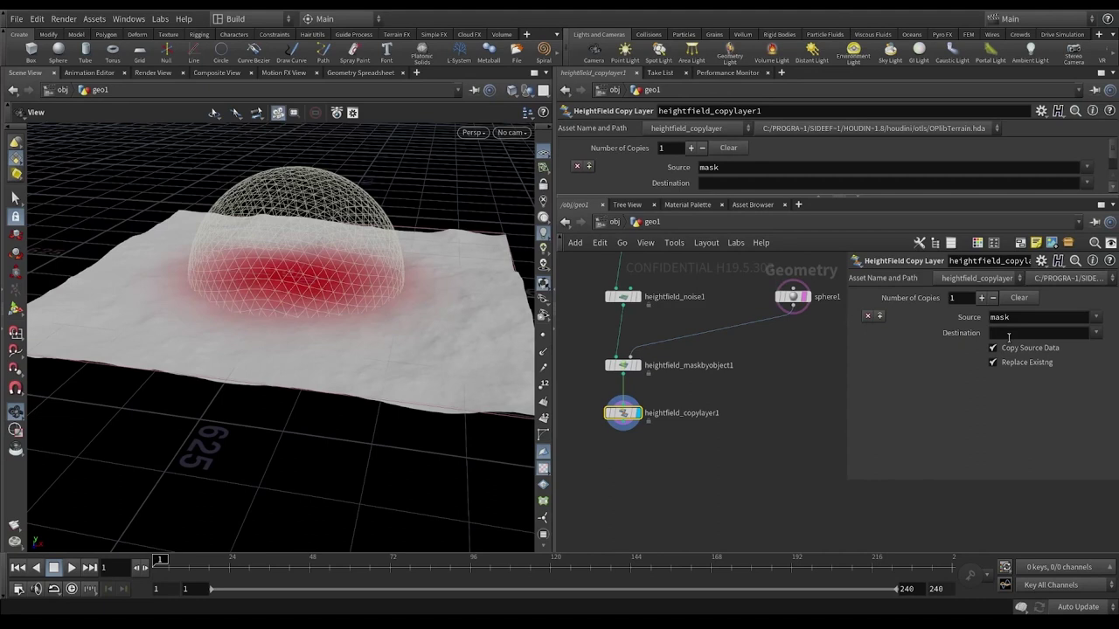
Set the copy layer's destination to large_crater_outer.
click(1009, 337)
text(large_crater_outer)
key(Return)
Add a second HeightField Mask by Object node below the copy layer and connect the copy layer to its first input.
middle_drag(687, 454, 691, 392)
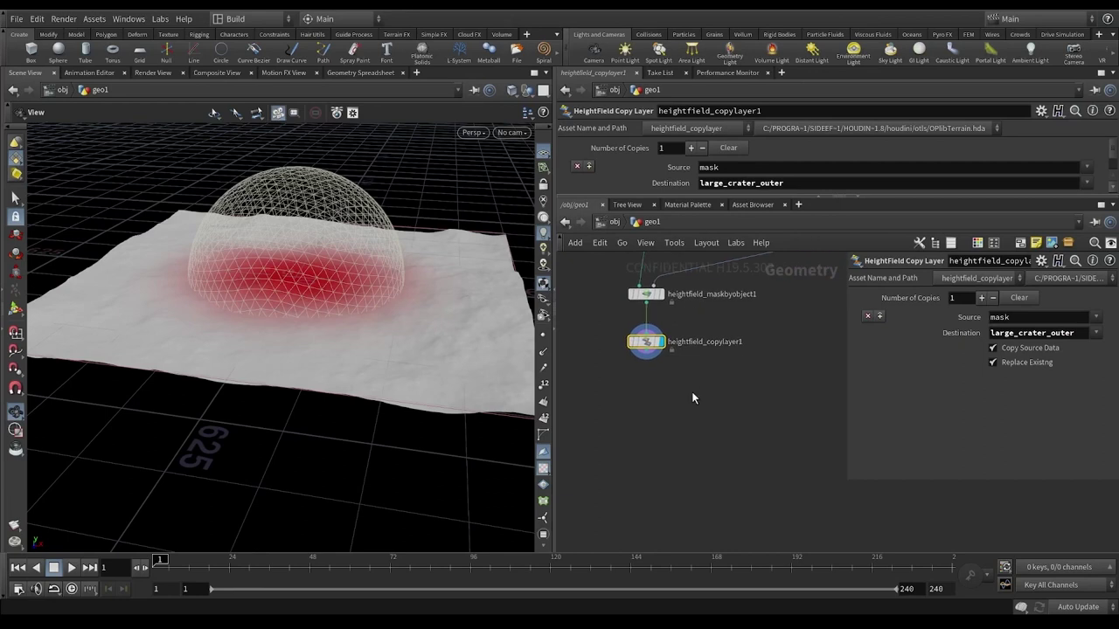
key(Tab)
text(hf)
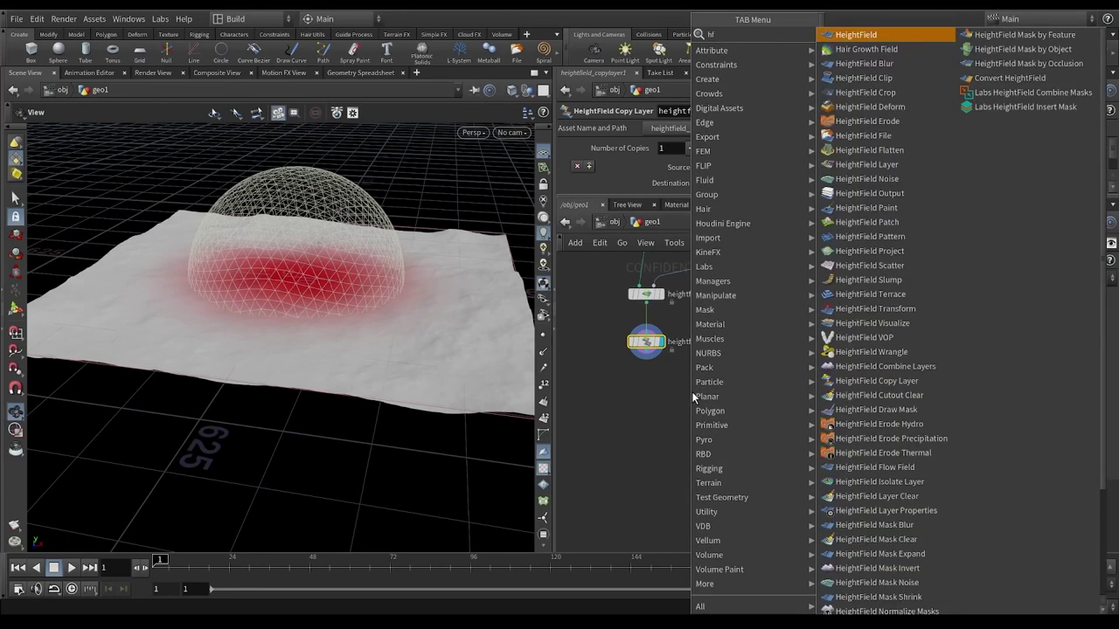
text( mask)
click(885, 164)
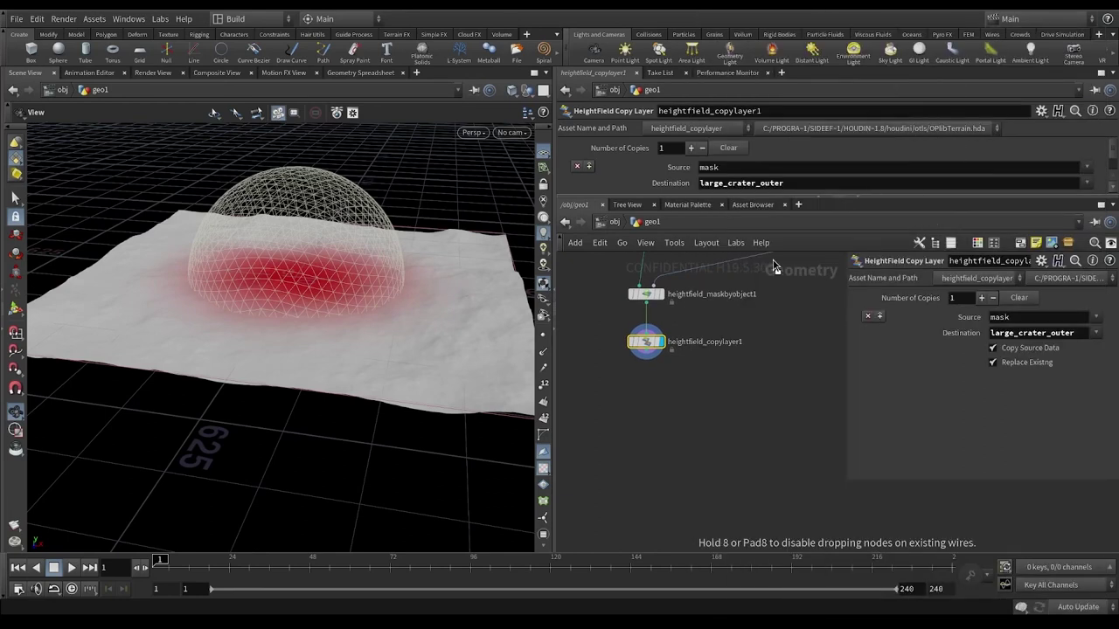
click(650, 425)
scroll(724, 399, down, 1)
middle_drag(724, 400, 697, 446)
drag(629, 408, 630, 412)
middle_drag(669, 437, 667, 427)
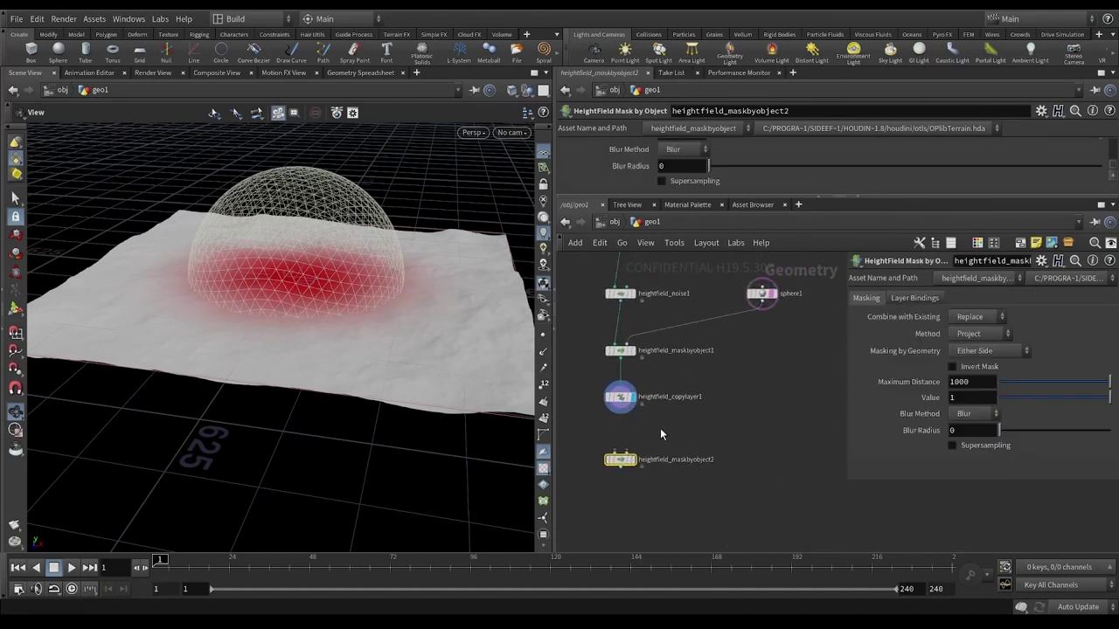
drag(620, 408, 620, 451)
Add a Transform node fed by the sphere, align it below the sphere and show it as a template overlay.
drag(765, 305, 770, 435)
click(758, 417)
key(Tab)
text(tran)
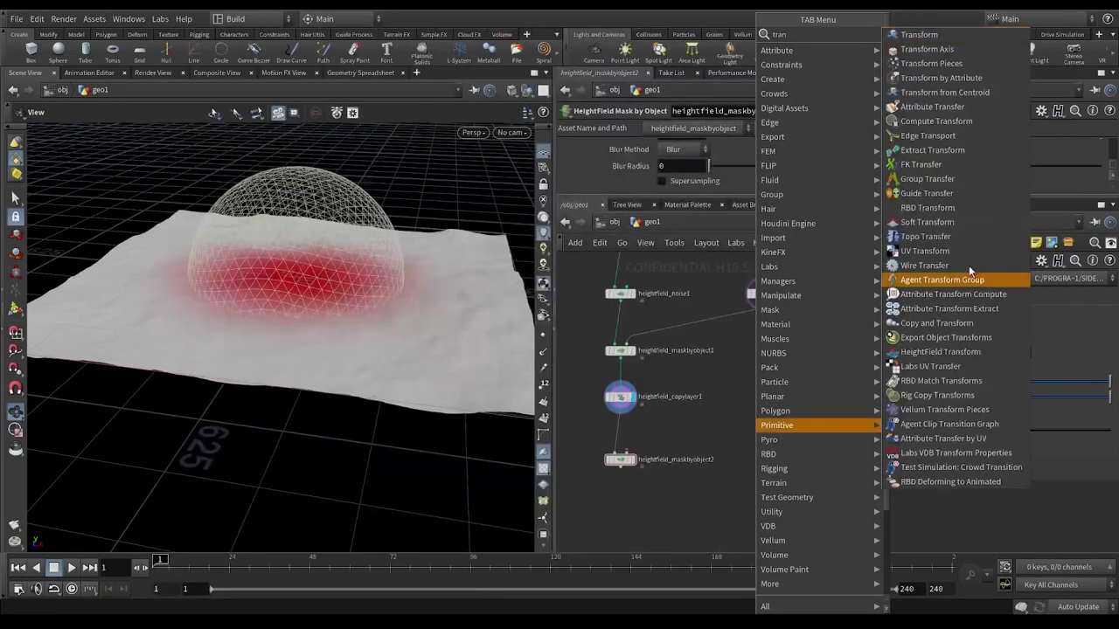
click(916, 37)
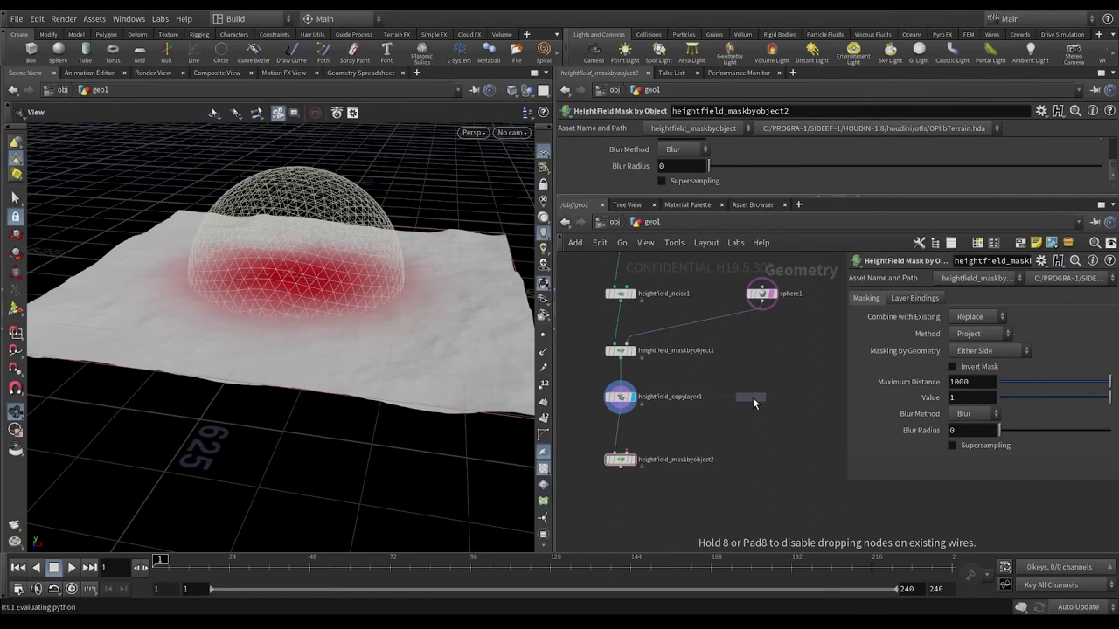
click(757, 397)
click(757, 389)
click(758, 390)
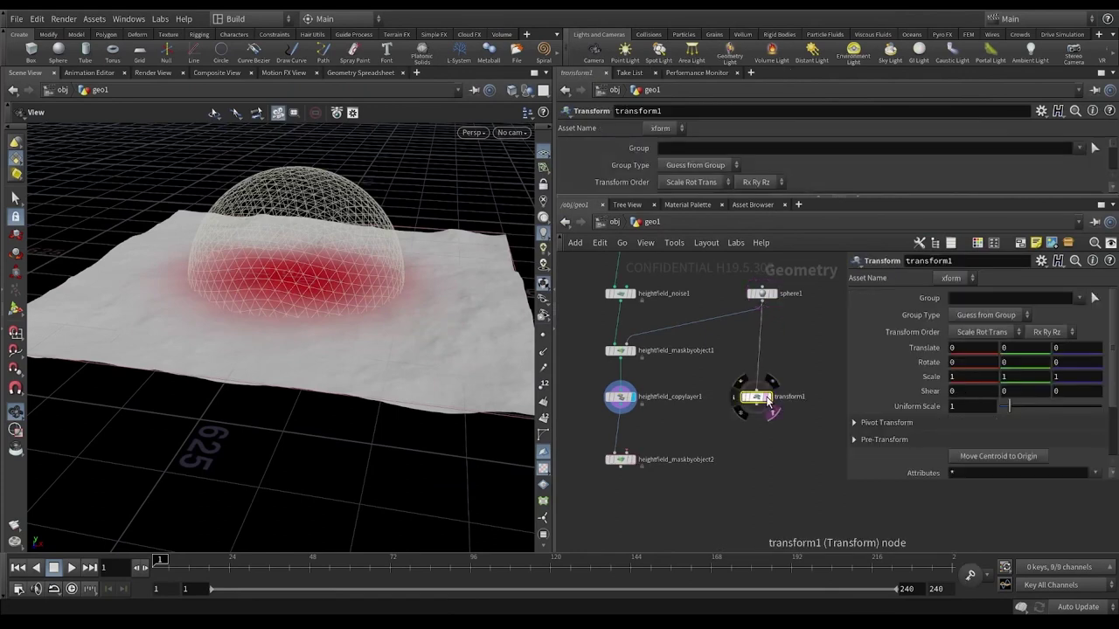
click(771, 407)
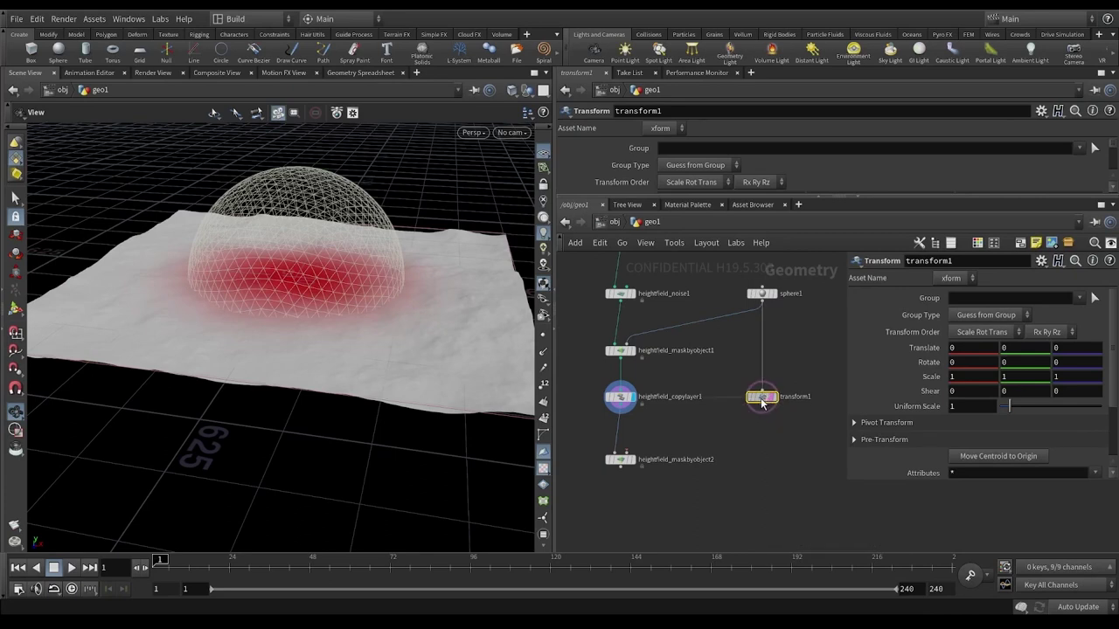
Set the Transform node's uniform scale to 0.8.
double_click(958, 407)
text(0.8)
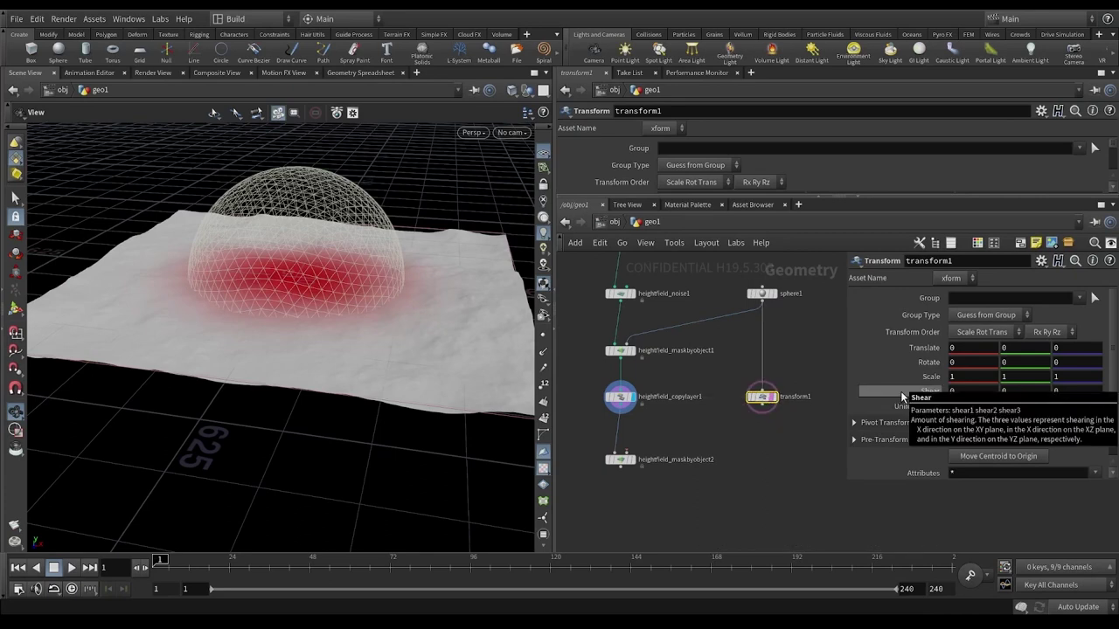
key(Return)
Connect the scaled sphere to the second object mask's second input and display that mask node.
click(761, 406)
click(626, 453)
middle_drag(716, 436, 735, 388)
click(648, 412)
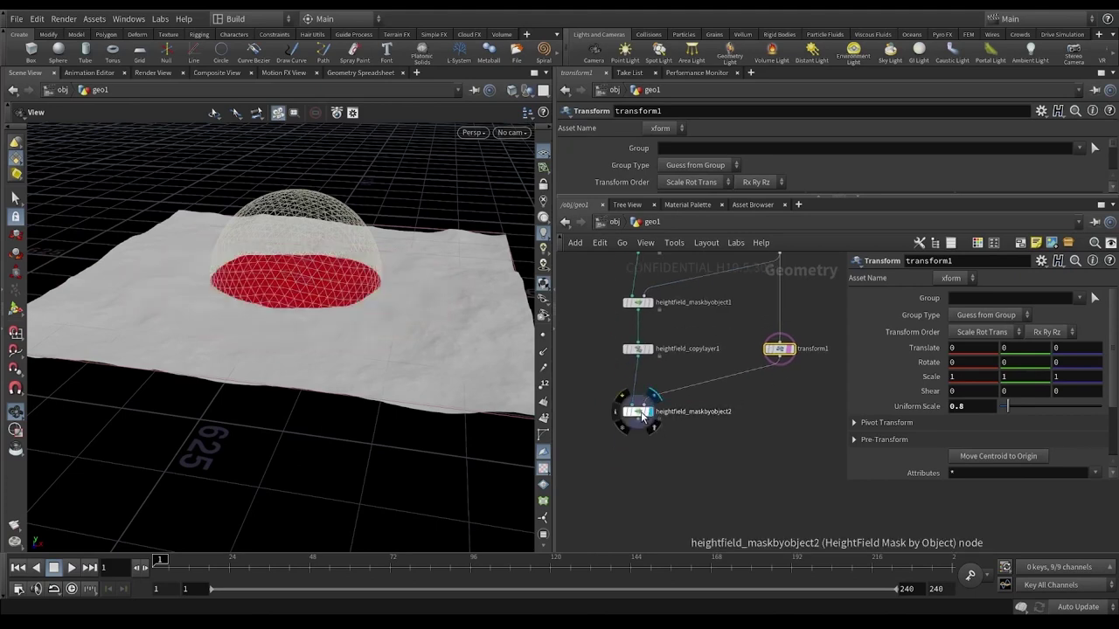
Set the second object mask's blur radius to 100 and save the scene.
click(641, 416)
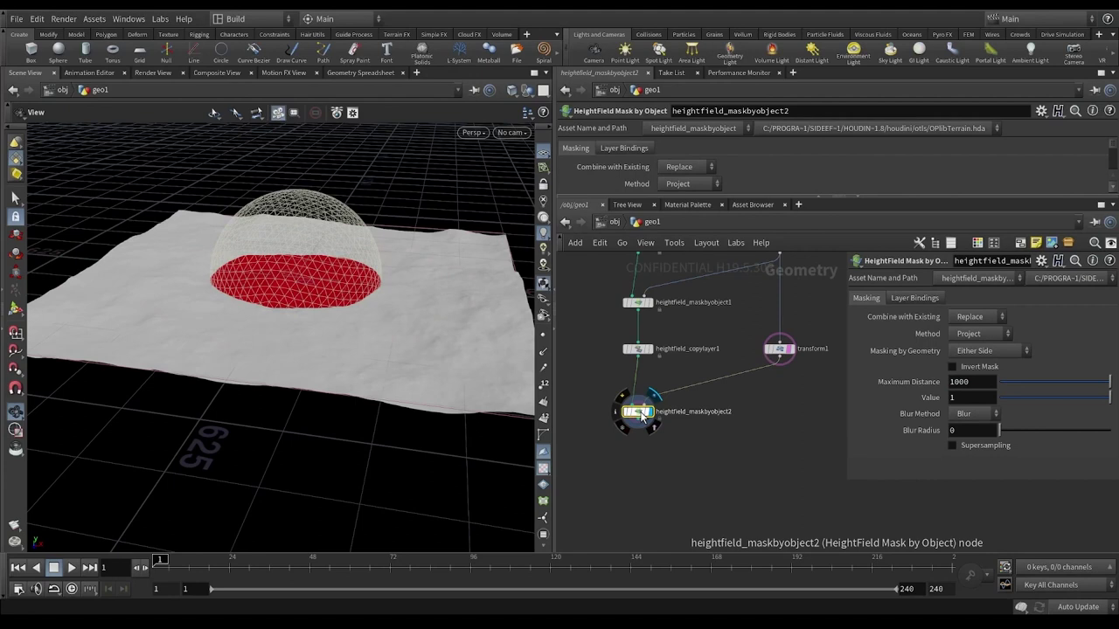
click(638, 301)
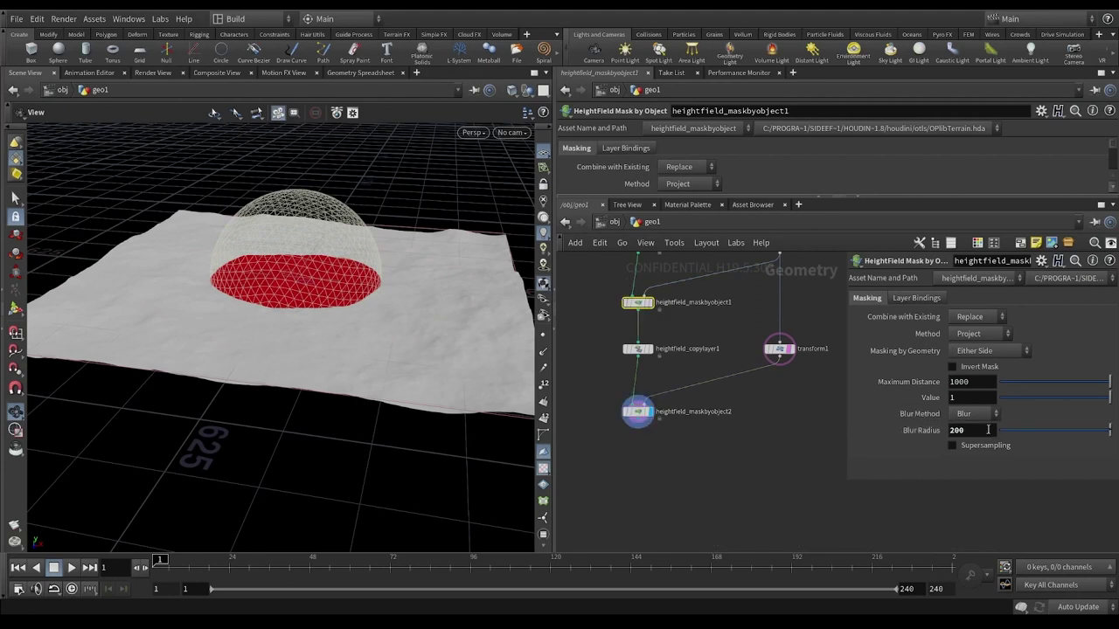
click(637, 411)
click(976, 431)
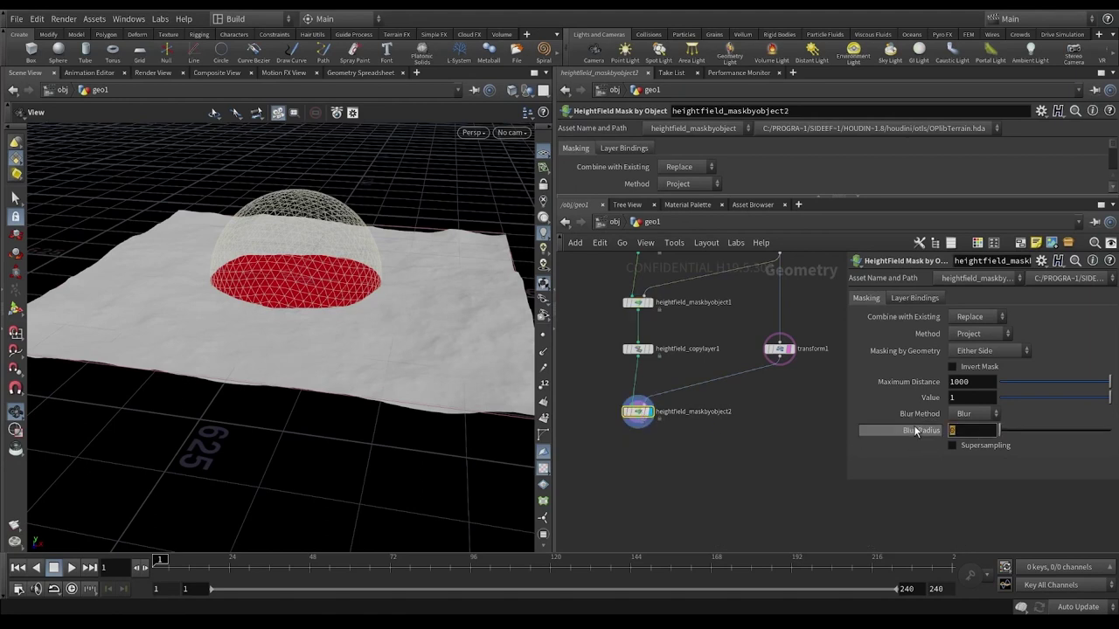
text(100)
key(Return)
middle_drag(779, 443, 780, 433)
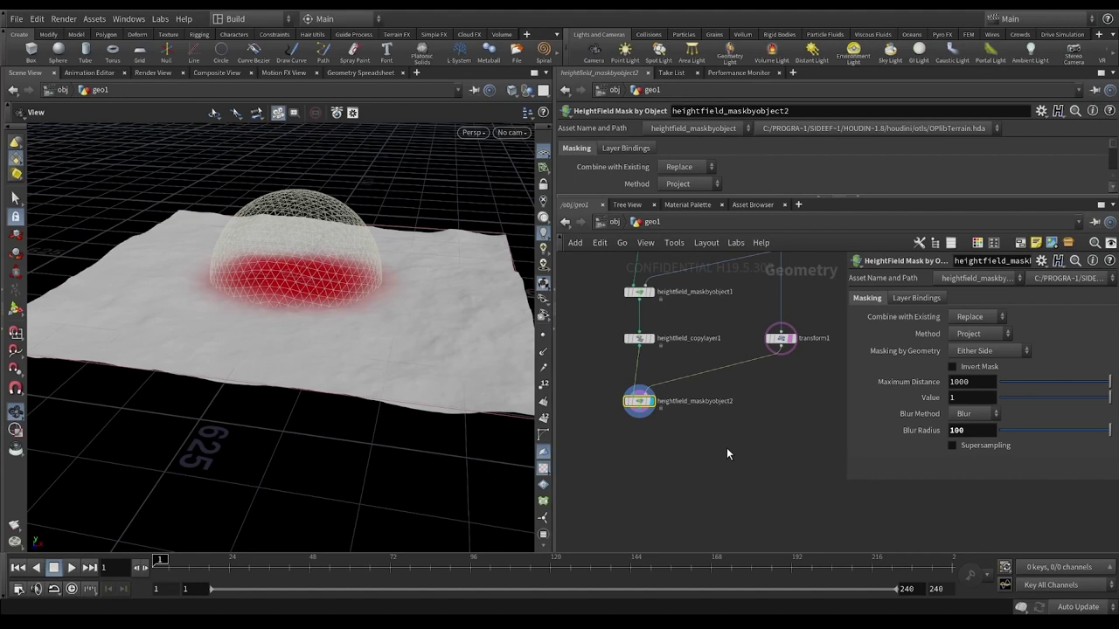
middle_drag(703, 447, 707, 435)
key(ctrl+s)
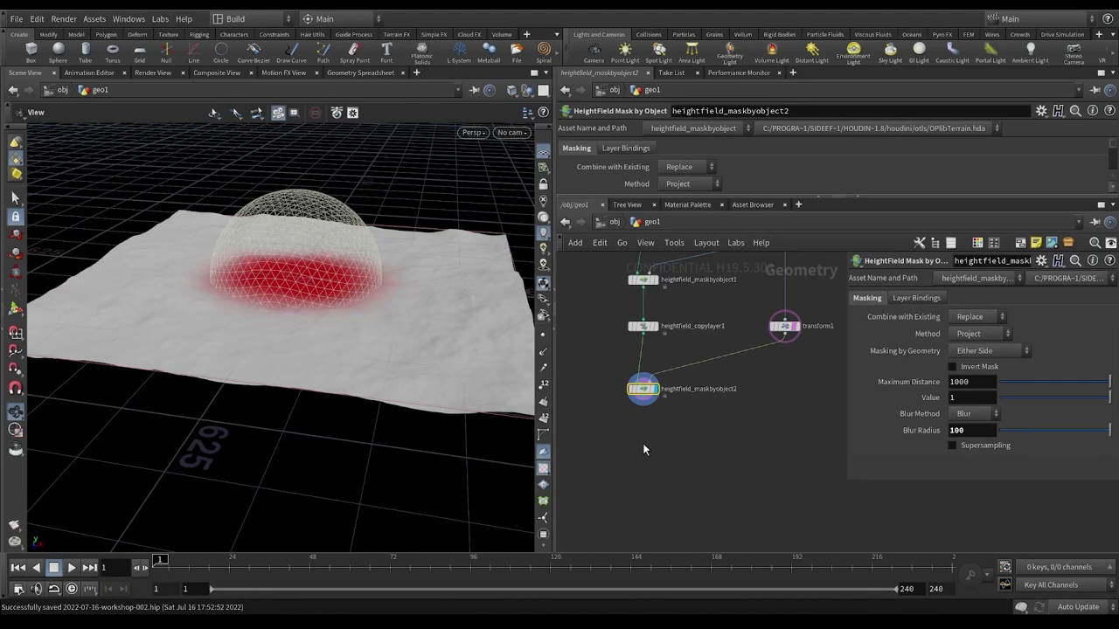
Add another HeightField Copy Layer node below the second object mask, wire it in and display it.
middle_drag(664, 459, 661, 432)
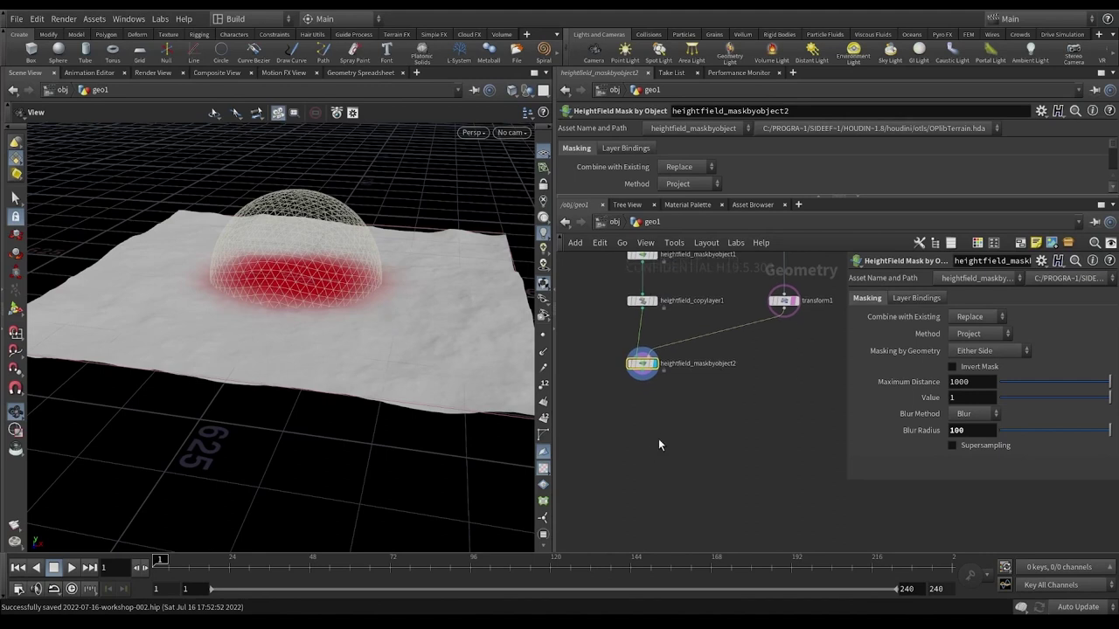
key(Tab)
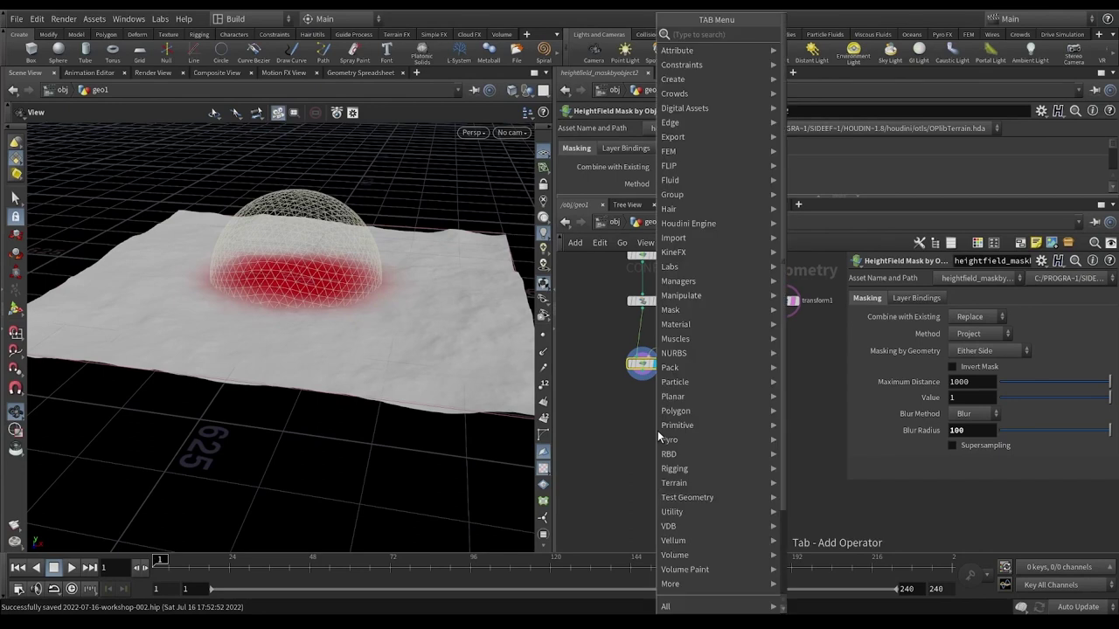
text(hf cop)
key(Return)
click(657, 431)
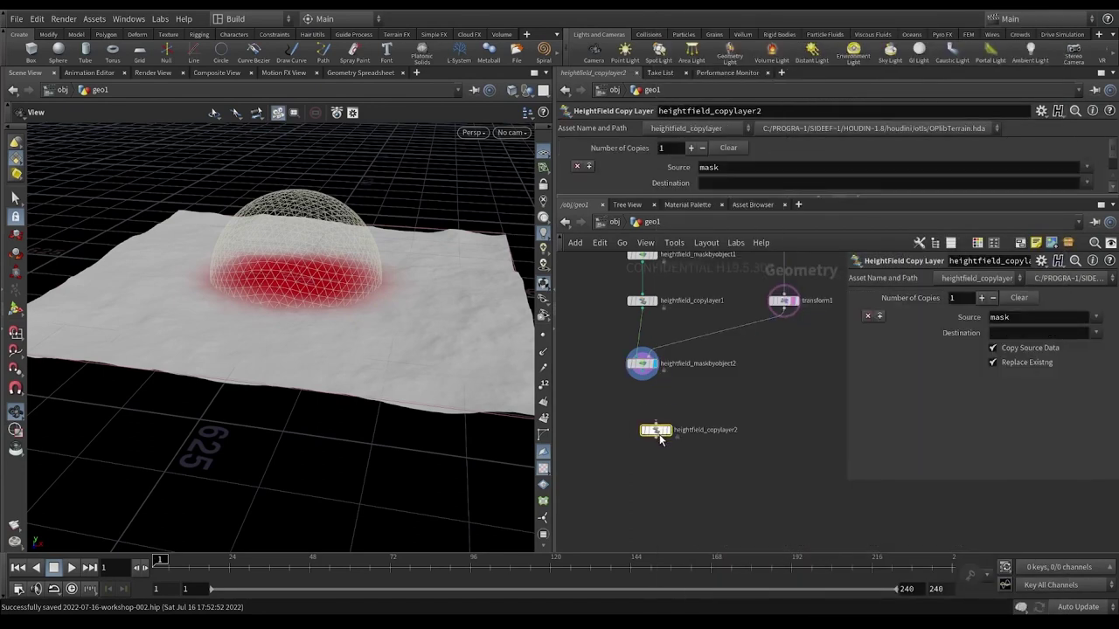
drag(657, 434, 644, 419)
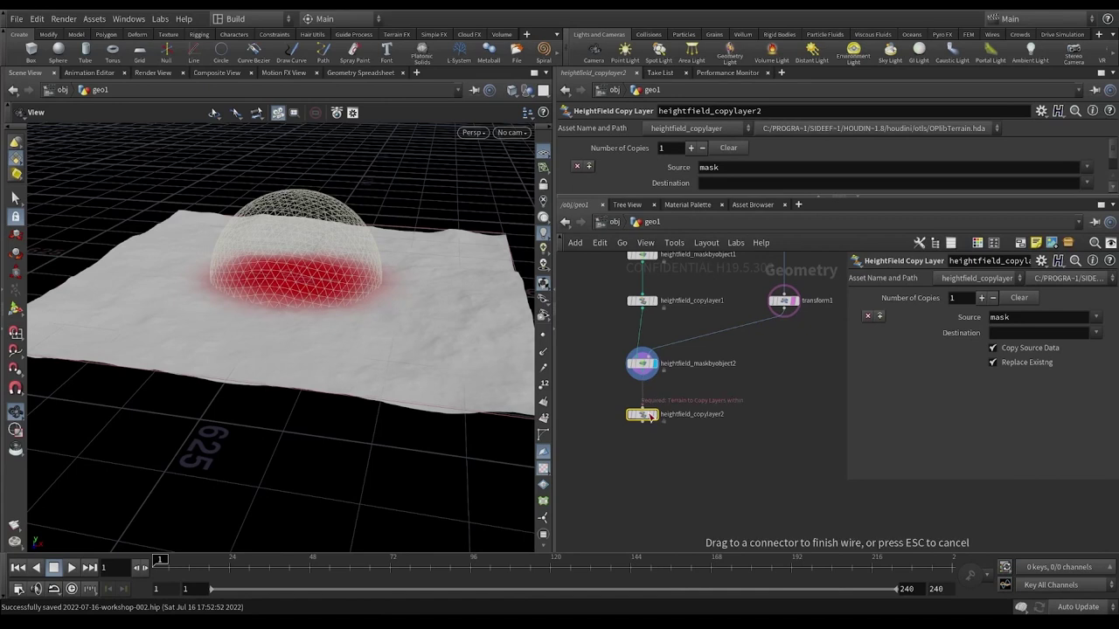
click(659, 421)
Set the second copy layer's destination to large_crater_inner.
click(1031, 342)
text(create)
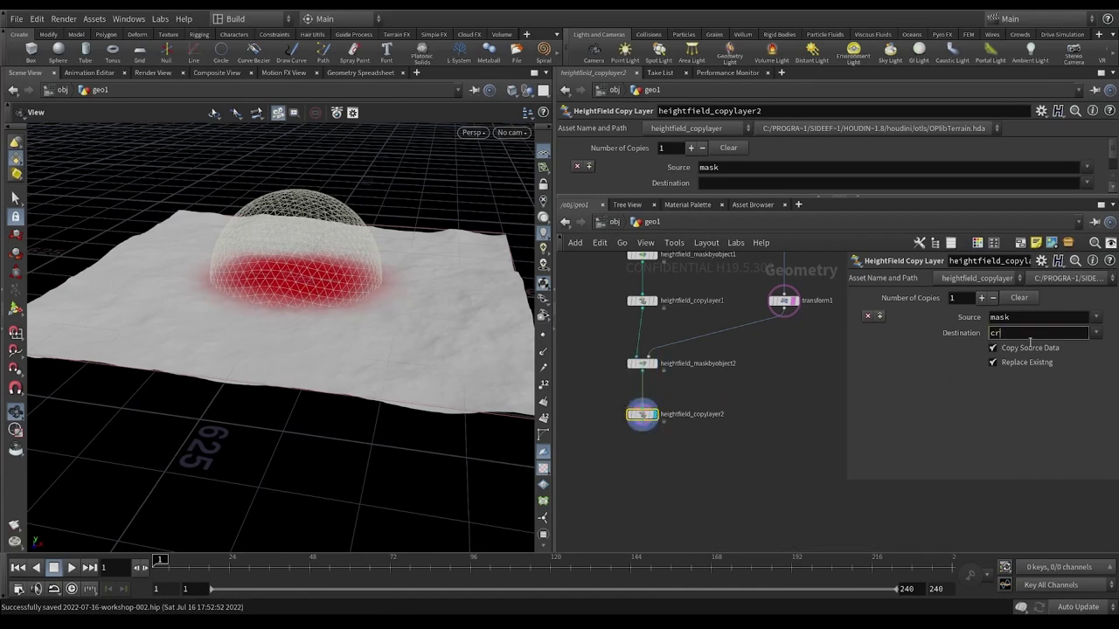
key(BackSpace)
key(BackSpace)
key(BackSpace)
key(BackSpace)
key(BackSpace)
key(BackSpace)
key(BackSpace)
text(large_crater_inner)
key(Return)
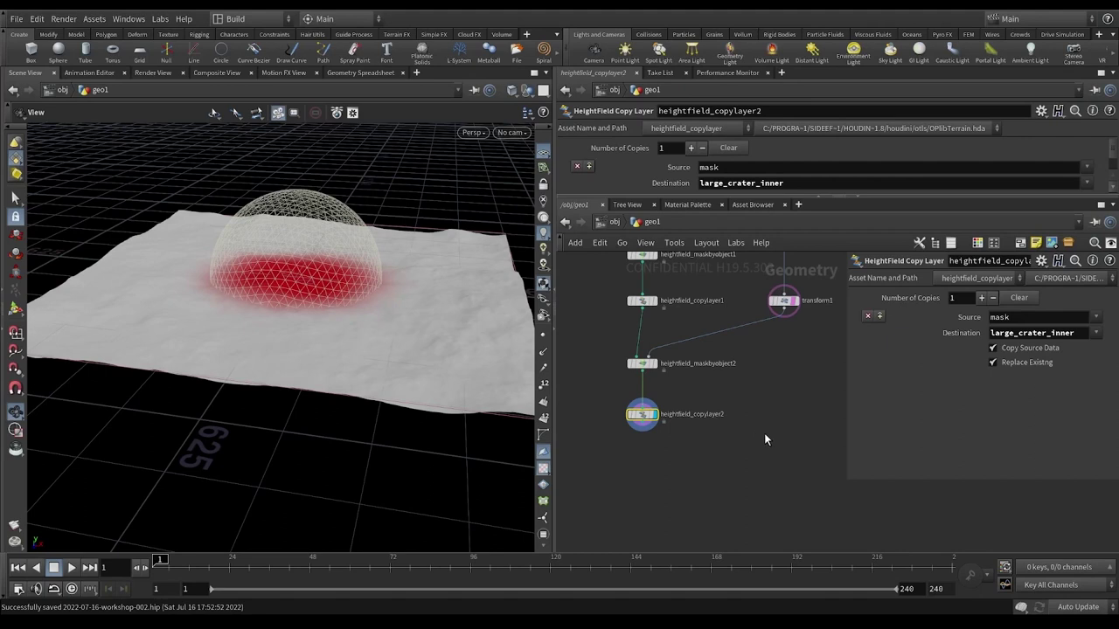
Add a HeightField Combine Layers node, connect it after the second copy layer and display it.
middle_drag(716, 441, 724, 428)
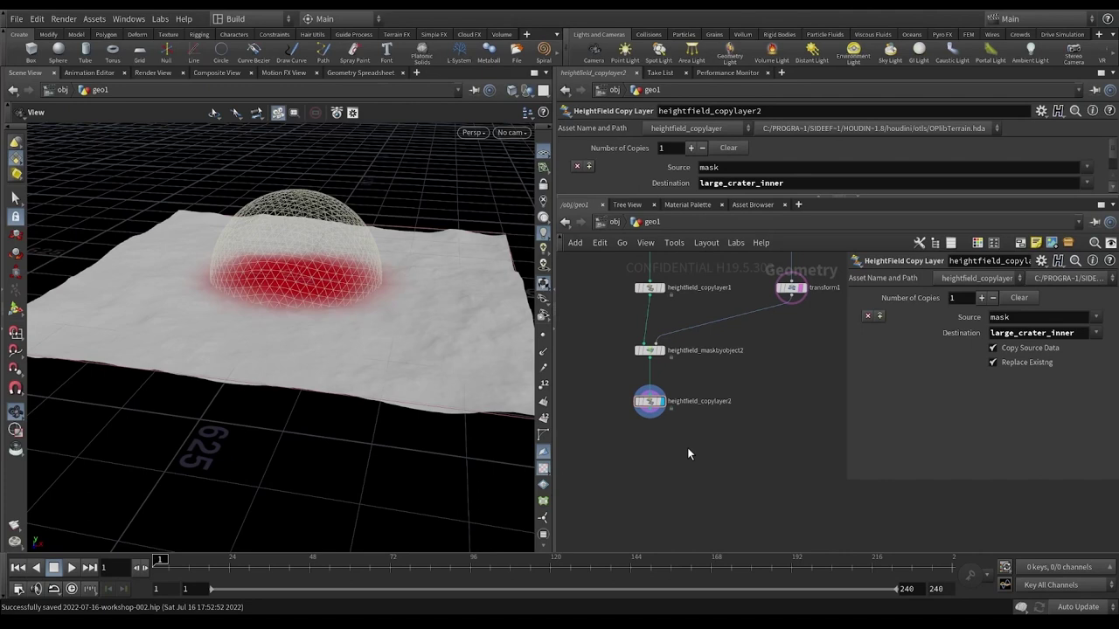
key(Tab)
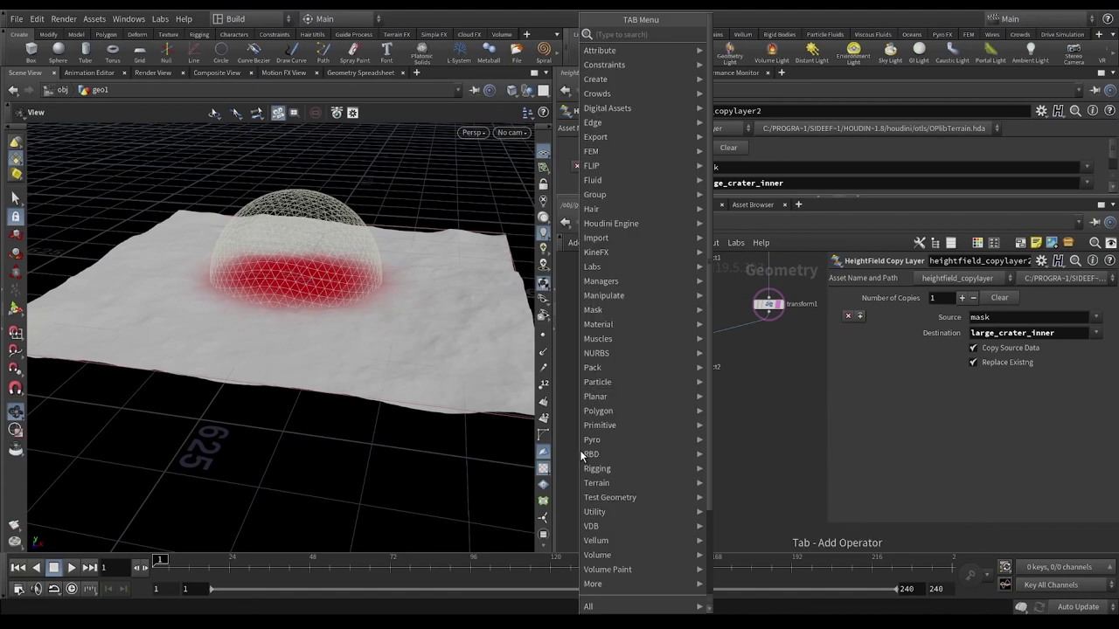
text(hfcom)
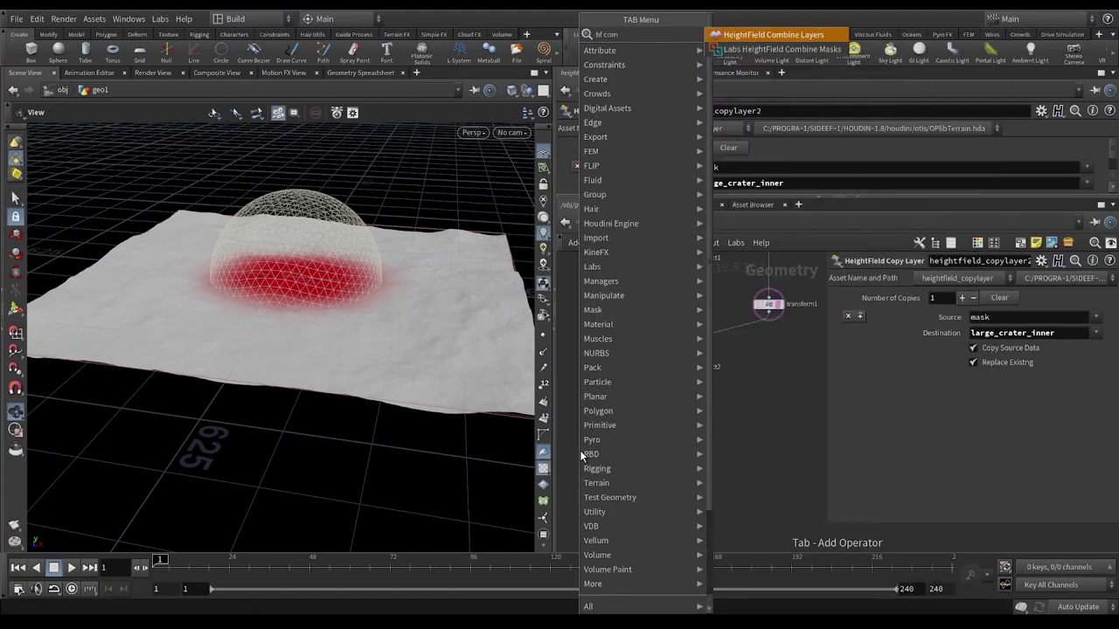
key(Return)
click(582, 455)
click(631, 473)
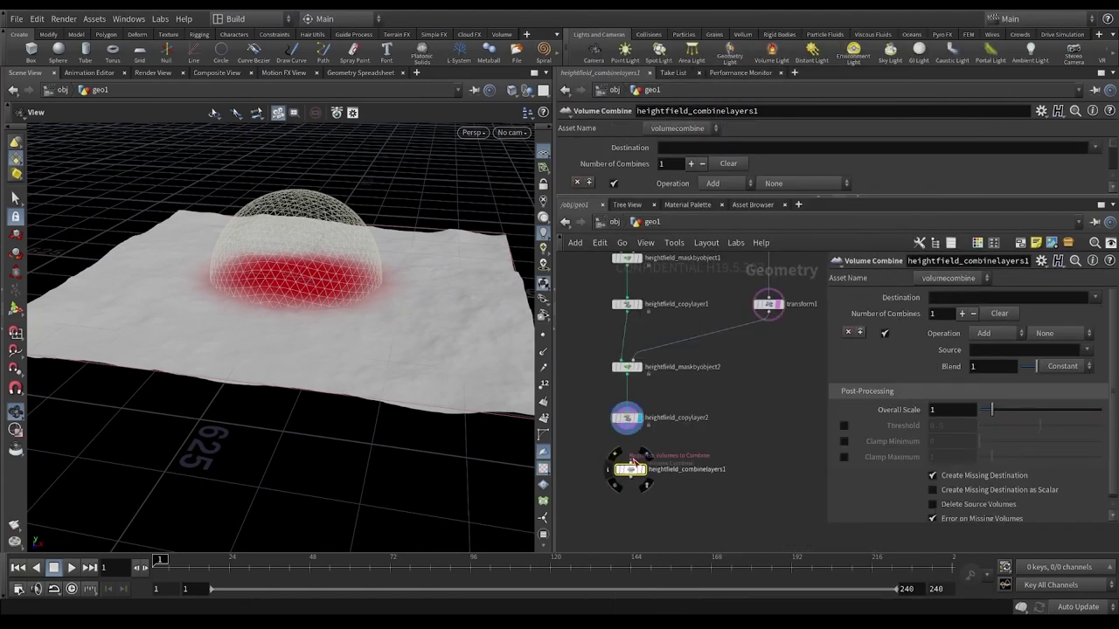
click(626, 429)
click(627, 463)
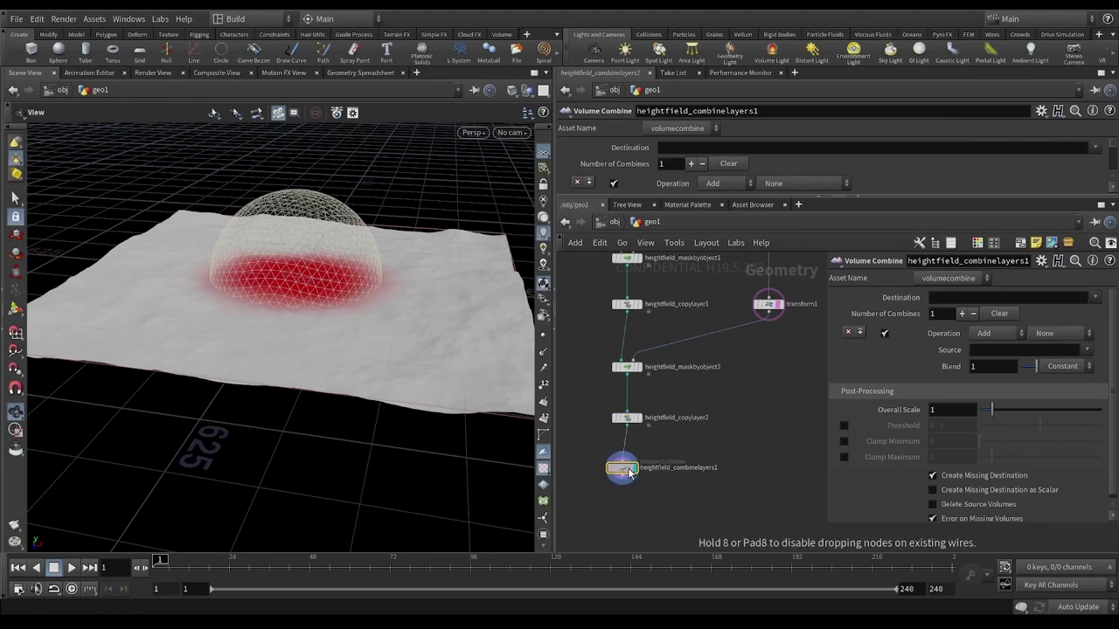
Configure the combine node to copy the large_crater_outer source layer into the mask destination.
click(962, 302)
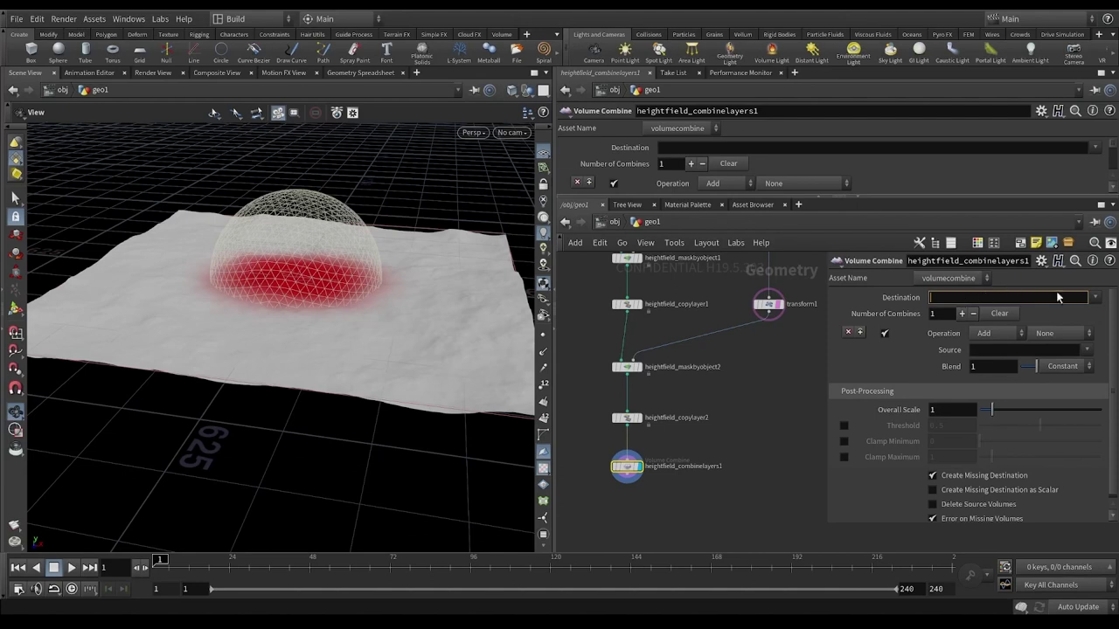
click(1094, 297)
click(1078, 371)
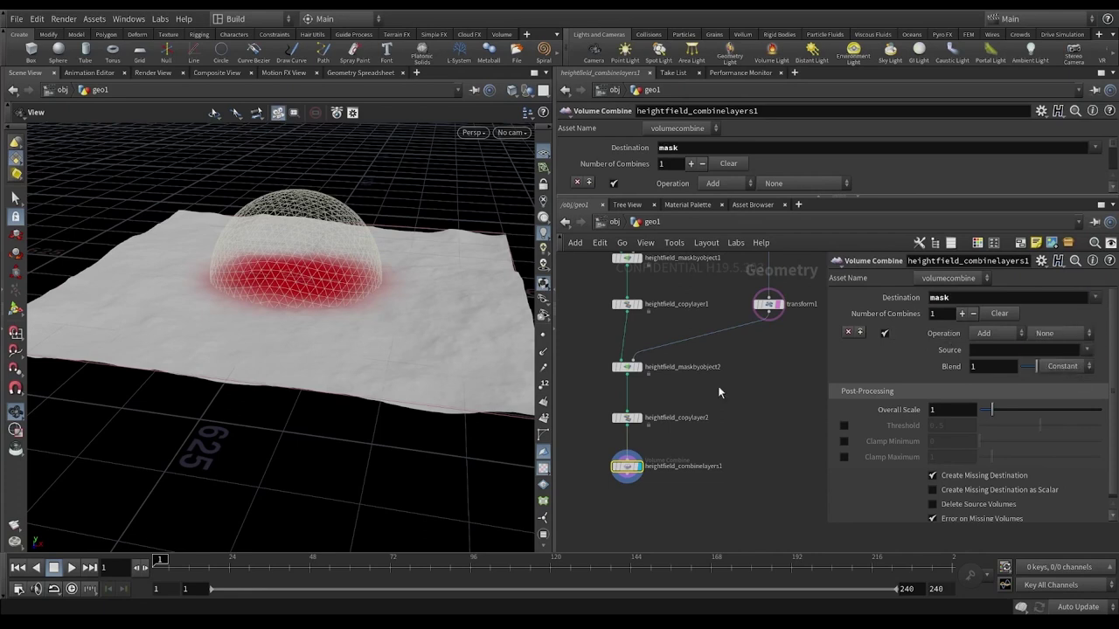
click(1002, 335)
click(996, 333)
click(1086, 353)
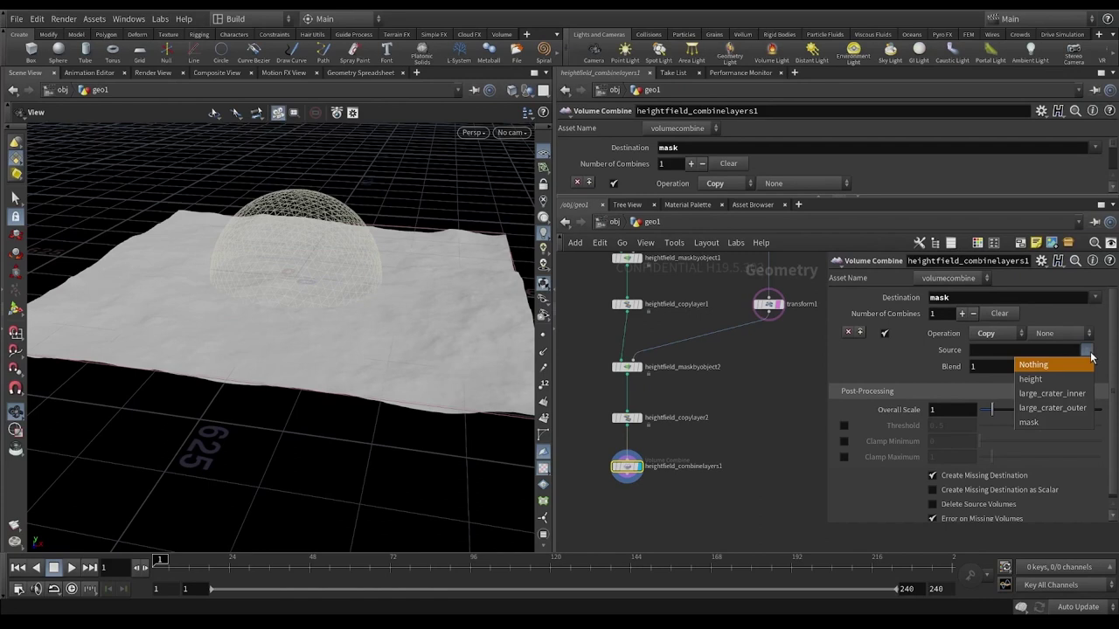
click(1061, 414)
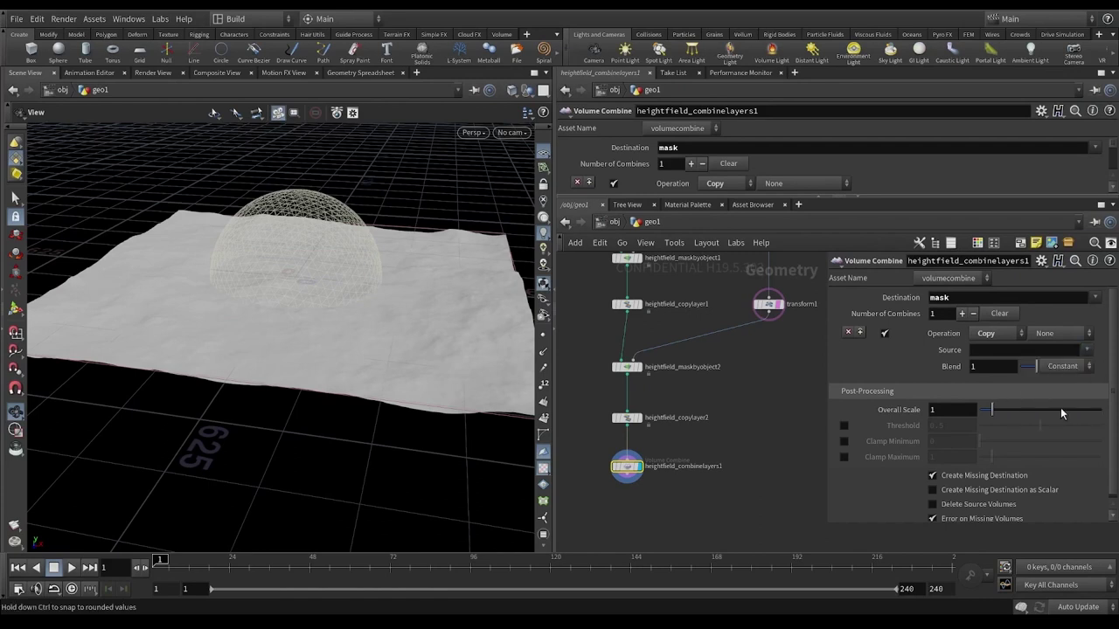
drag(317, 257, 317, 277)
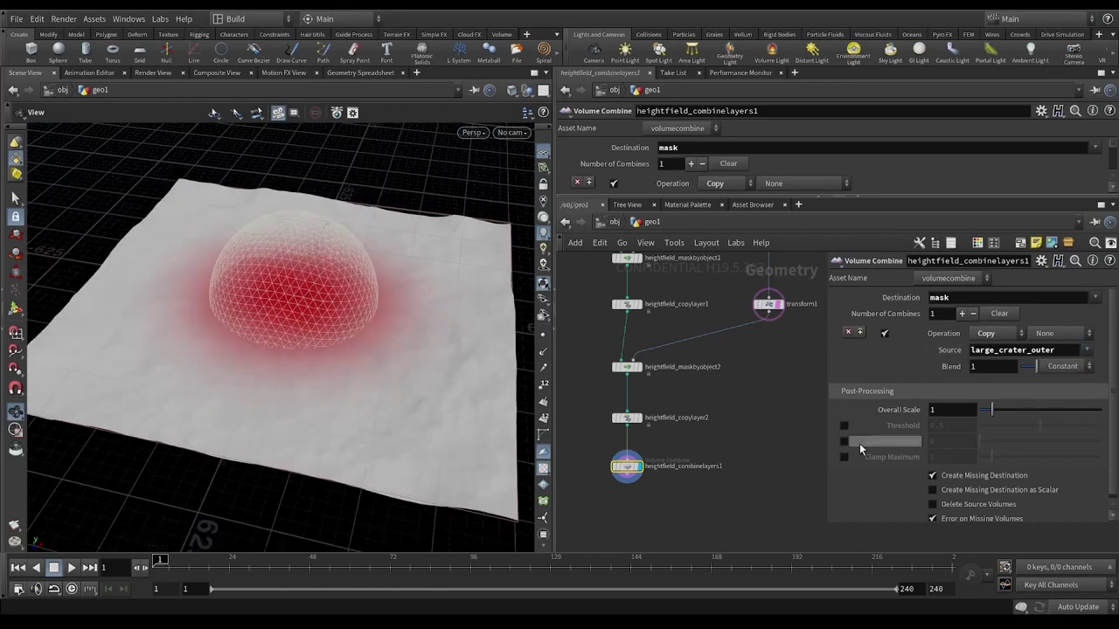
Add a second entry to the combine node that subtracts the large_crater_inner layer, and save the scene.
click(962, 313)
click(997, 388)
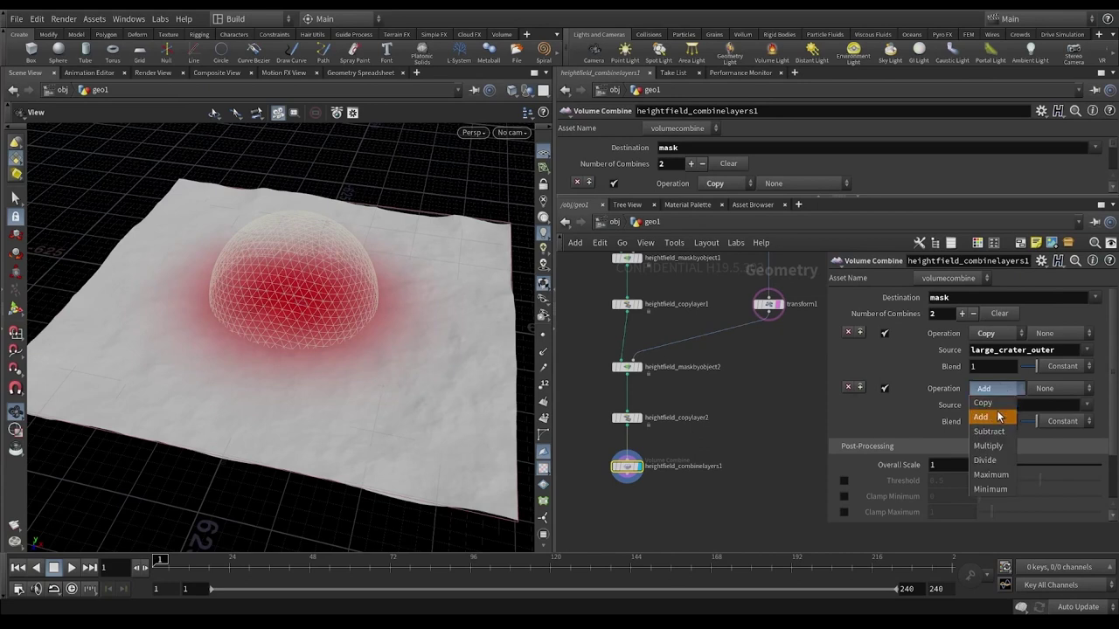
click(989, 432)
click(1086, 405)
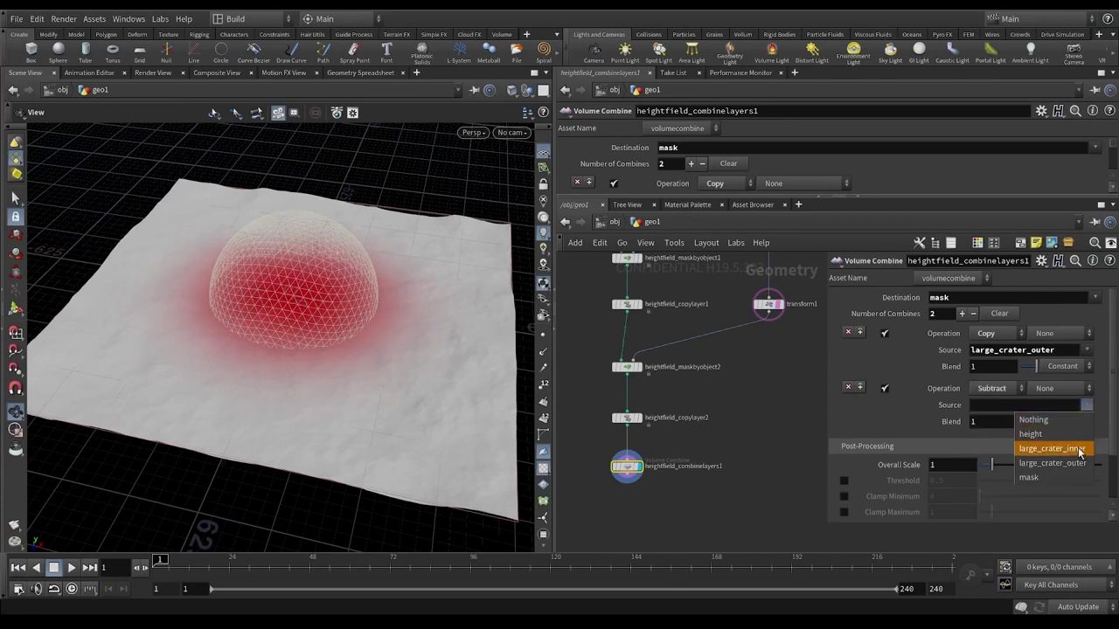
click(1079, 453)
drag(324, 312, 349, 314)
middle_drag(715, 517, 666, 439)
click(661, 448)
key(ctrl+s)
Add a HeightField Noise node below the combine node, connect the combine output to both its inputs and display it.
key(Tab)
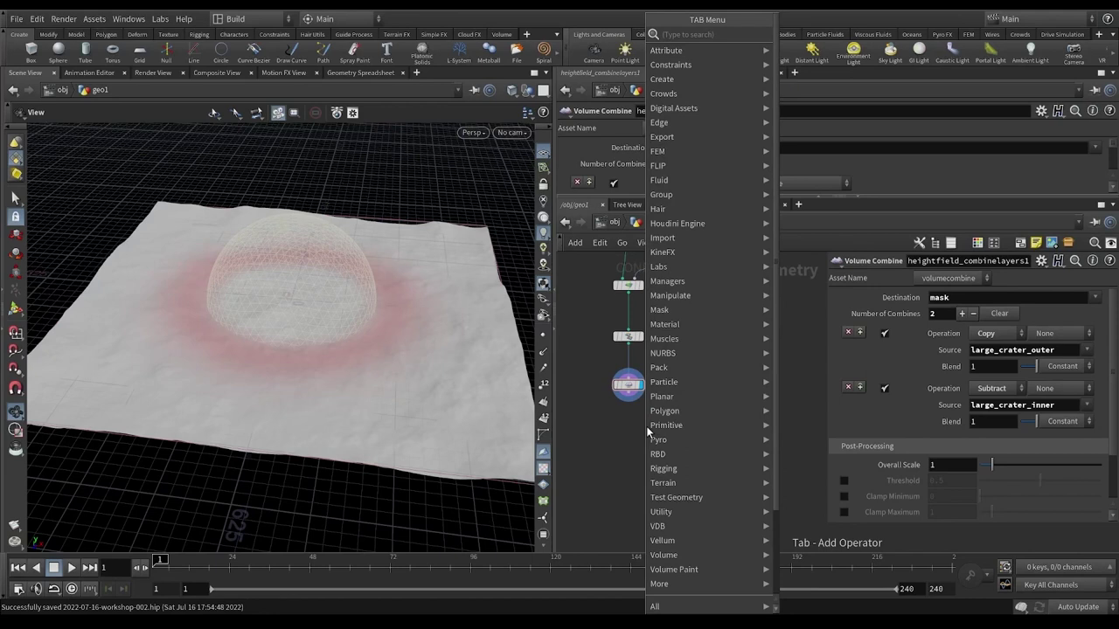
text(hfnoise)
key(Return)
click(646, 427)
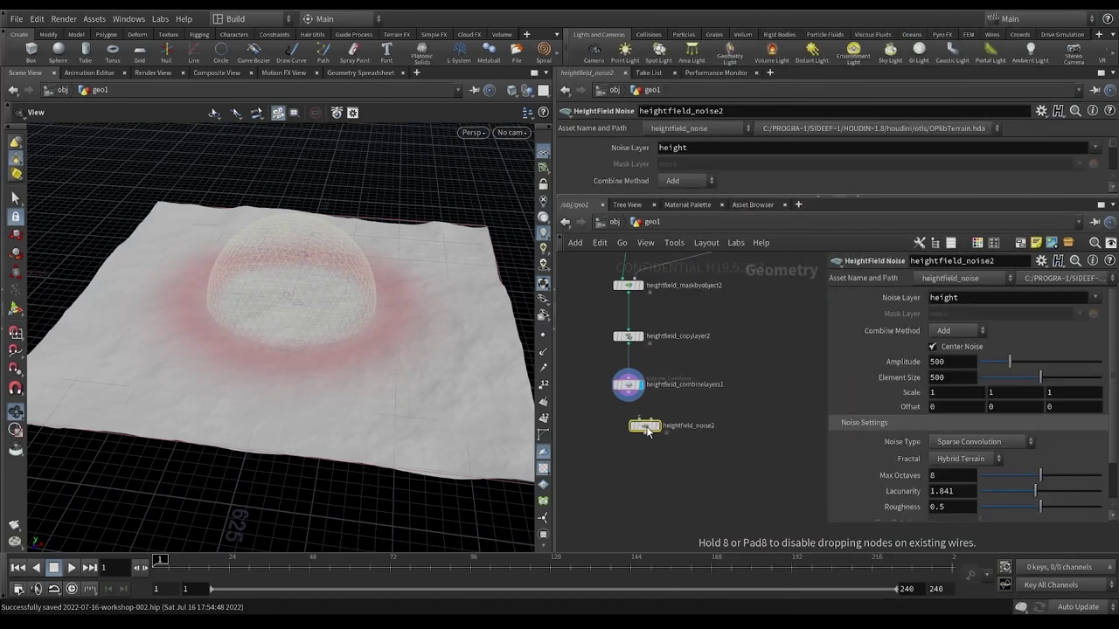
drag(636, 450, 632, 453)
drag(629, 394, 623, 444)
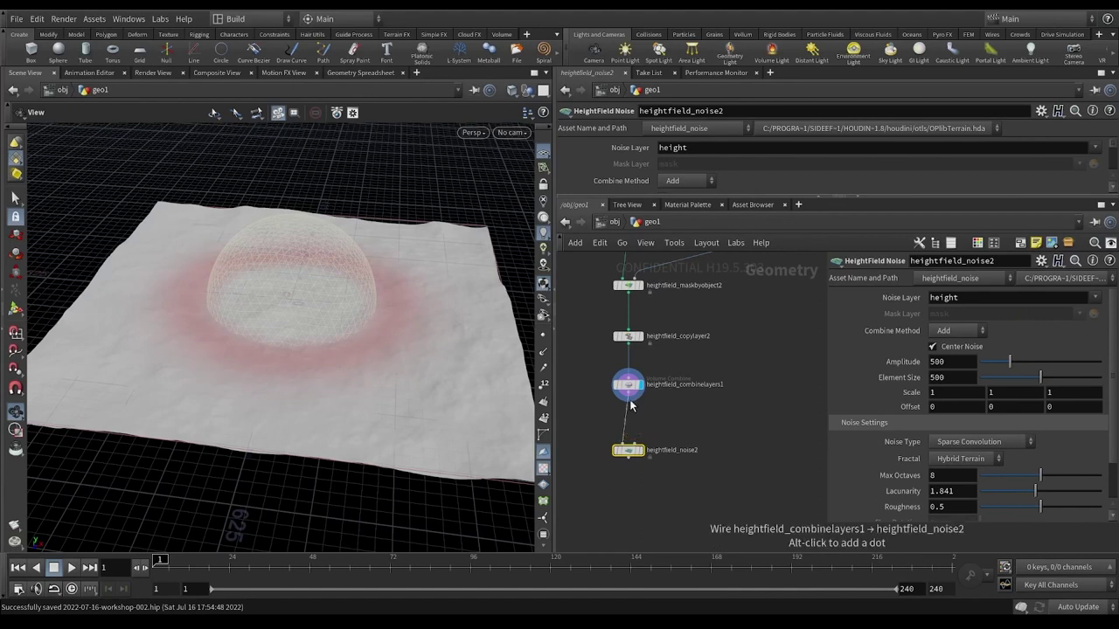
click(628, 444)
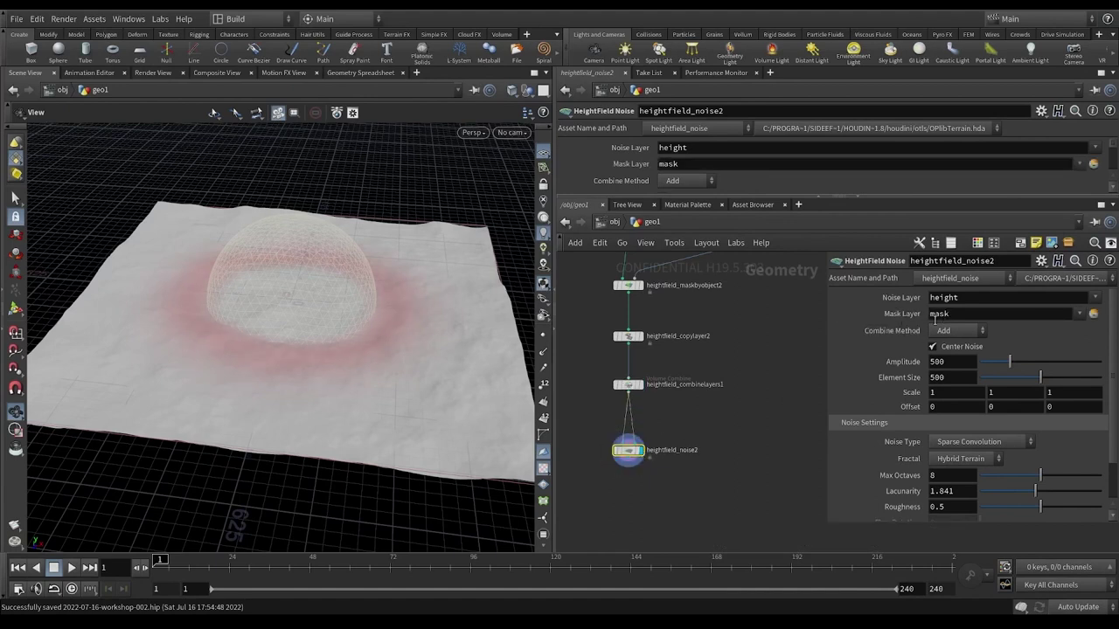
Disconnect the new noise node's mask input to compare the unmasked terrain, and reconnect the combine node's output to it.
key(y)
mouse_move(649, 411)
mouse_down()
mouse_move(639, 430)
mouse_move(652, 429)
mouse_up()
mouse_move(358, 292)
mouse_down()
mouse_move(365, 325)
mouse_move(449, 337)
mouse_up()
click(617, 454)
click(616, 455)
click(616, 455)
click(616, 454)
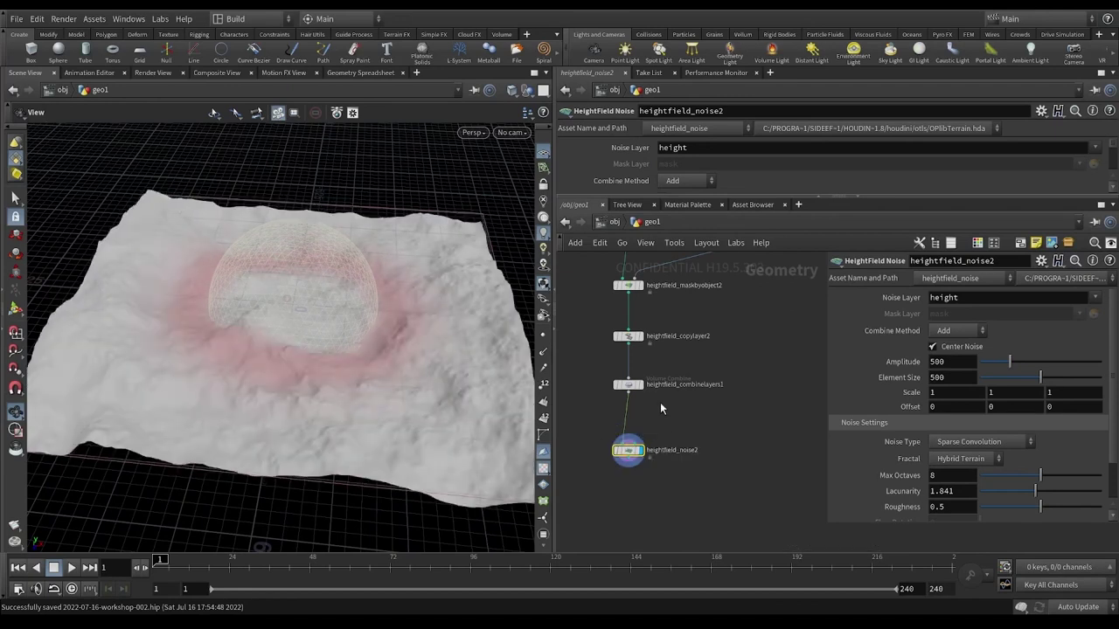
drag(629, 391, 632, 442)
Turn off Center Noise on the masked noise node so the crater rim is raised.
drag(410, 319, 380, 346)
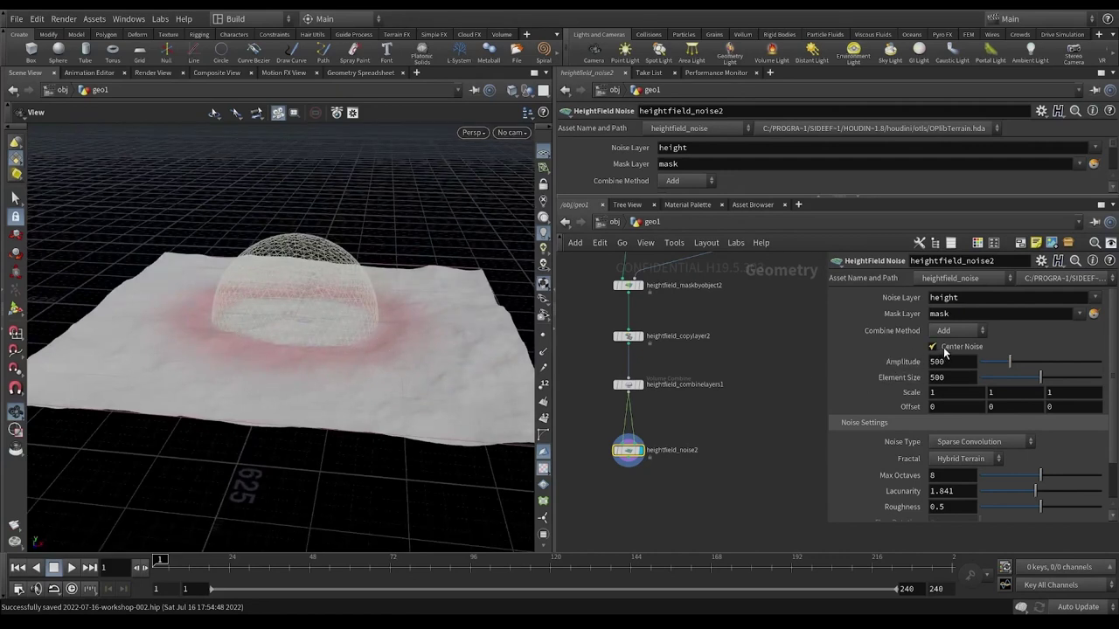
click(943, 347)
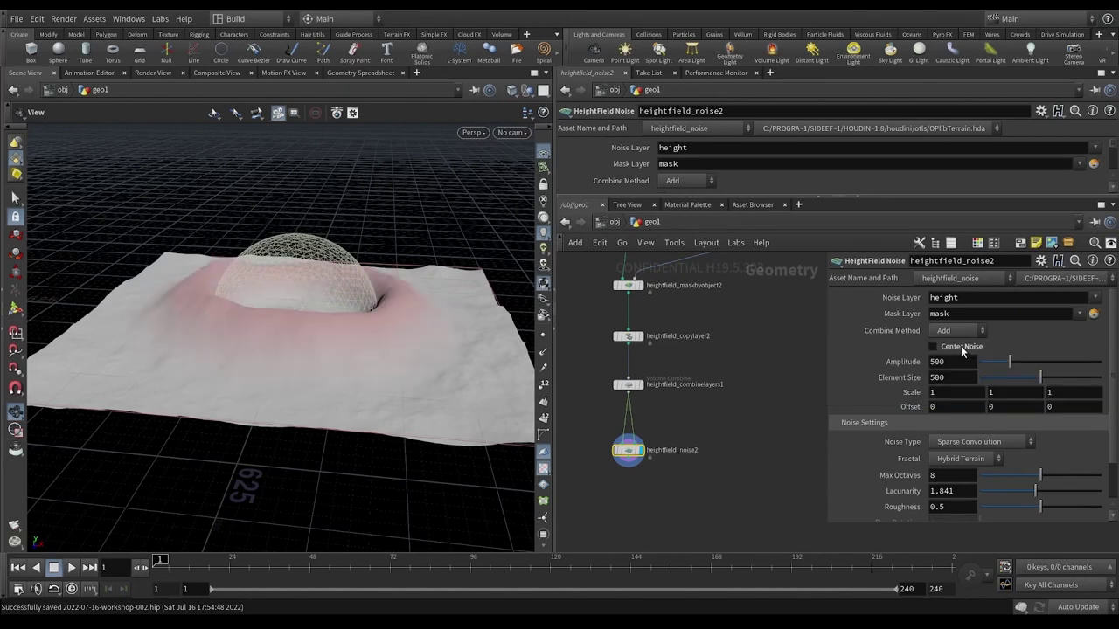
mouse_move(359, 299)
mouse_down()
mouse_move(354, 280)
mouse_move(306, 305)
mouse_move(329, 313)
mouse_move(307, 289)
mouse_move(481, 309)
mouse_move(338, 302)
mouse_move(313, 337)
mouse_move(387, 327)
mouse_move(340, 306)
mouse_move(352, 393)
mouse_move(320, 244)
mouse_move(324, 294)
mouse_move(347, 299)
mouse_move(350, 282)
mouse_move(350, 305)
mouse_move(350, 292)
mouse_up()
Add and display a HeightField Mask Invert node after the noise node, using large_crater_outer as its source.
middle_drag(702, 465, 704, 407)
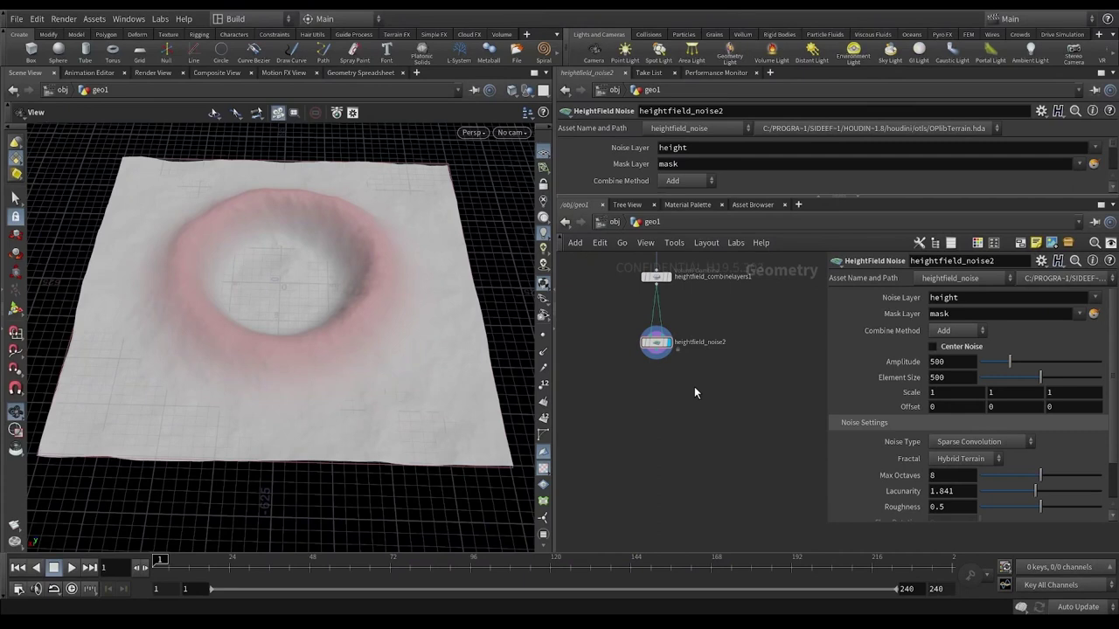
key(Tab)
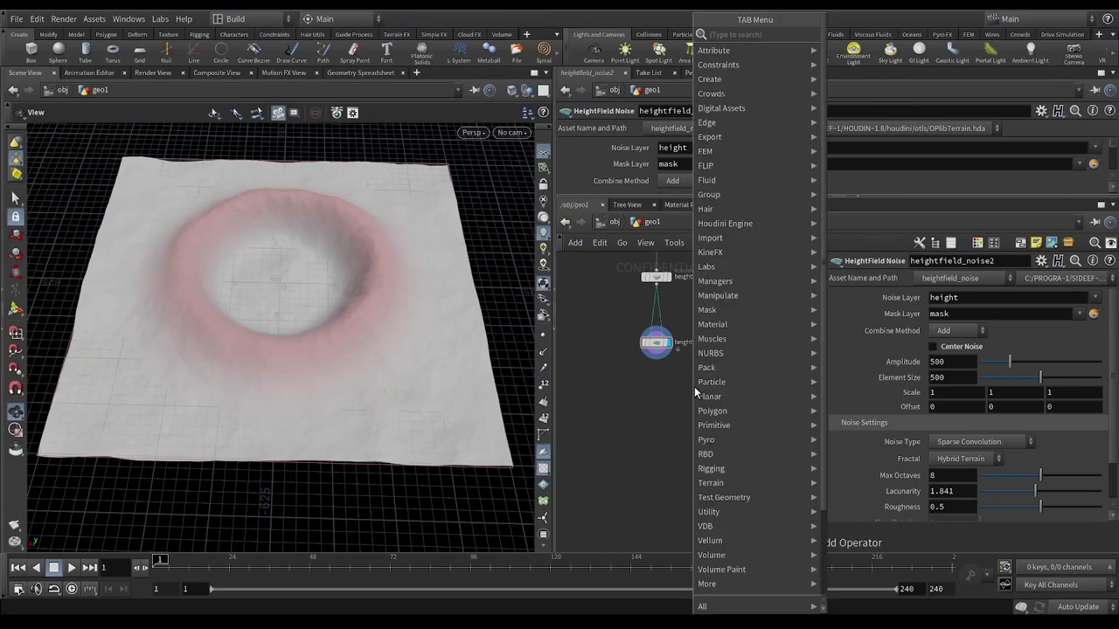
text(h)
text(eightfield is)
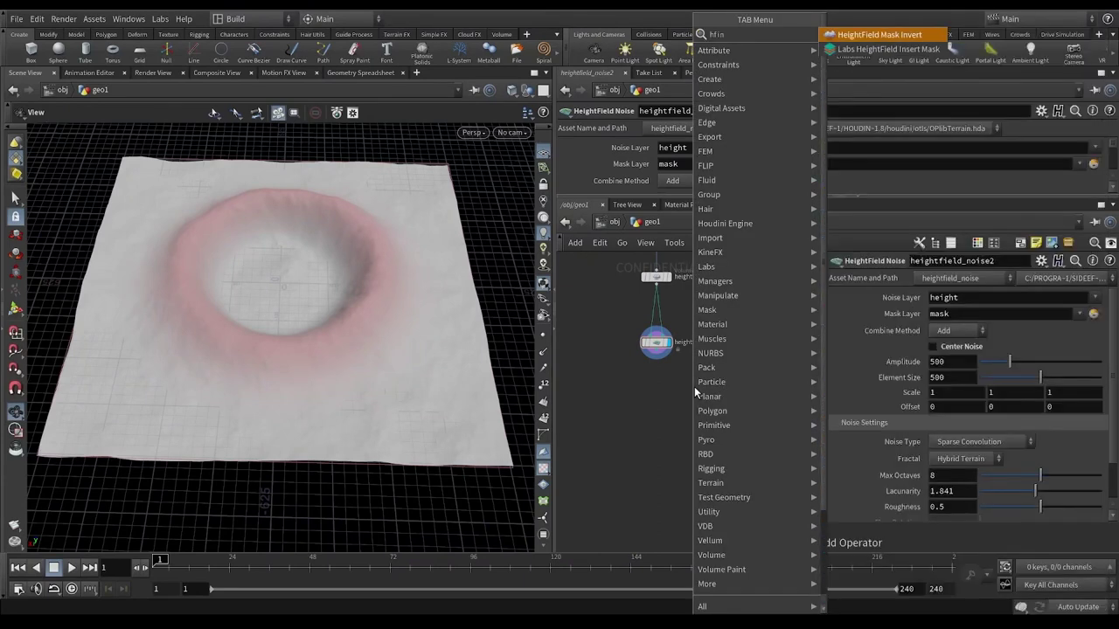
key(Return)
click(694, 386)
click(697, 392)
click(696, 391)
click(712, 397)
drag(708, 395, 689, 384)
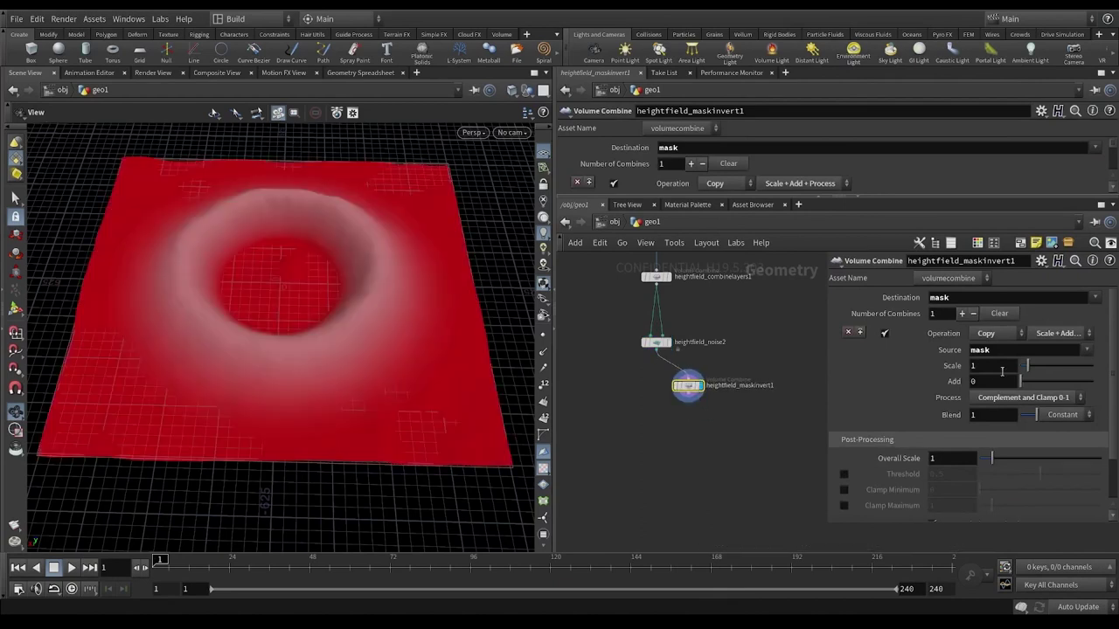
click(1087, 352)
click(1077, 408)
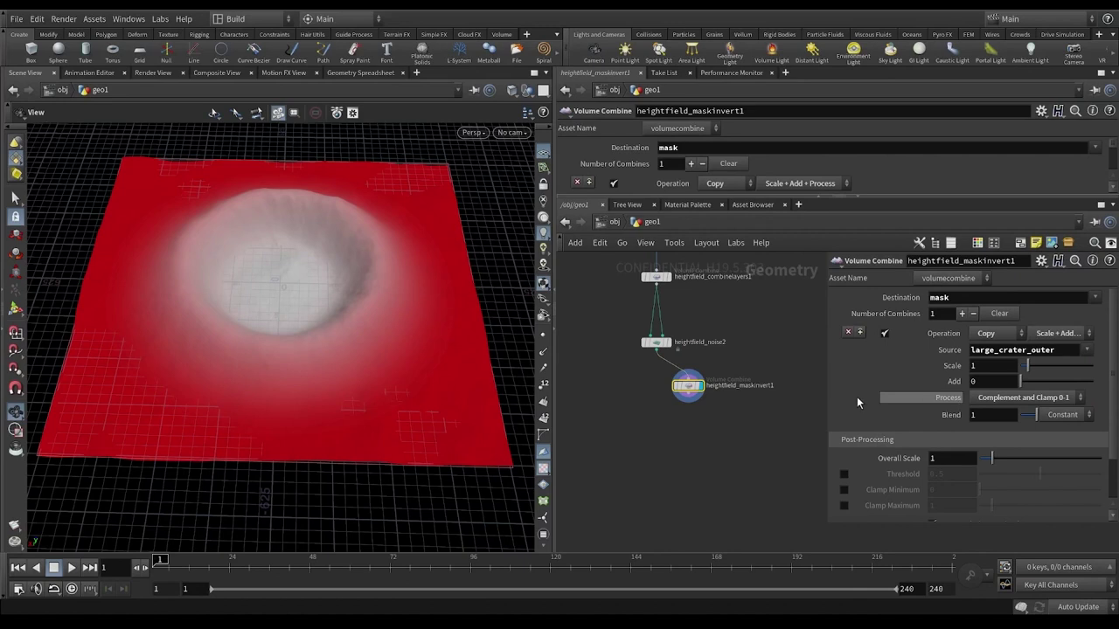
Add a HeightField Distort by Noise node, connect the mask invert output to both its inputs and display it.
middle_drag(734, 407, 742, 388)
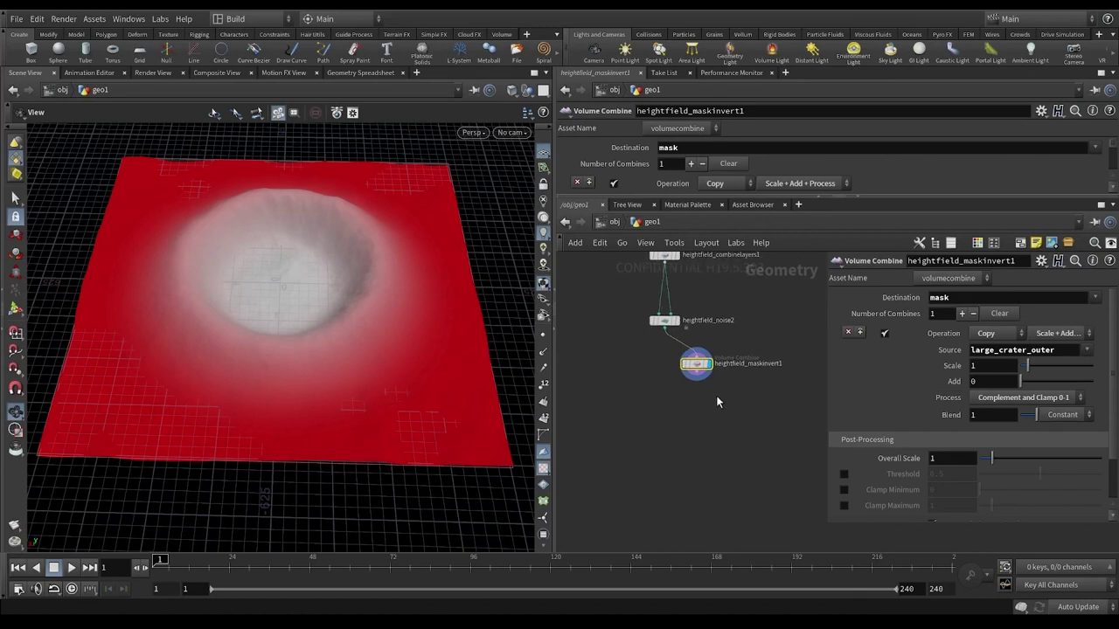
key(Tab)
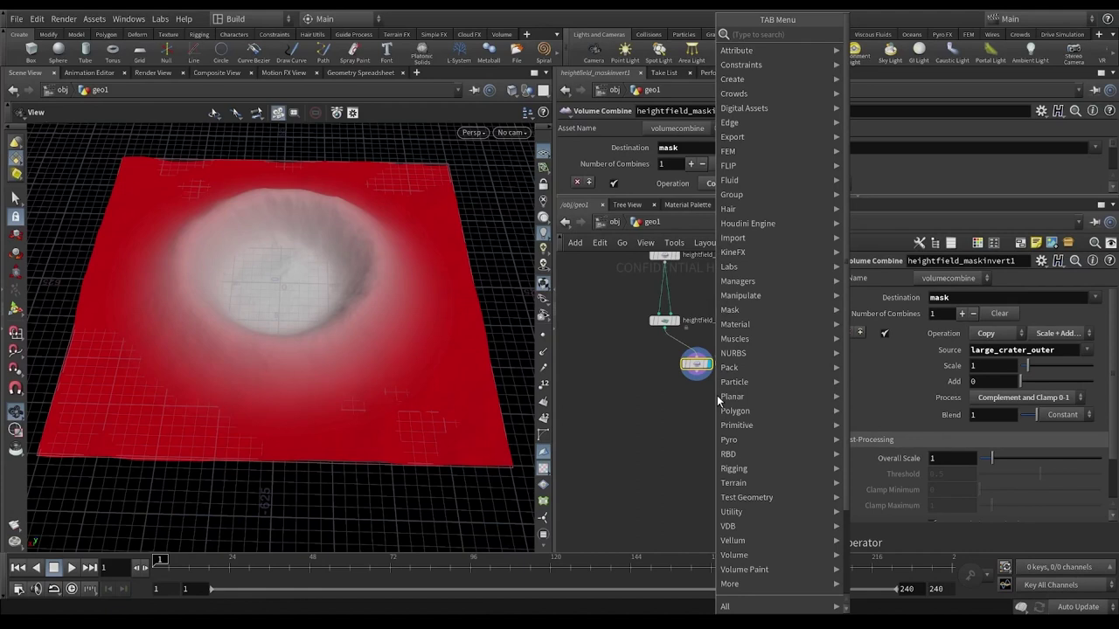
text(hf dist)
key(Down)
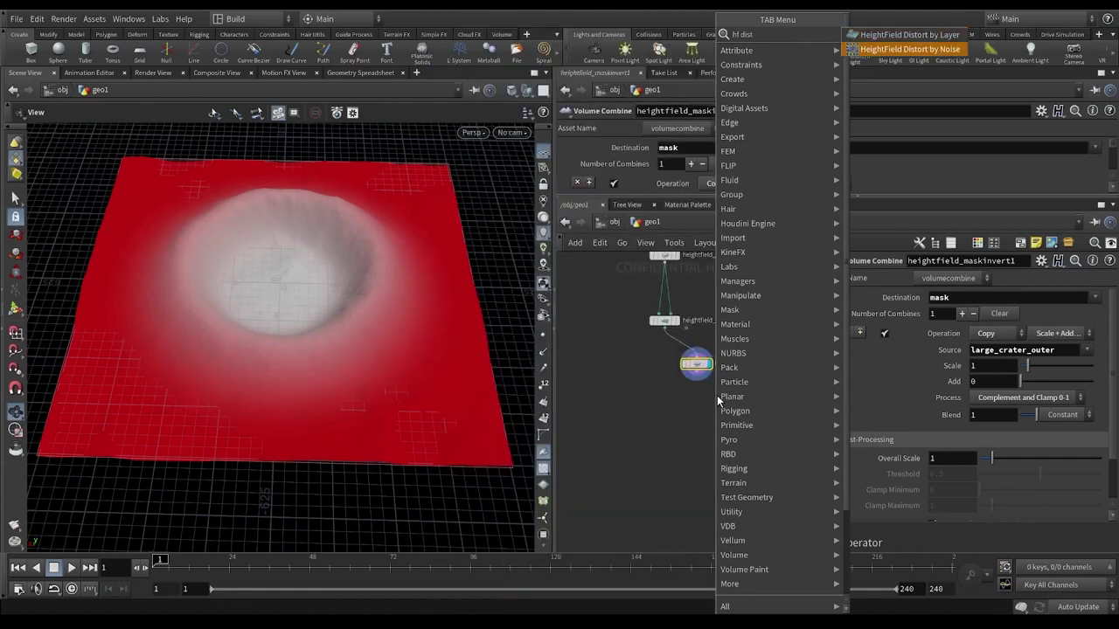
key(Return)
click(696, 419)
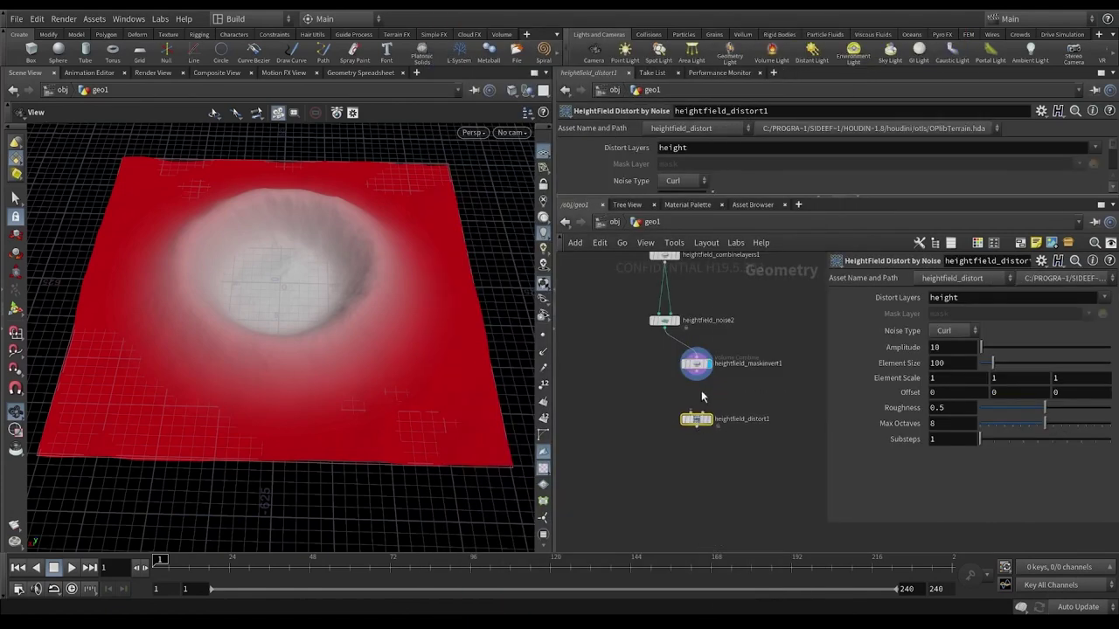
drag(697, 378, 697, 414)
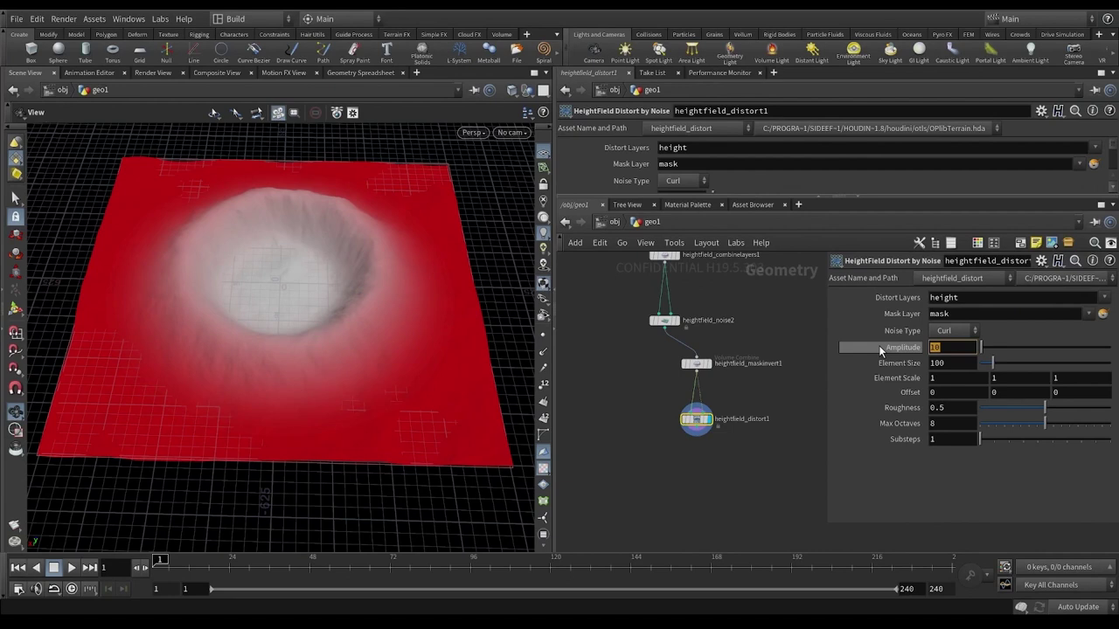
Set the distort node's amplitude to 20.
mouse_move(880, 351)
key(Tab)
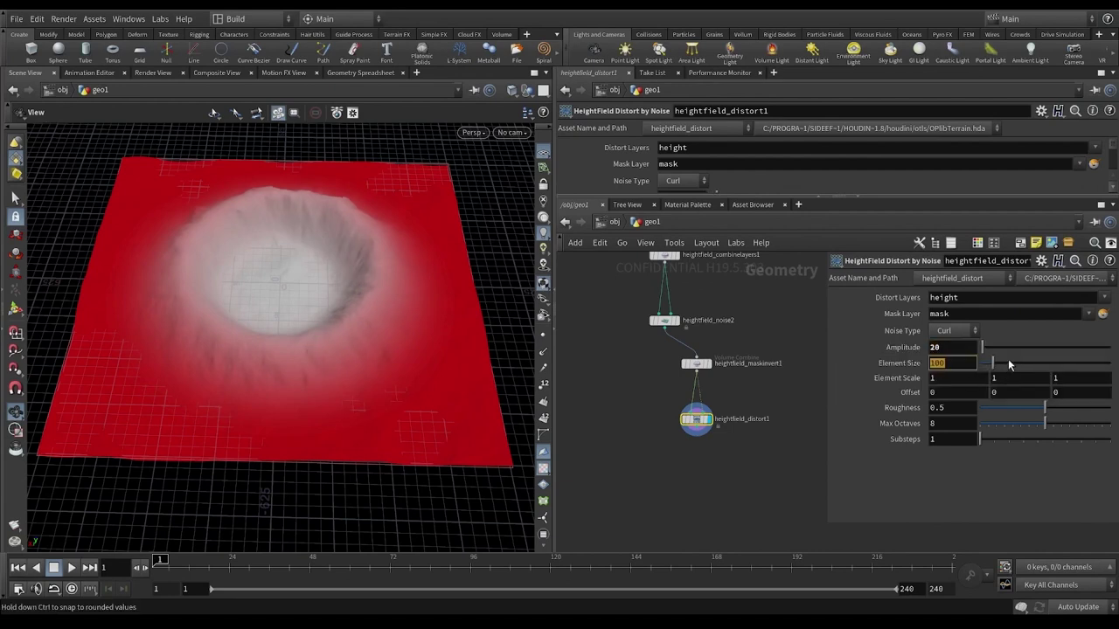
drag(301, 267, 255, 299)
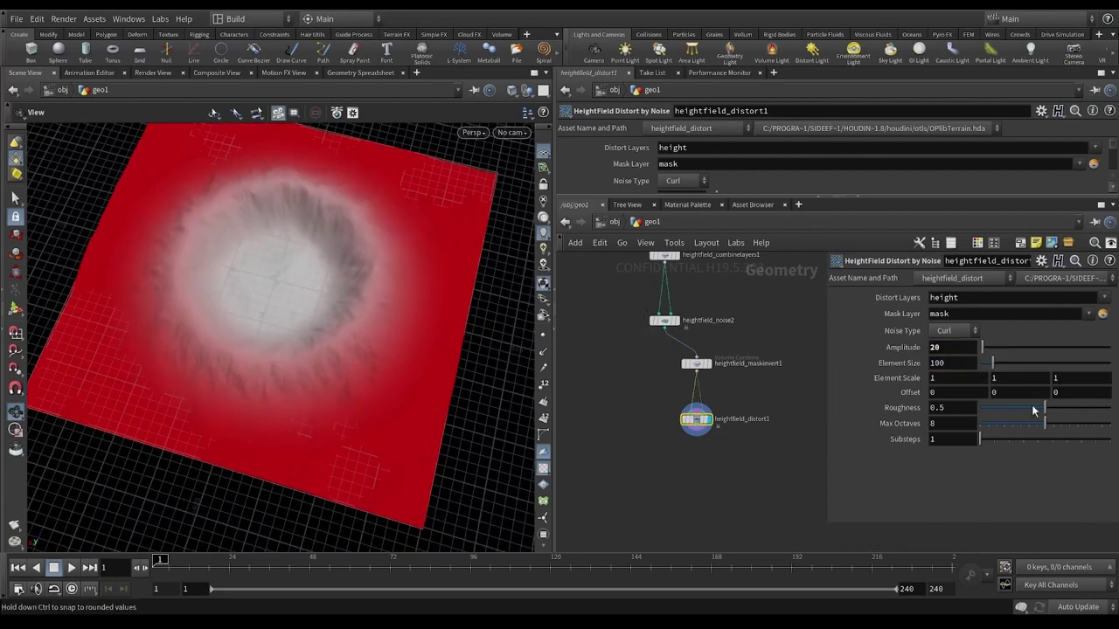
Raise the distort node's element size to about 215 and save the scene.
mouse_move(993, 365)
mouse_down()
mouse_move(1017, 368)
mouse_move(1002, 372)
mouse_up()
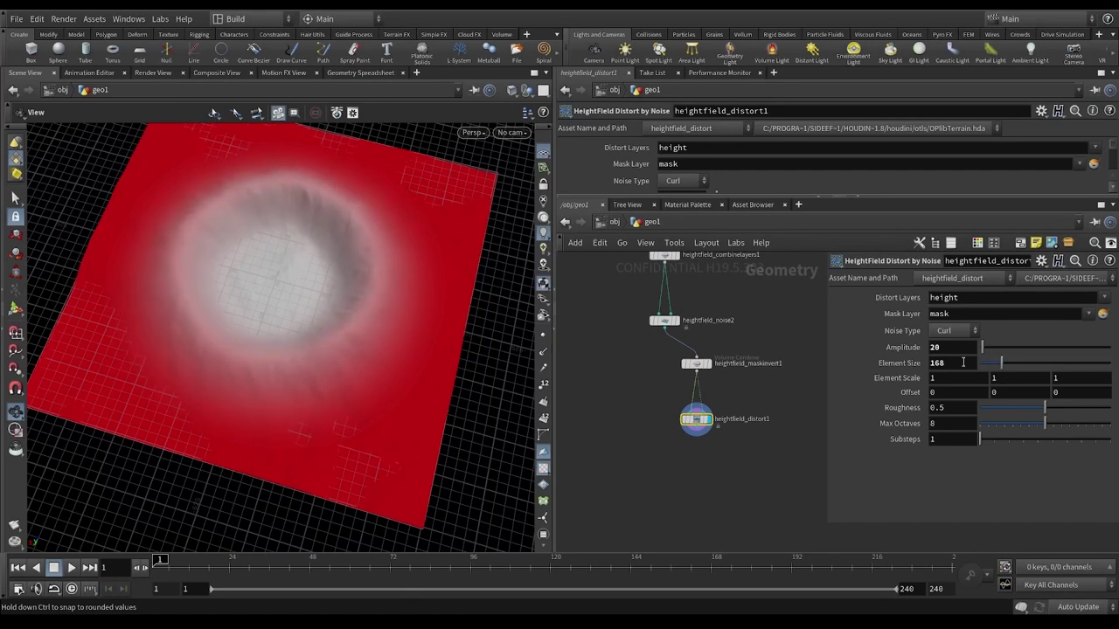
scroll(313, 330, up, 3)
drag(314, 330, 402, 337)
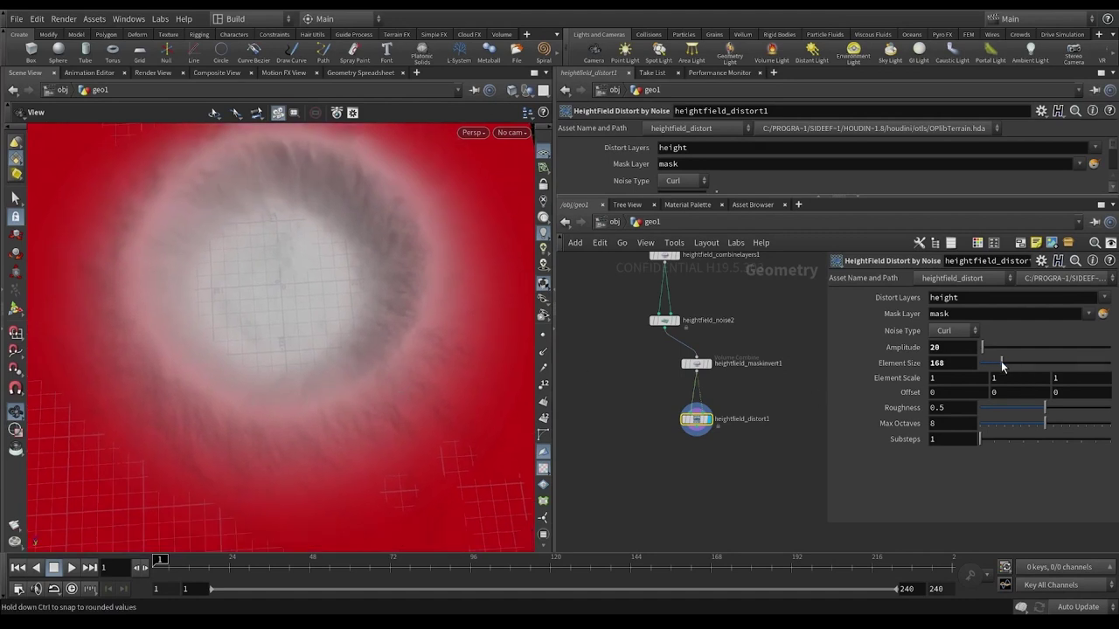
drag(1024, 367, 1004, 368)
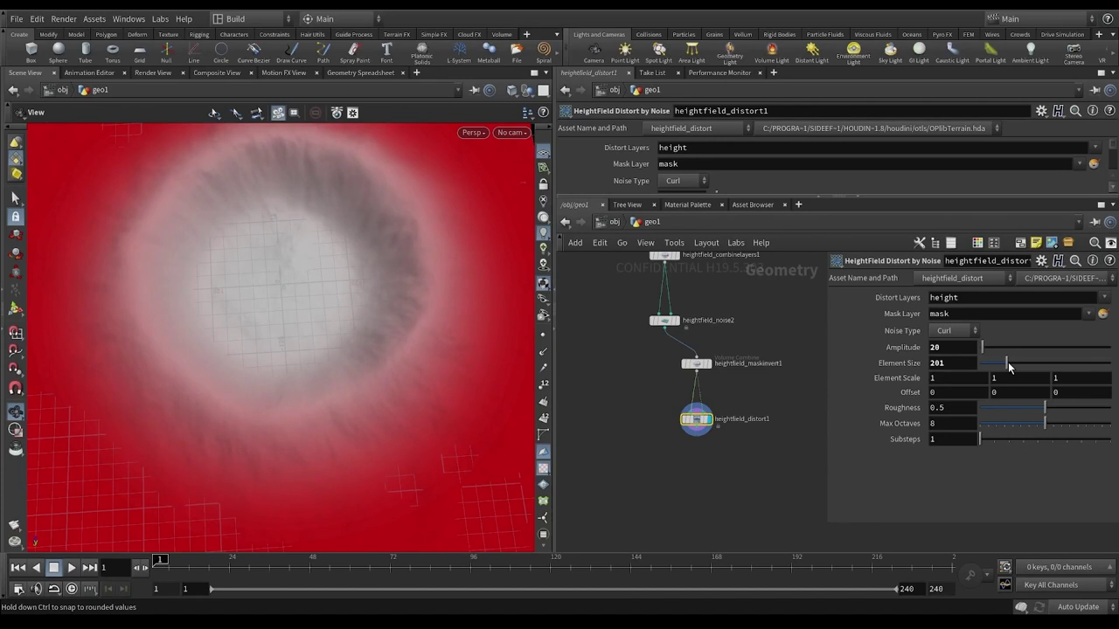
drag(378, 386, 385, 343)
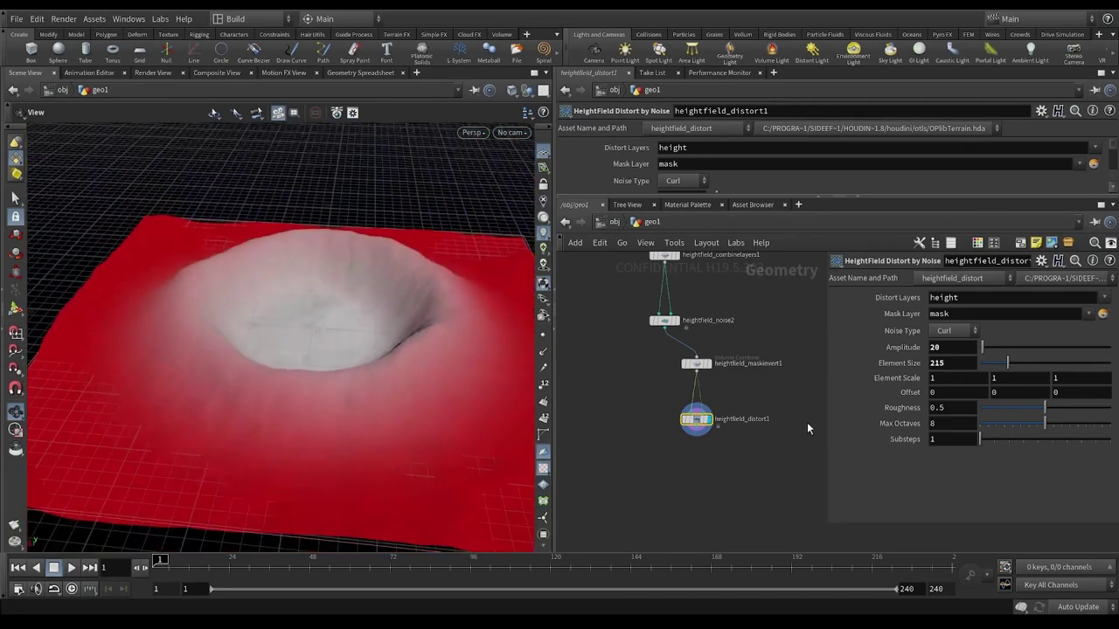
middle_drag(755, 390, 756, 388)
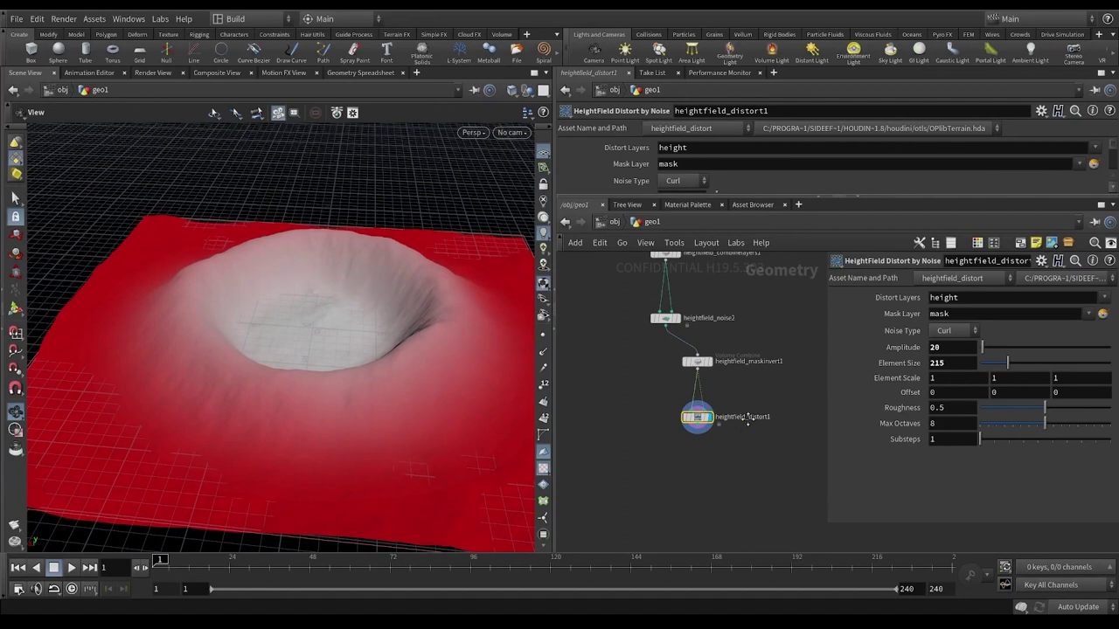
middle_drag(745, 431, 745, 403)
key(ctrl+s)
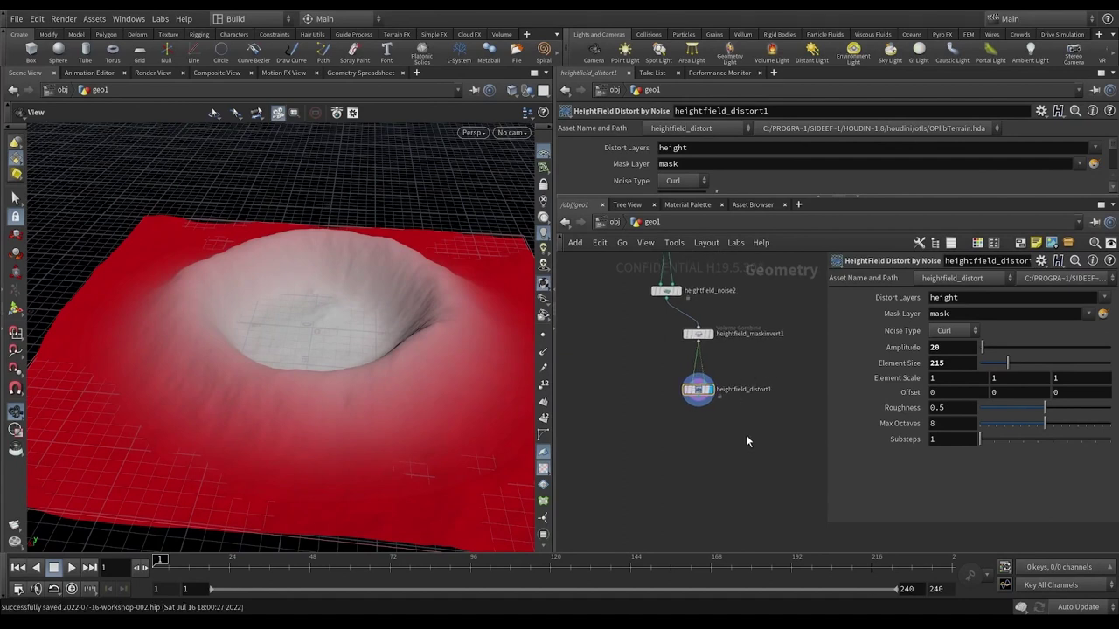
Add another HeightField Combine Layers node, connect it after the distort node and display it.
key(Tab)
text(hf comb)
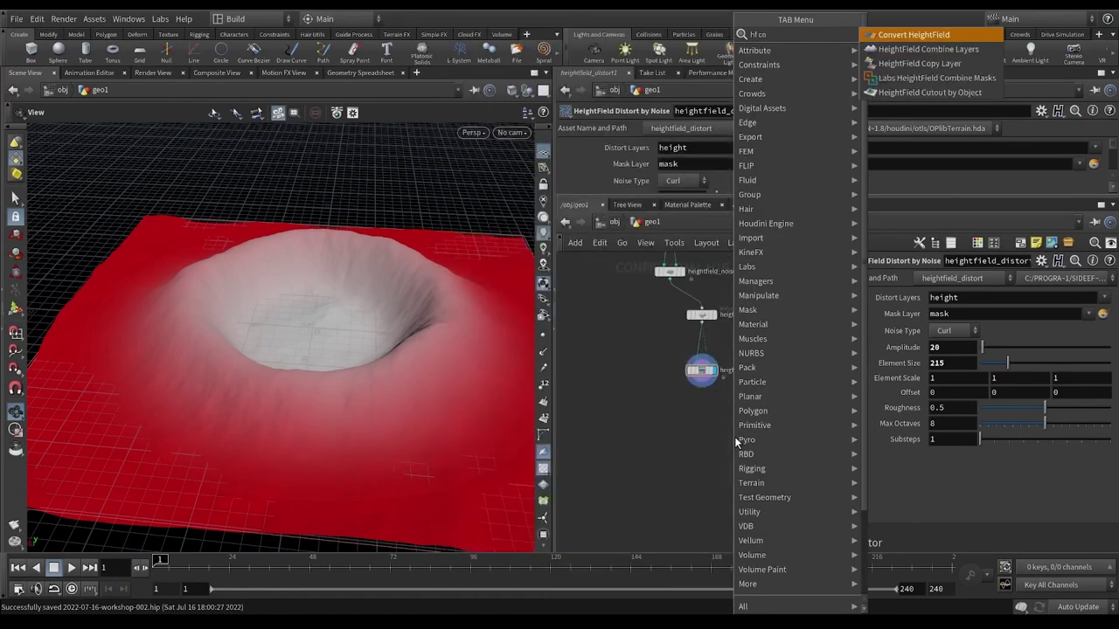
key(Return)
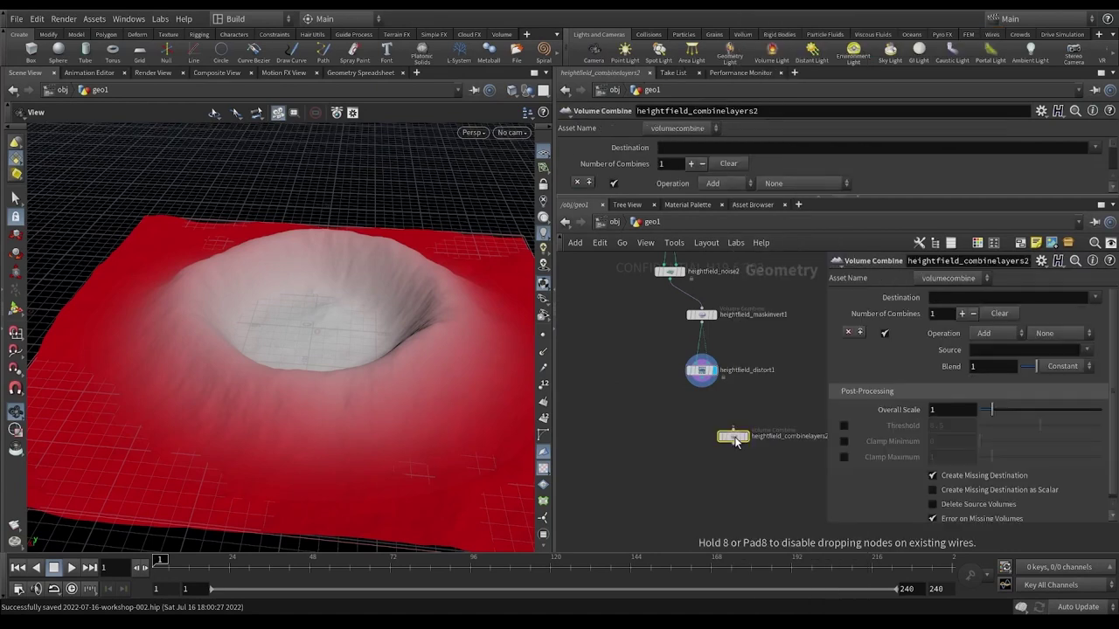
click(735, 441)
click(746, 437)
drag(736, 441, 746, 418)
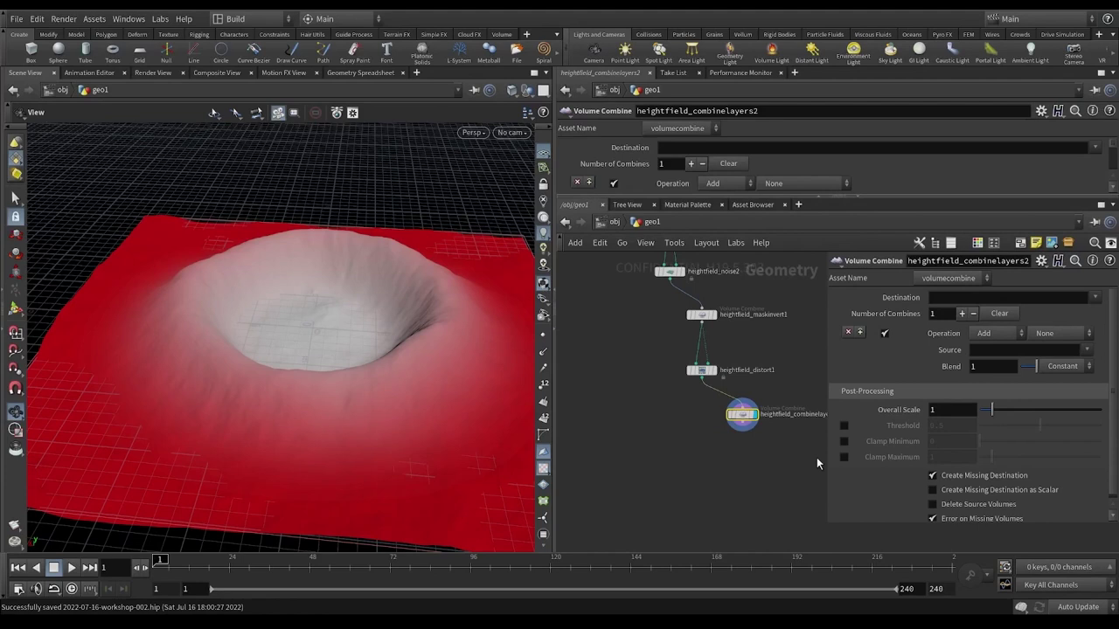
Configure the second combine node with mask as both destination and source, using the Copy operation.
click(1095, 298)
click(1073, 369)
click(1086, 350)
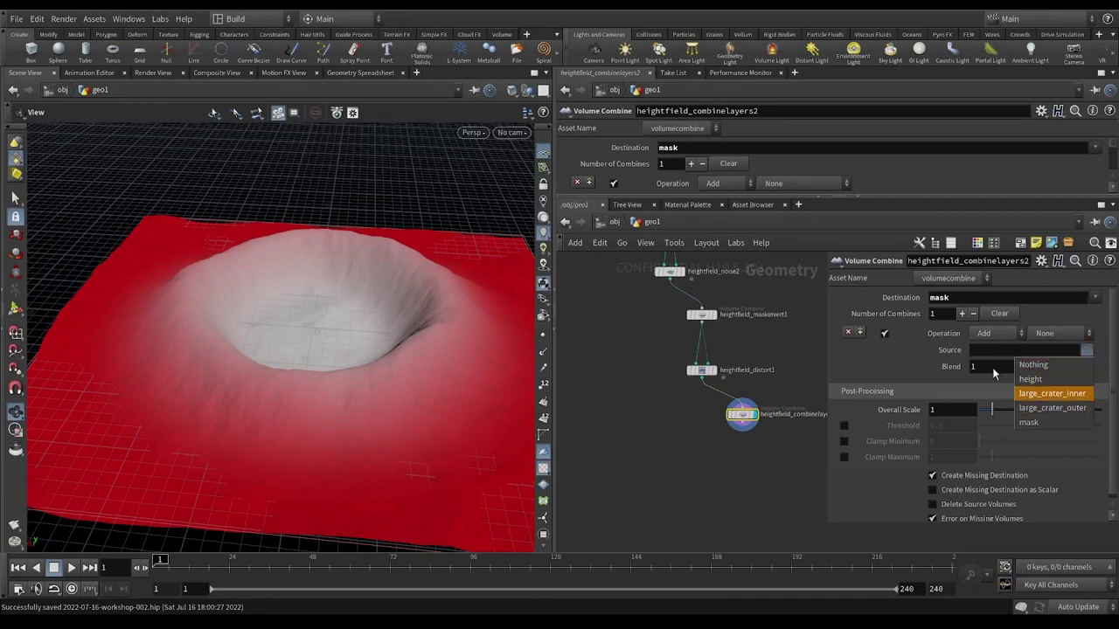
click(1051, 423)
click(1002, 336)
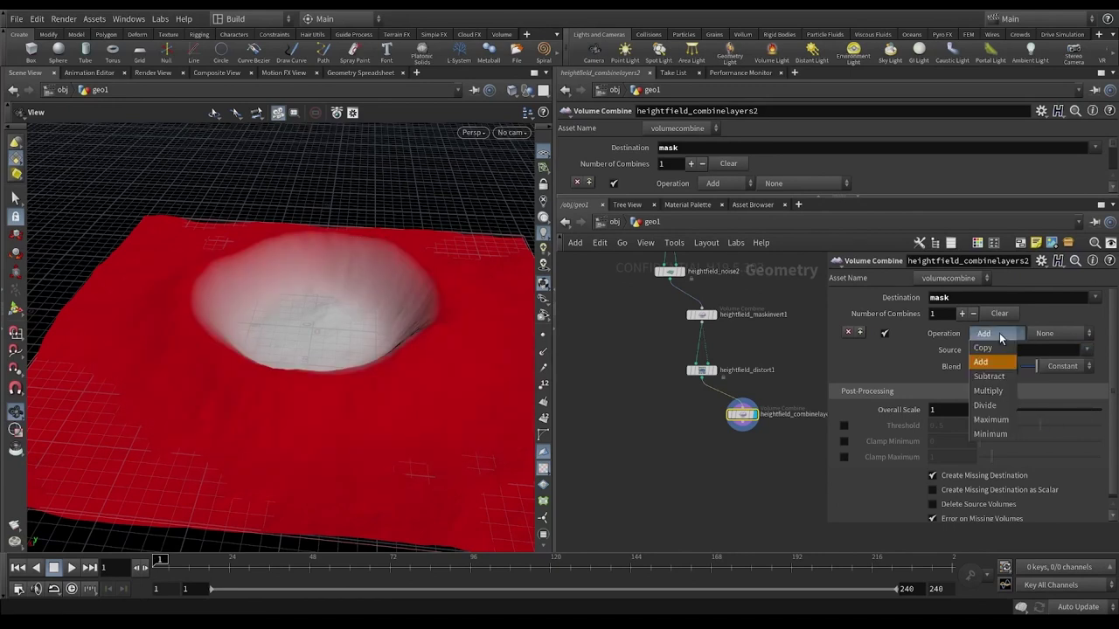
click(991, 349)
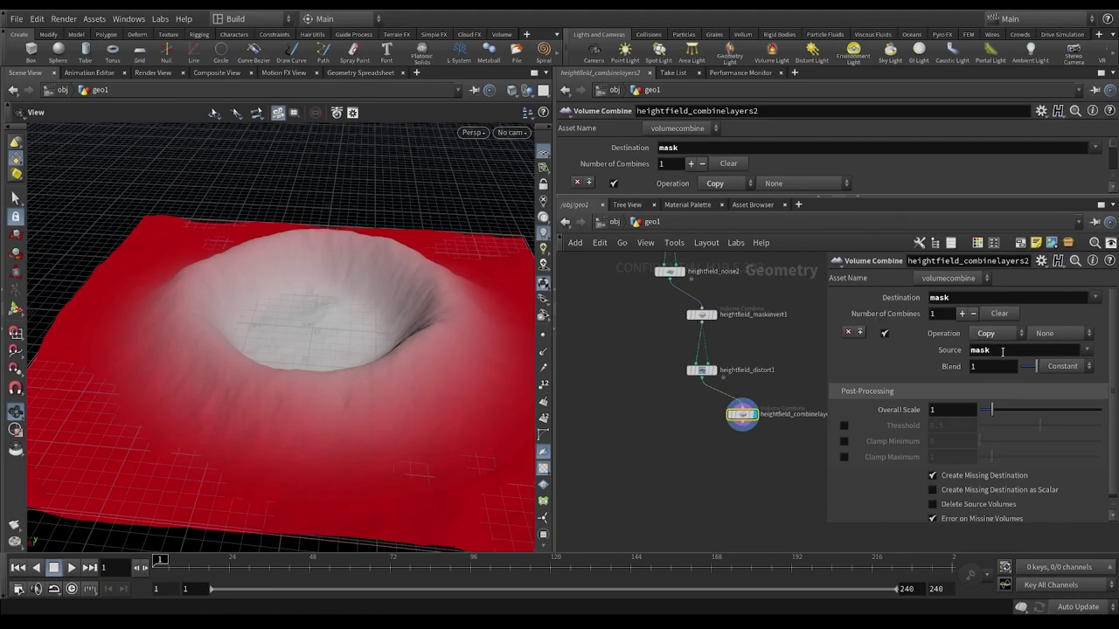
Enable the Threshold post-processing on the second combine node and set it to about 0.781 for a hard-edged crater mask.
click(844, 425)
drag(1040, 428, 1079, 440)
drag(465, 372, 389, 287)
right_drag(390, 286, 331, 292)
drag(331, 292, 367, 283)
drag(489, 383, 470, 350)
right_drag(471, 351, 443, 312)
middle_drag(442, 312, 407, 311)
mouse_move(406, 310)
mouse_down()
mouse_move(295, 270)
mouse_move(432, 285)
mouse_move(407, 305)
mouse_move(419, 311)
mouse_move(387, 303)
mouse_up()
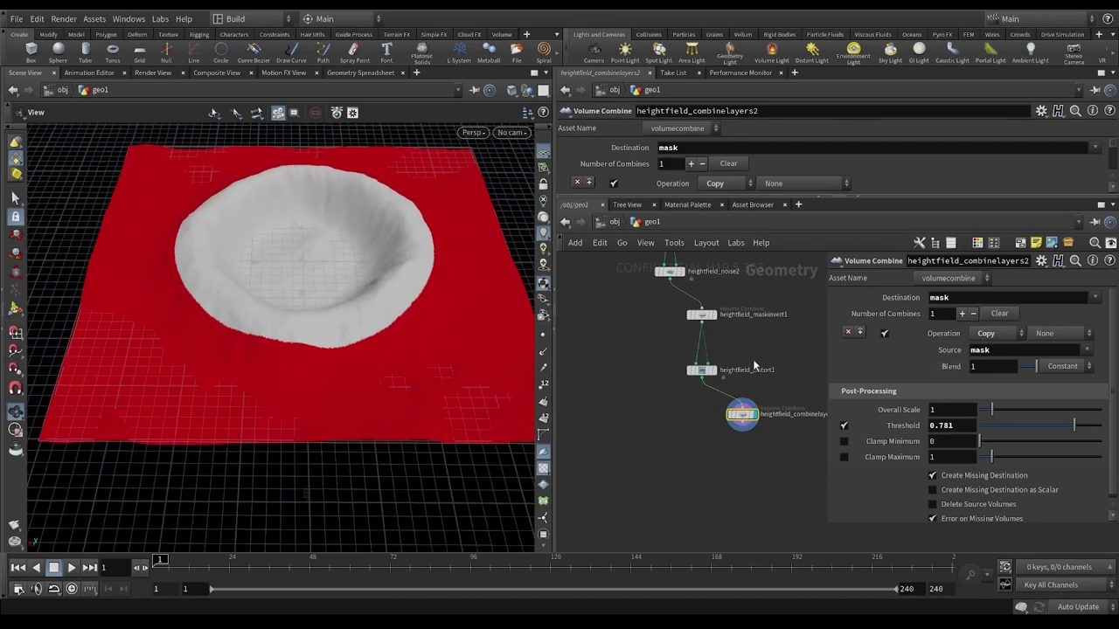
middle_drag(767, 458, 739, 422)
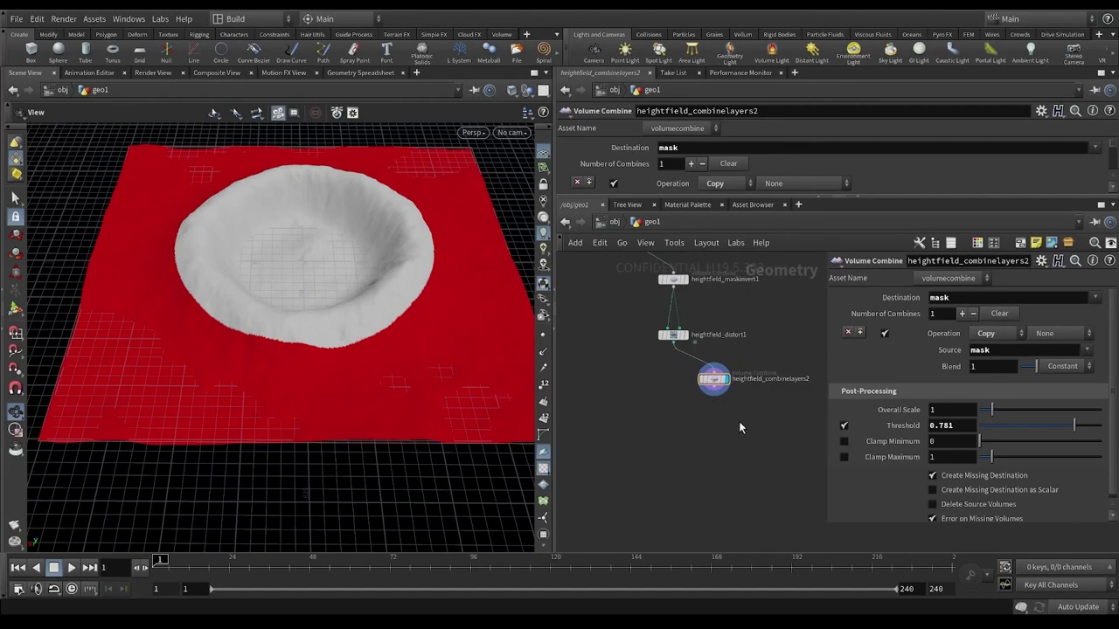
Add a HeightField Mask Blur node below the second combine layers node.
key(Tab)
text(hf mask)
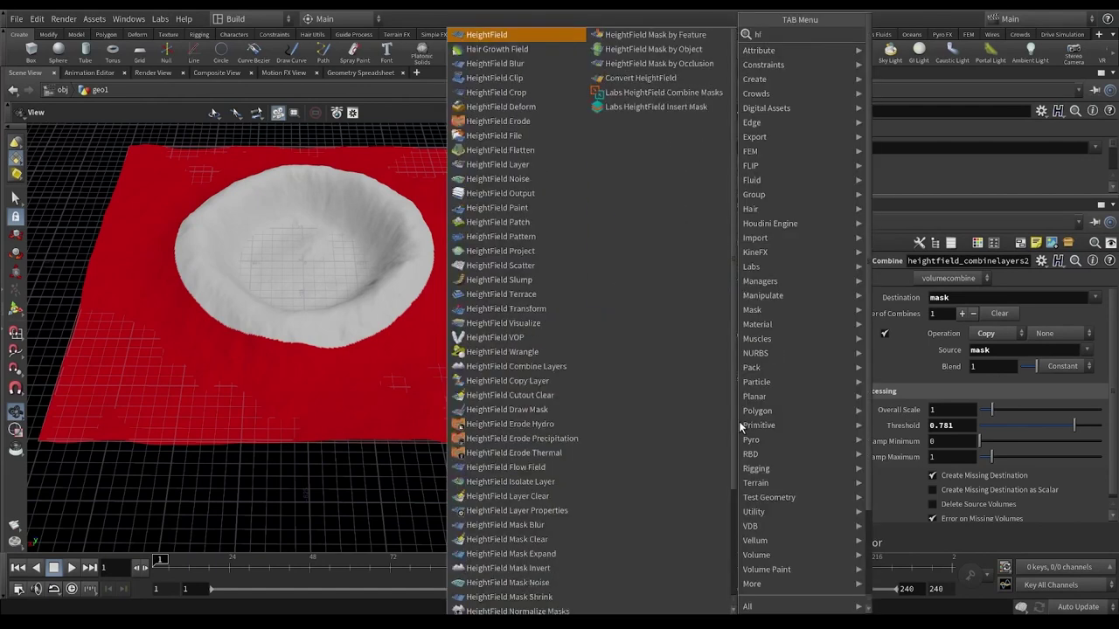
key(Down)
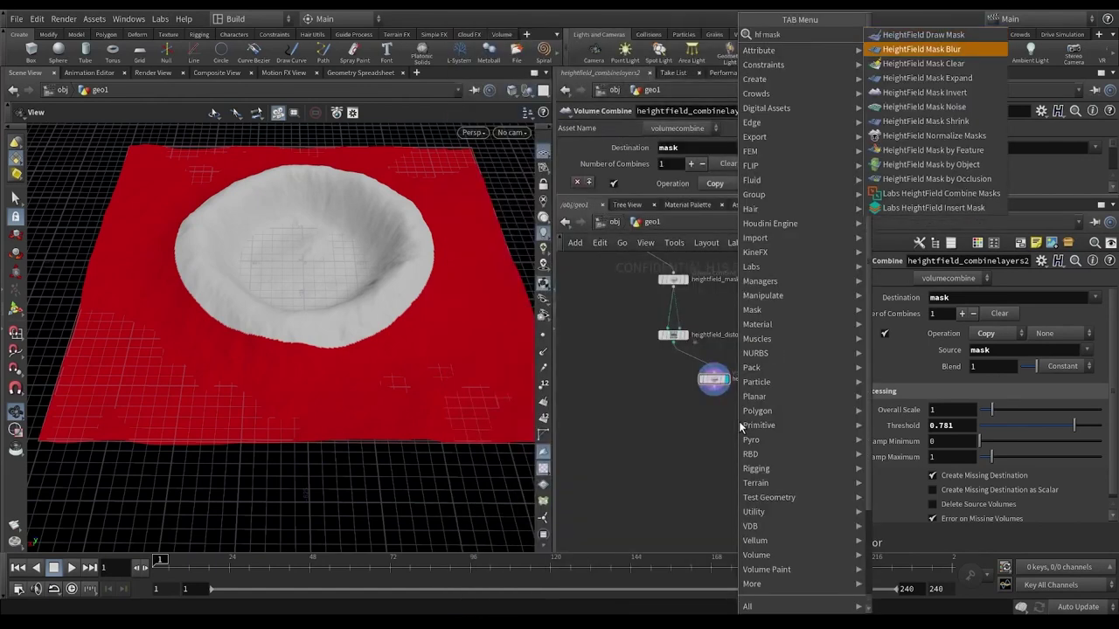
key(Return)
click(739, 424)
scroll(714, 431, up, 2)
scroll(713, 426, up, 2)
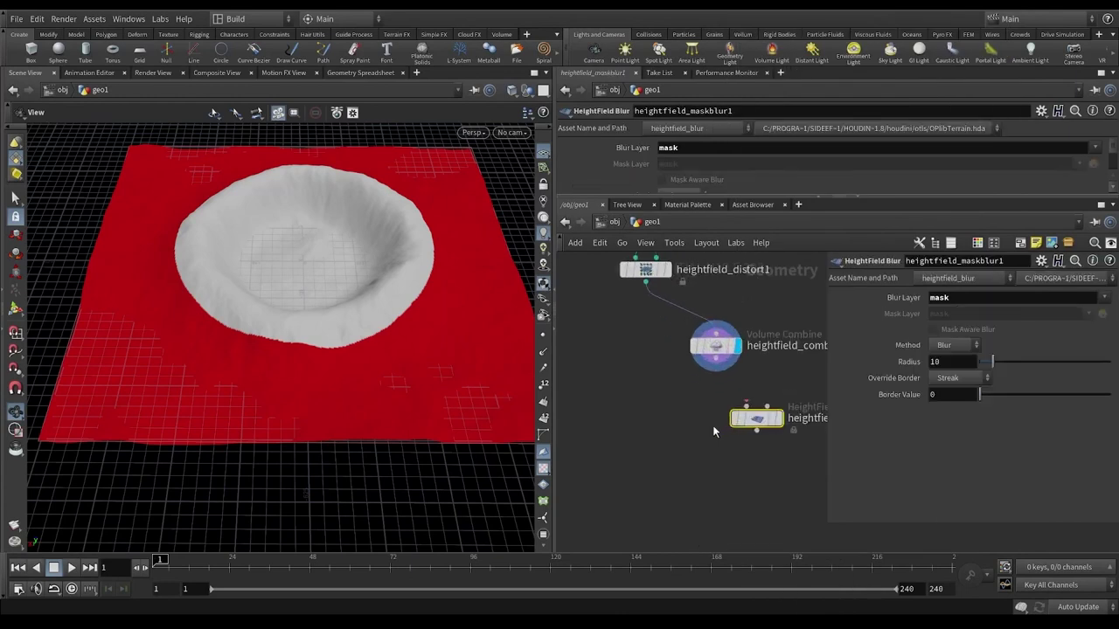
Connect the mask blur node after the second combine node, display it and set its radius to 60.
drag(716, 360, 766, 443)
click(780, 423)
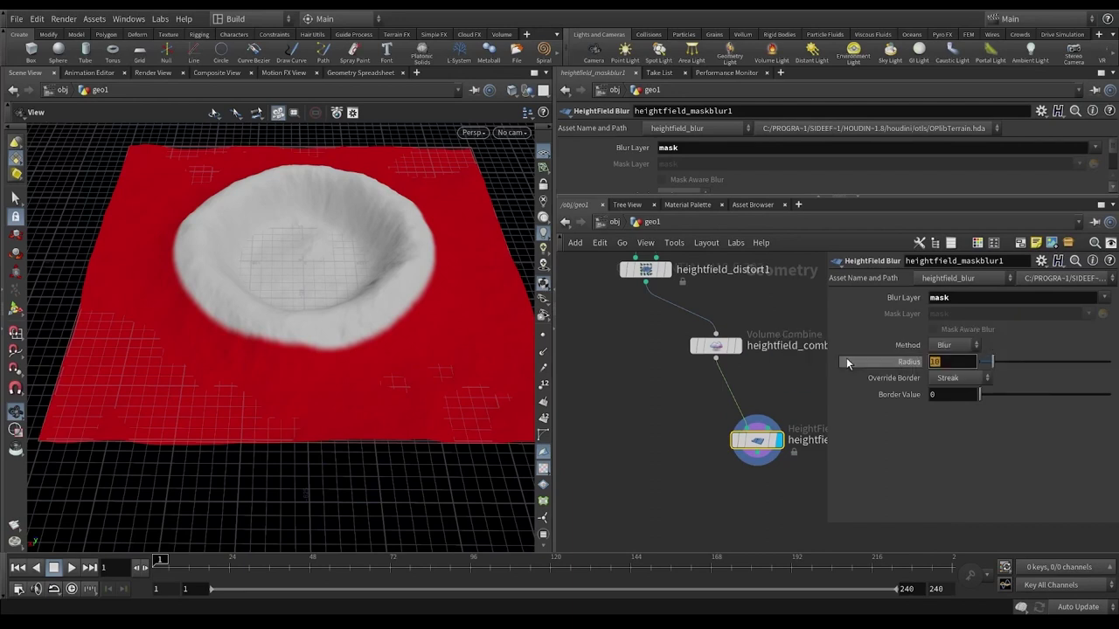
mouse_move(419, 301)
mouse_down()
mouse_move(424, 312)
mouse_move(407, 262)
mouse_move(415, 295)
mouse_move(390, 312)
mouse_move(421, 295)
mouse_up()
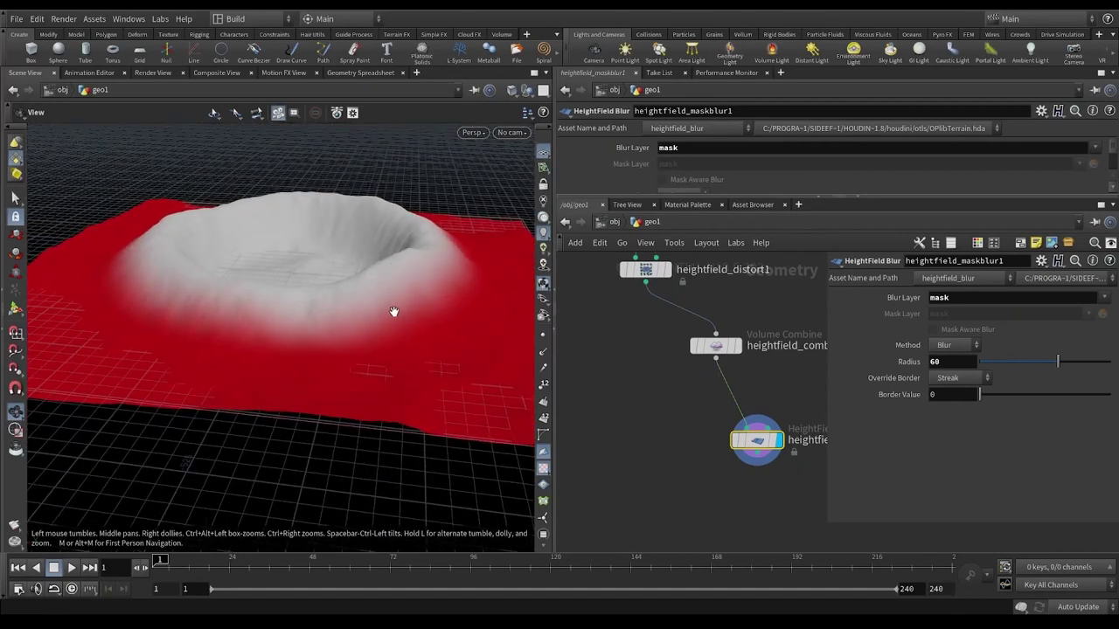
middle_drag(746, 495, 666, 387)
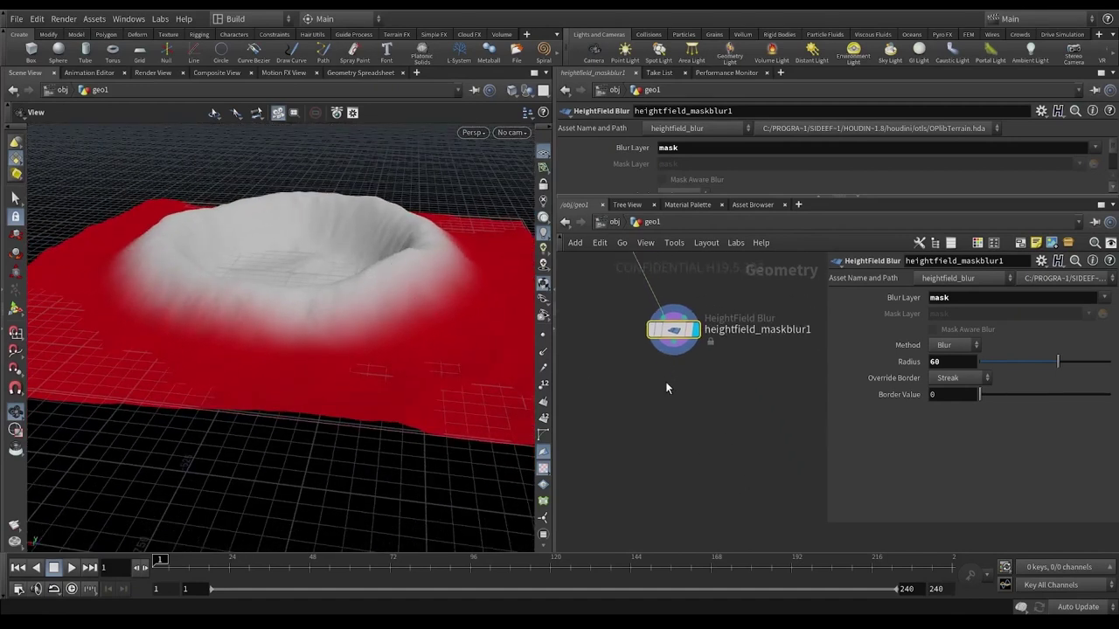
key(Tab)
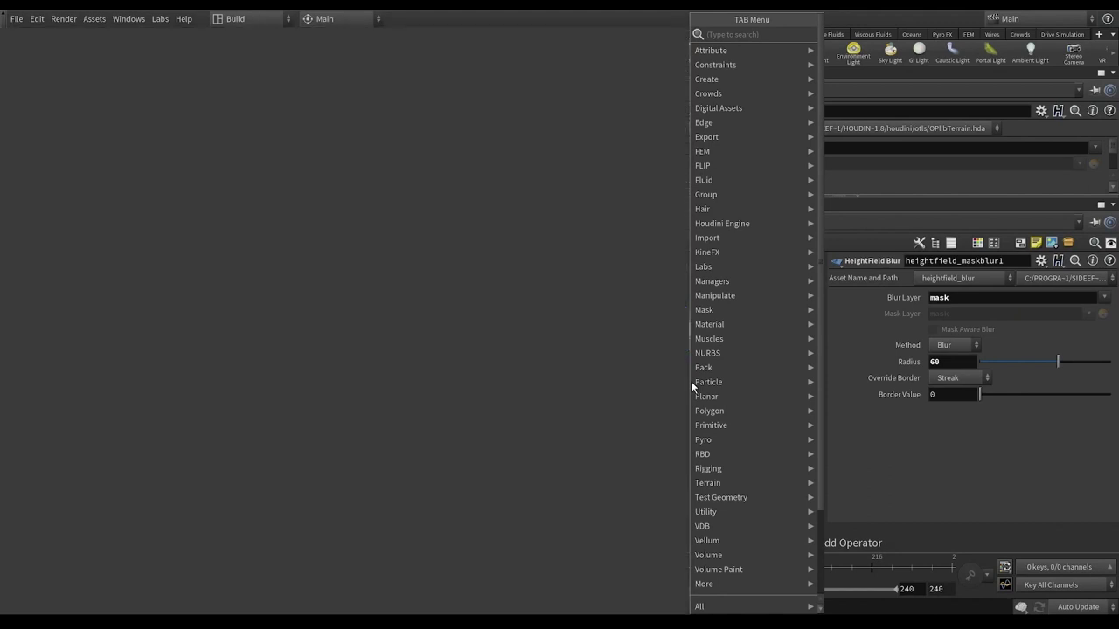
text(co)
click(641, 464)
click(660, 451)
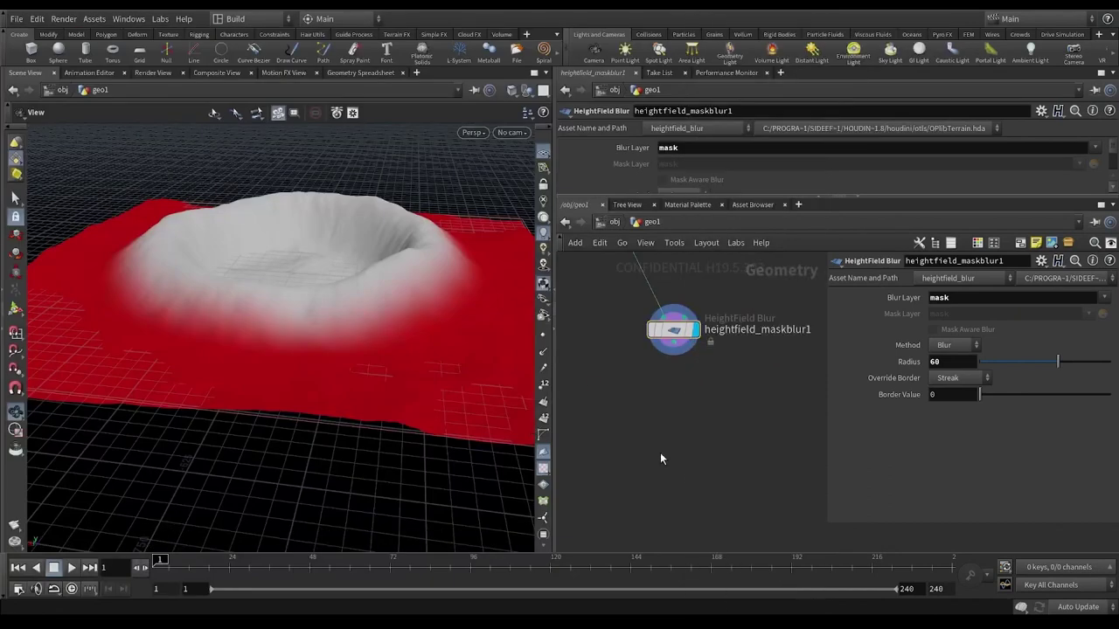
Add a HeightField Copy Layer node, connect it after the mask blur node and display it.
key(Tab)
text(hfco)
key(Return)
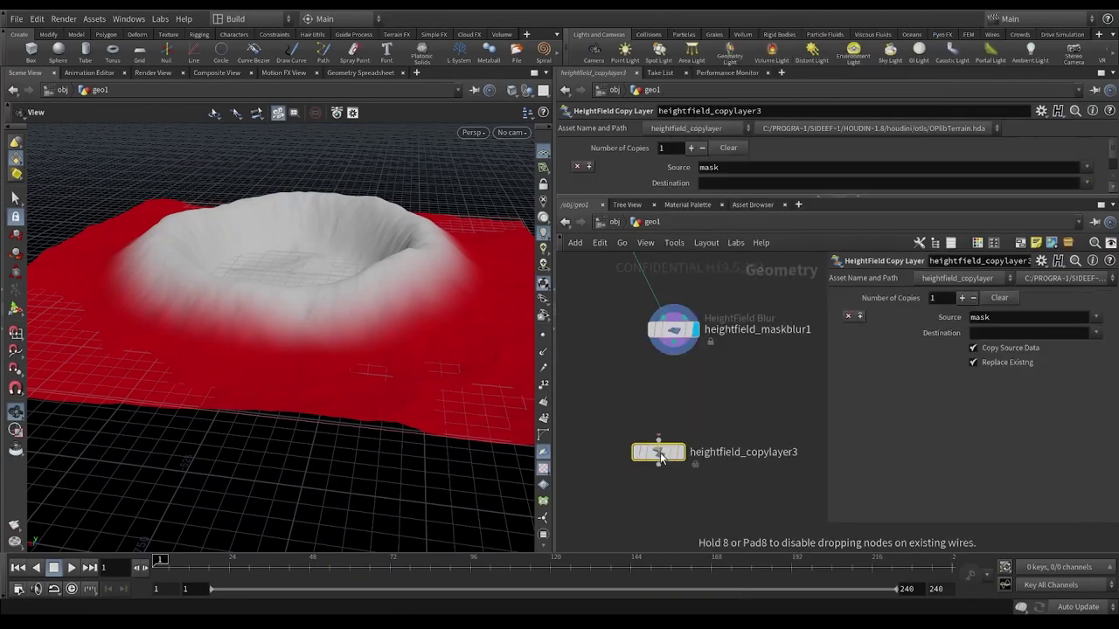
click(693, 424)
drag(673, 347, 694, 408)
Set the copy layer node's destination to scatter_mask and align the node beneath the mask blur node.
click(1042, 333)
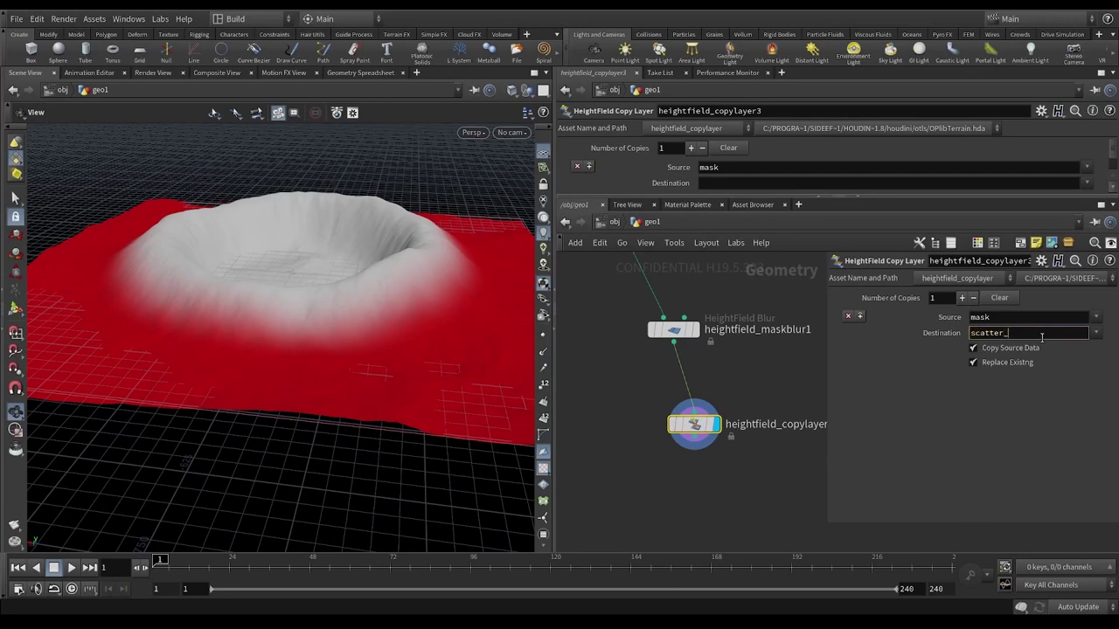
text(scatter_mask)
key(Return)
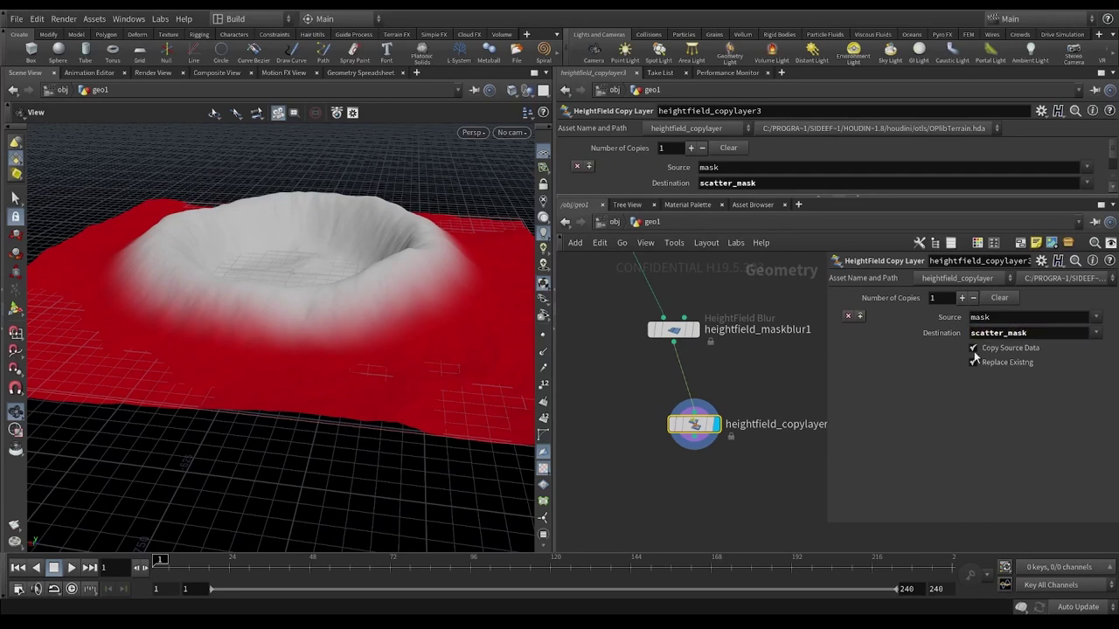
drag(700, 426, 678, 396)
middle_drag(747, 455, 736, 423)
scroll(733, 427, down, 1)
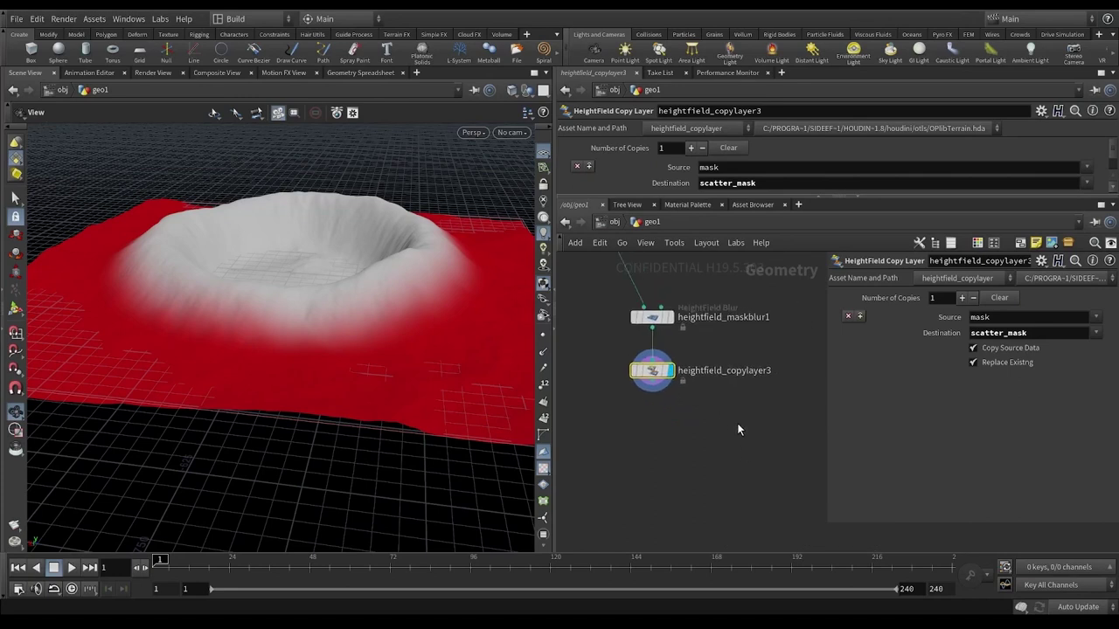
Add a HeightField Layer Clear node below the copy layer node.
key(Tab)
text(hfc)
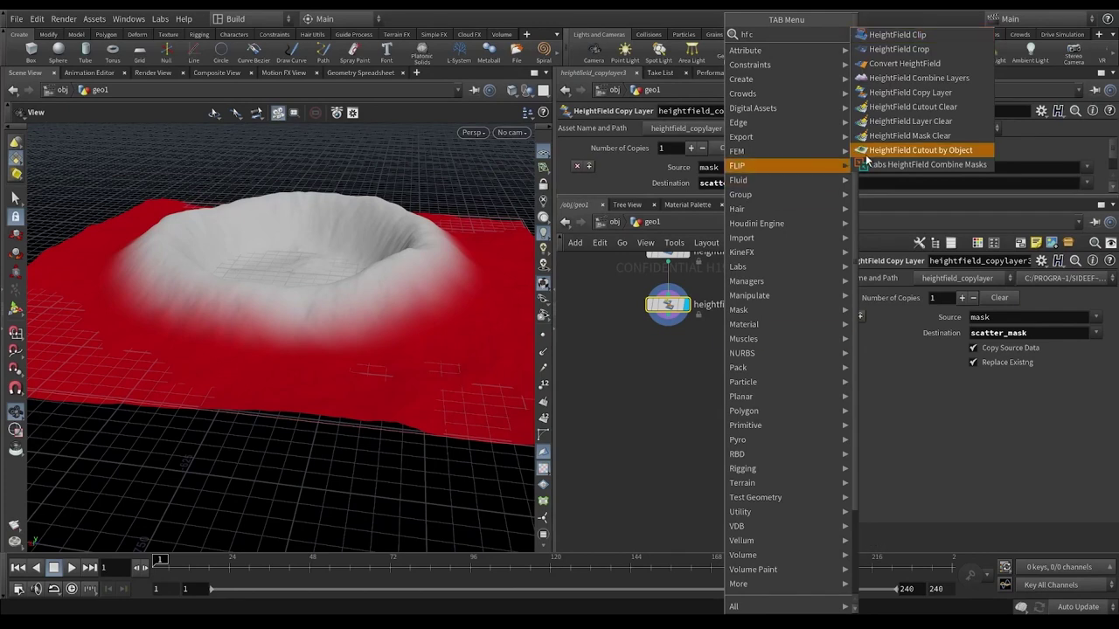
click(924, 128)
click(666, 372)
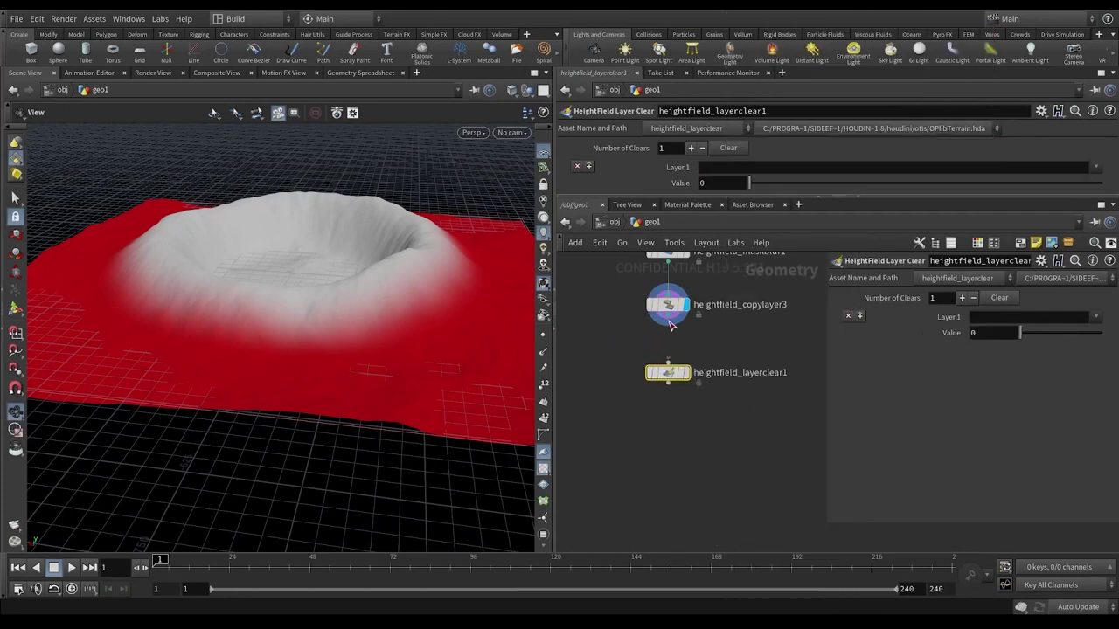
Make the displayed layer clear node, connected after the copy layer, clear the mask layer, and save the scene.
click(1104, 320)
click(1076, 345)
middle_drag(749, 469, 705, 449)
key(ctrl+s)
Add a HeightField Scatter node and place it below the layer clear node, offset to the side.
key(Tab)
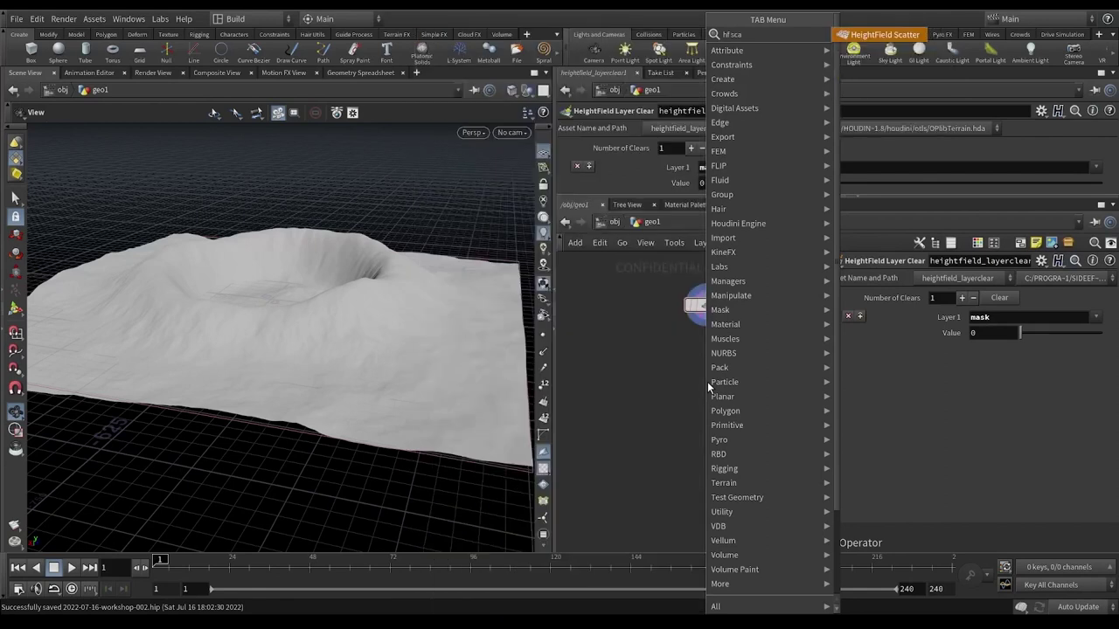
key(Escape)
drag(707, 382, 770, 433)
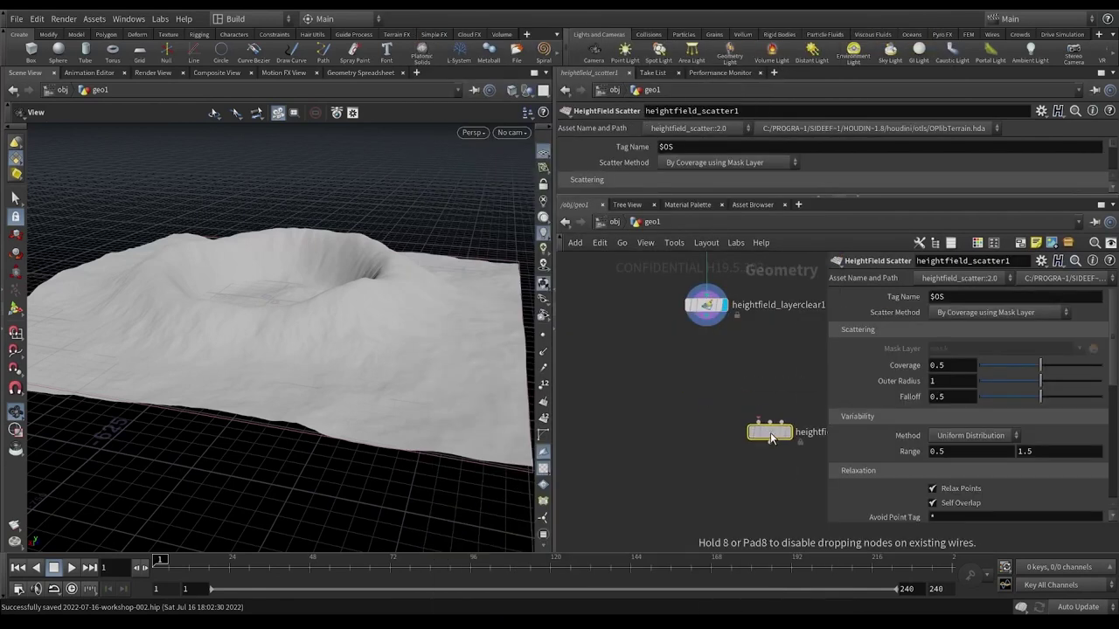
middle_drag(792, 386, 717, 391)
drag(695, 438, 724, 445)
middle_drag(738, 379, 704, 369)
Connect the layer clear node's output to both the first and second inputs of the scatter node.
drag(599, 315, 679, 423)
drag(614, 319, 697, 404)
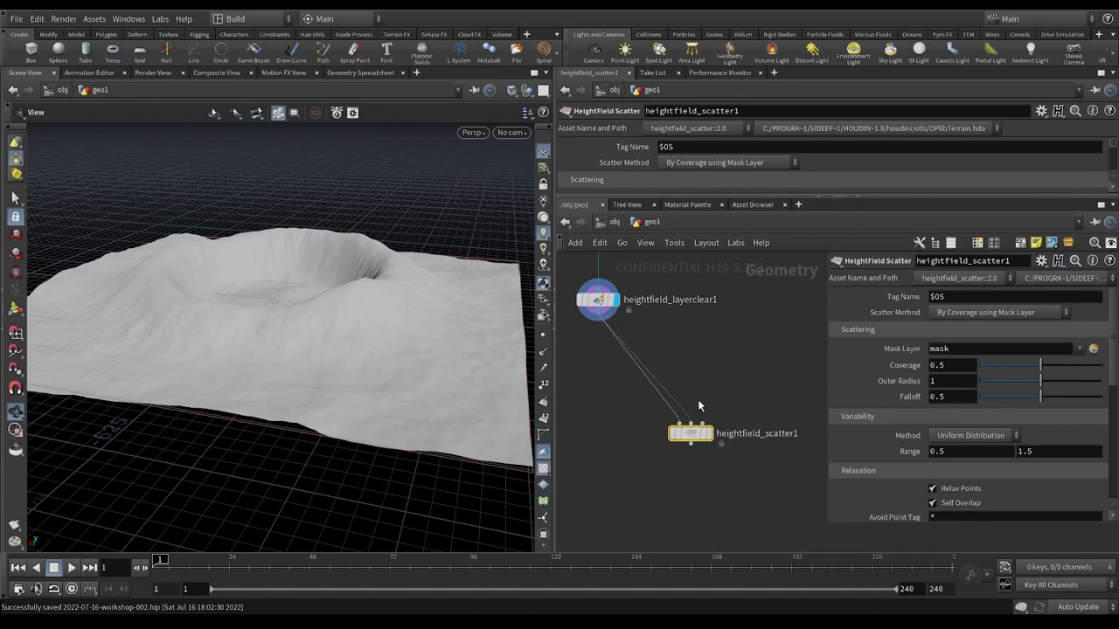
click(606, 304)
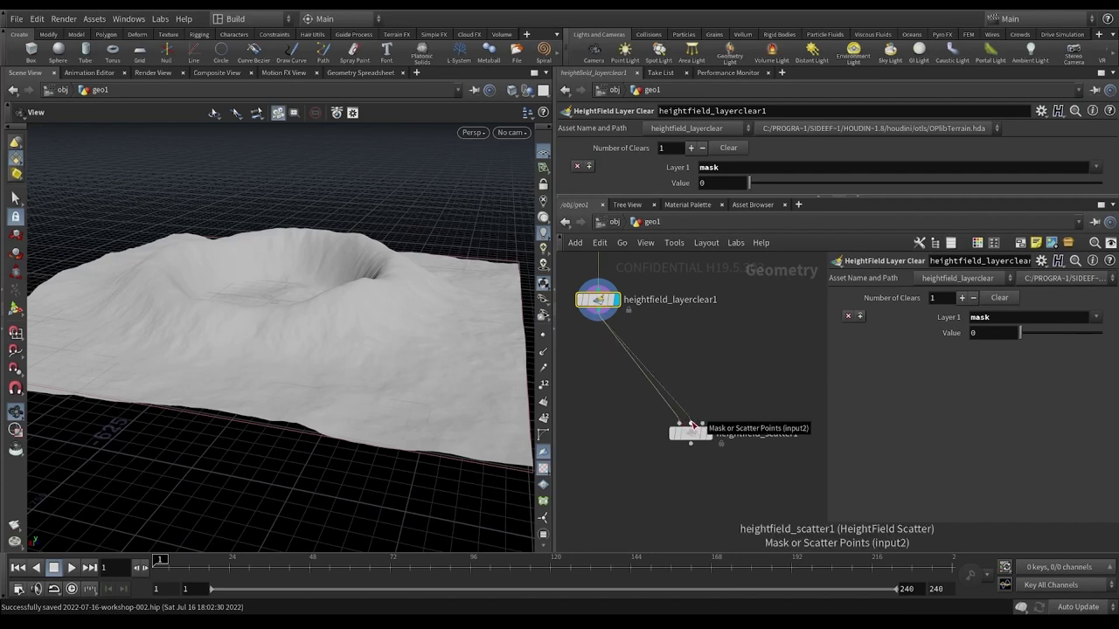
drag(693, 434, 700, 428)
middle_drag(703, 444, 736, 408)
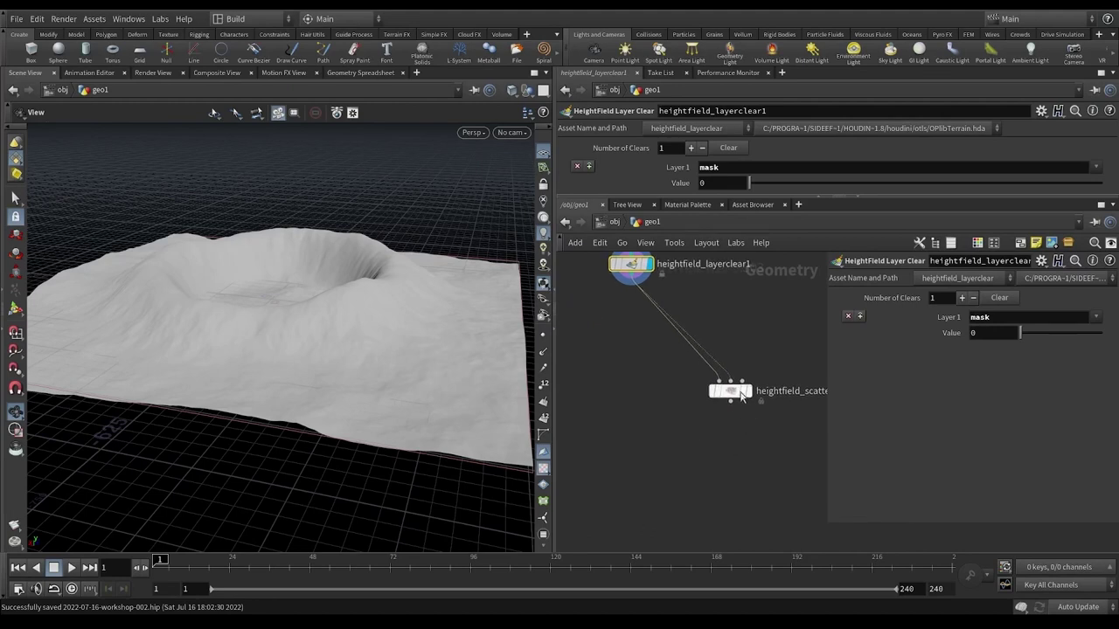
Set the scatter node's method to Total Point Count using Mask Layer with a total point count of 20.
click(741, 395)
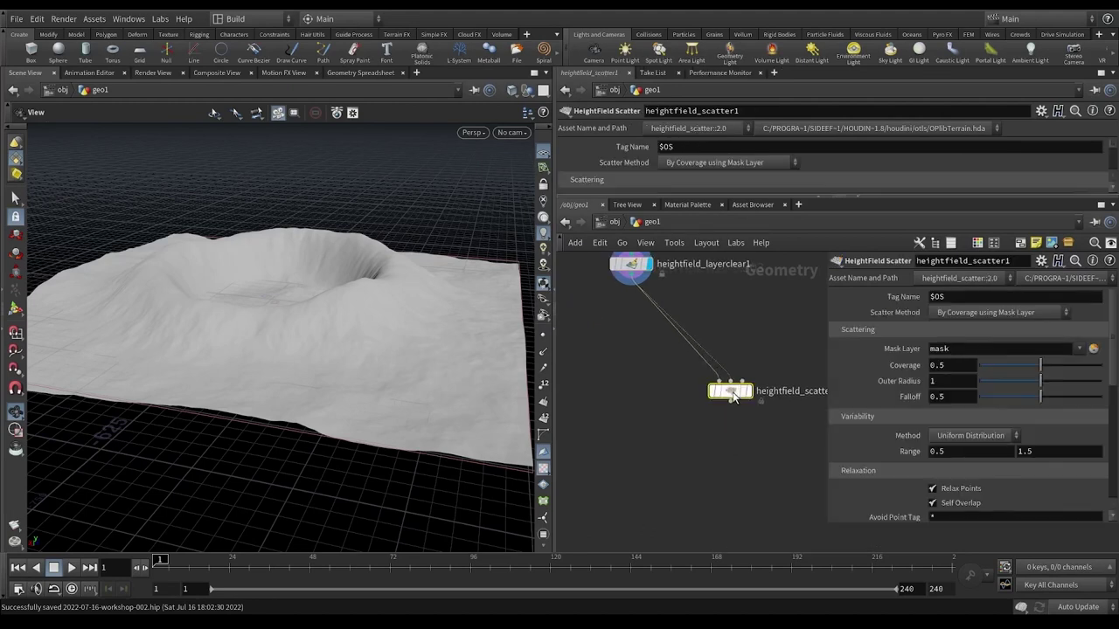
click(999, 311)
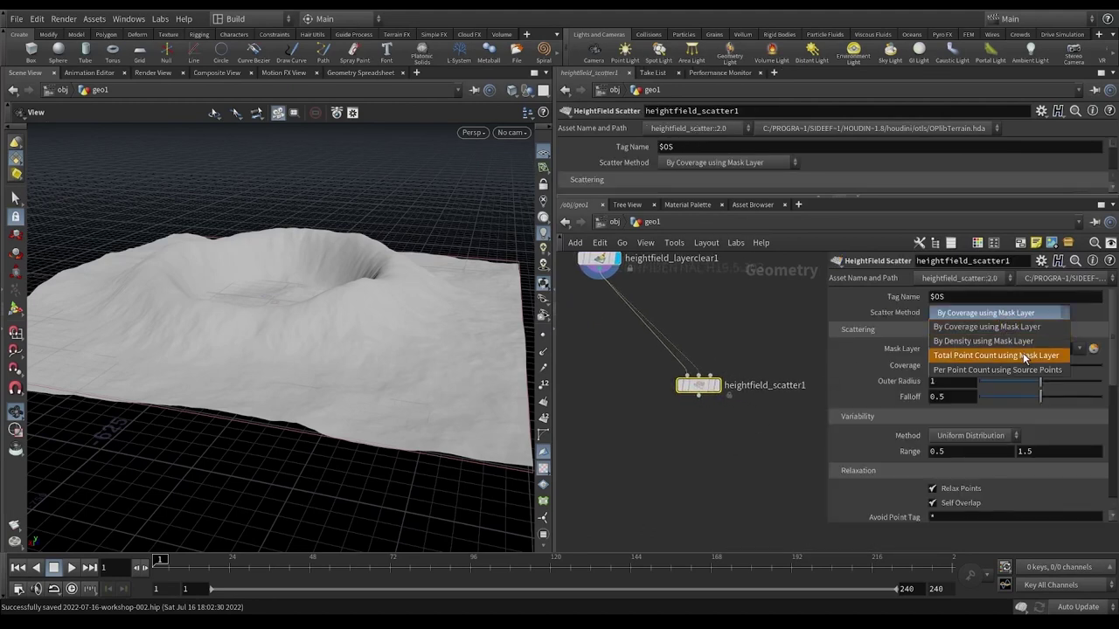
click(1025, 356)
drag(969, 368, 828, 370)
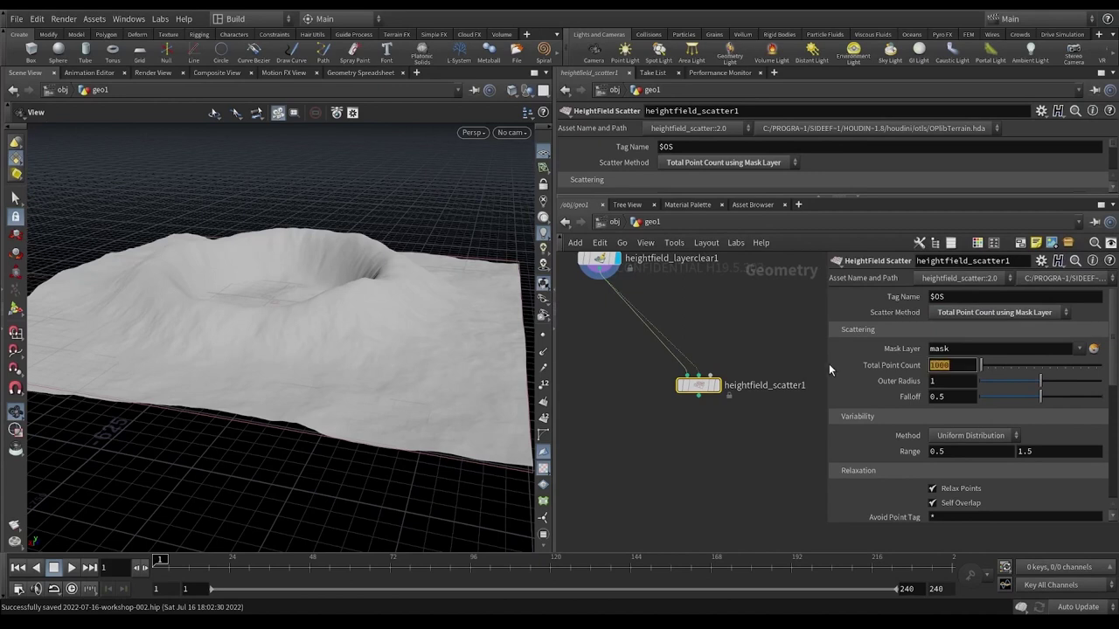
text(20)
key(Return)
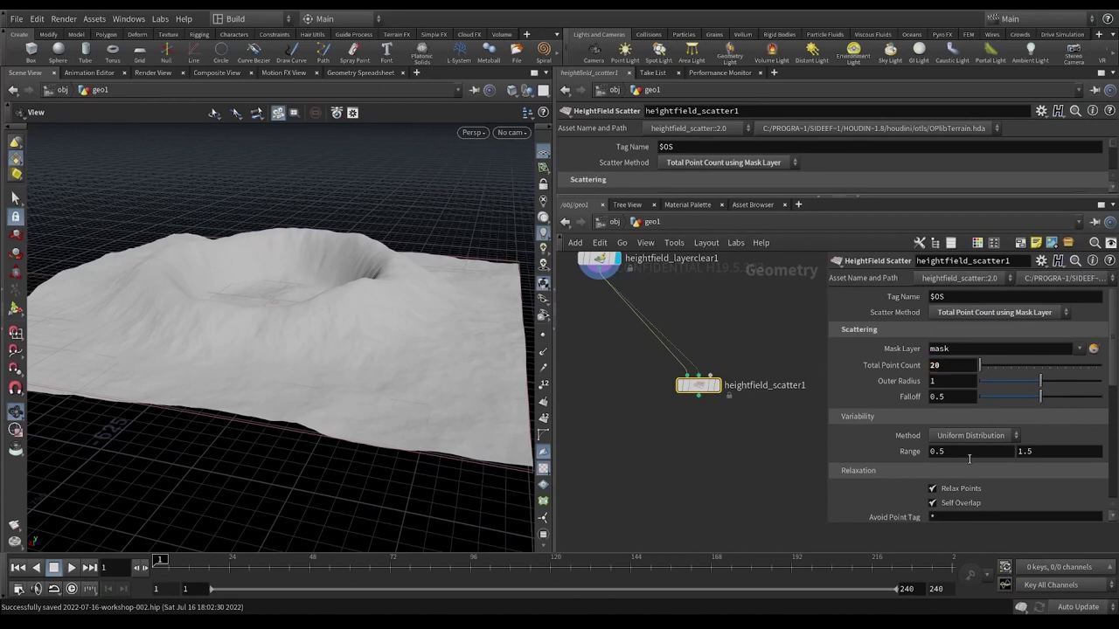
Set the scatter node's variability range to 30 and 50.
drag(968, 457, 892, 450)
scroll(917, 410, down, 2)
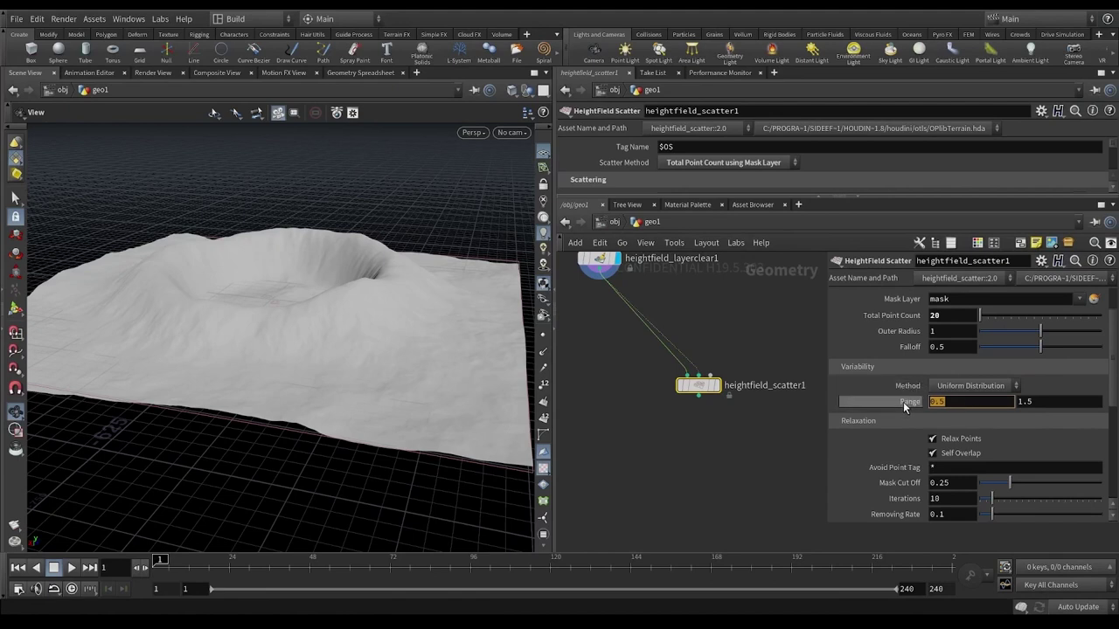
mouse_move(904, 407)
text(30)
key(Tab)
text(50)
key(Return)
Display the scatter node, turn off Keep Incoming Terrain and check the node's point information.
scroll(892, 404, down, 1)
scroll(891, 402, down, 4)
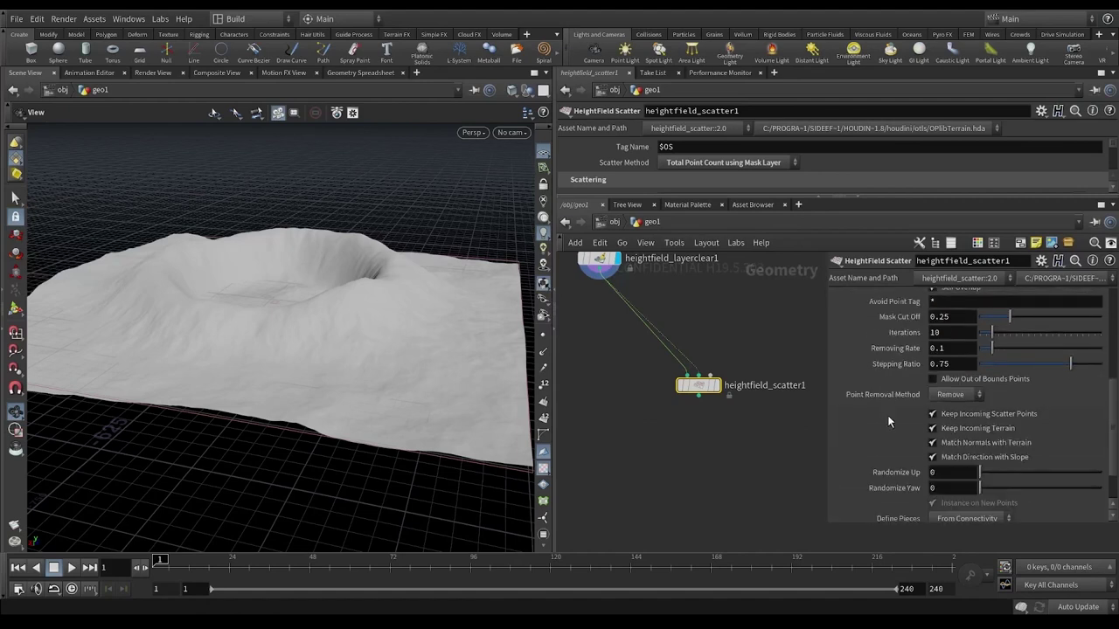
click(717, 386)
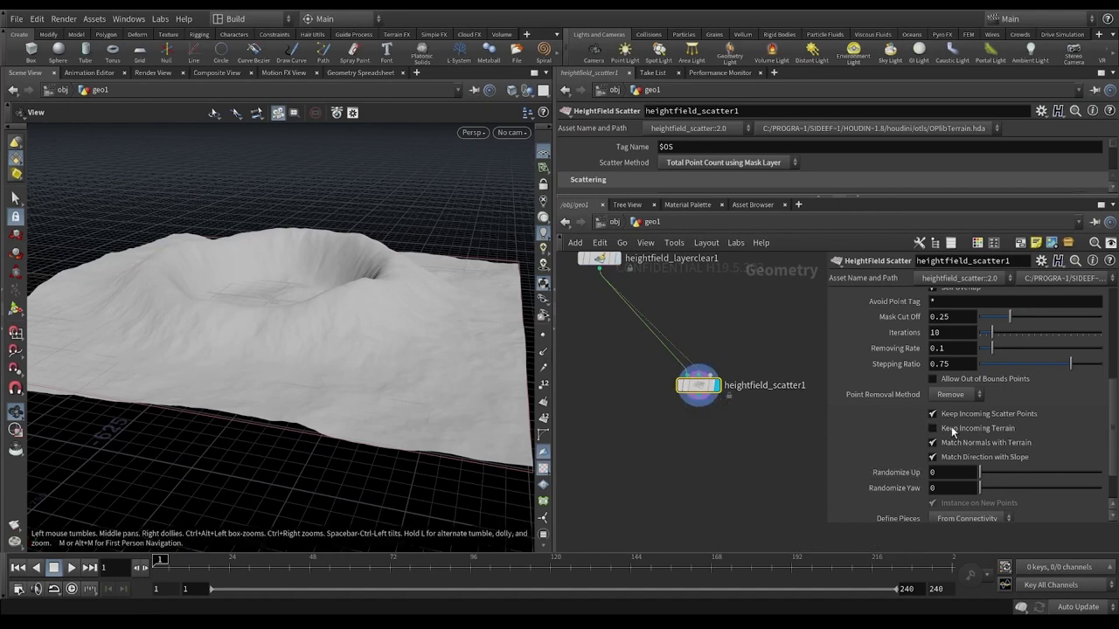
click(951, 428)
middle_click(699, 391)
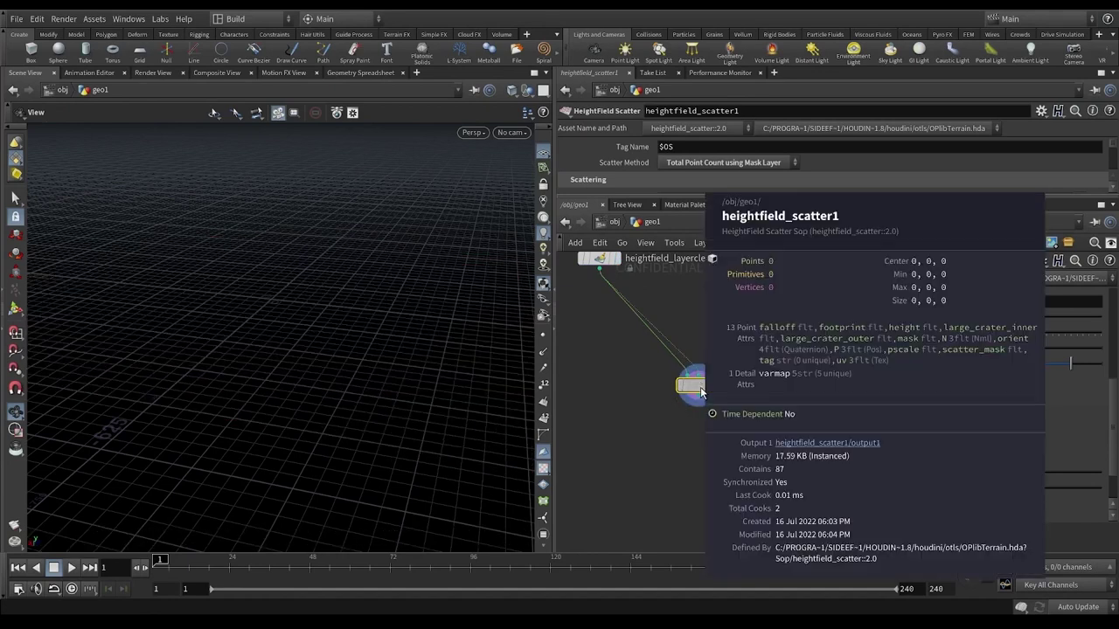
Set the scatter node's mask layer to scatter_mask and inspect the scattered points.
middle_drag(712, 336, 762, 430)
scroll(902, 409, up, 5)
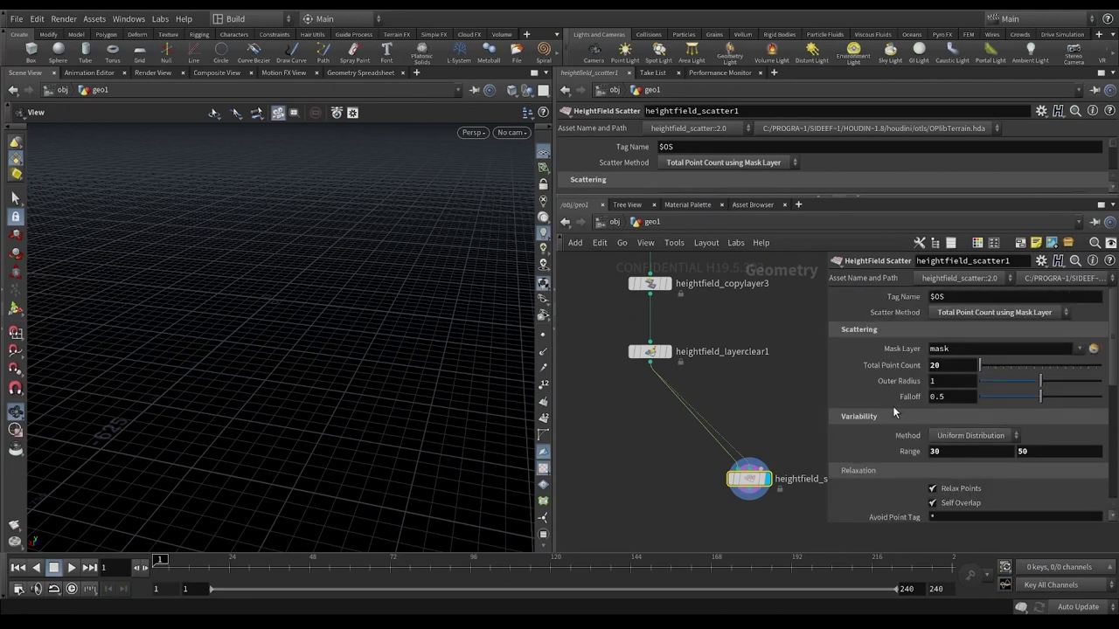
click(1079, 349)
click(1061, 421)
drag(367, 314, 419, 321)
drag(446, 367, 437, 284)
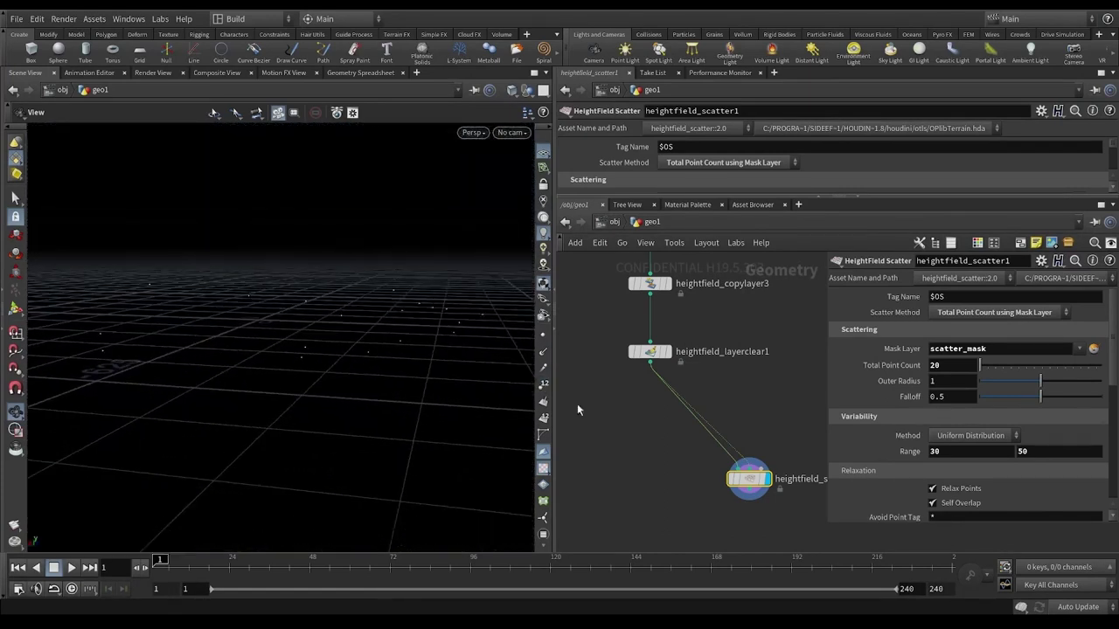
Move the scatter node aside and add a Sphere node below and beside it.
middle_drag(623, 432, 618, 384)
scroll(617, 385, down, 3)
click(614, 442)
middle_drag(614, 441, 639, 440)
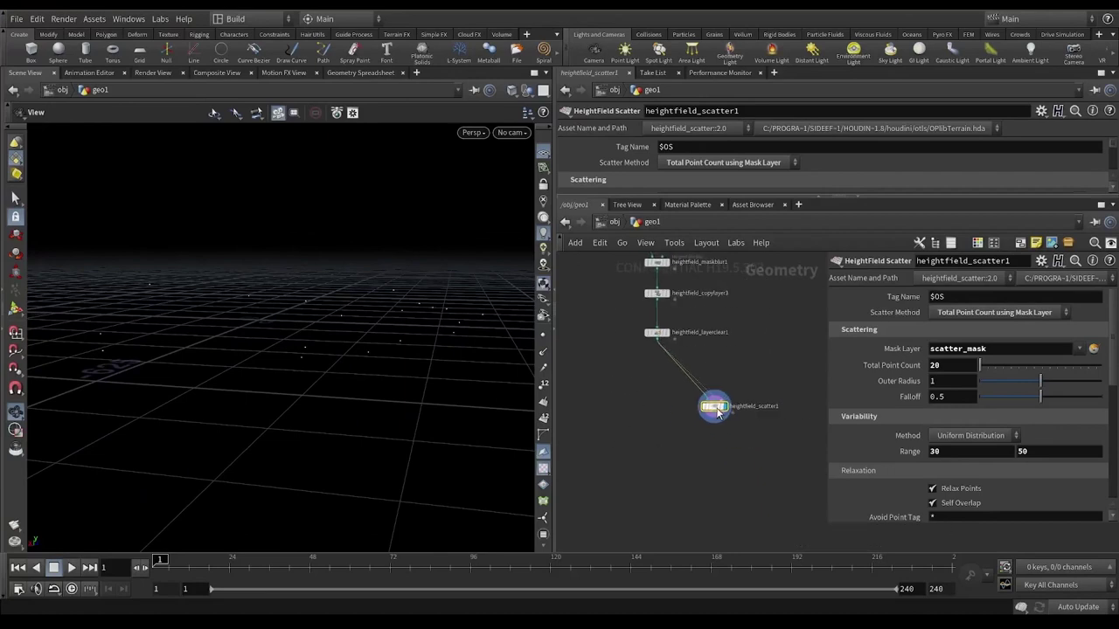
drag(716, 407, 753, 401)
click(722, 412)
key(Tab)
text(sphere)
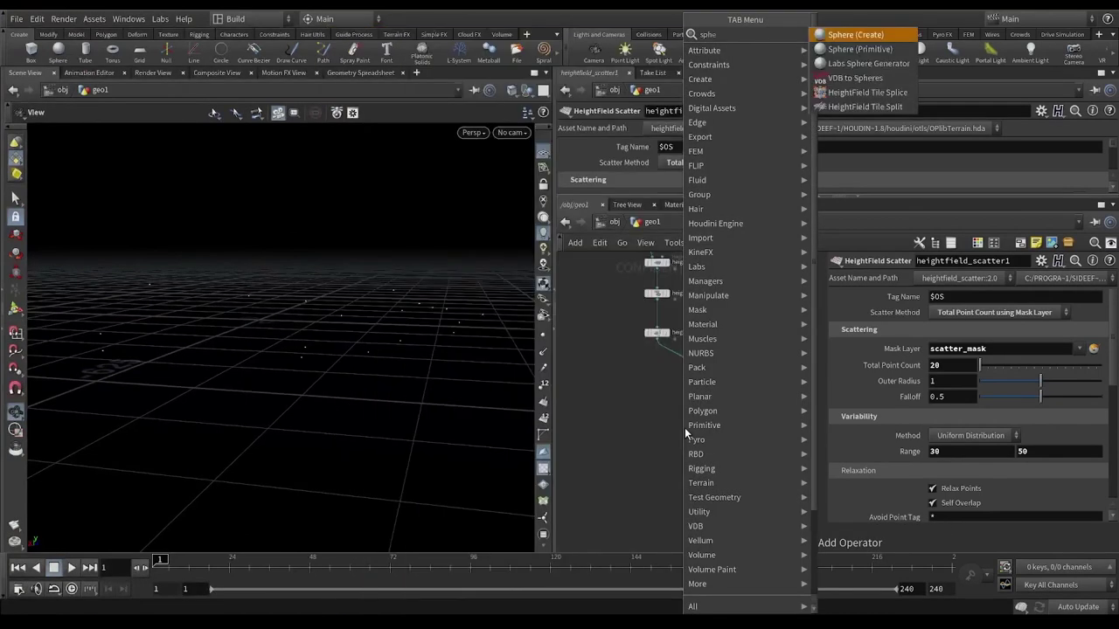
key(Return)
click(684, 427)
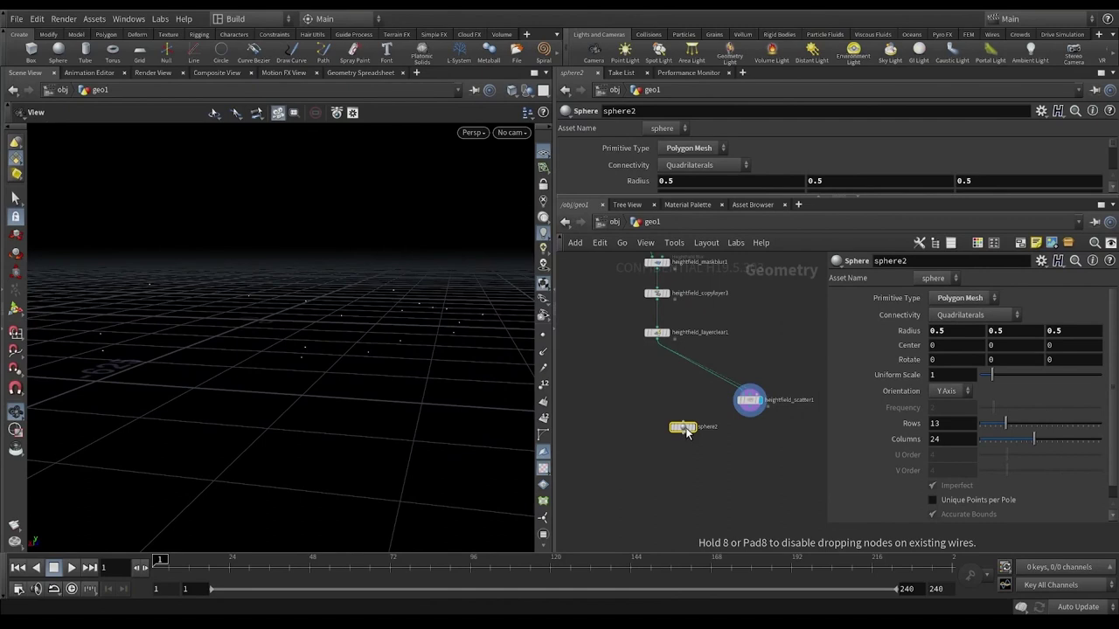
Add a Copy to Points node below the sphere and scatter nodes and enable Pack and Instance.
key(Tab)
text(copy)
click(876, 67)
click(747, 462)
click(933, 363)
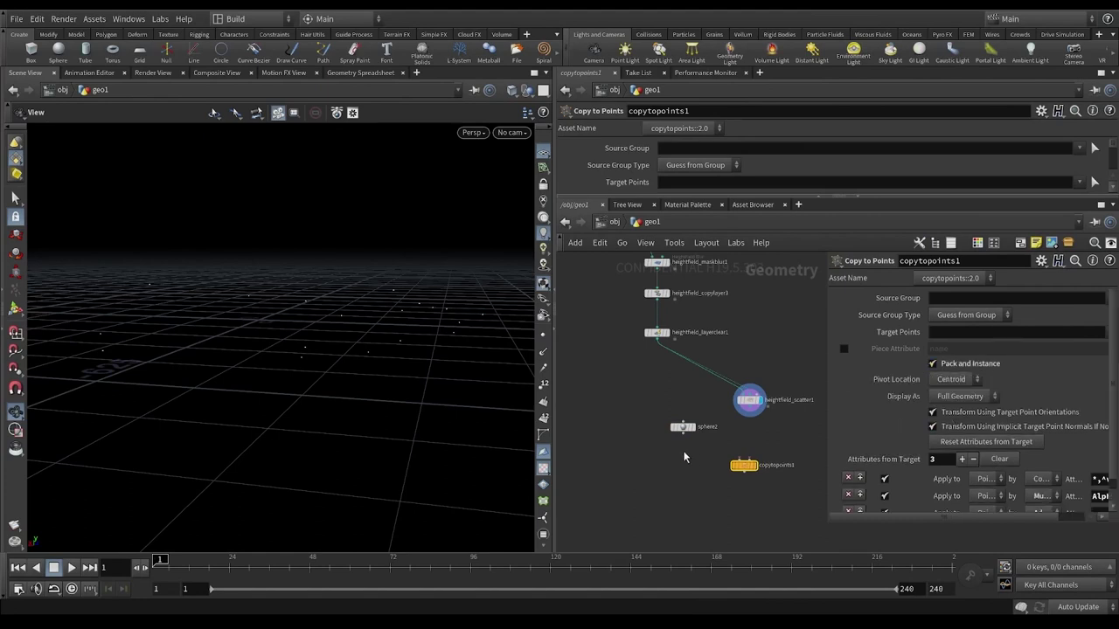
Connect the sphere and the scatter node to the Copy to Points inputs and display the copied spheres.
drag(682, 434, 738, 460)
drag(750, 416, 749, 460)
scroll(766, 507, up, 3)
click(732, 406)
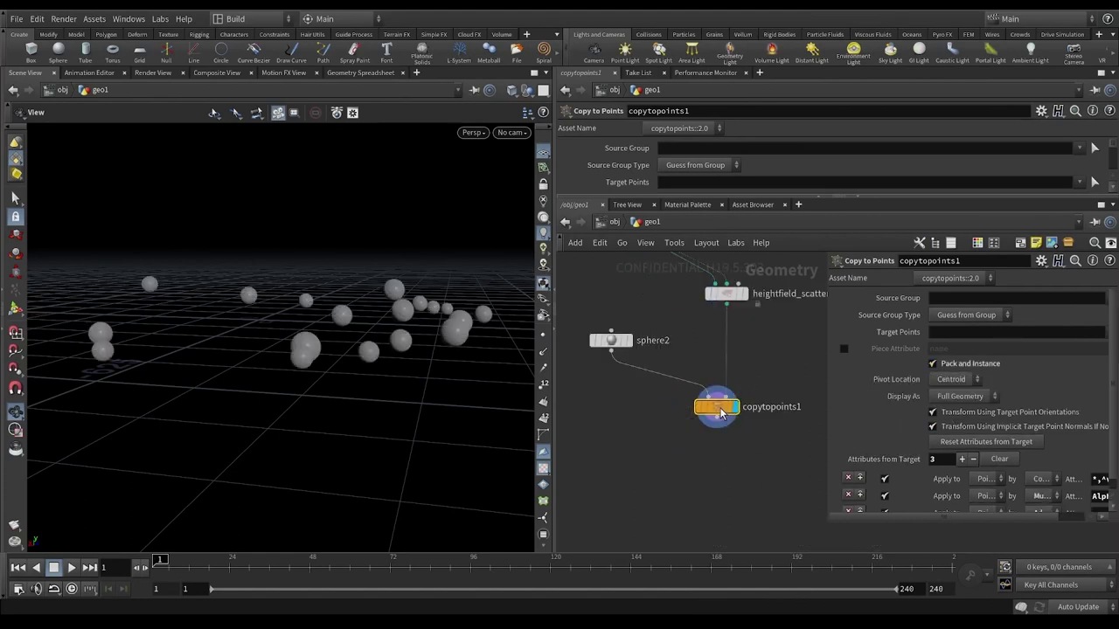
drag(358, 330, 379, 357)
drag(457, 399, 359, 353)
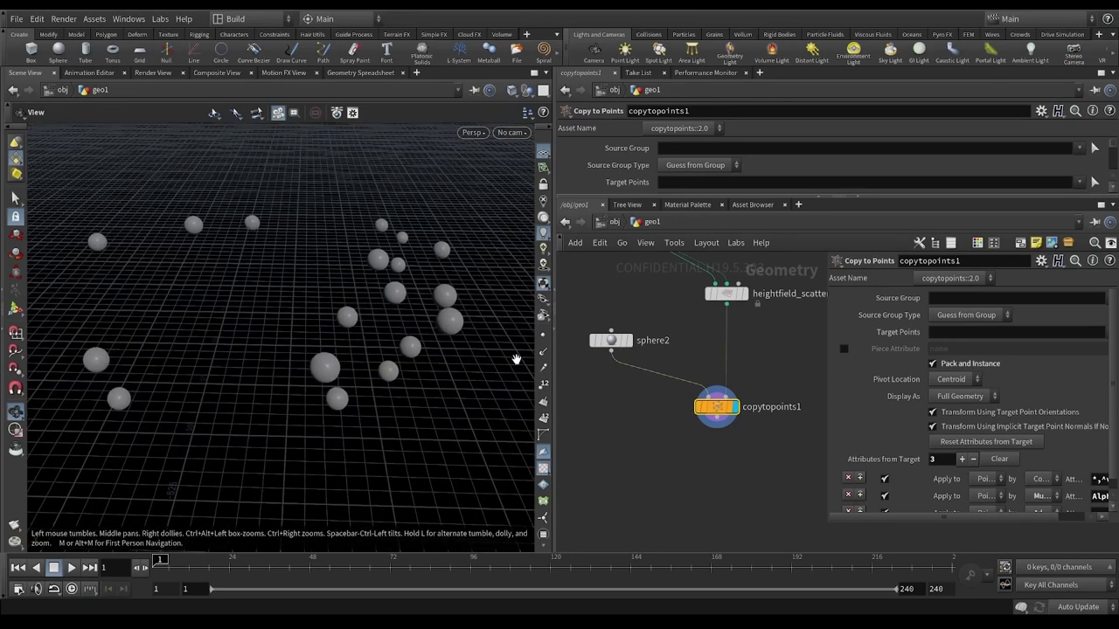
Move the scatter, sphere and Copy to Points nodes together away from the main chain to free space below the layer clear node.
scroll(670, 445, down, 2)
middle_drag(746, 476, 763, 511)
drag(773, 488, 643, 381)
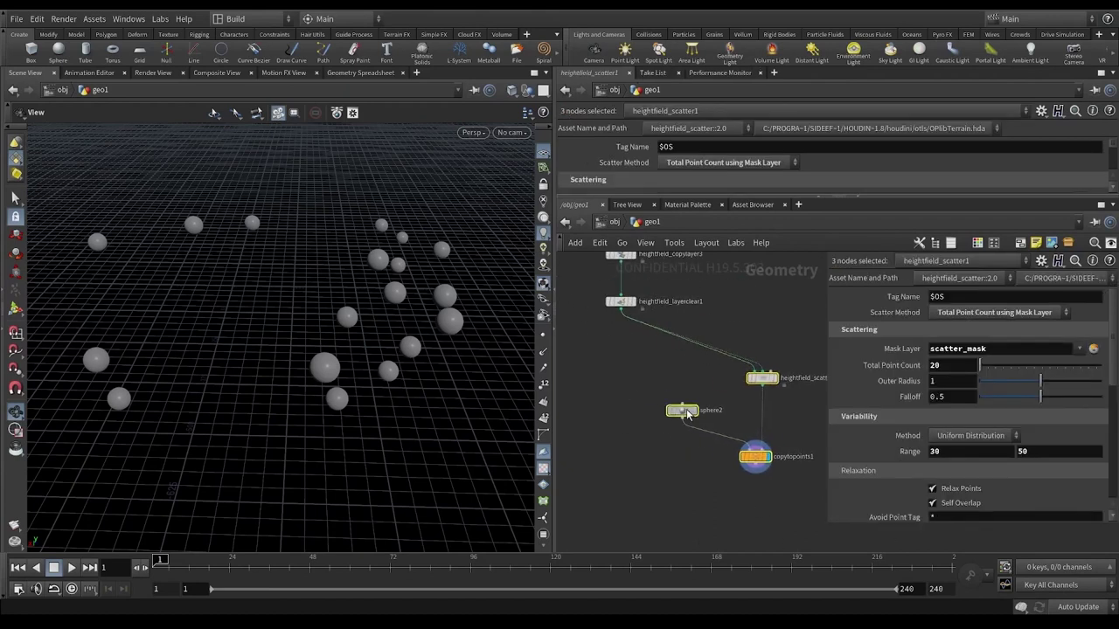
Add a HeightField Project node below the layer clear node, level with the bottom of the sphere-copying branch.
click(637, 388)
key(Tab)
text(hf)
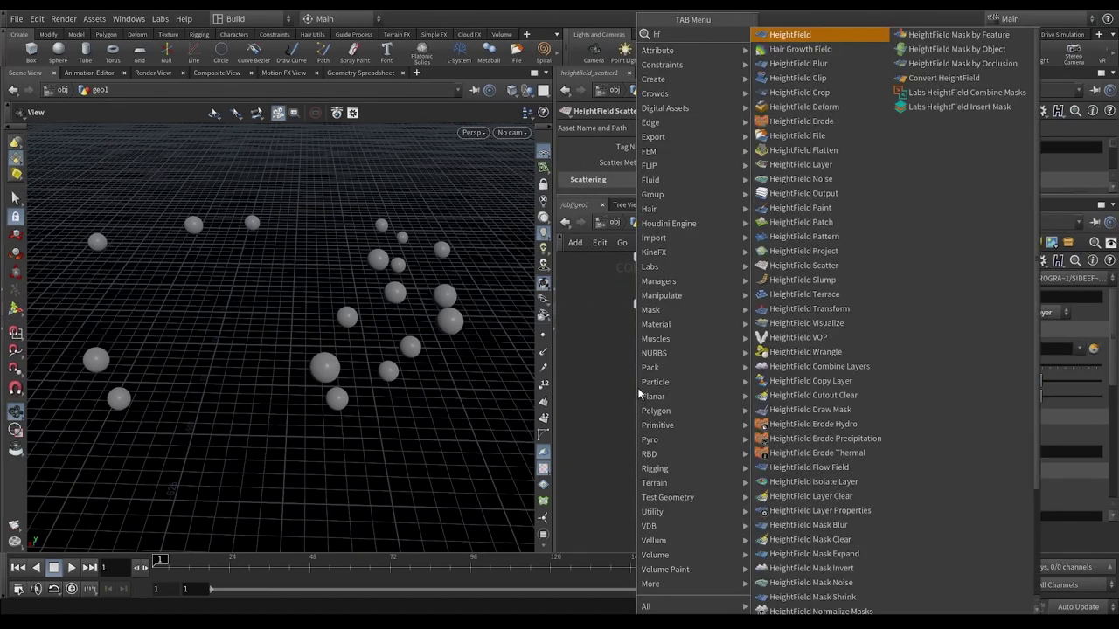
text(proj)
key(Return)
click(638, 390)
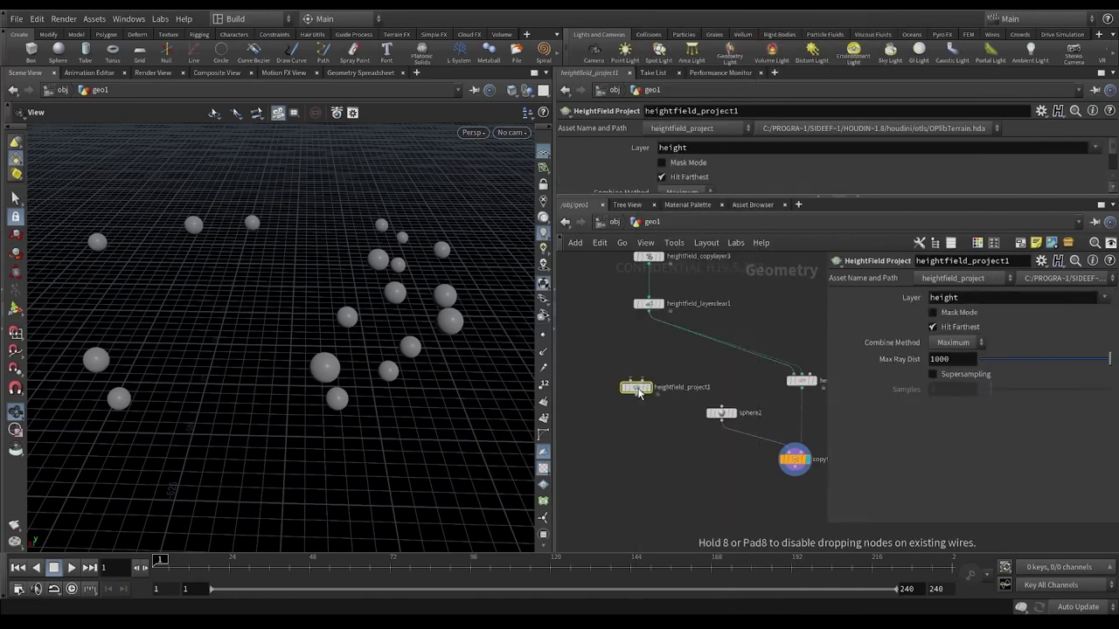
click(649, 493)
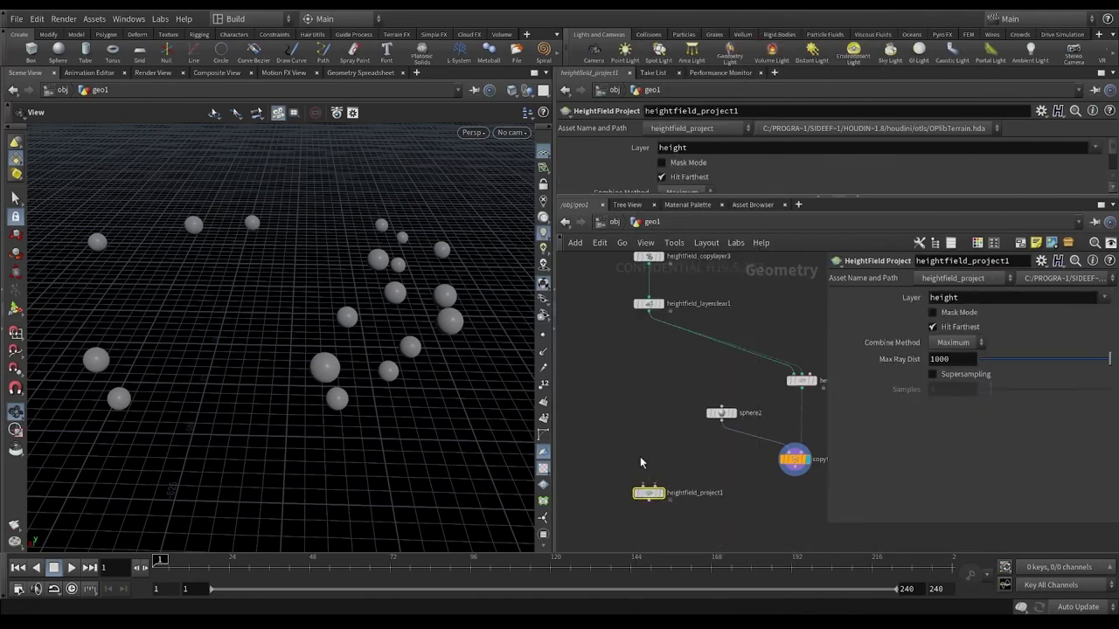
Connect the layer clear node and the copied spheres to the HeightField Project inputs and display the projected terrain.
drag(651, 310, 648, 487)
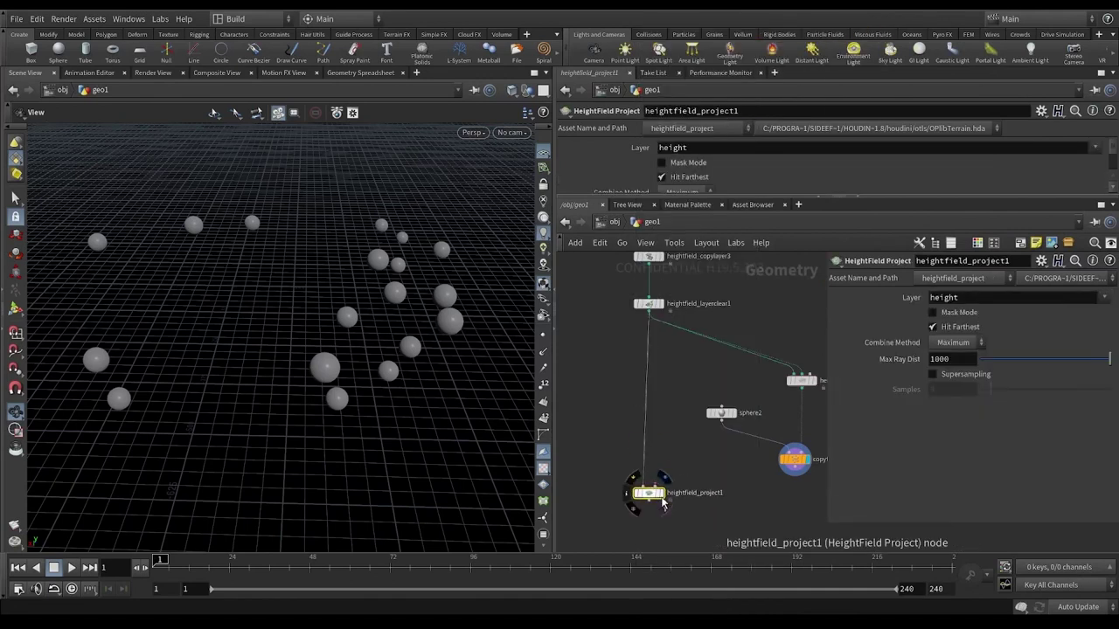
click(659, 494)
drag(794, 468, 657, 487)
drag(397, 297, 356, 371)
scroll(389, 331, up, 1)
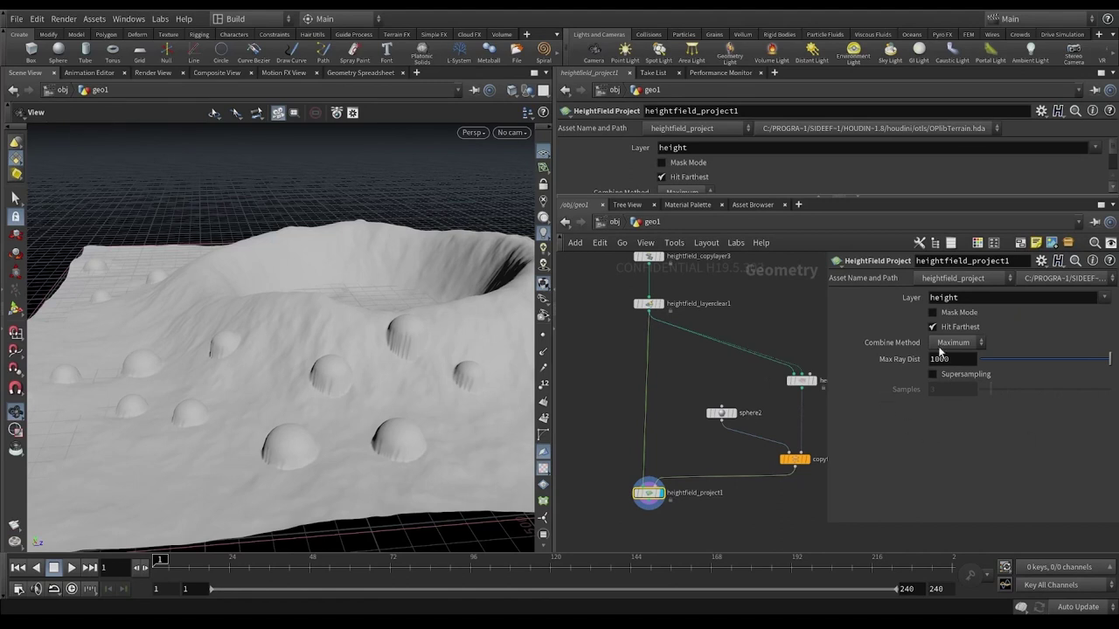
Set the HeightField Project layer to mask and inspect the projected spots on the terrain.
click(1104, 297)
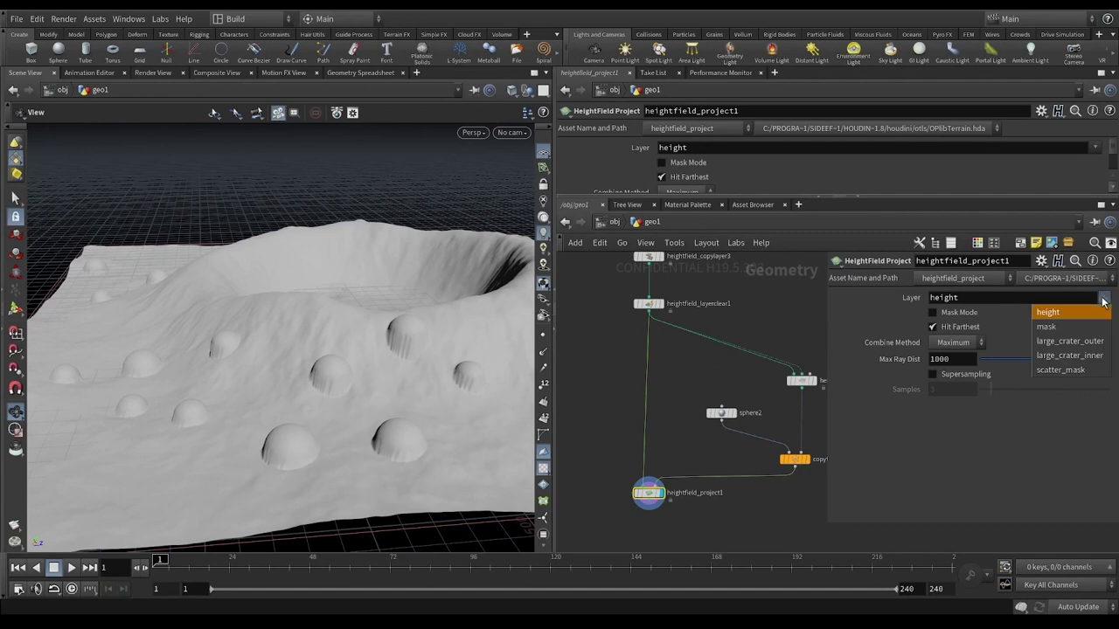
click(1053, 323)
drag(387, 309, 409, 360)
scroll(408, 359, down, 5)
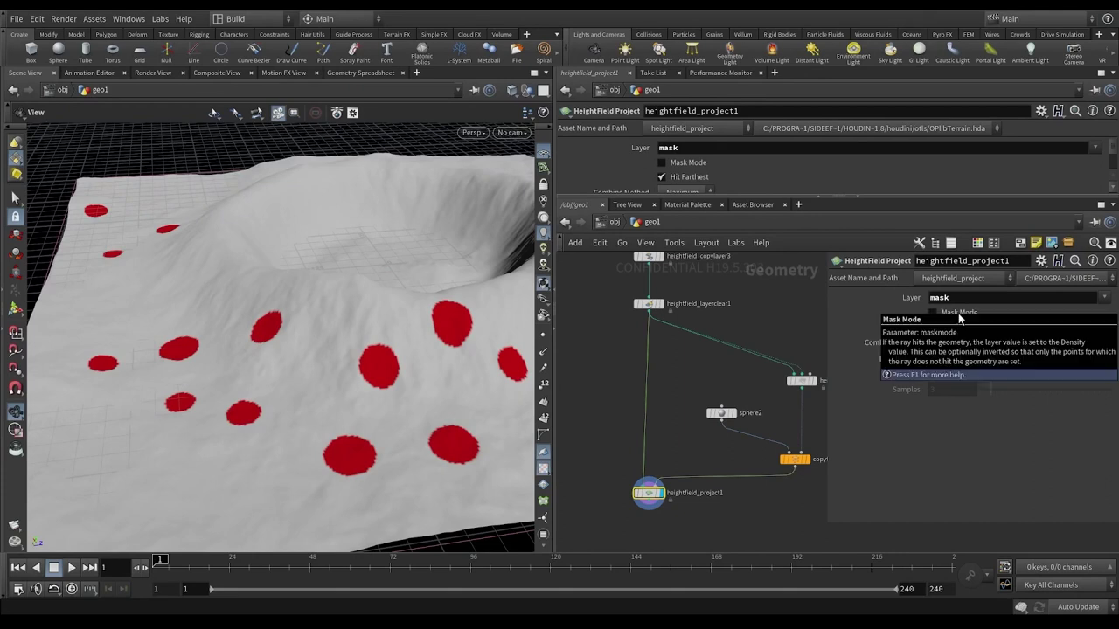
Enable Mask Mode on the HeightField Project node and set its Combine Method to Replace.
click(933, 312)
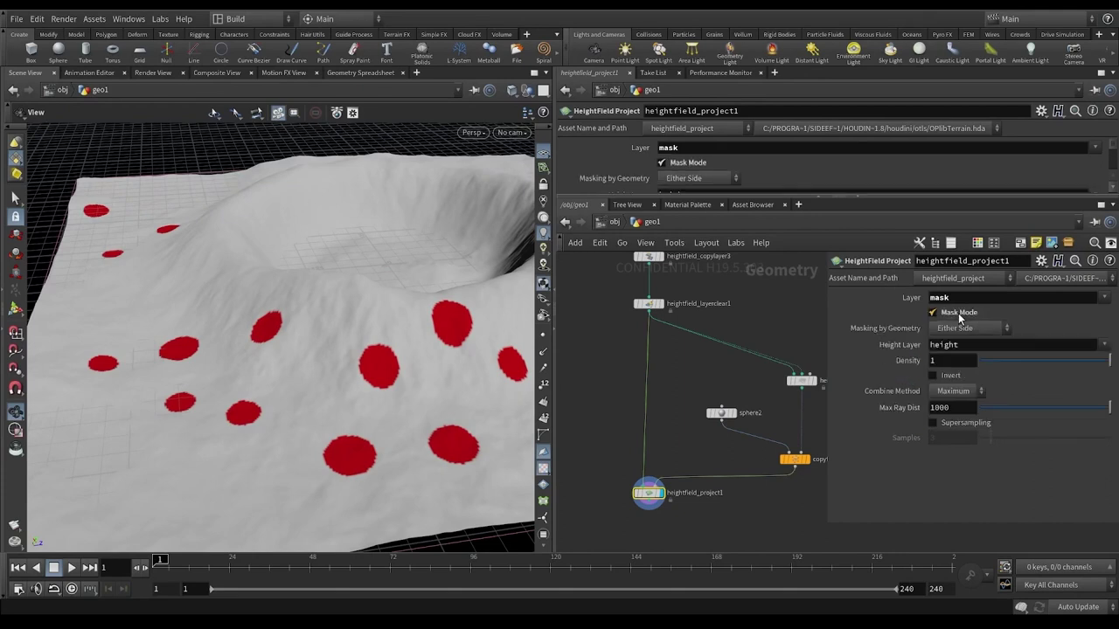
click(954, 390)
click(964, 408)
drag(411, 347, 376, 339)
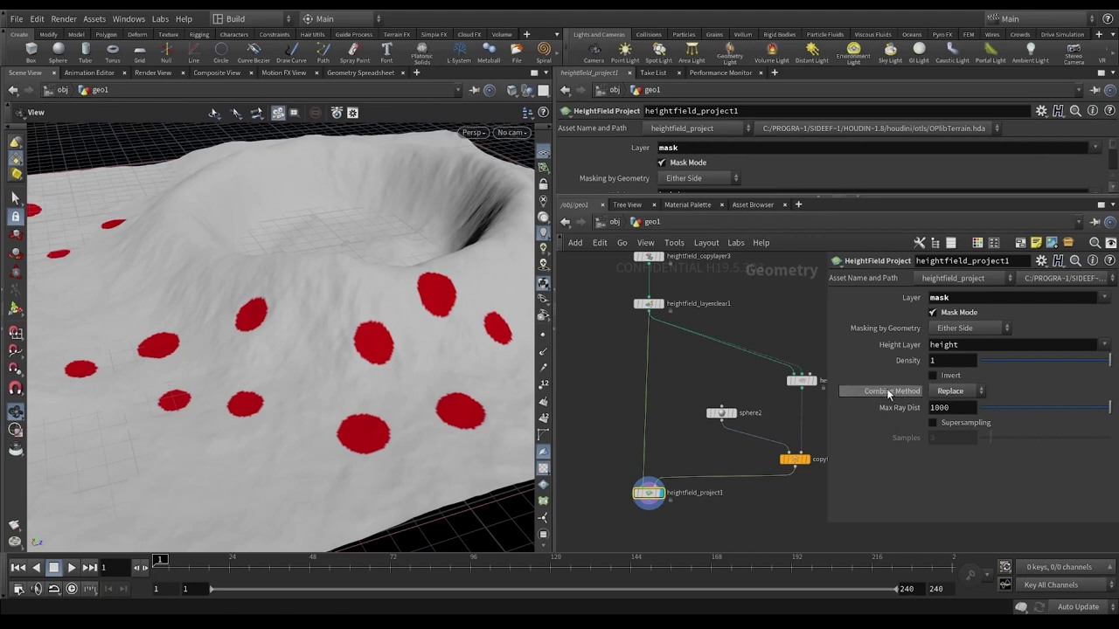
Add a HeightField Mask Blur node below the project node, connect it and display the blurred mask.
scroll(673, 417, down, 2)
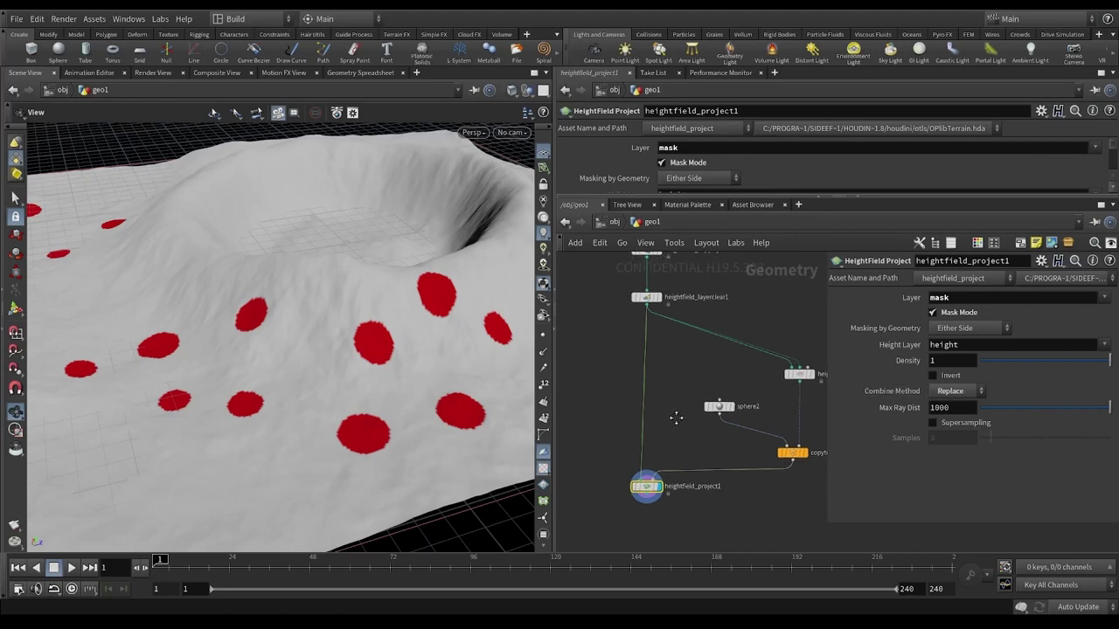
scroll(717, 498, down, 4)
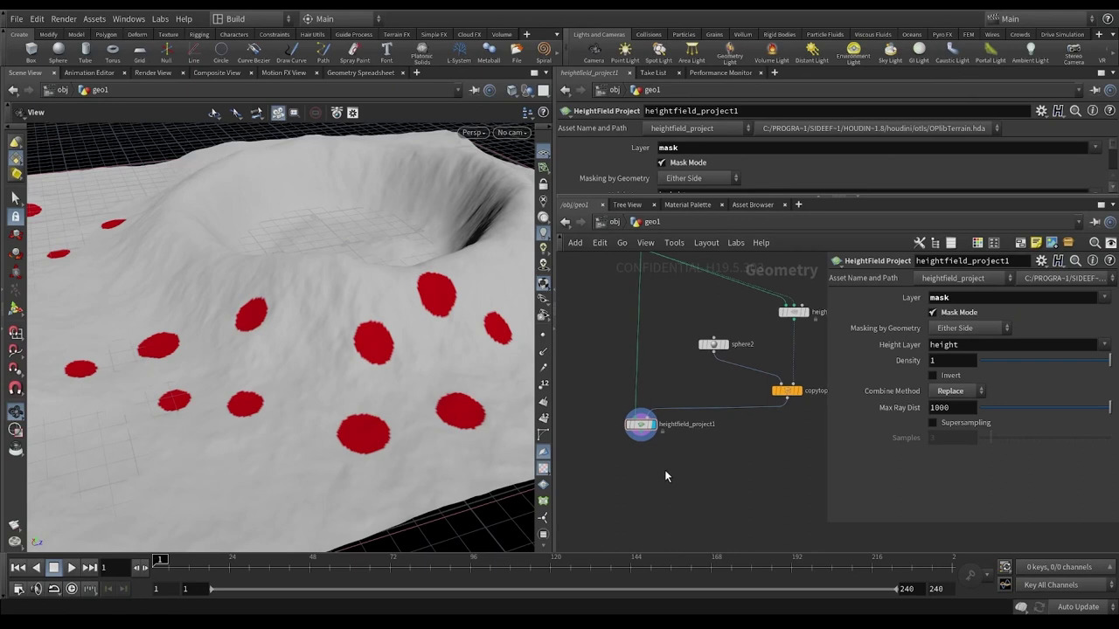
key(Tab)
text(mask blur)
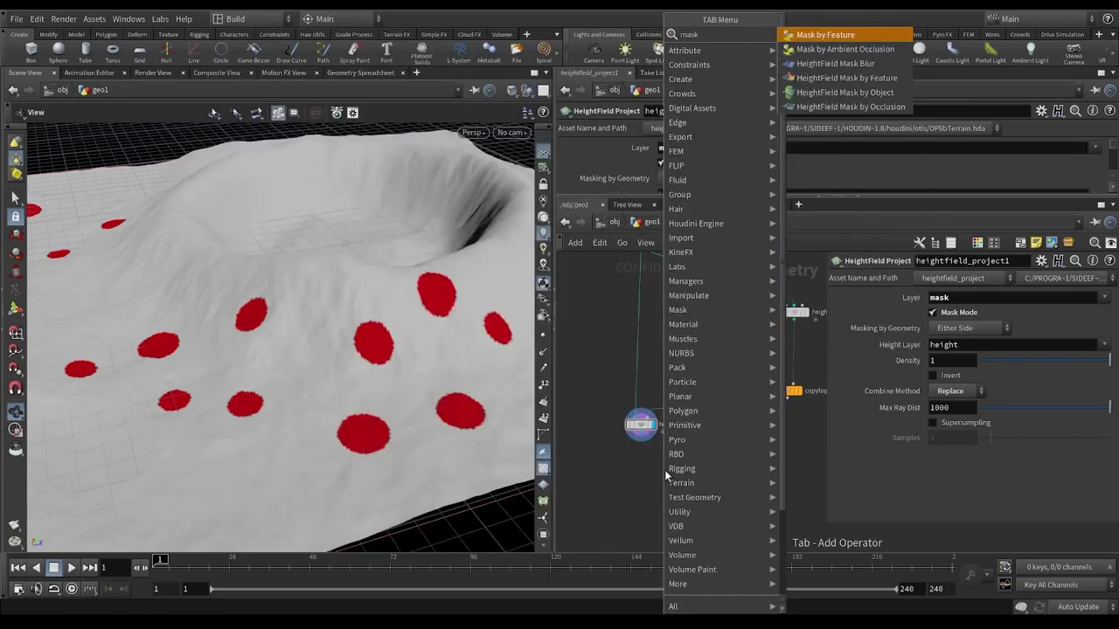
key(Return)
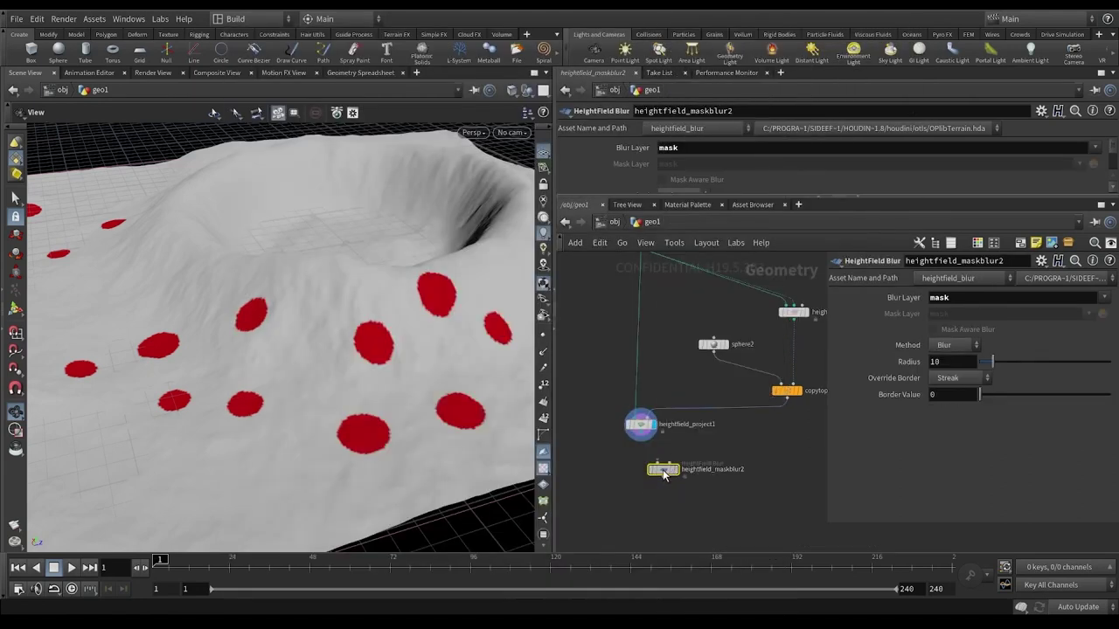
click(642, 481)
drag(641, 442, 639, 472)
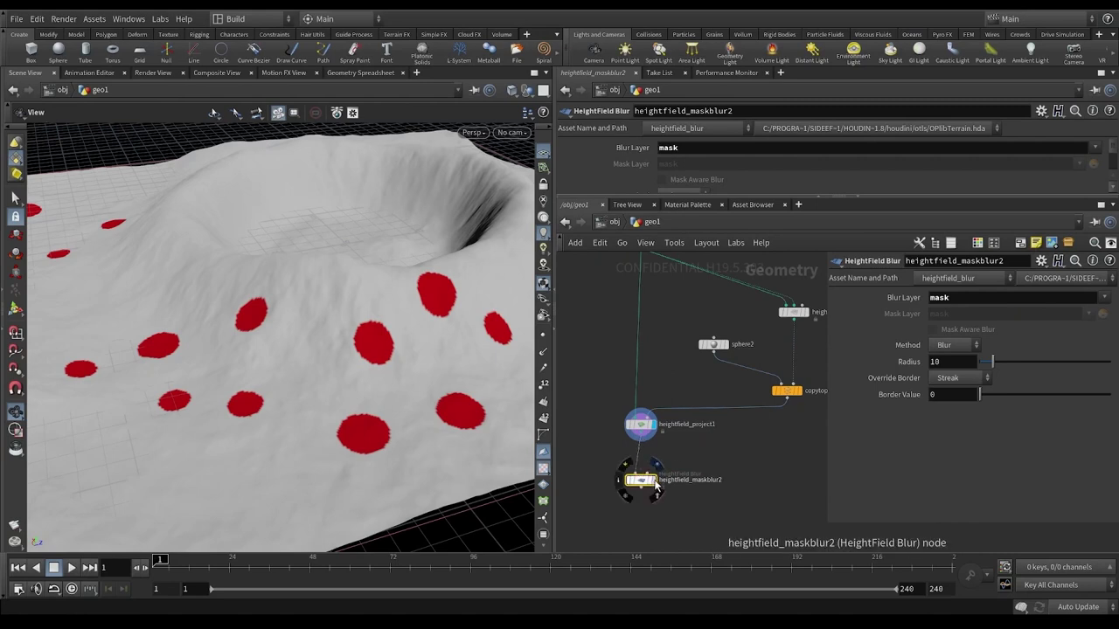
click(652, 481)
mouse_move(647, 486)
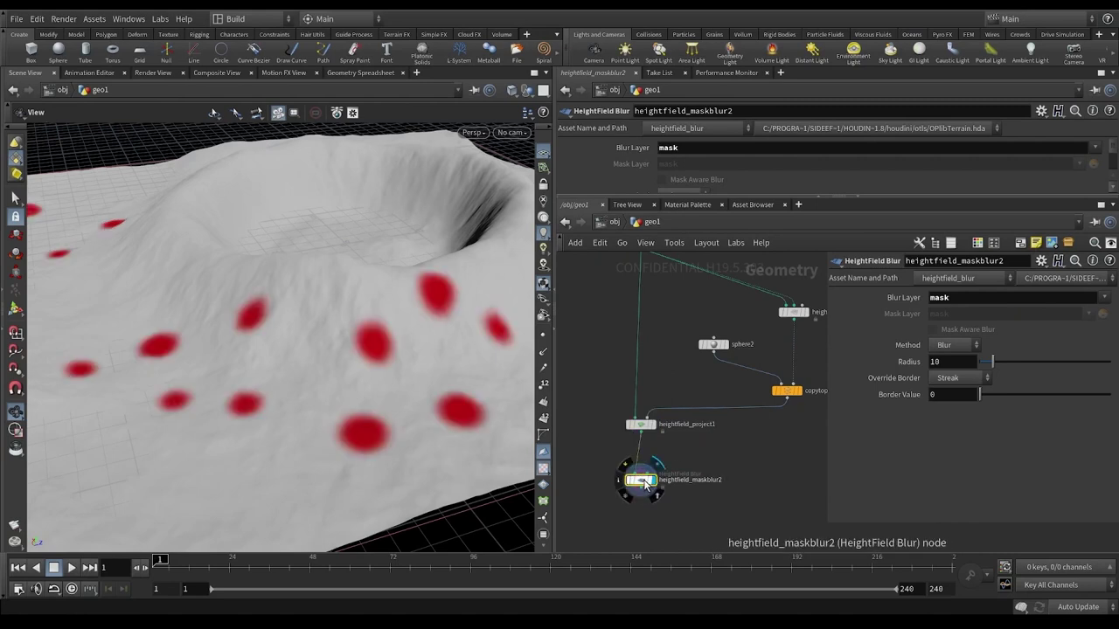
Add a HeightField Copy Layer node below the mask blur, connected to it and displayed.
middle_drag(723, 499, 750, 445)
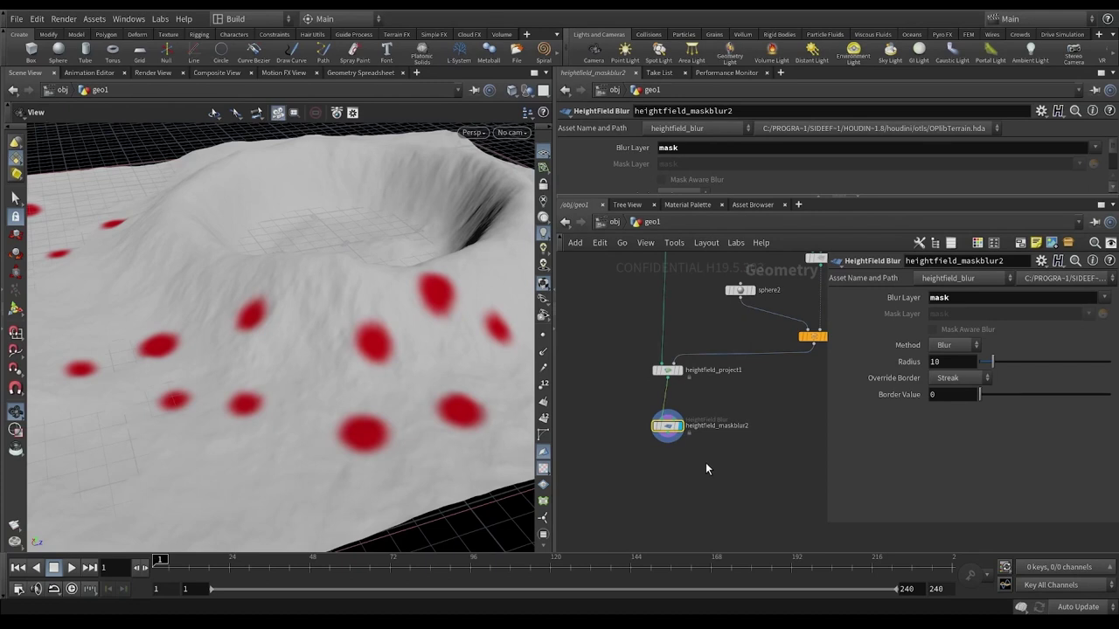
key(Tab)
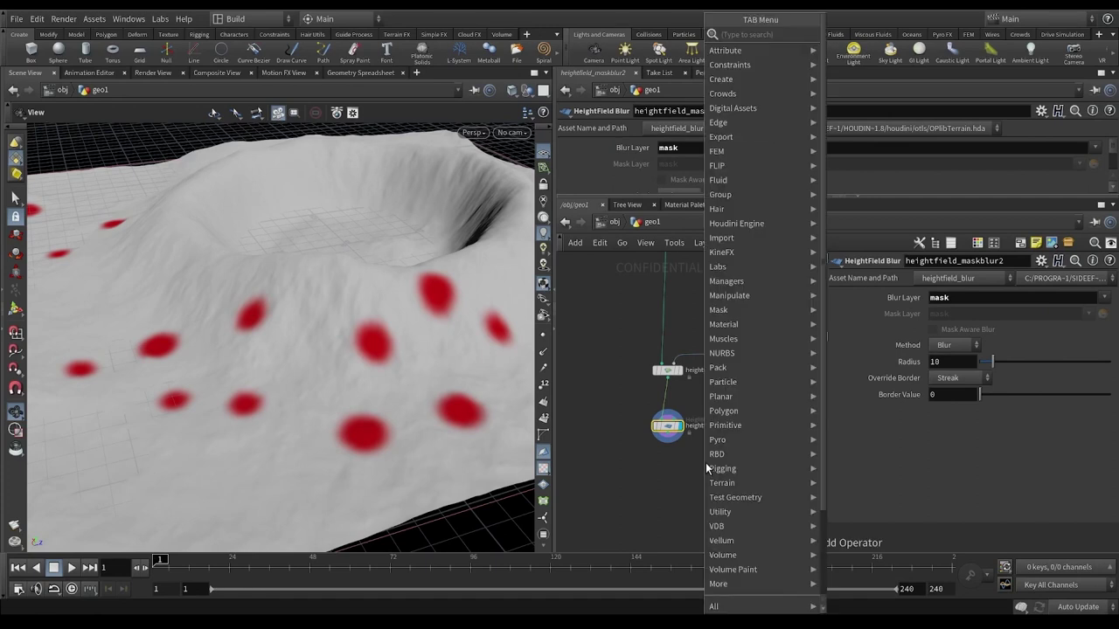
text(copy)
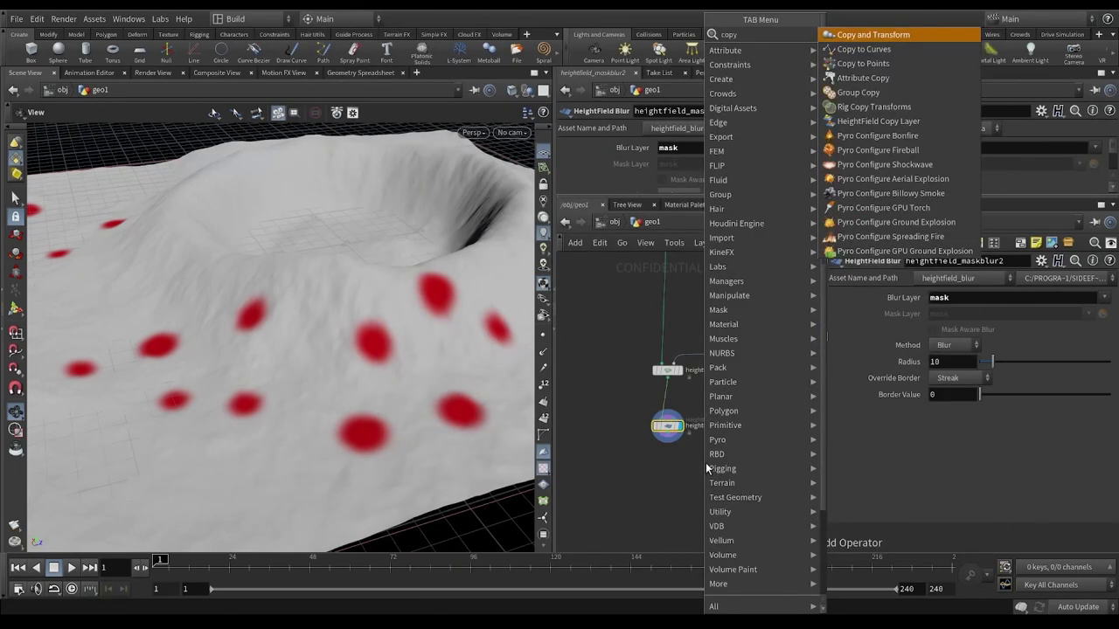
key(Down)
key(Down)
key(Down)
key(Down)
key(Down)
key(Down)
key(Return)
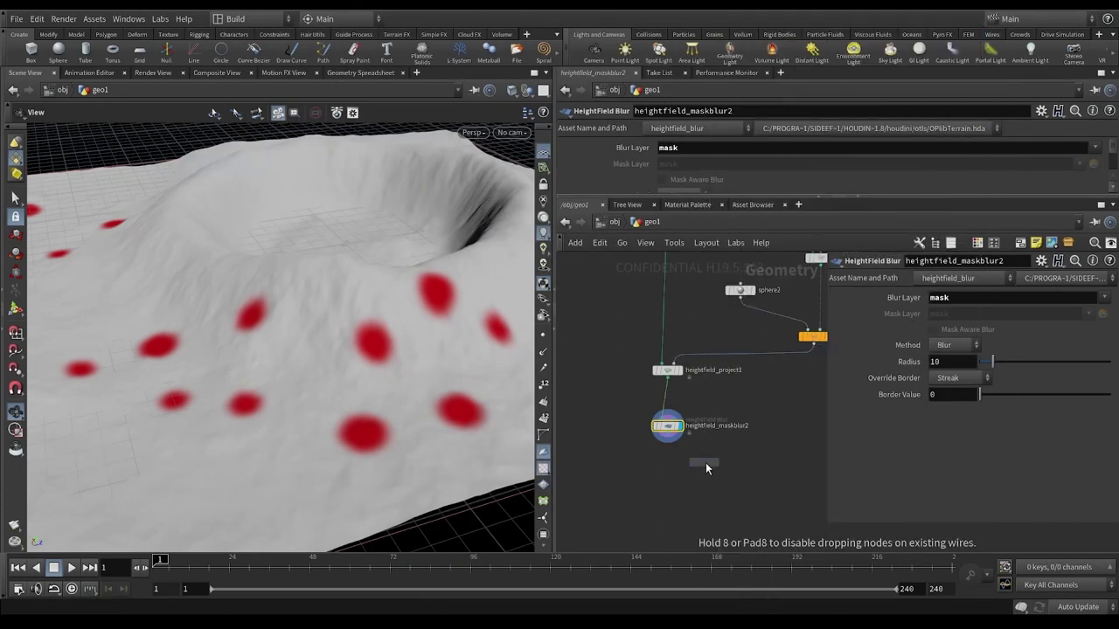
click(705, 462)
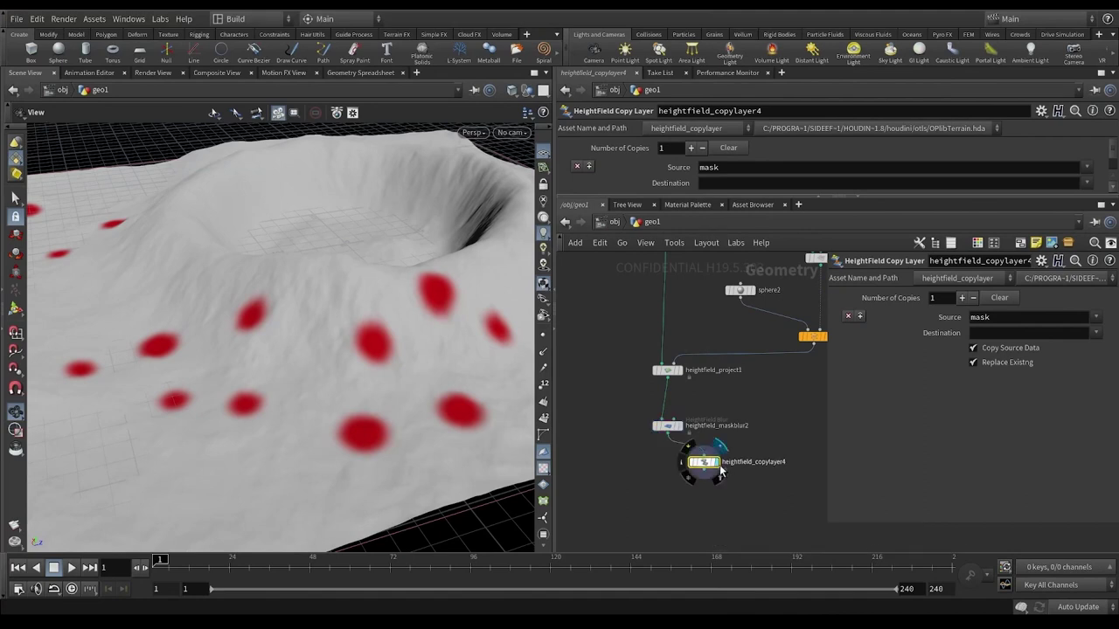
Set the new Copy Layer node's destination to small_craters_outer.
click(1073, 333)
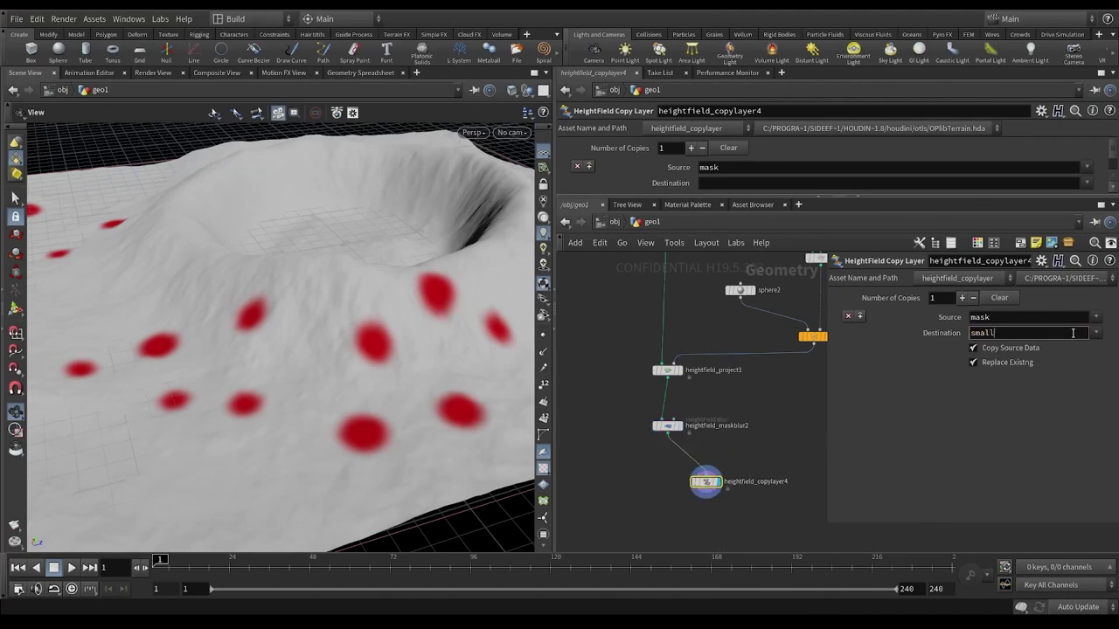
text(small_craters_outer)
key(Return)
Add a second HeightField Mask Blur below the small_craters_outer copy layer, connect it and display its result.
middle_drag(750, 492, 750, 444)
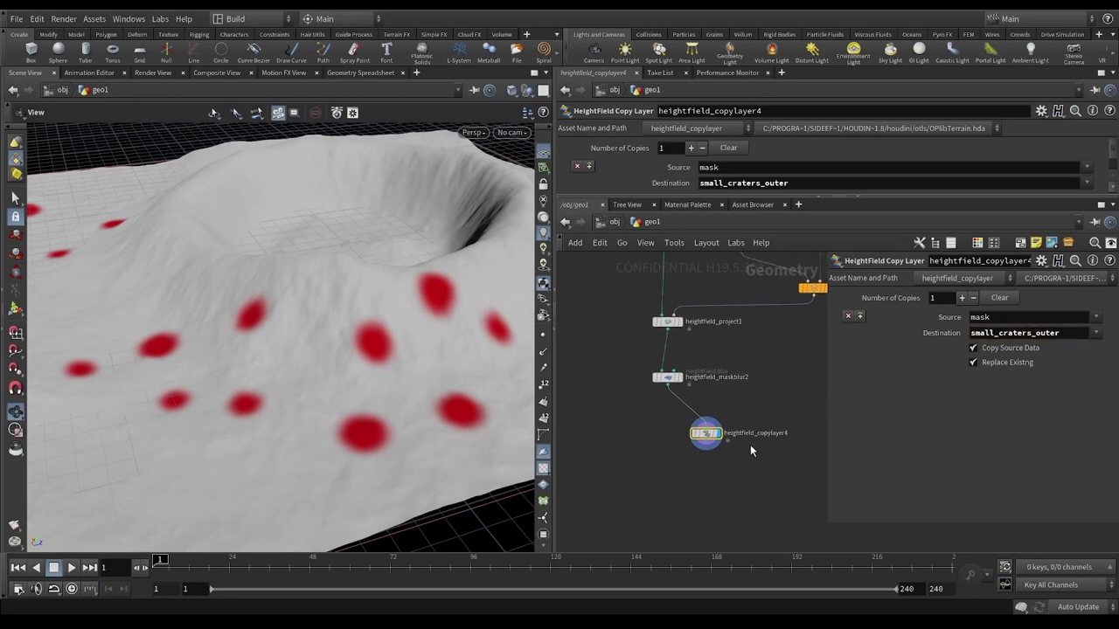
key(Tab)
text(mask bl)
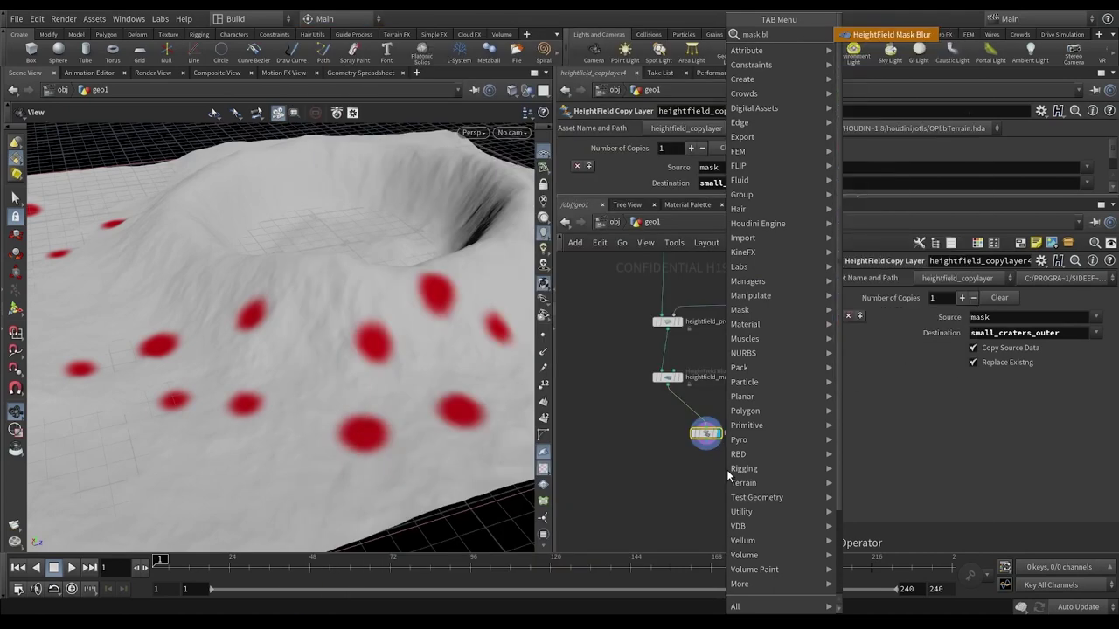
key(Return)
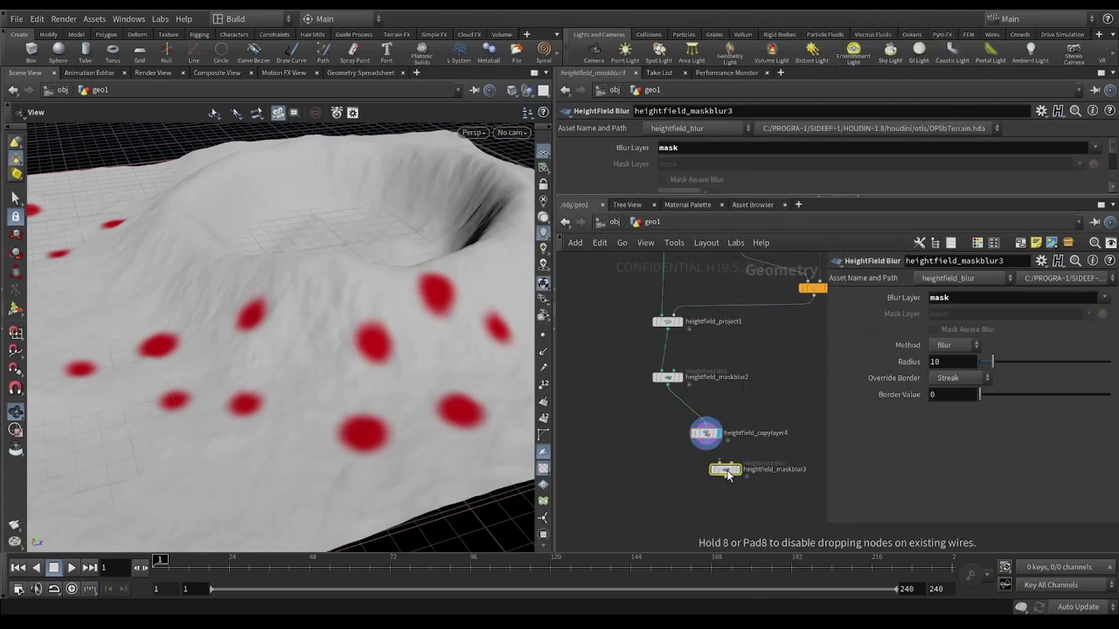
click(718, 482)
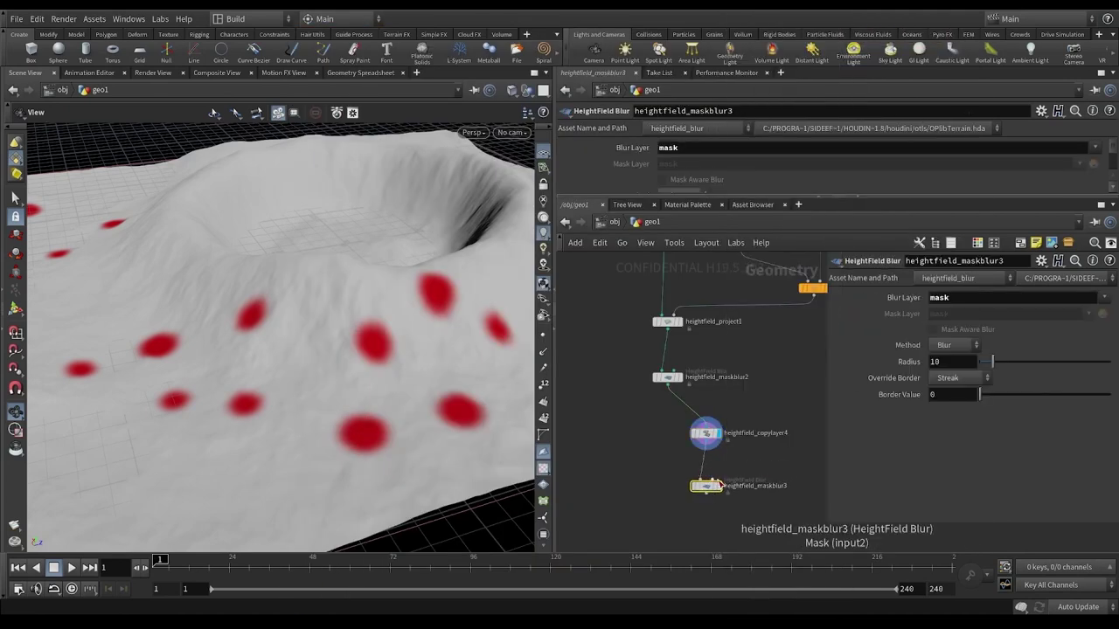
click(715, 483)
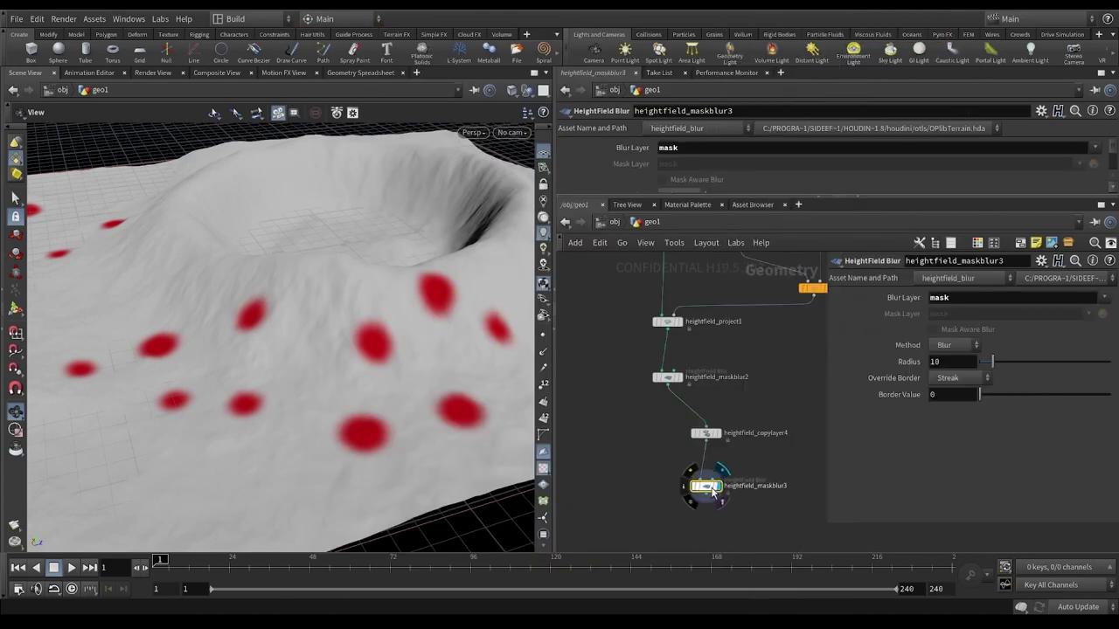
Set the second mask blur's method to Shrink with radius 4 and compare its mask with the first blur's.
click(954, 344)
click(951, 404)
text(4)
key(Return)
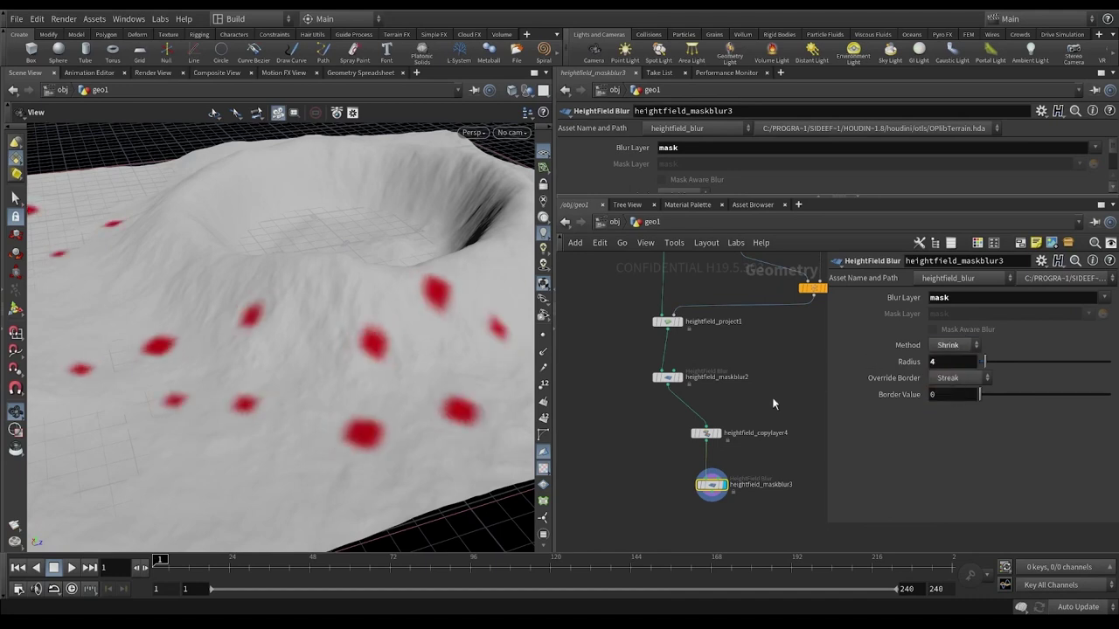
click(681, 379)
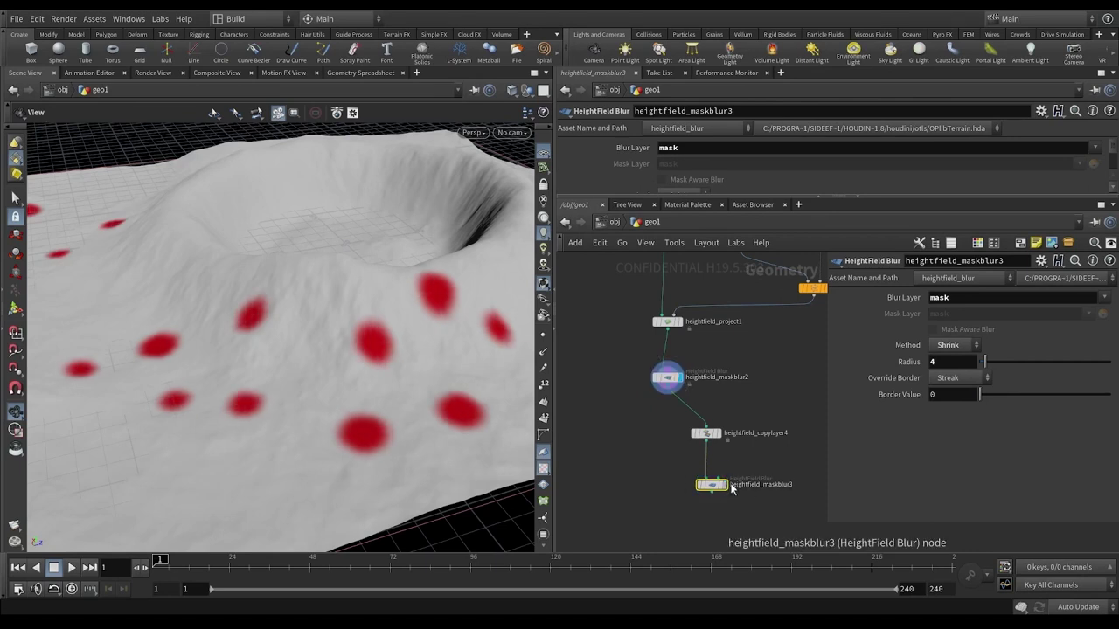
click(725, 483)
click(682, 380)
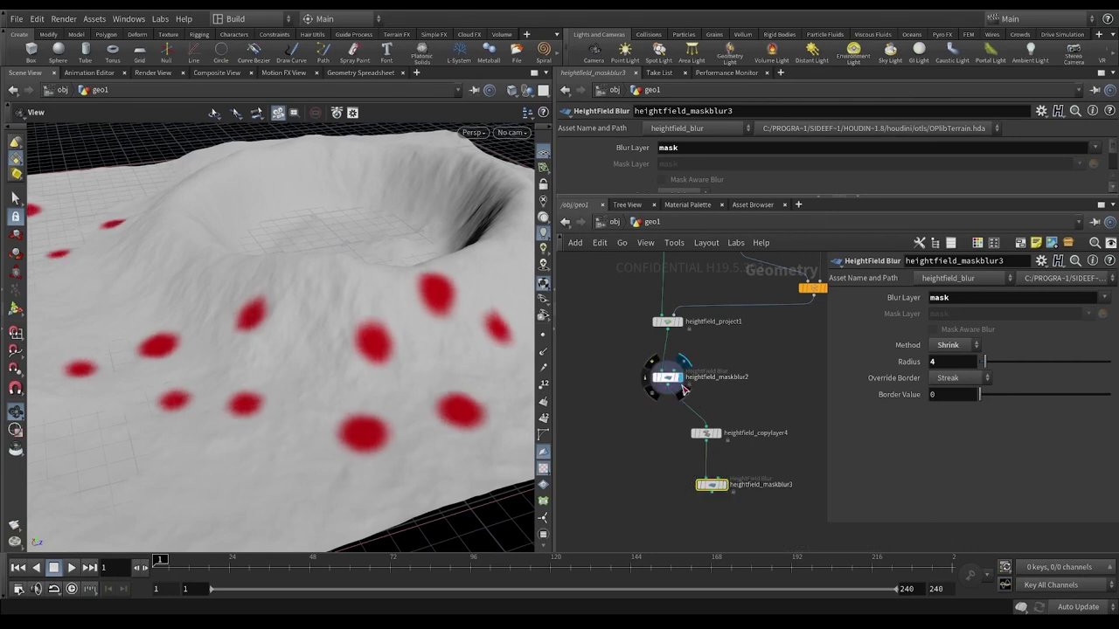
click(726, 487)
Add another HeightField Copy Layer node below the Shrink mask blur, connect it and display its result.
middle_drag(754, 496, 740, 437)
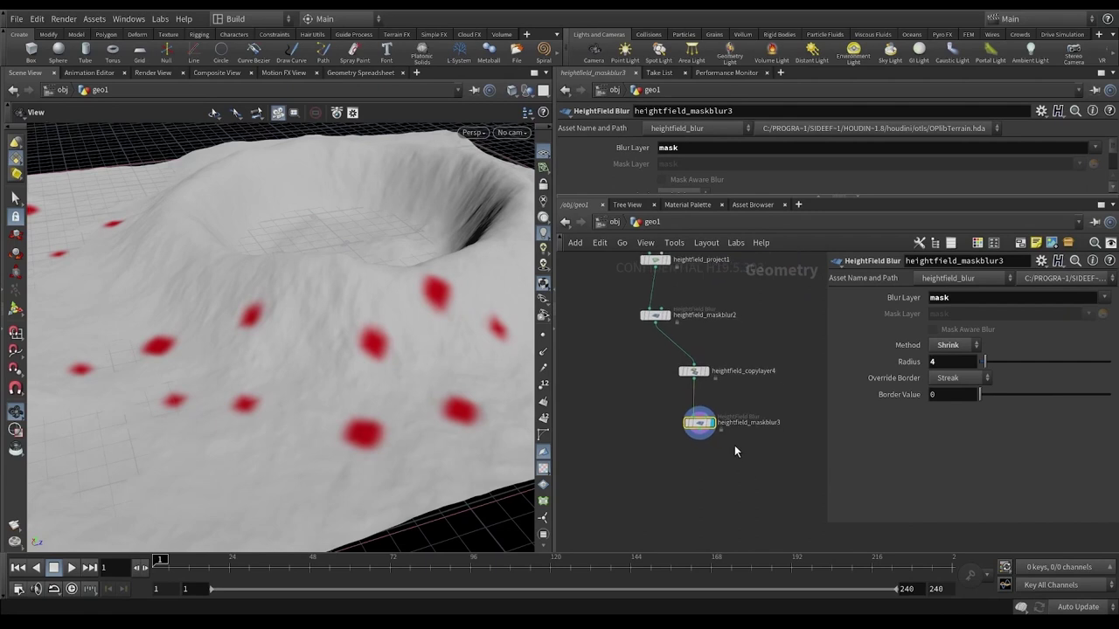
drag(702, 429, 697, 426)
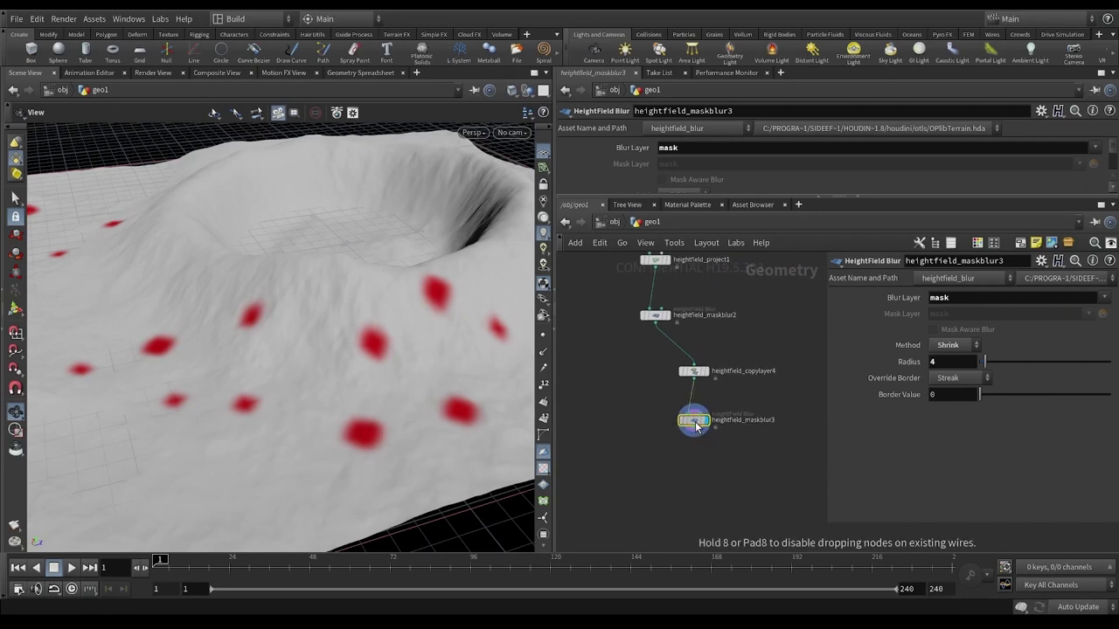
middle_drag(735, 455, 735, 436)
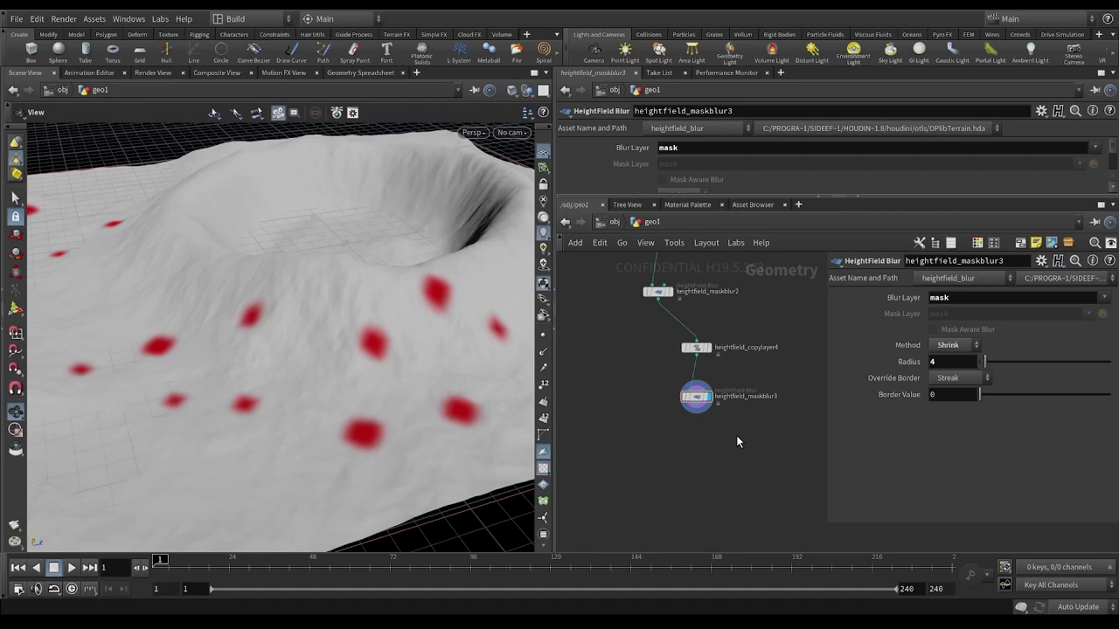
key(Tab)
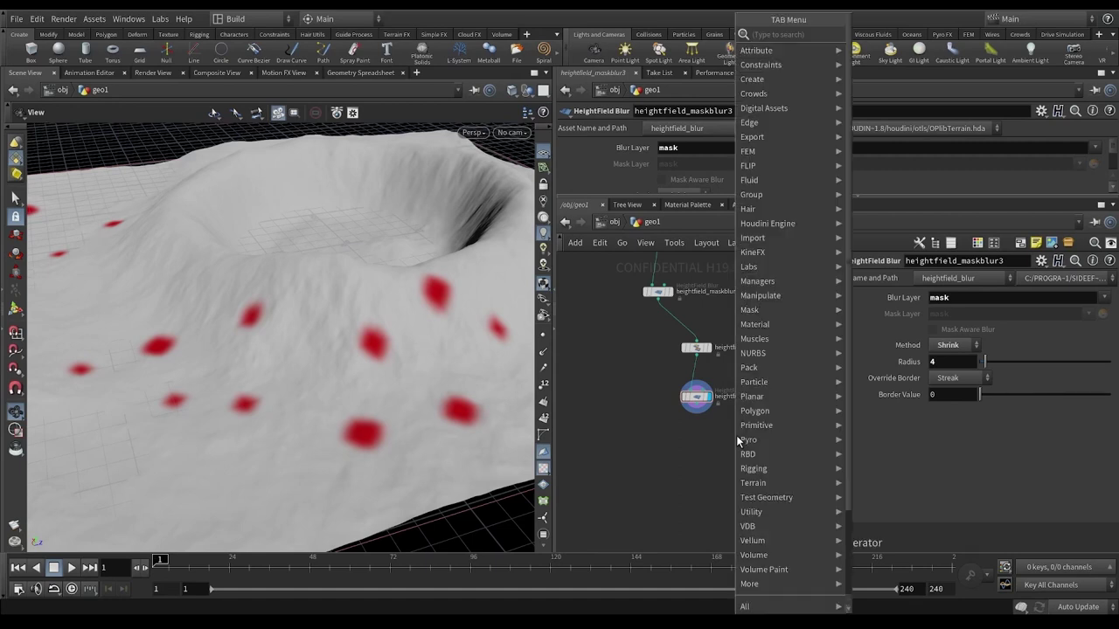
key(Return)
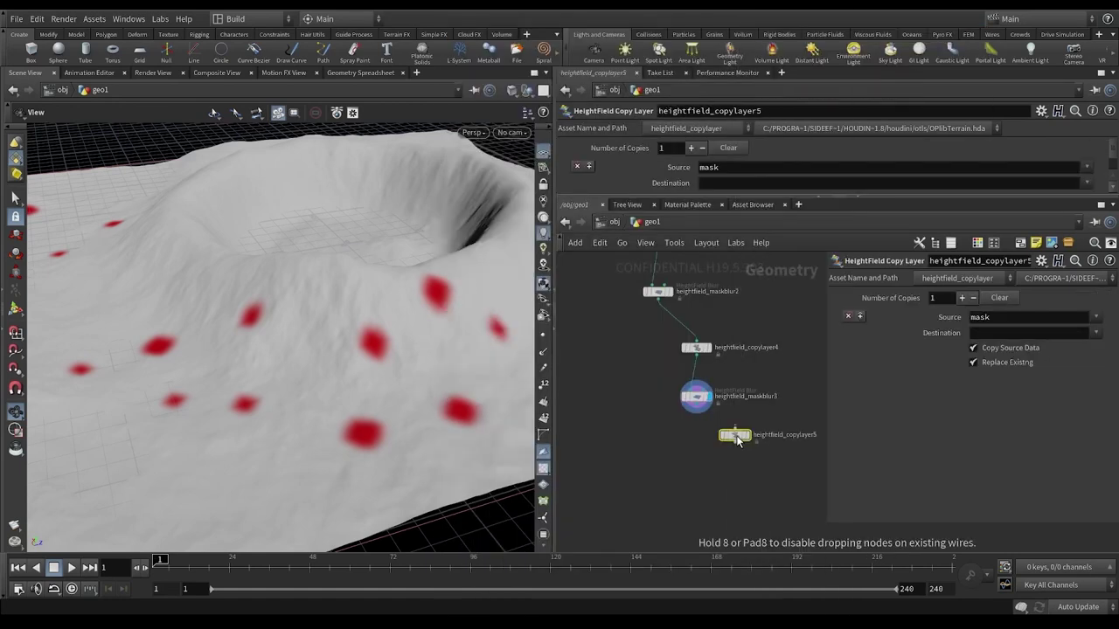
click(697, 445)
mouse_move(699, 445)
mouse_down()
mouse_move(712, 445)
mouse_move(703, 436)
mouse_up()
click(709, 435)
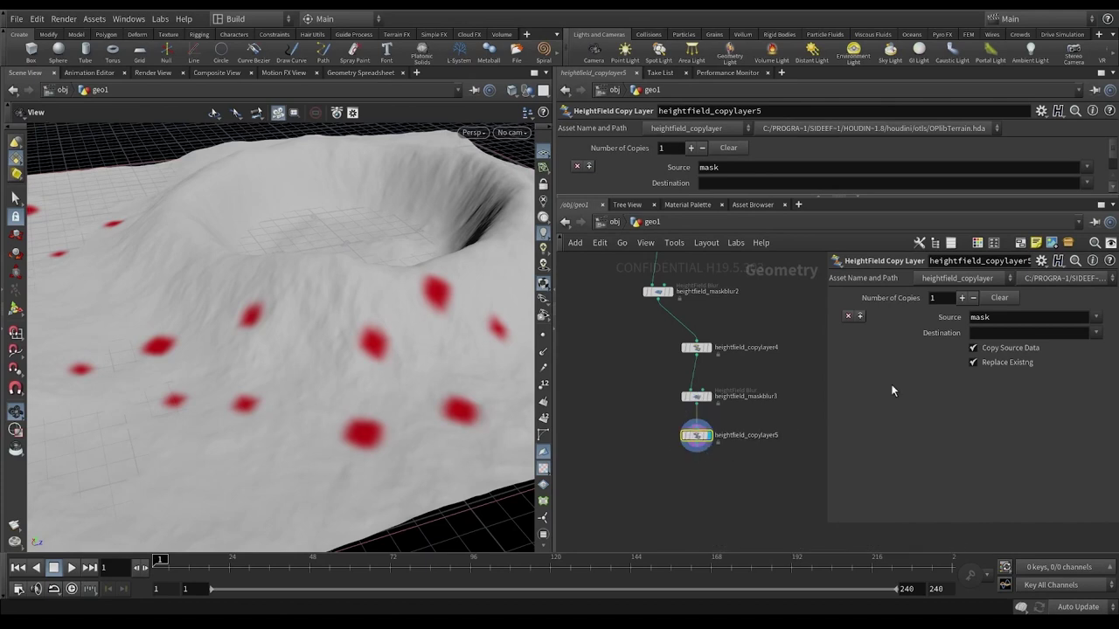
Set the new Copy Layer node's destination to small_craters_inner.
click(1040, 334)
text(c)
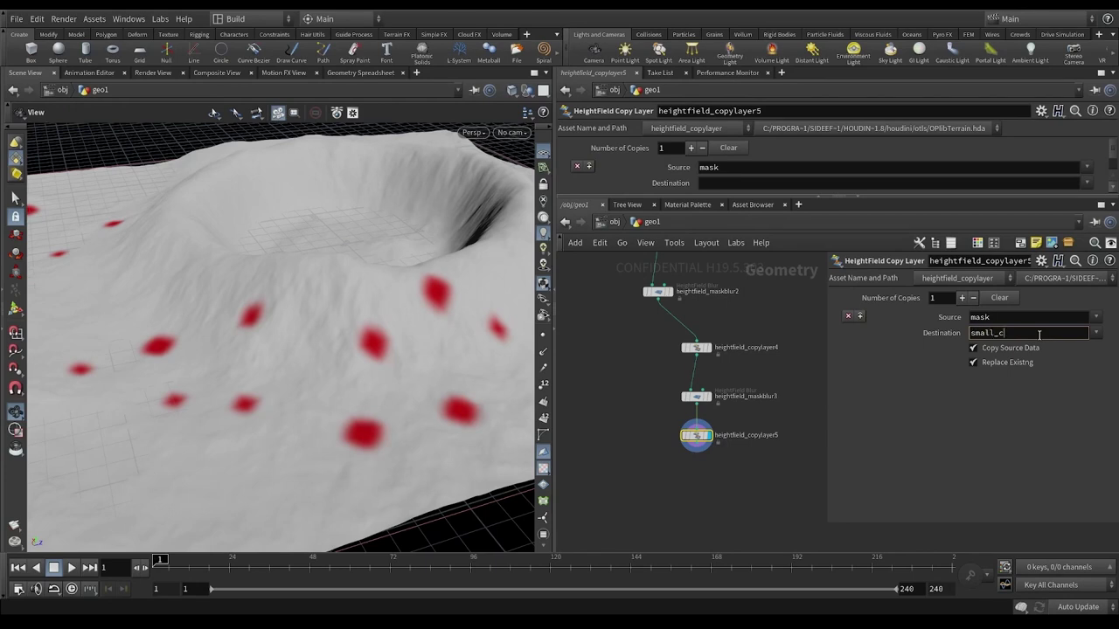
text(inner)
key(Return)
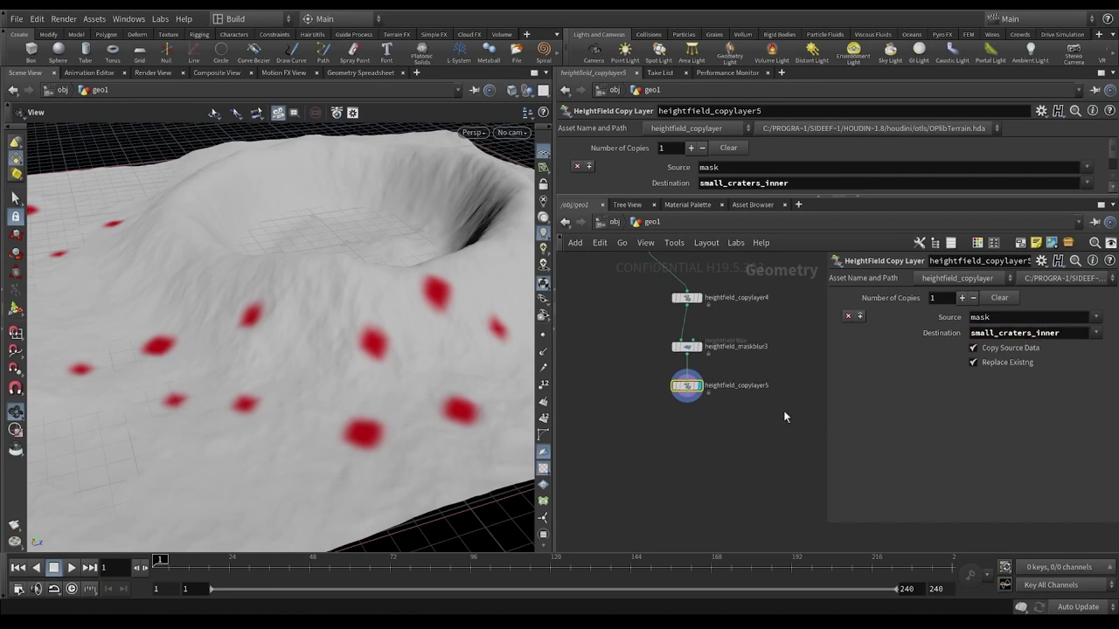
Add a HeightField Noise node below the small_craters_inner copy layer, wire both its inputs from that node and display it.
key(Tab)
text(hfnoi)
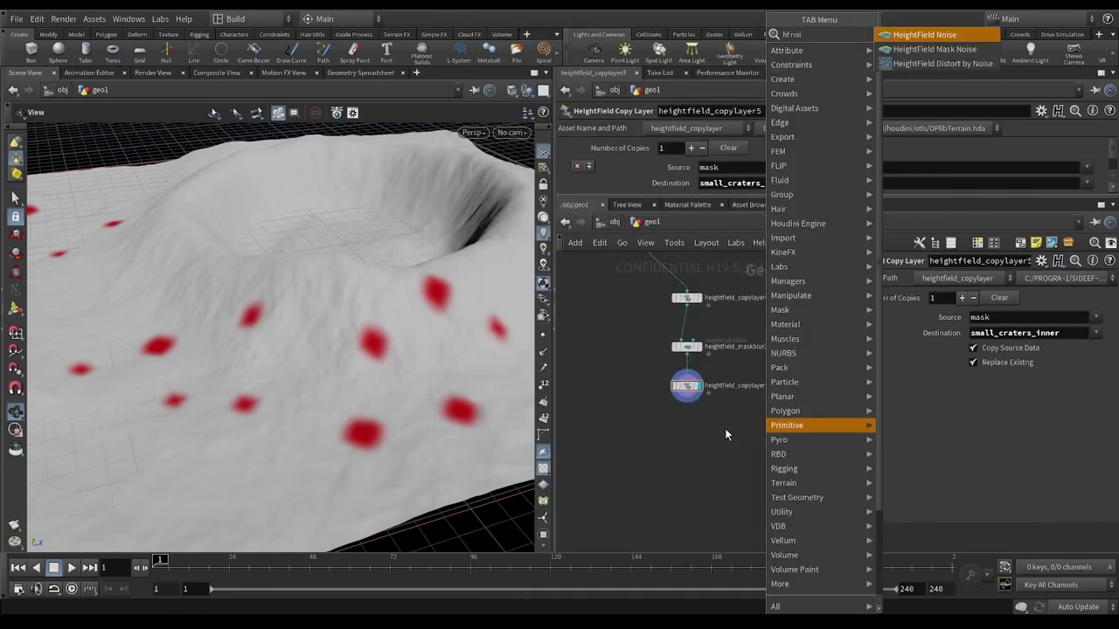
key(Return)
key(Return)
drag(720, 431, 712, 461)
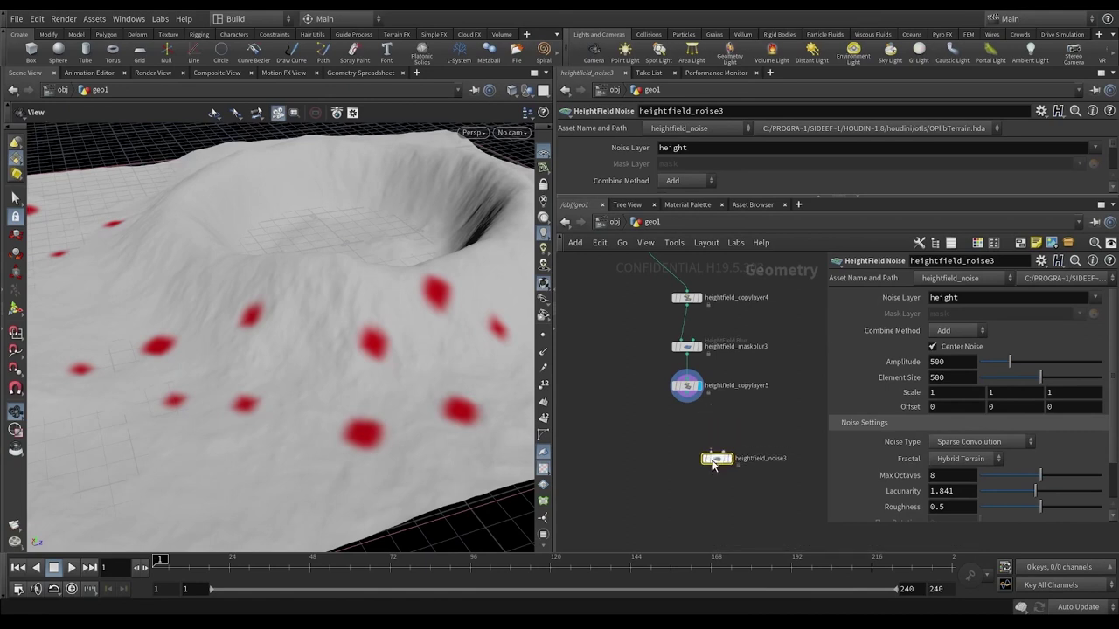
click(687, 403)
click(722, 451)
drag(732, 465, 690, 437)
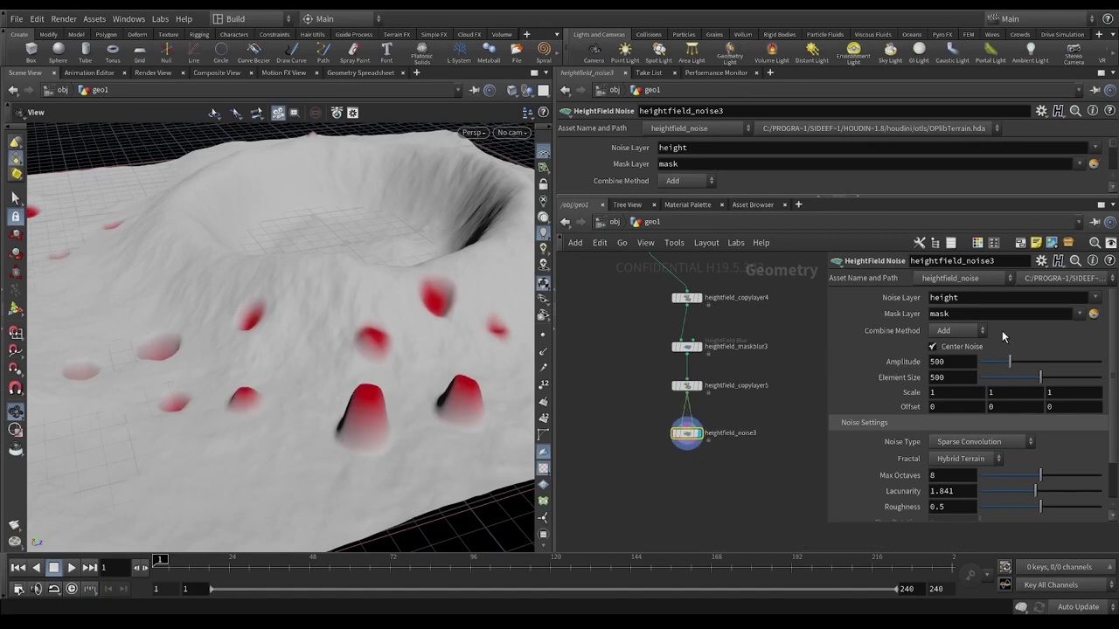
Set the new noise node's mask layer to small_craters_outer and turn off Center Noise.
click(1081, 314)
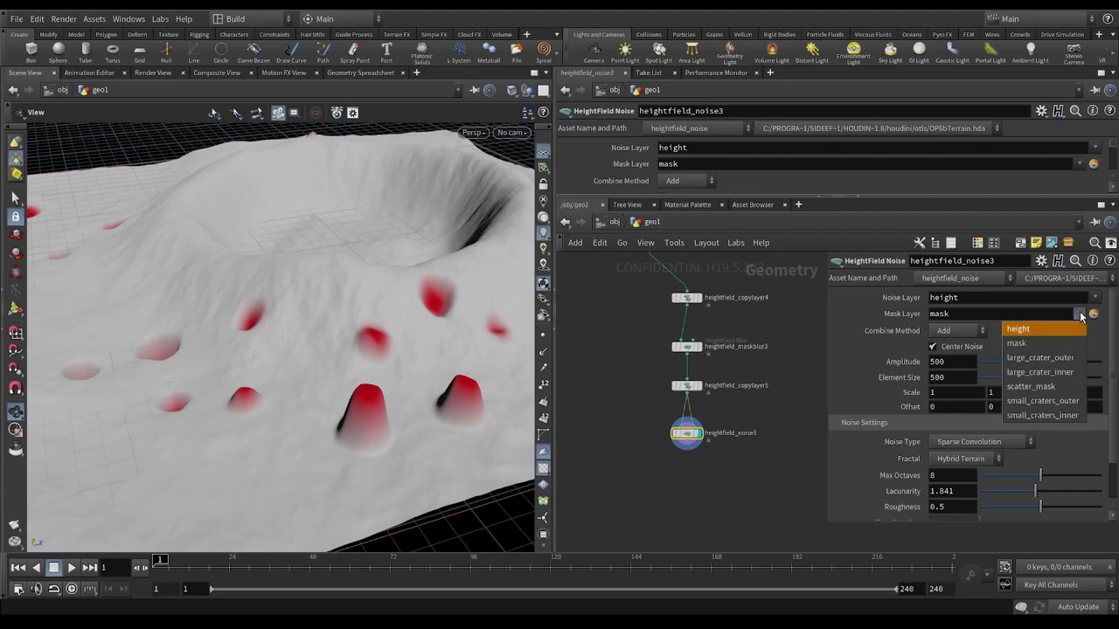
click(1066, 402)
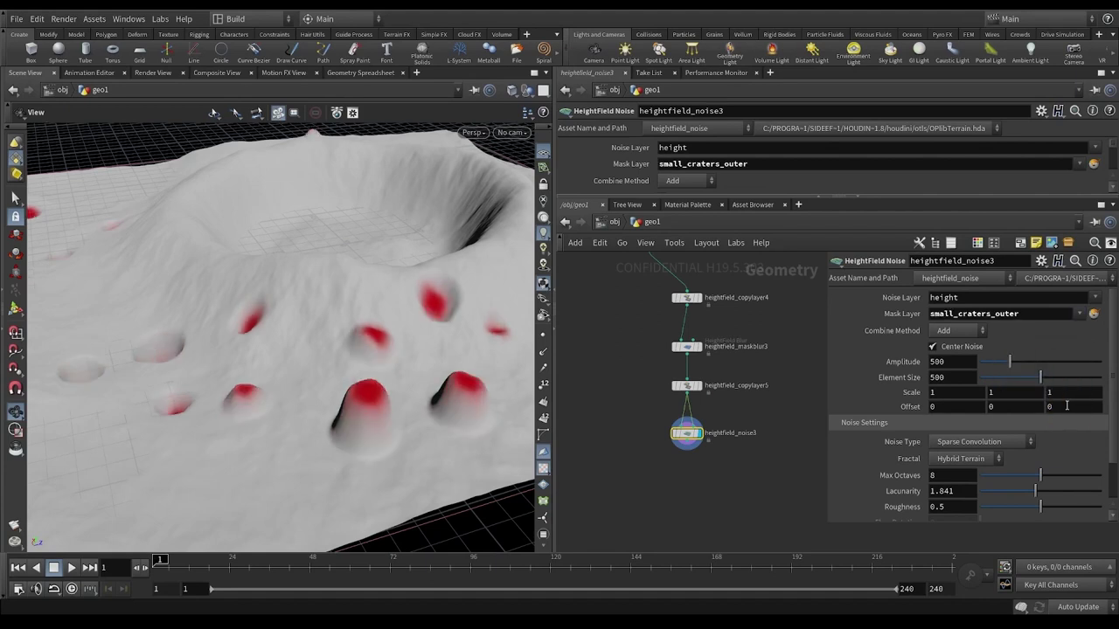
click(946, 348)
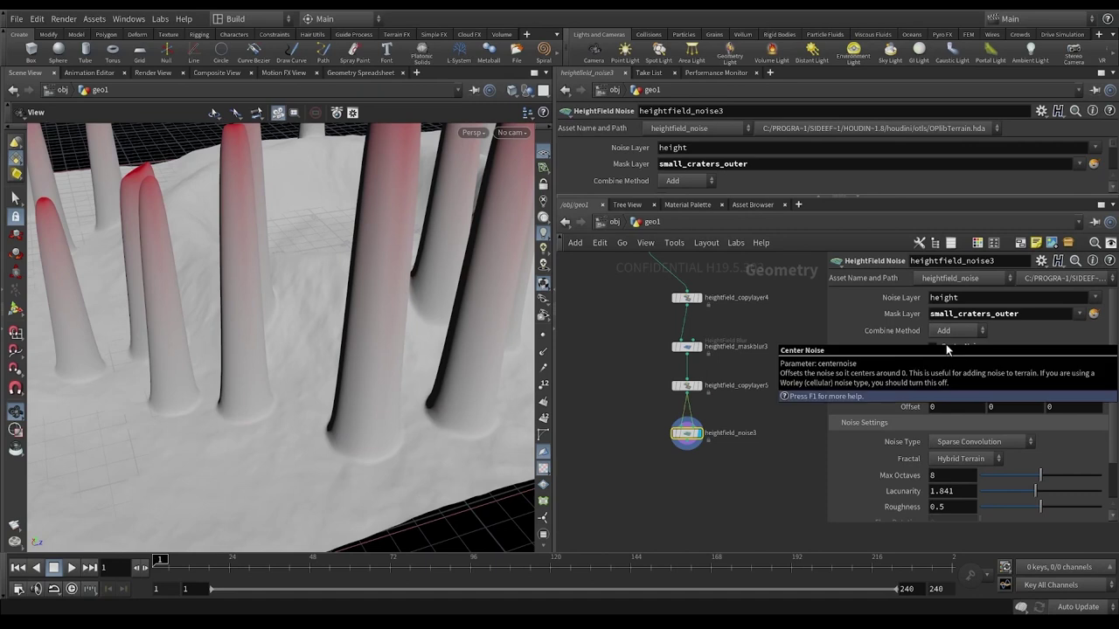
Set the noise amplitude to 30 and inspect the raised mounds from a lower angle.
double_click(949, 361)
text(20)
key(Return)
drag(980, 363, 981, 363)
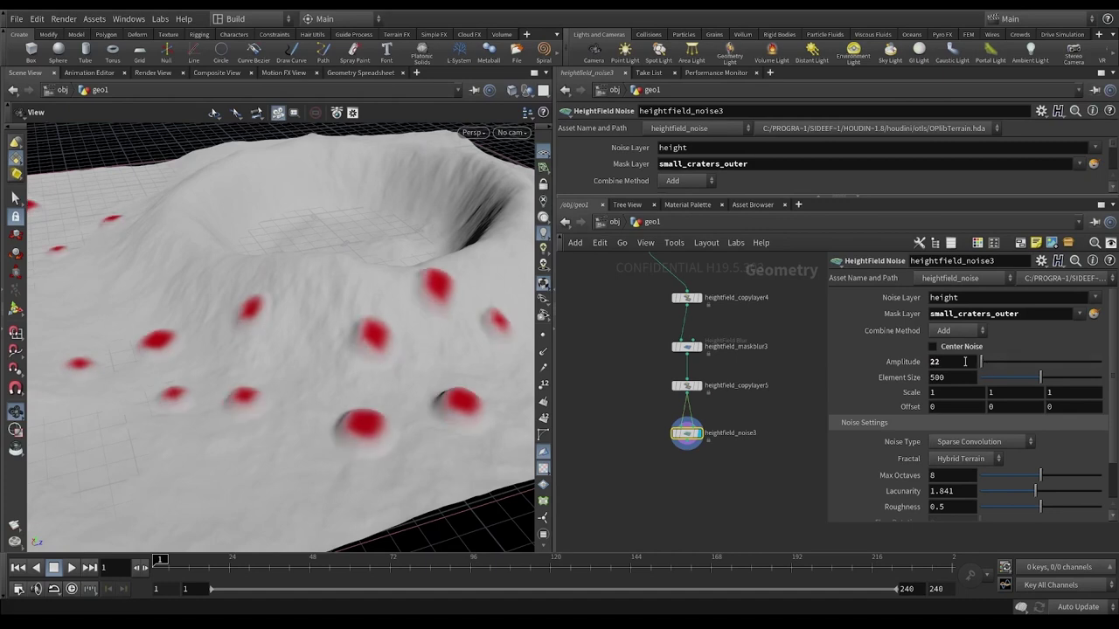
text(30)
key(Return)
drag(449, 391, 358, 399)
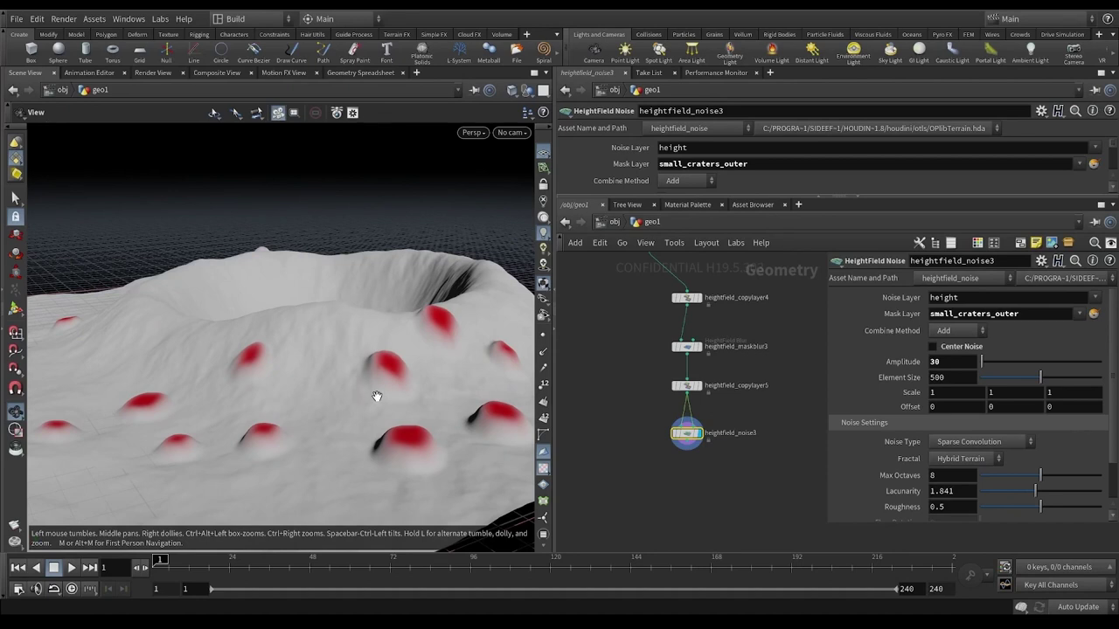
Duplicate the small_craters_outer noise node below the original, wire both its inputs from the original and display the copy.
middle_drag(710, 473, 703, 454)
alt+drag(683, 408, 682, 467)
click(682, 467)
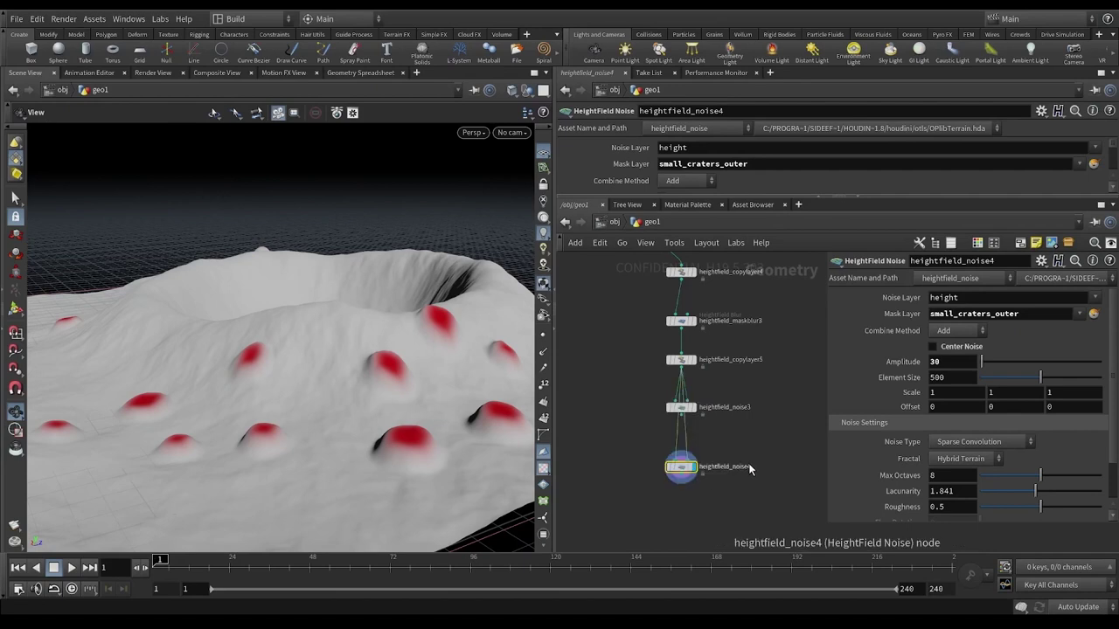
mouse_move(686, 418)
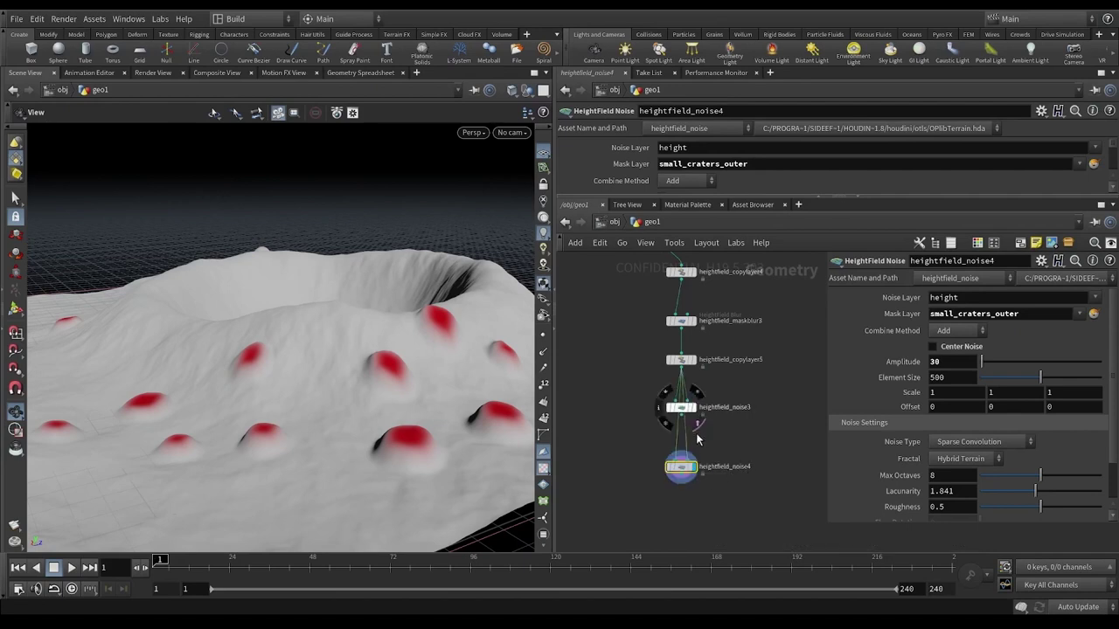
drag(683, 416, 676, 458)
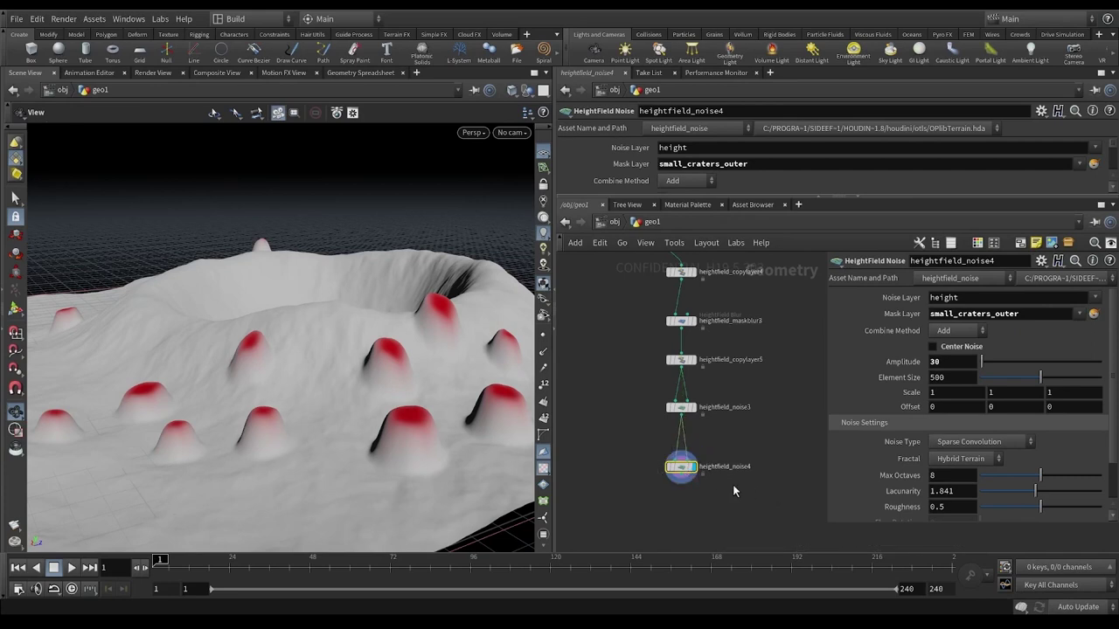
Set the duplicated noise node's mask layer to small_craters_inner and its combine method to Subtract.
click(959, 331)
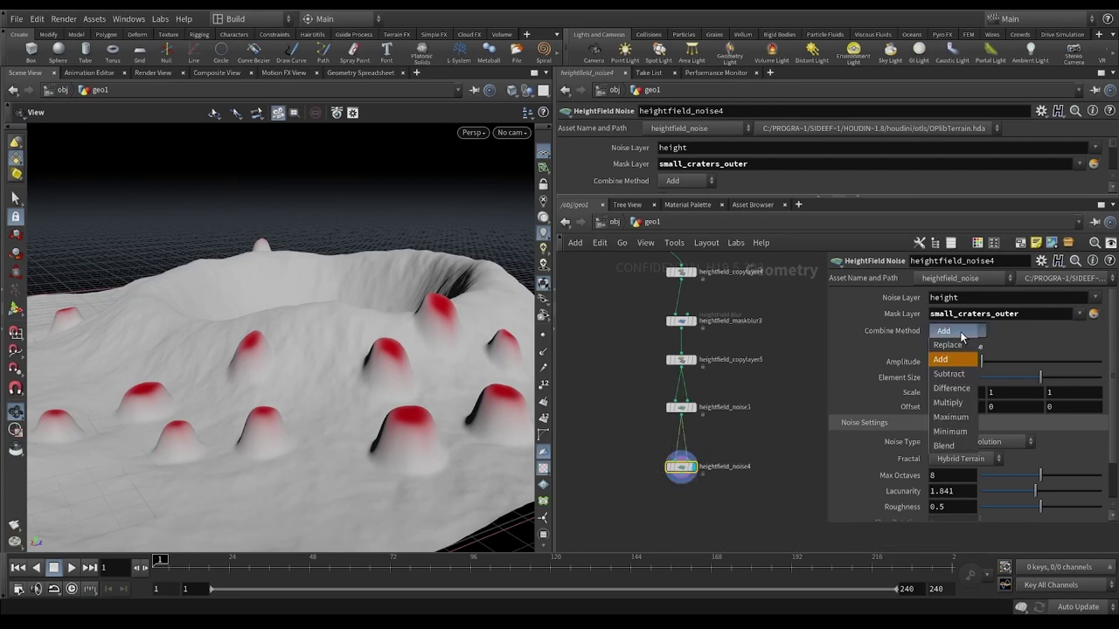
click(961, 337)
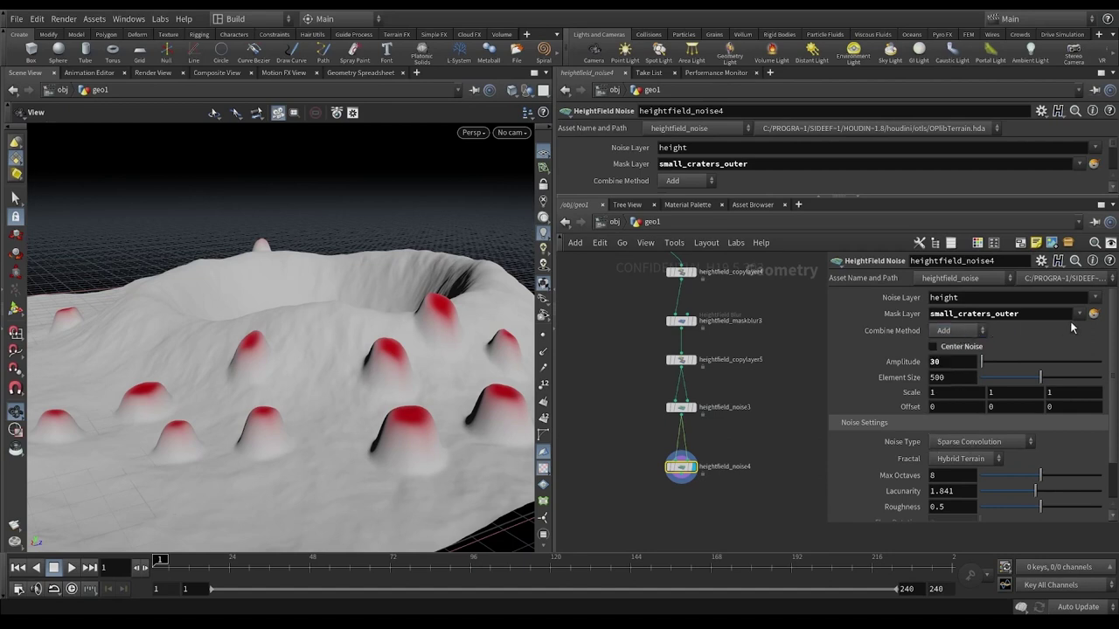
click(1081, 314)
click(1068, 416)
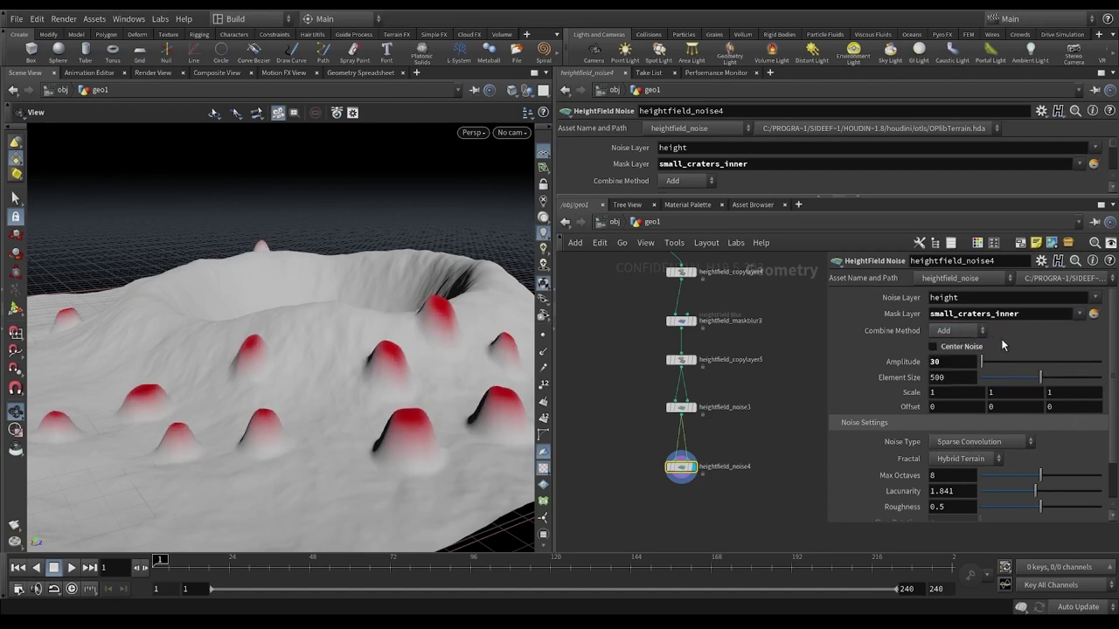
click(978, 332)
click(947, 355)
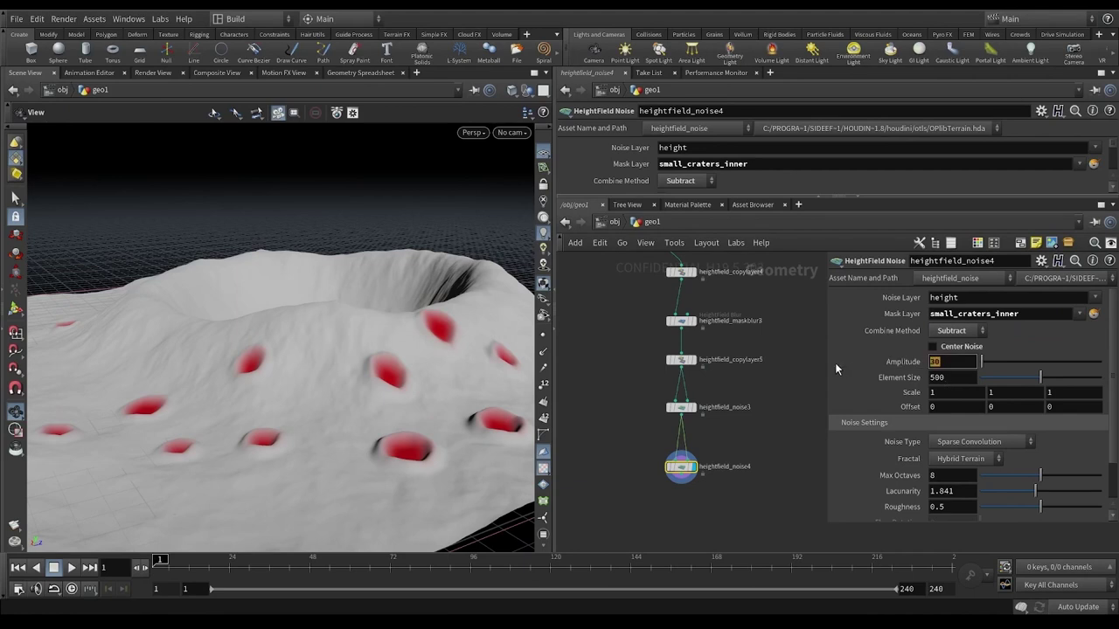
Set the subtracting noise node's amplitude to 40 and its element size to about 509.
text(40)
key(Return)
click(925, 378)
drag(1040, 377, 1007, 382)
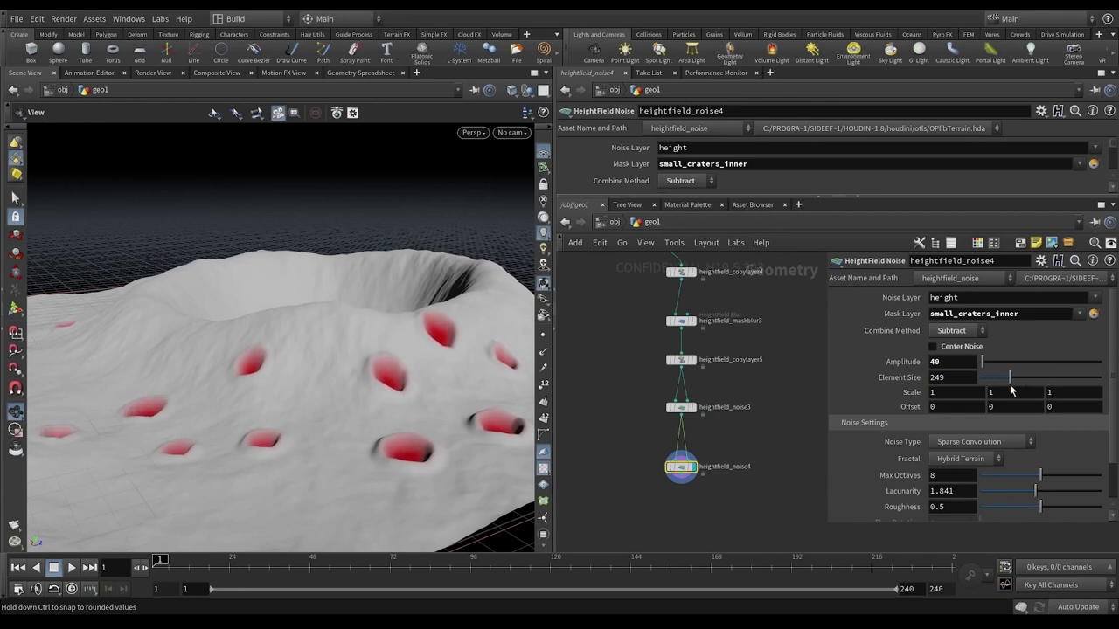
middle_drag(425, 398, 410, 340)
right_drag(410, 340, 421, 424)
middle_drag(421, 424, 335, 335)
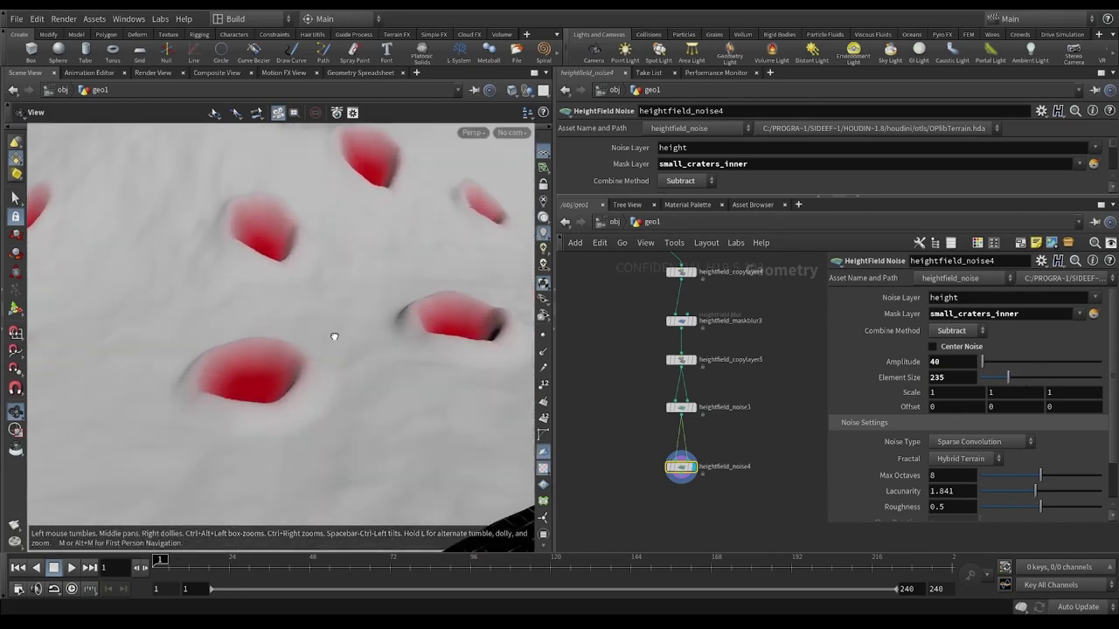
drag(1007, 378, 1044, 385)
Set the maximum of the HeightField Scatter node's variability range to 75.
right_drag(378, 317, 277, 243)
drag(277, 243, 413, 389)
right_drag(414, 389, 422, 379)
drag(418, 367, 397, 355)
right_drag(397, 355, 388, 344)
drag(388, 344, 381, 382)
scroll(742, 370, down, 5)
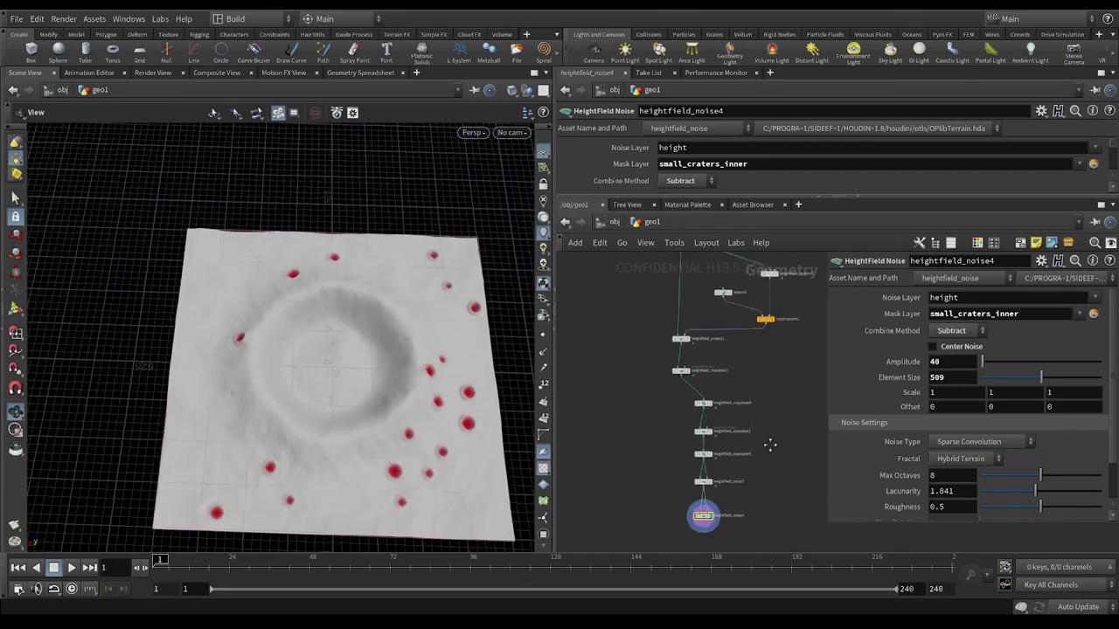
scroll(752, 422, up, 5)
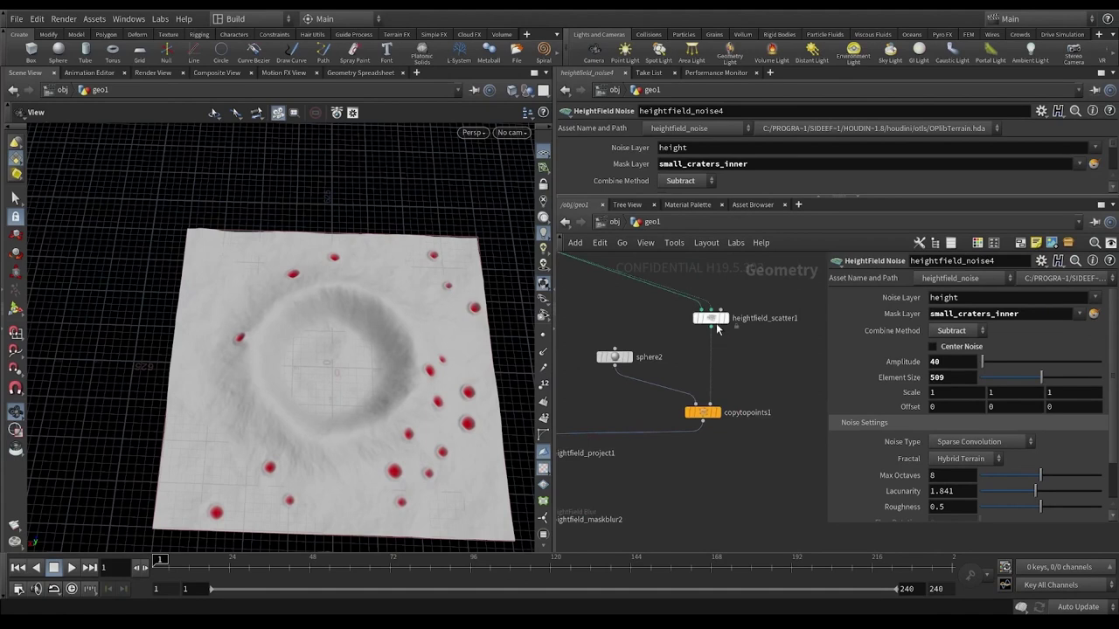
click(711, 318)
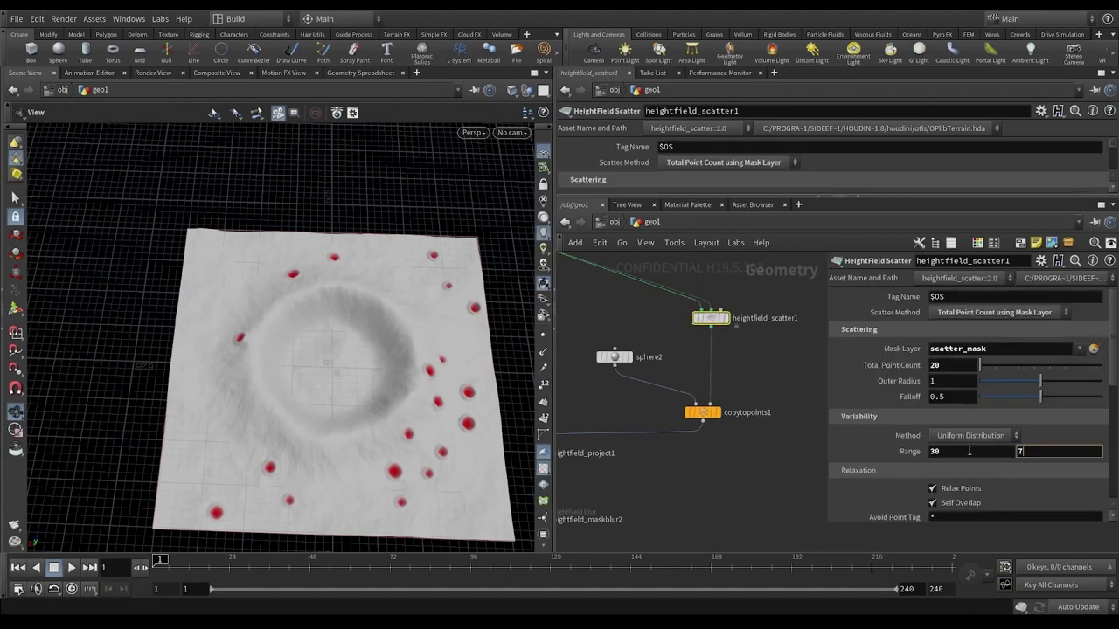
drag(436, 422, 526, 429)
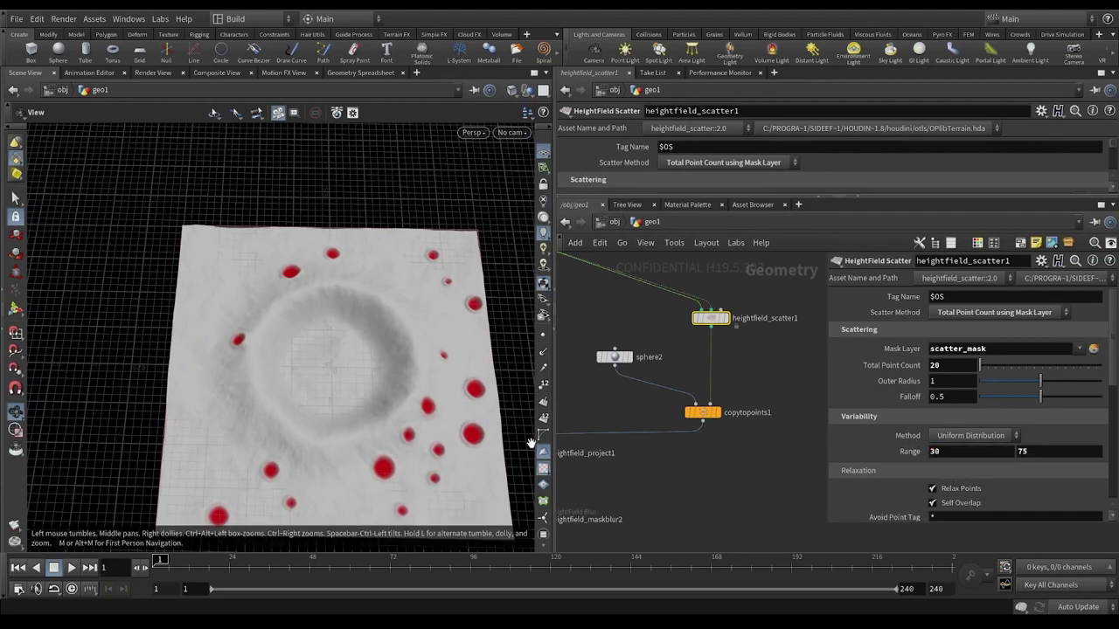
Set the minimum of the scatter variability range to 40 and inspect the craters across the terrain.
drag(931, 453, 839, 451)
text(40)
key(Return)
drag(452, 432, 435, 355)
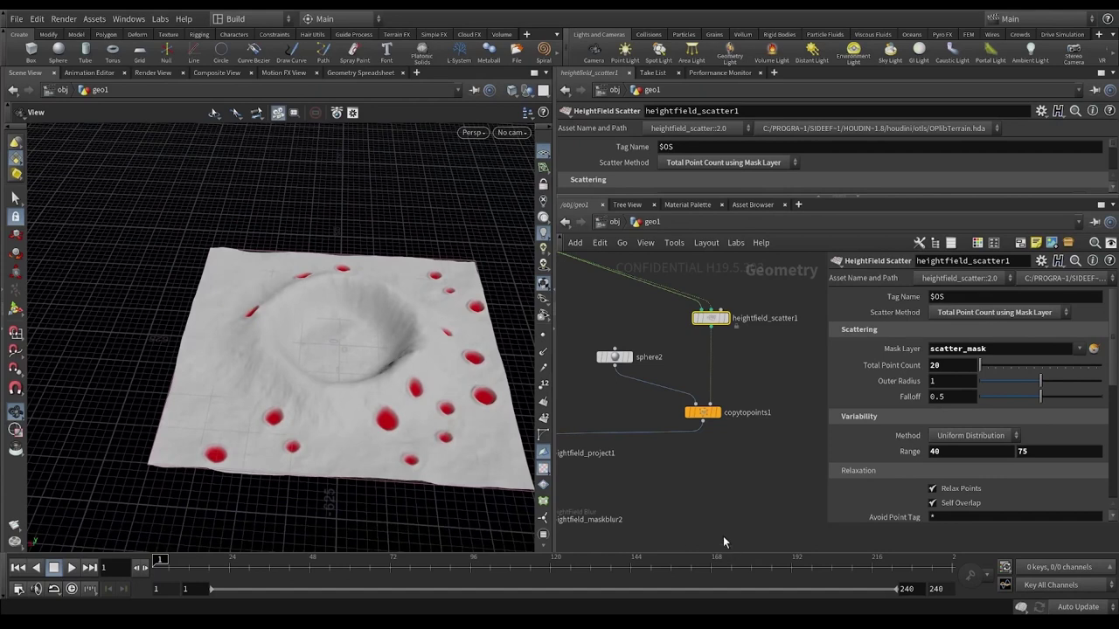
middle_drag(728, 546, 724, 503)
right_drag(462, 437, 414, 477)
drag(415, 477, 421, 515)
Add a HeightField Flow Field node below the last noise node, connect and display it, and offset it to one side.
middle_drag(682, 509, 712, 411)
right_drag(712, 411, 718, 463)
middle_drag(721, 544, 712, 435)
scroll(712, 436, up, 5)
middle_drag(635, 391, 677, 420)
scroll(677, 378, up, 2)
middle_drag(676, 376, 686, 382)
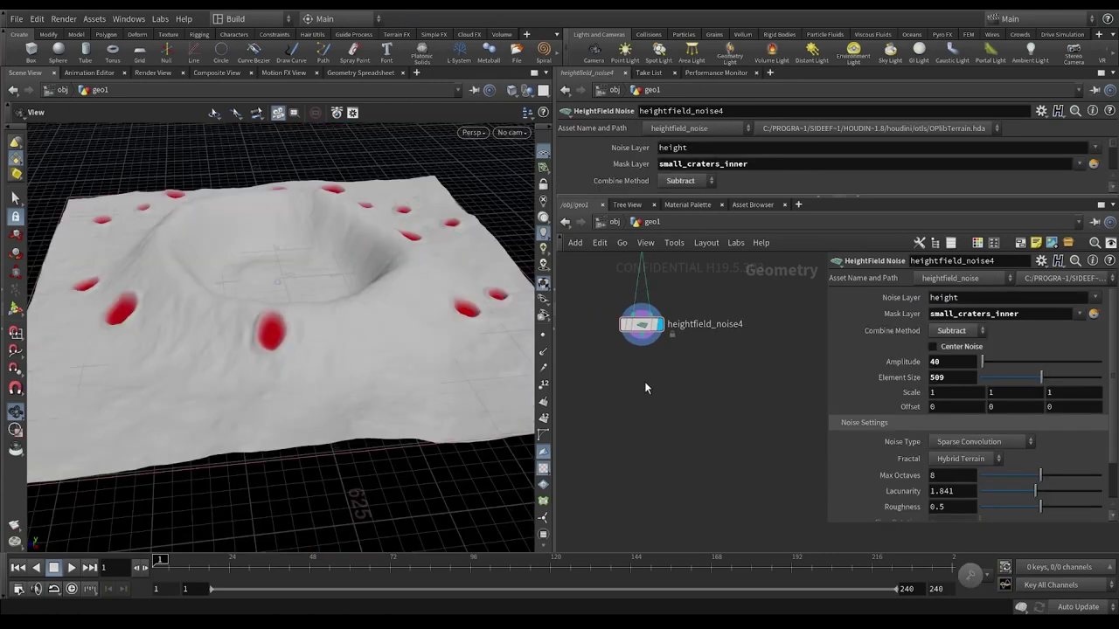
key(Tab)
text(f)
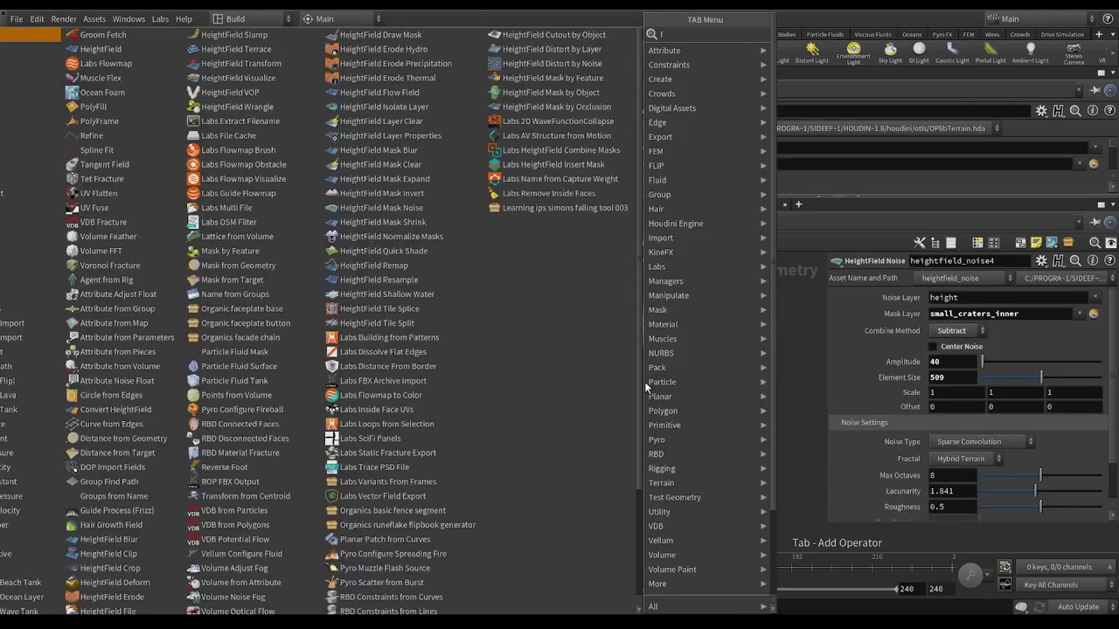
key(BackSpace)
text(hffl)
key(Return)
click(645, 383)
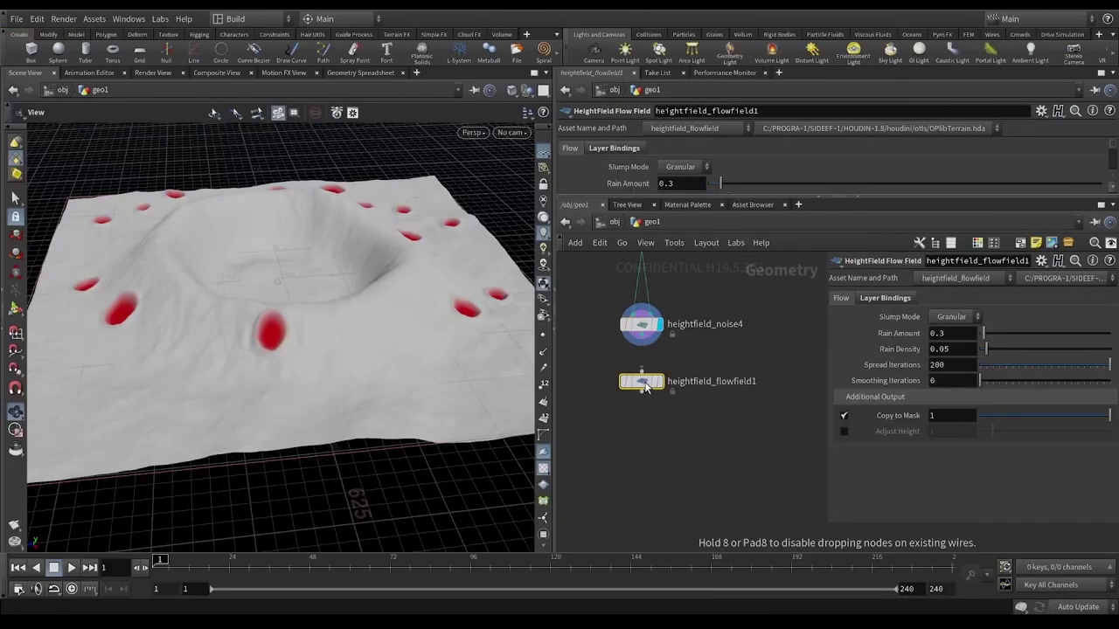
click(644, 385)
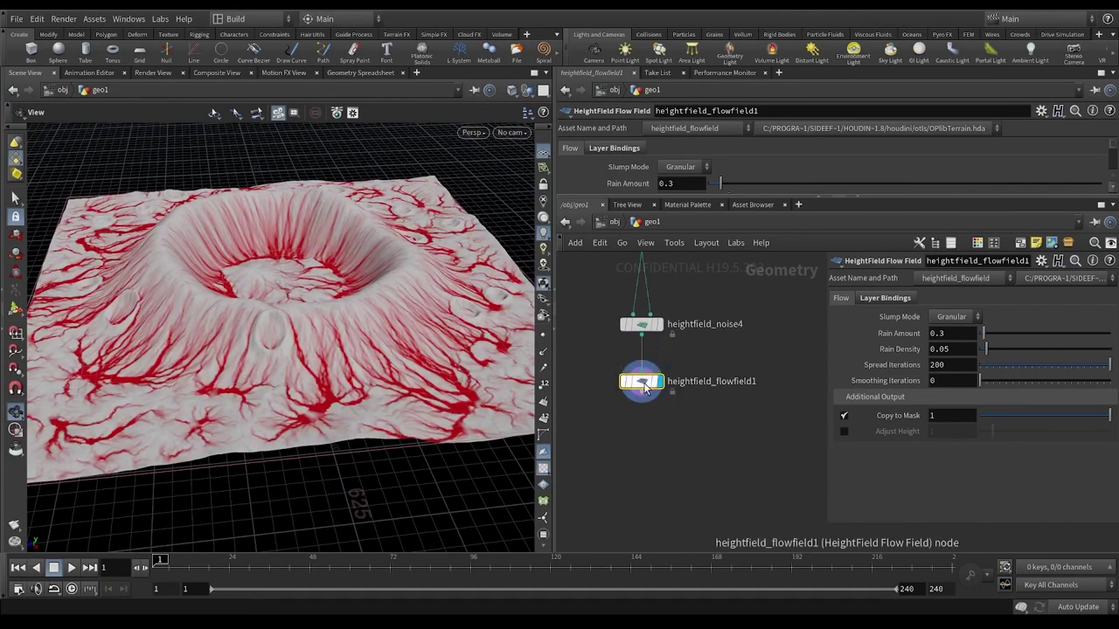
drag(644, 386, 690, 397)
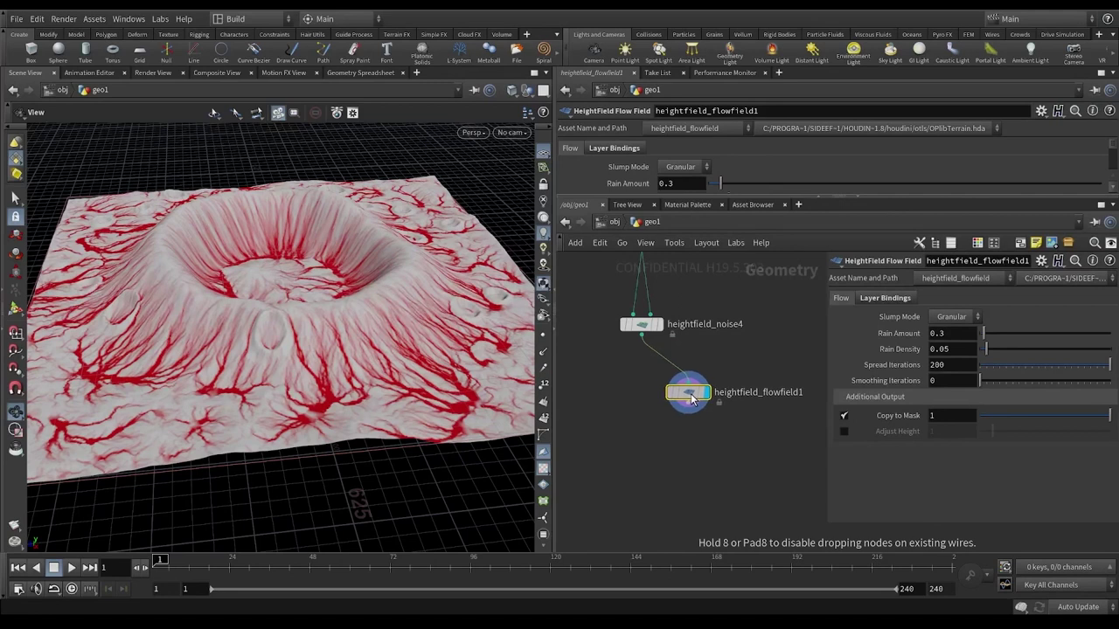
Add a HeightField Isolate Layer node below the flow field node, connect it and display it.
mouse_move(382, 318)
mouse_down()
mouse_move(358, 301)
mouse_move(365, 308)
mouse_up()
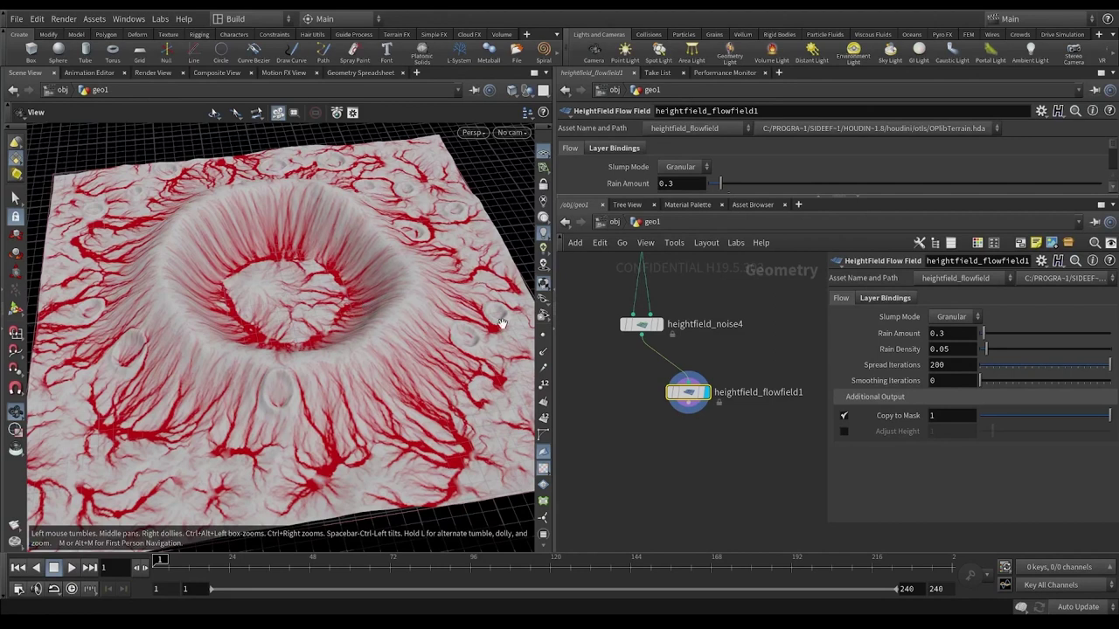
key(Tab)
text(isl)
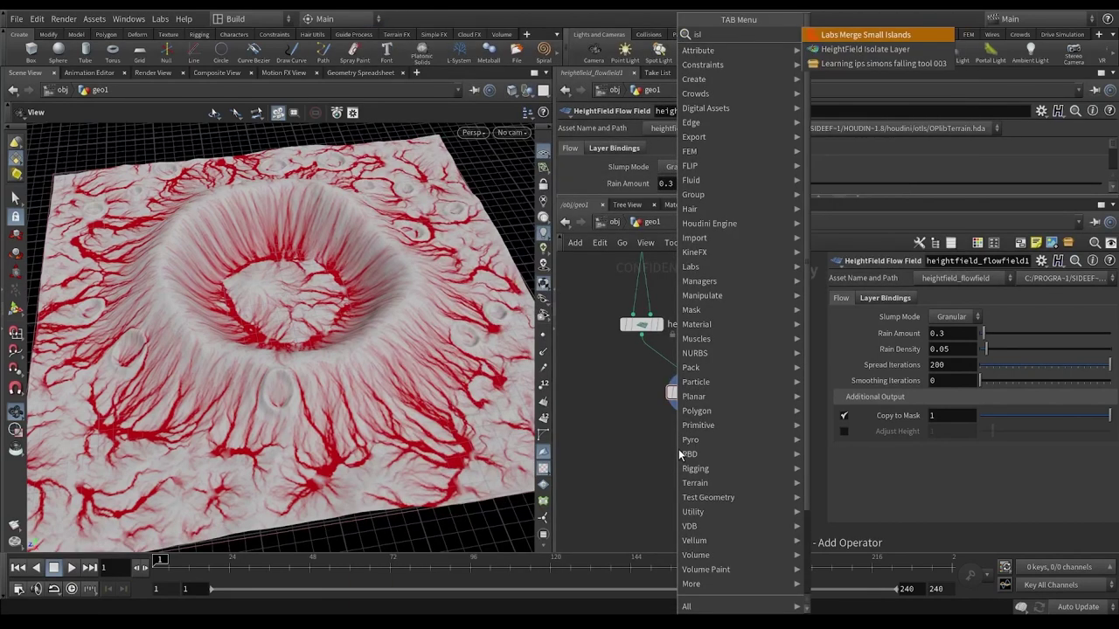
key(Down)
key(Return)
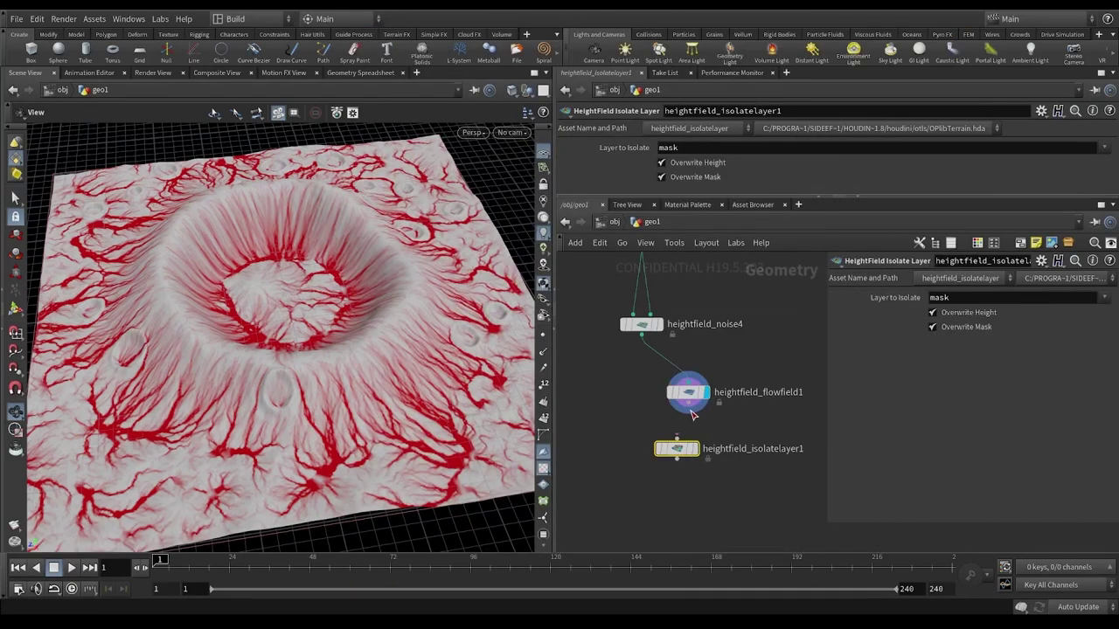
click(698, 453)
drag(698, 453, 741, 452)
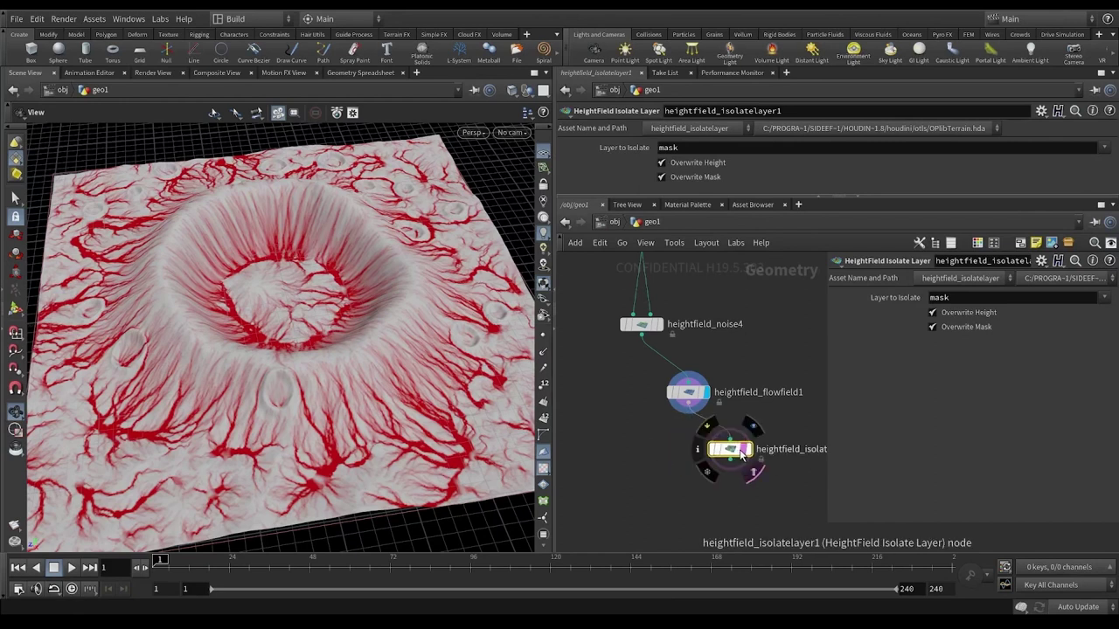
click(745, 449)
Inspect the flow, flowdir.x, flowdir.y, flowdir.z and water layers through the isolate node, and delete that node.
click(1105, 299)
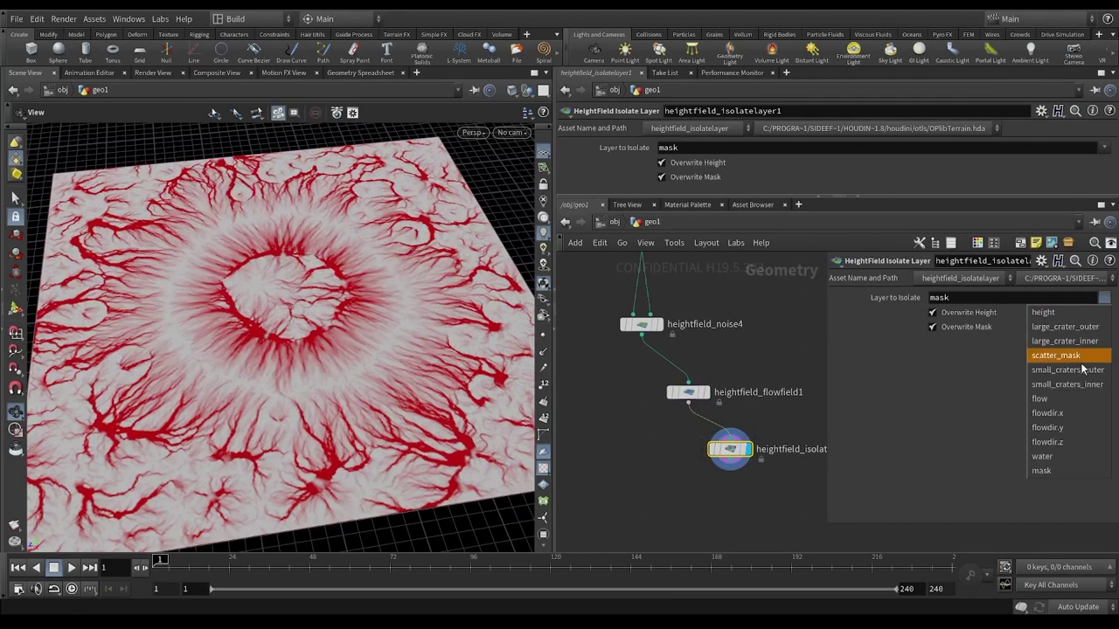
click(1075, 398)
click(1105, 298)
click(1047, 412)
click(1105, 298)
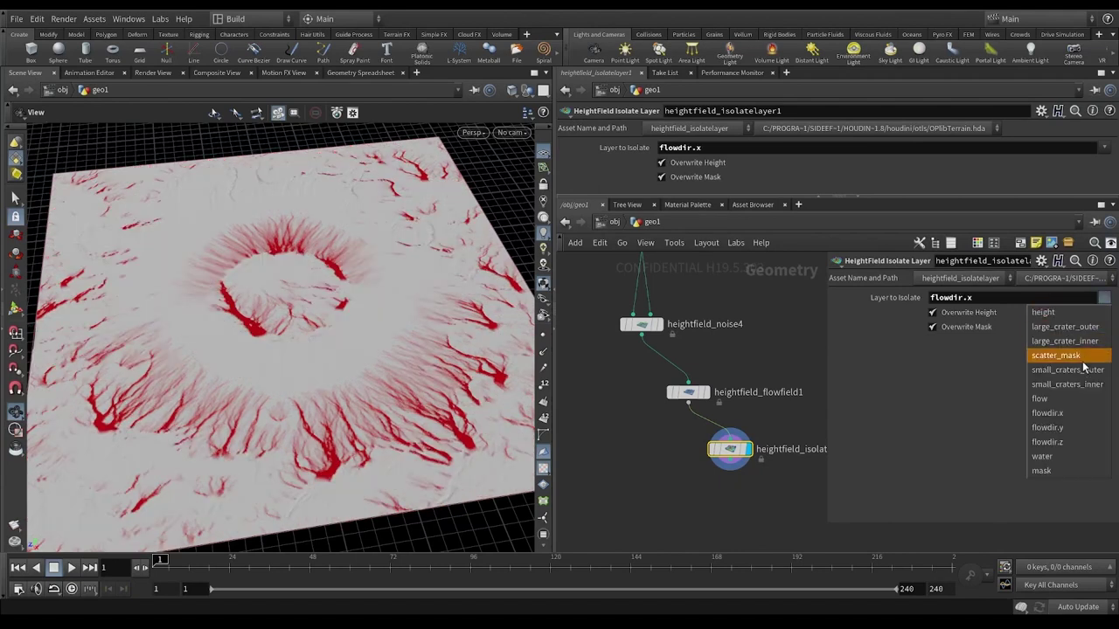
click(1071, 427)
click(1103, 299)
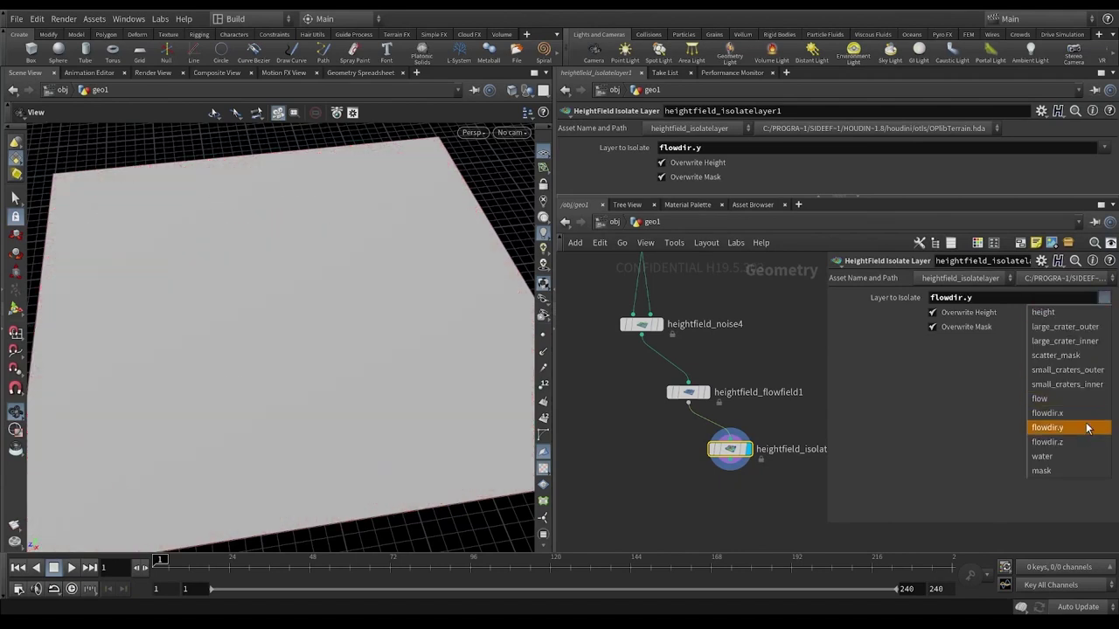
click(1083, 443)
click(1102, 298)
click(1065, 457)
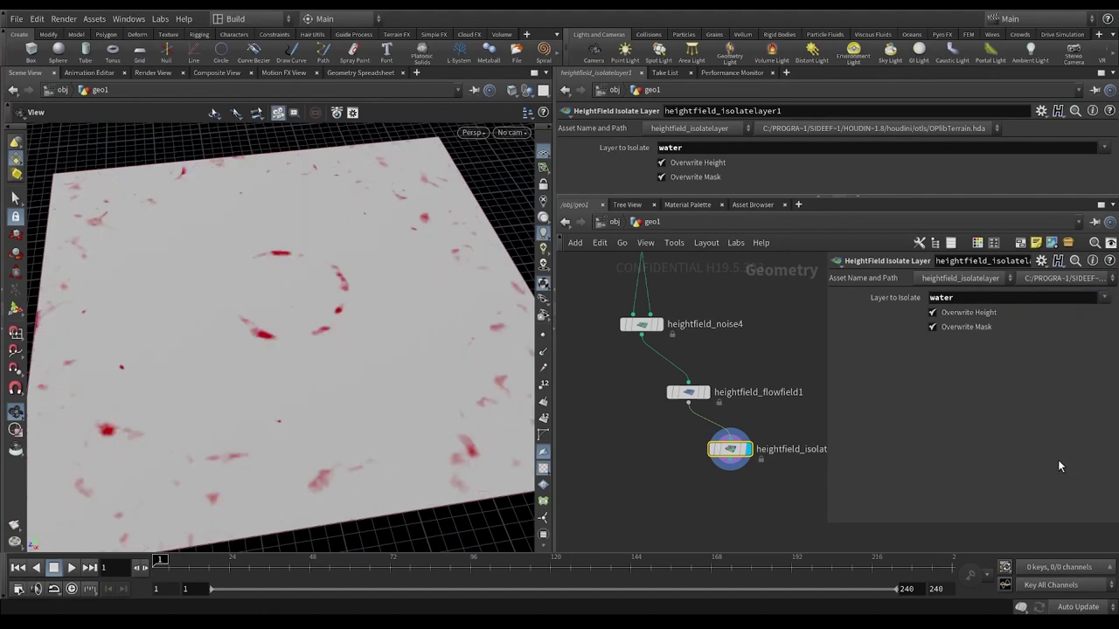
middle_drag(790, 421, 712, 410)
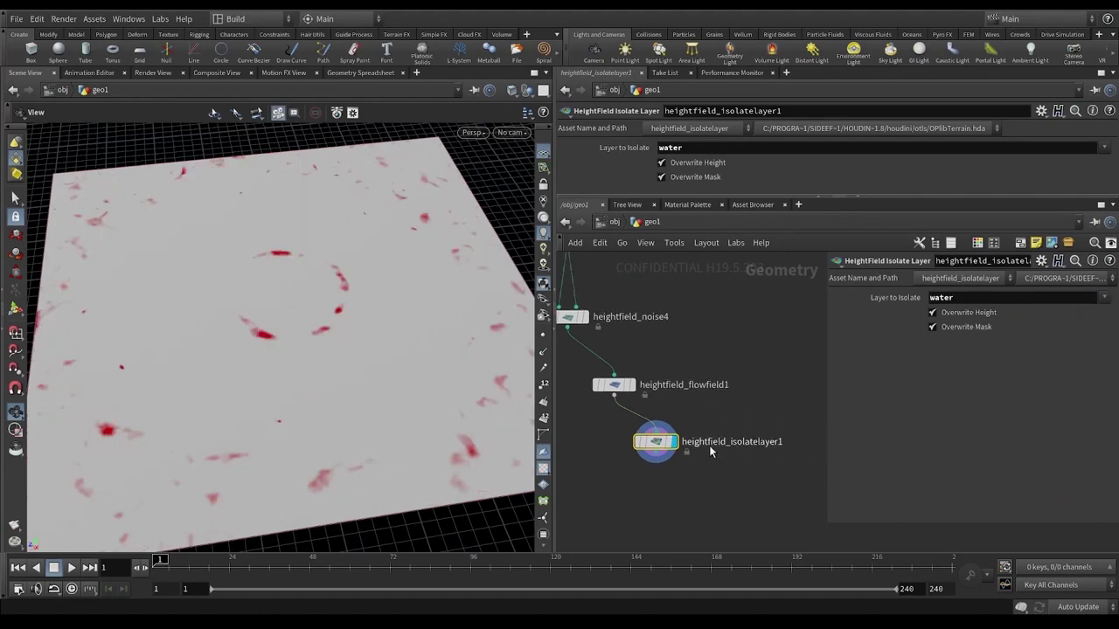
key(Delete)
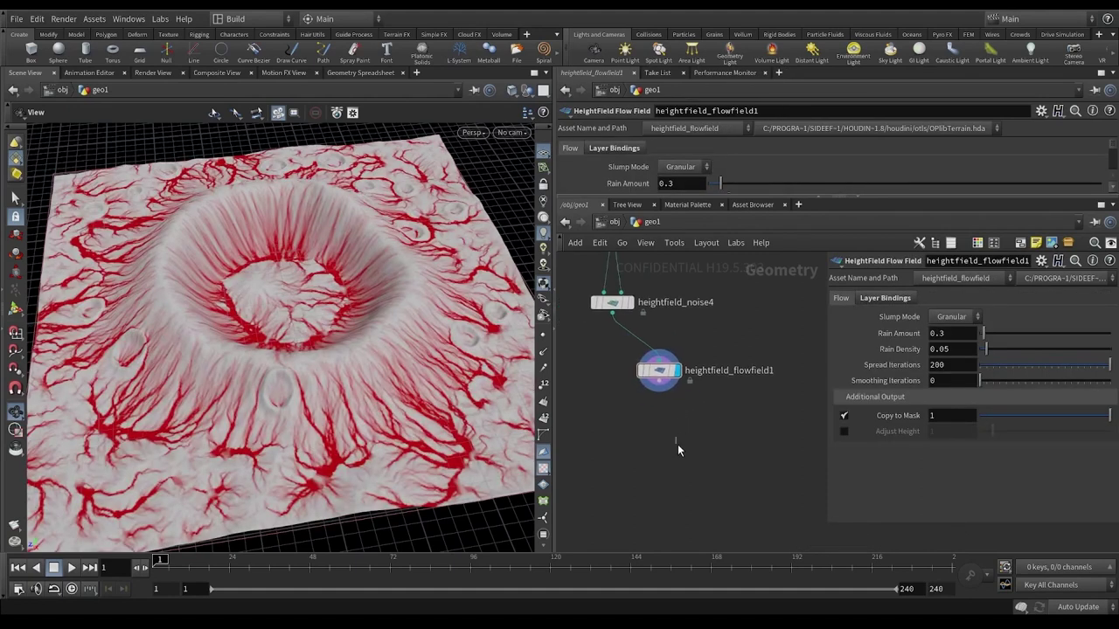
Add a HeightField Distort by Layer node, wire the flow field output into both its inputs and display it.
key(Tab)
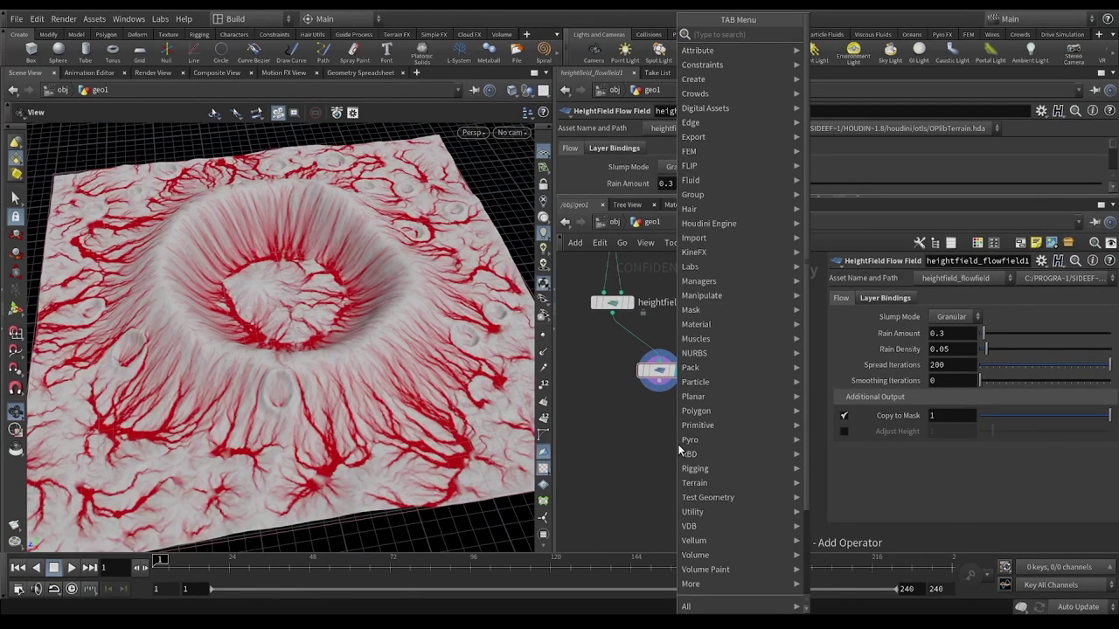
text(hfdis)
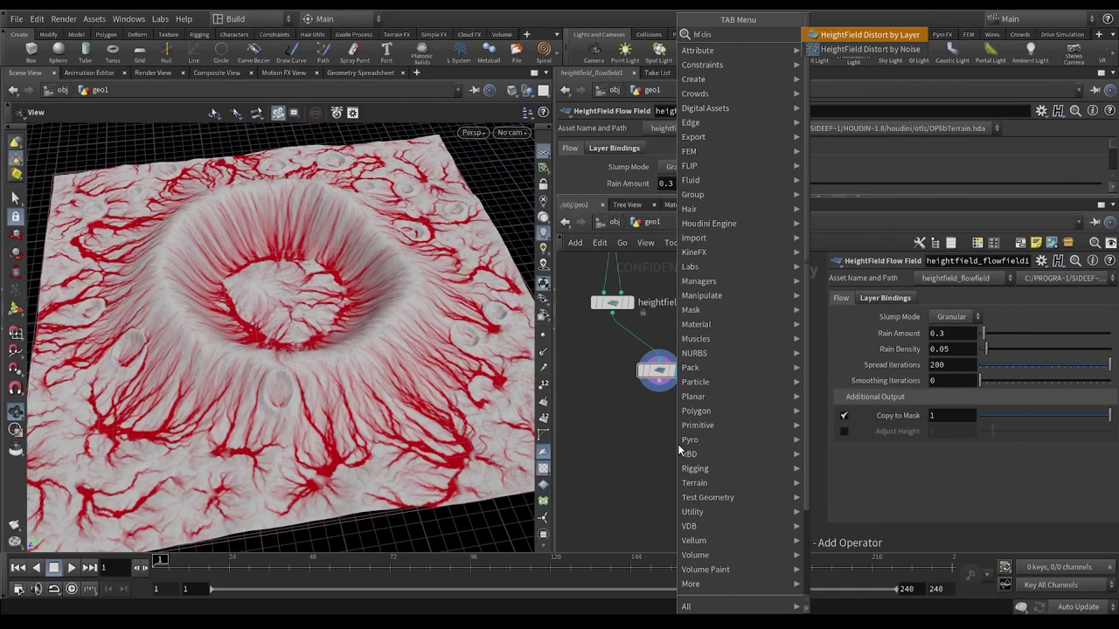
key(Return)
click(677, 444)
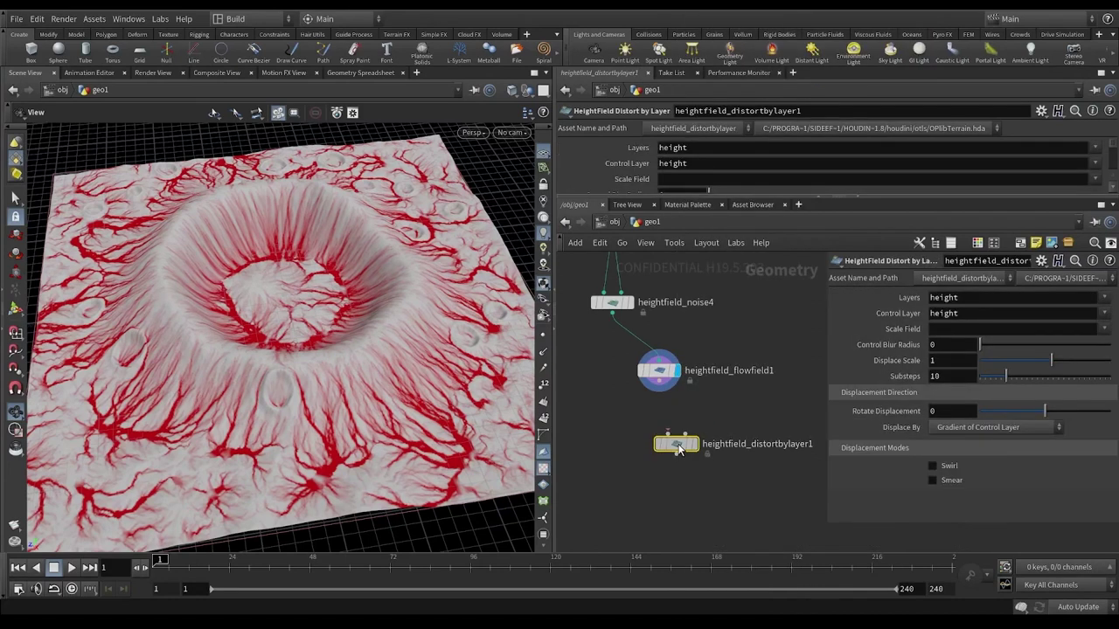
drag(679, 449, 662, 456)
drag(659, 382, 672, 451)
click(677, 451)
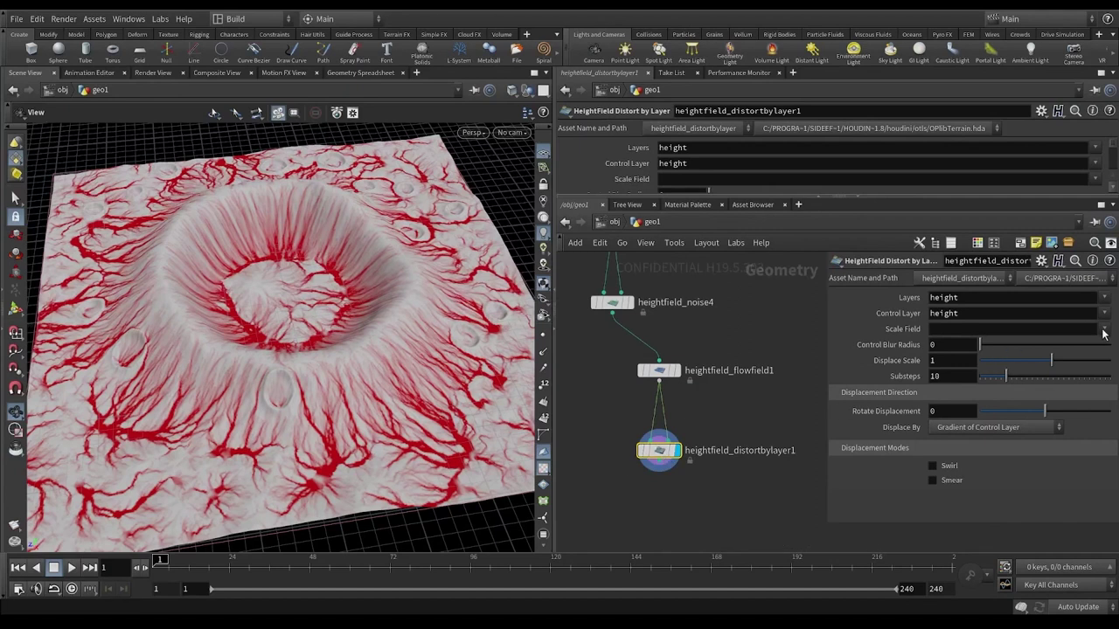
Set the distort node's scale field to flow and its displace scale to 6.51, and inspect the crater slopes up close.
click(659, 371)
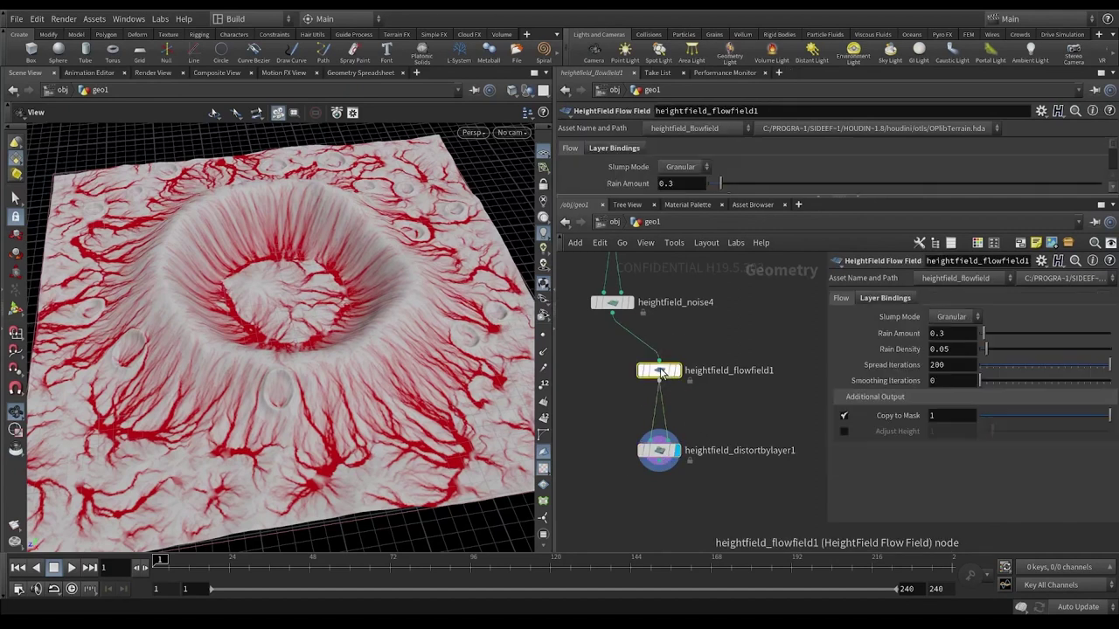
click(663, 453)
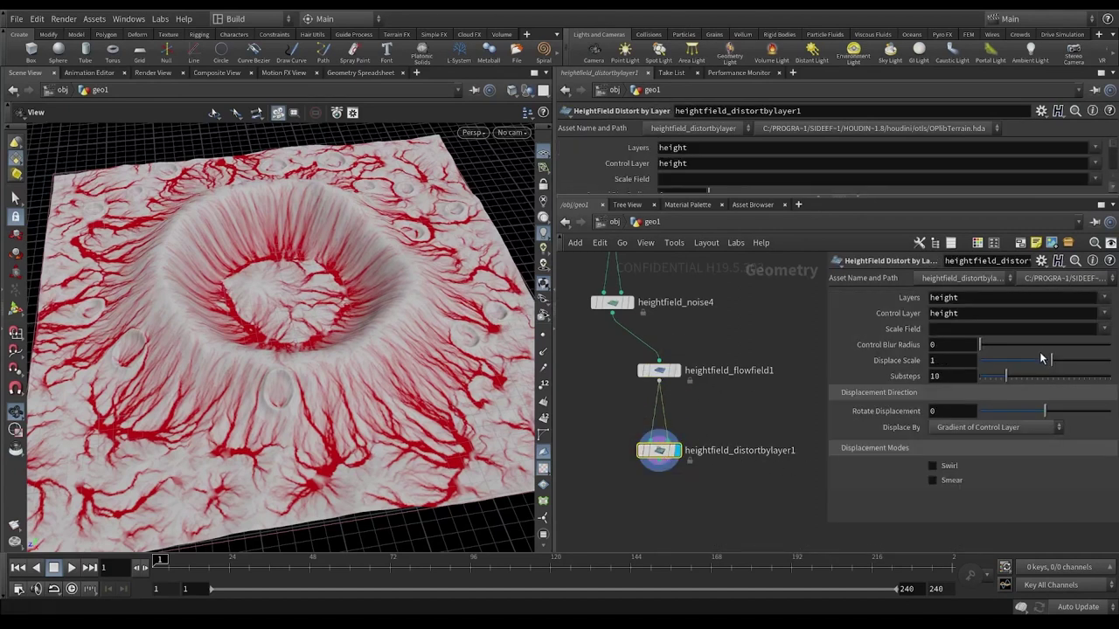
click(1103, 330)
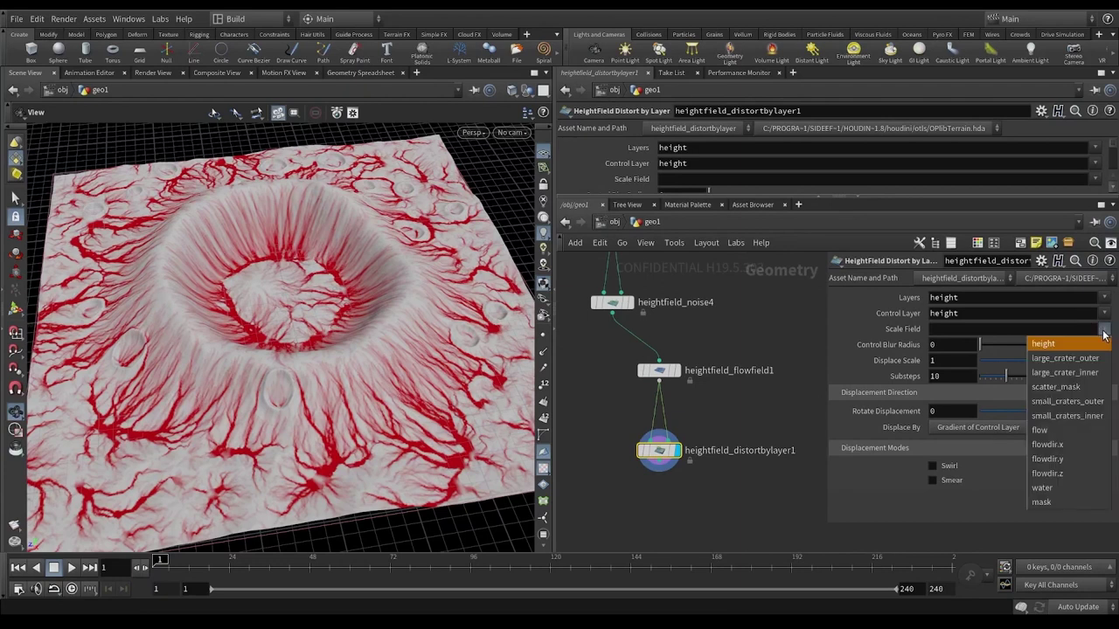
click(1063, 430)
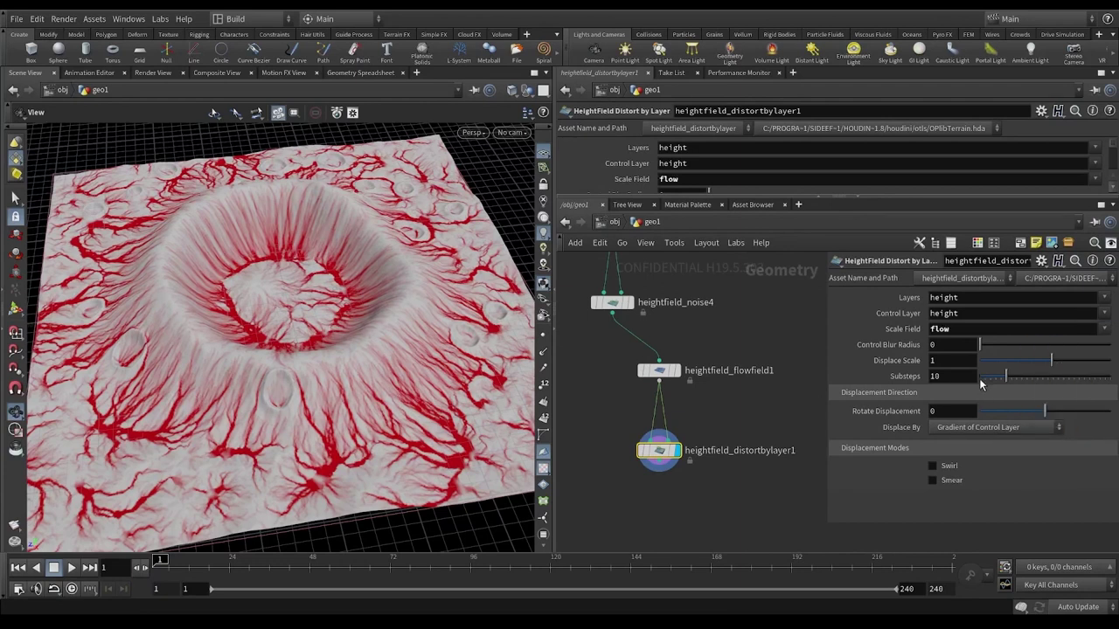
drag(1071, 360, 1080, 360)
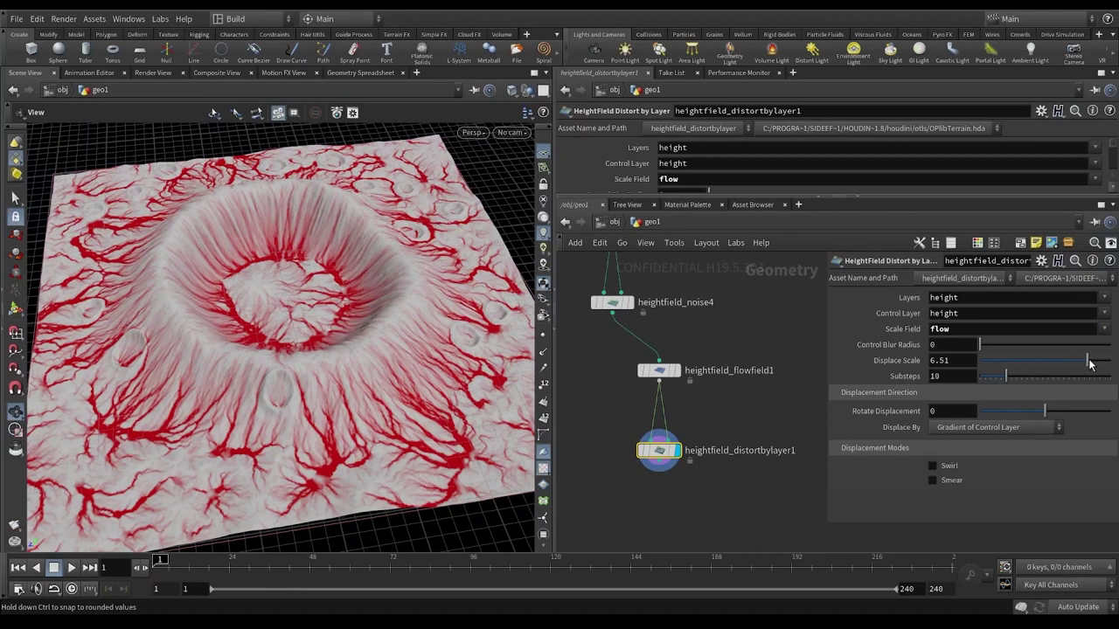
scroll(332, 367, up, 10)
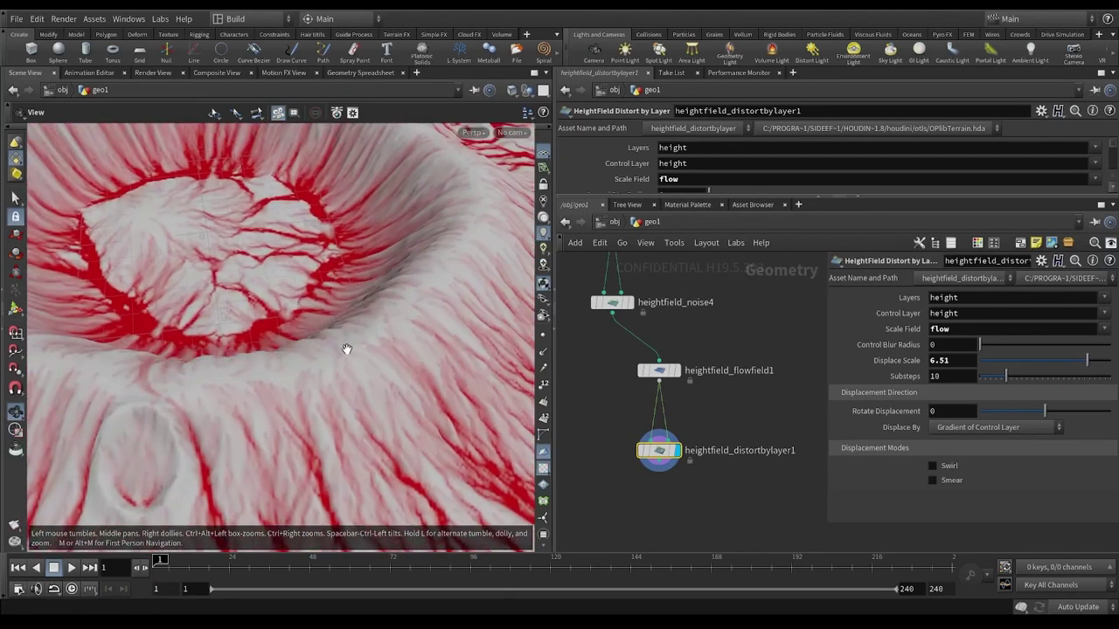
scroll(346, 349, up, 10)
Try a negative displace scale of -9.66 on the distort node and inspect the crater from a low angle.
drag(1042, 359, 988, 374)
drag(377, 270, 391, 363)
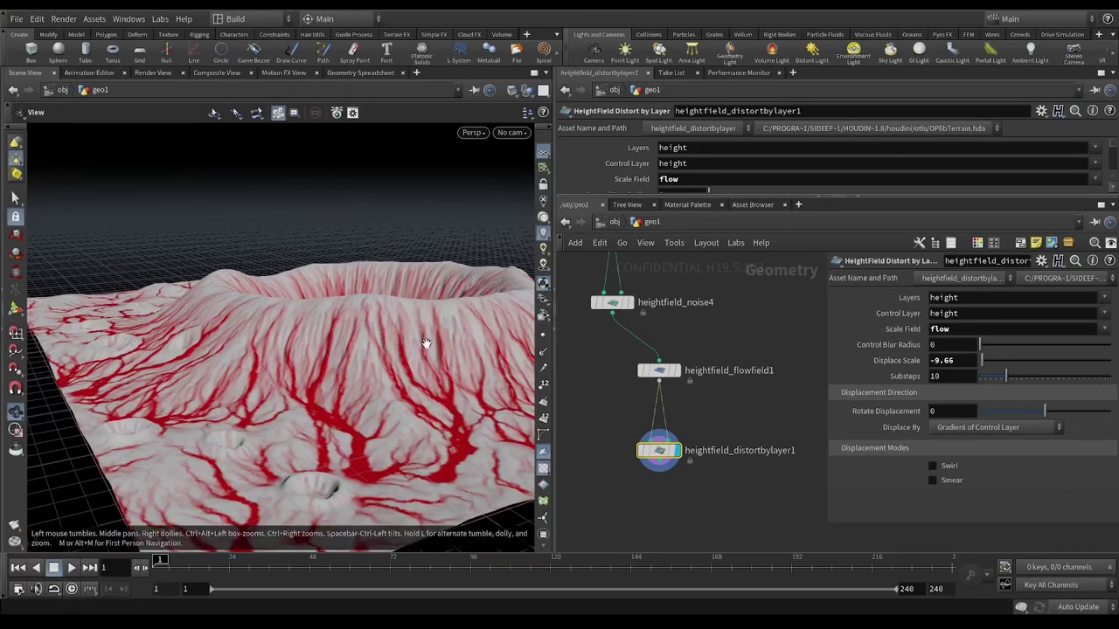
drag(495, 341, 349, 324)
Set the distort node's displace scale to 6.85 and inspect the crater slopes.
drag(988, 368, 1088, 371)
right_drag(333, 318, 404, 337)
drag(391, 329, 444, 350)
drag(1087, 360, 1091, 364)
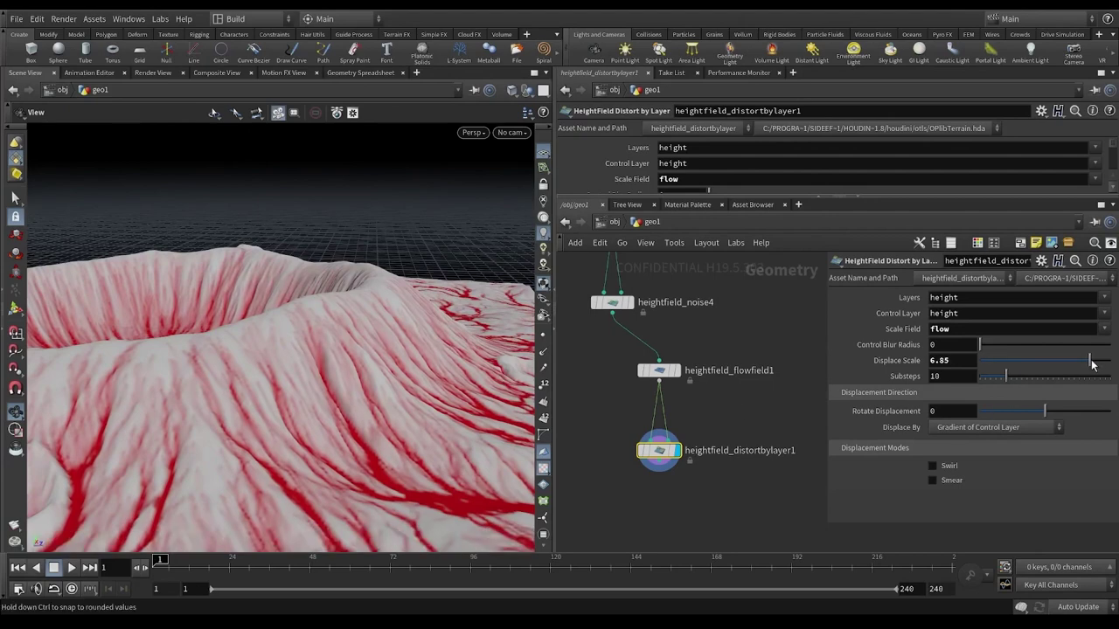
drag(399, 320, 293, 354)
click(657, 370)
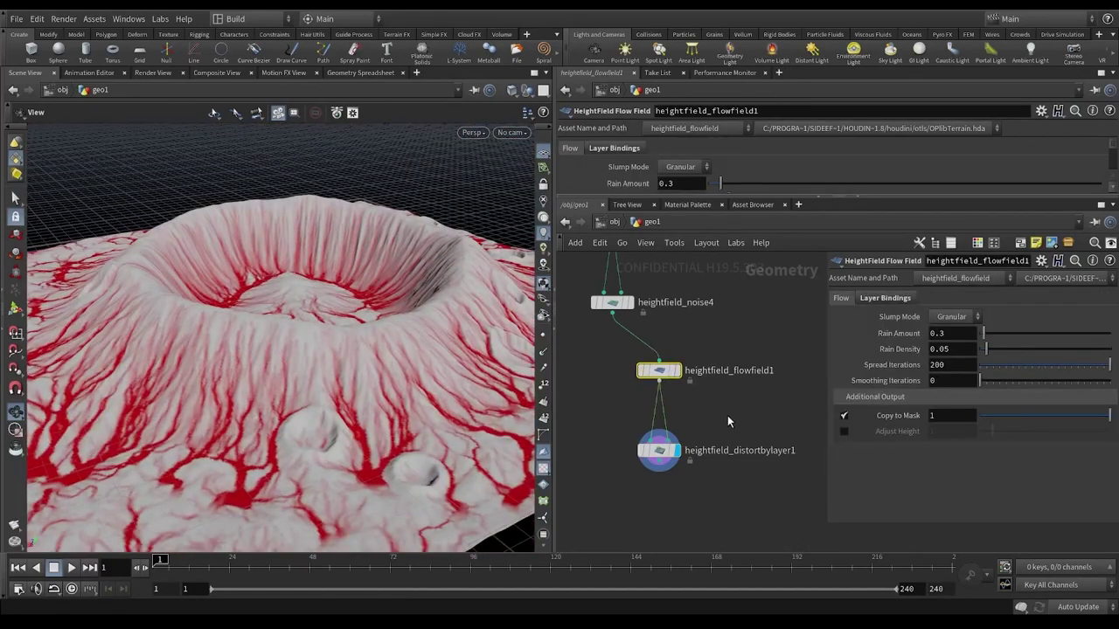
click(657, 451)
middle_drag(728, 510, 698, 433)
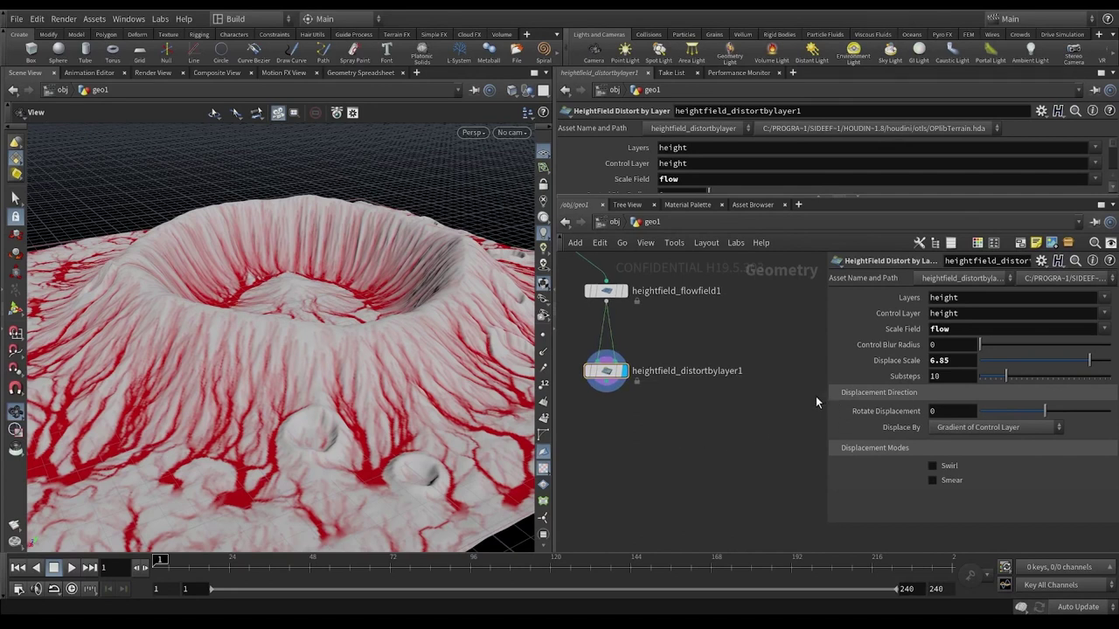
key(Tab)
text(hf re)
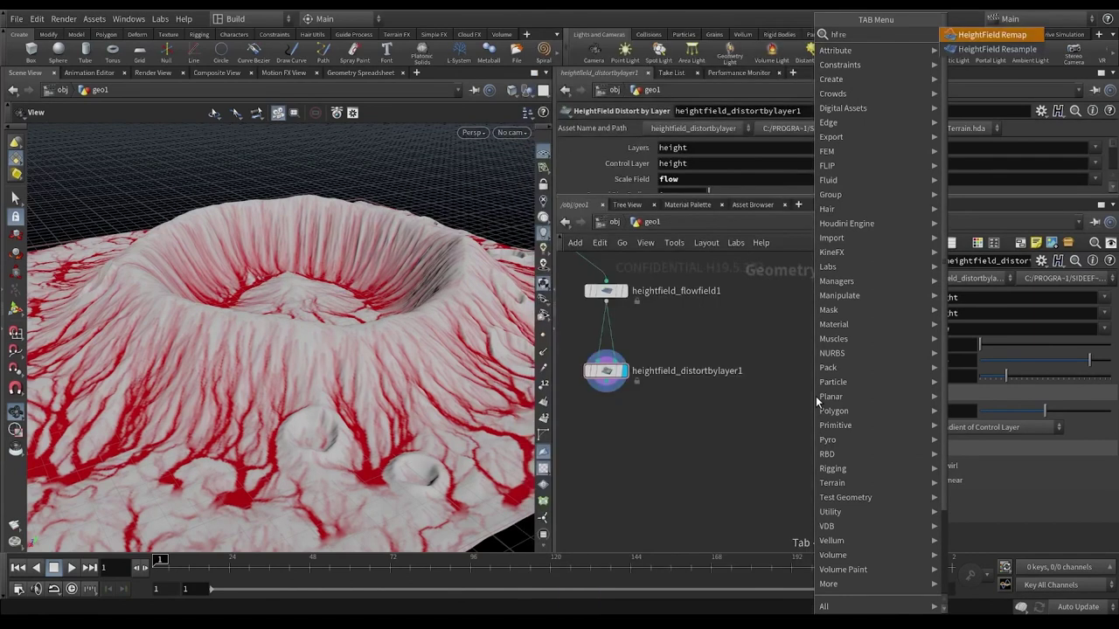
key(Return)
click(625, 418)
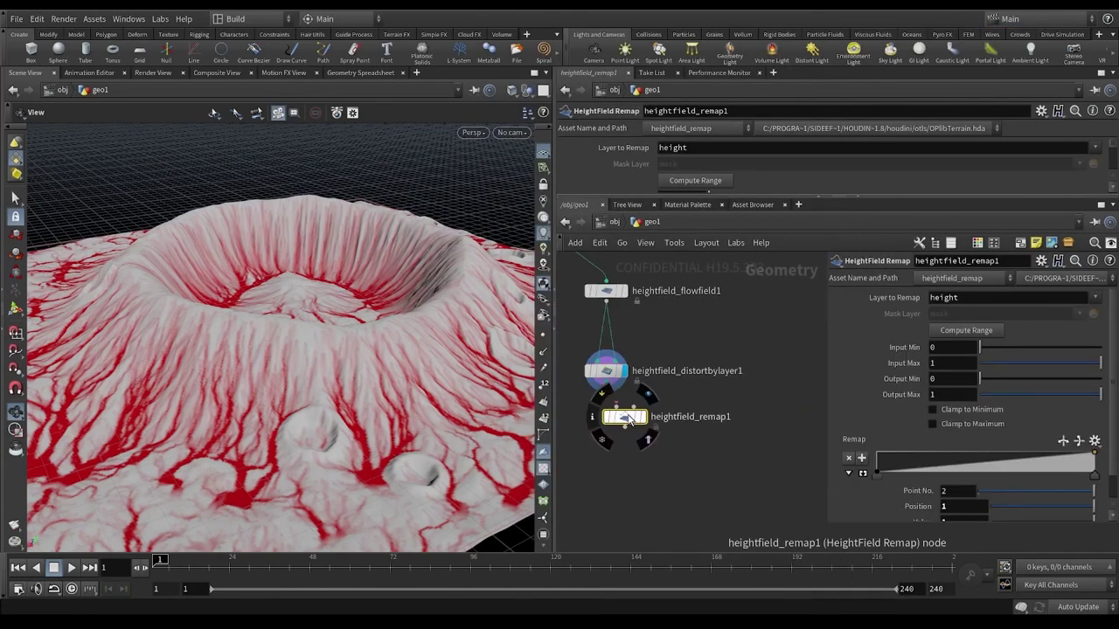
key(Delete)
Add a HeightField Resample node below the distort node, connect it and display it.
scroll(272, 448, up, 5)
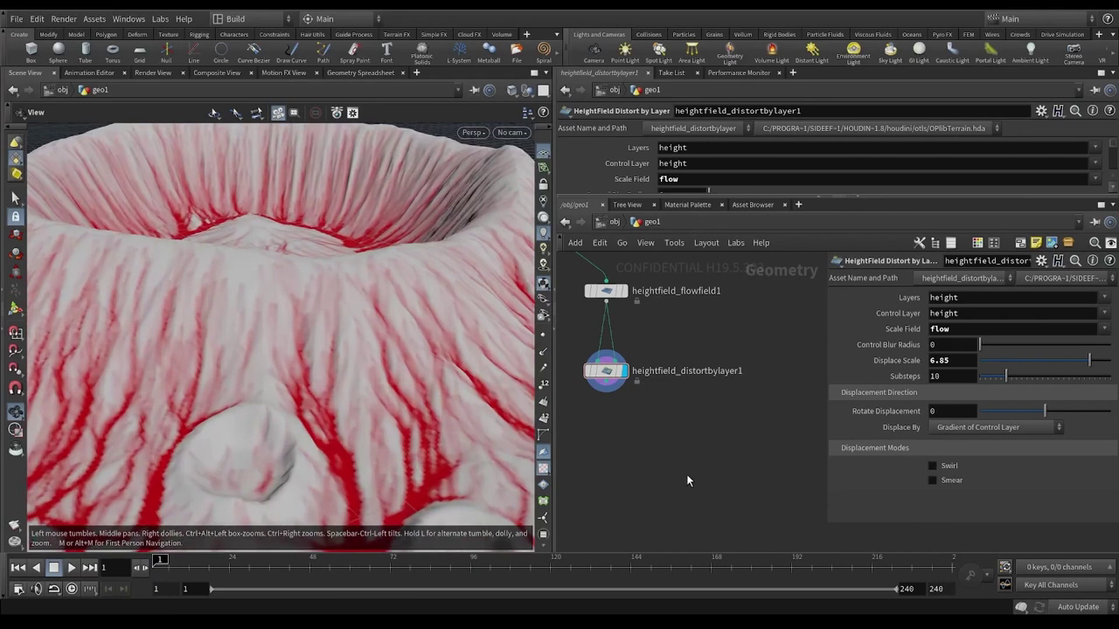
key(Tab)
text(hf res)
key(Return)
click(687, 475)
drag(607, 382, 680, 435)
click(702, 474)
scroll(428, 372, down, 5)
mouse_move(387, 362)
mouse_down()
mouse_move(347, 394)
mouse_move(412, 379)
mouse_move(388, 362)
mouse_up()
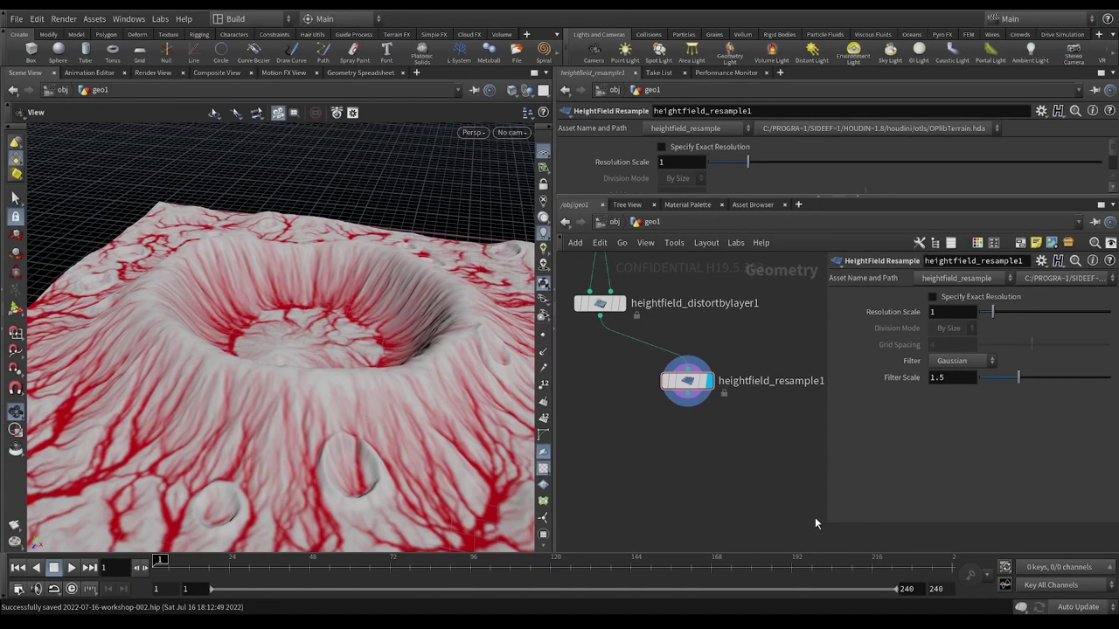
scroll(690, 459, down, 4)
scroll(699, 437, up, 2)
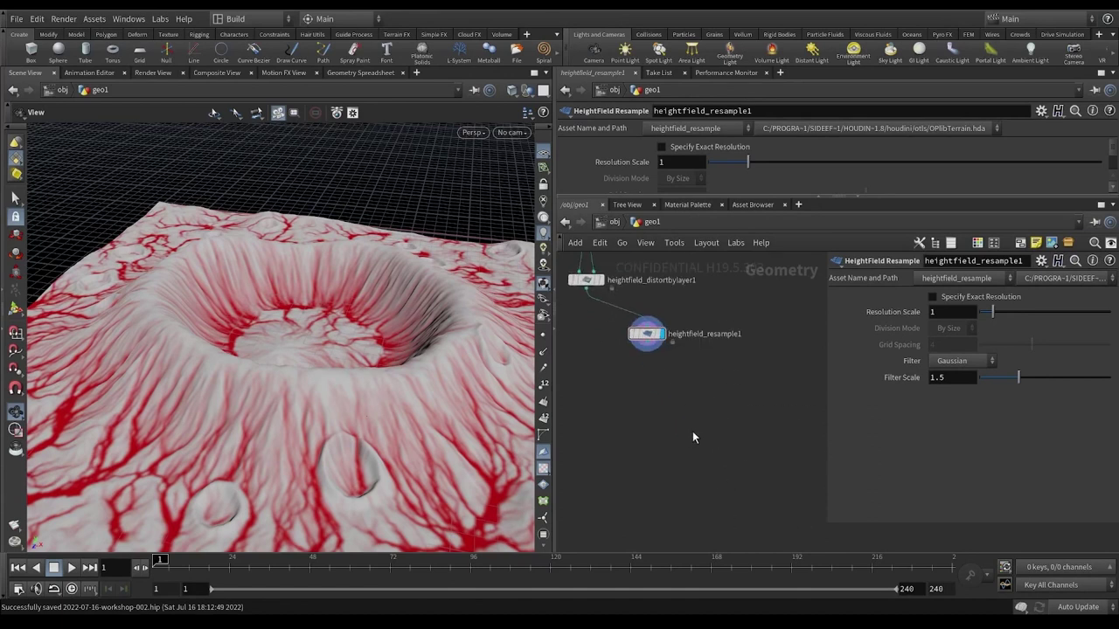
key(Tab)
text(mask)
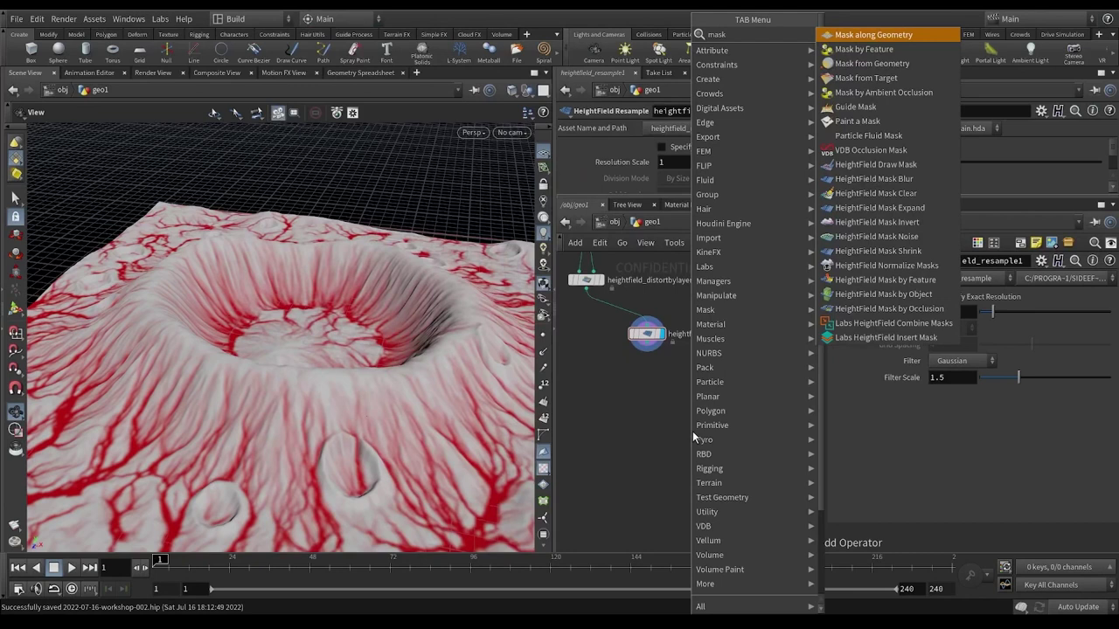
text( by)
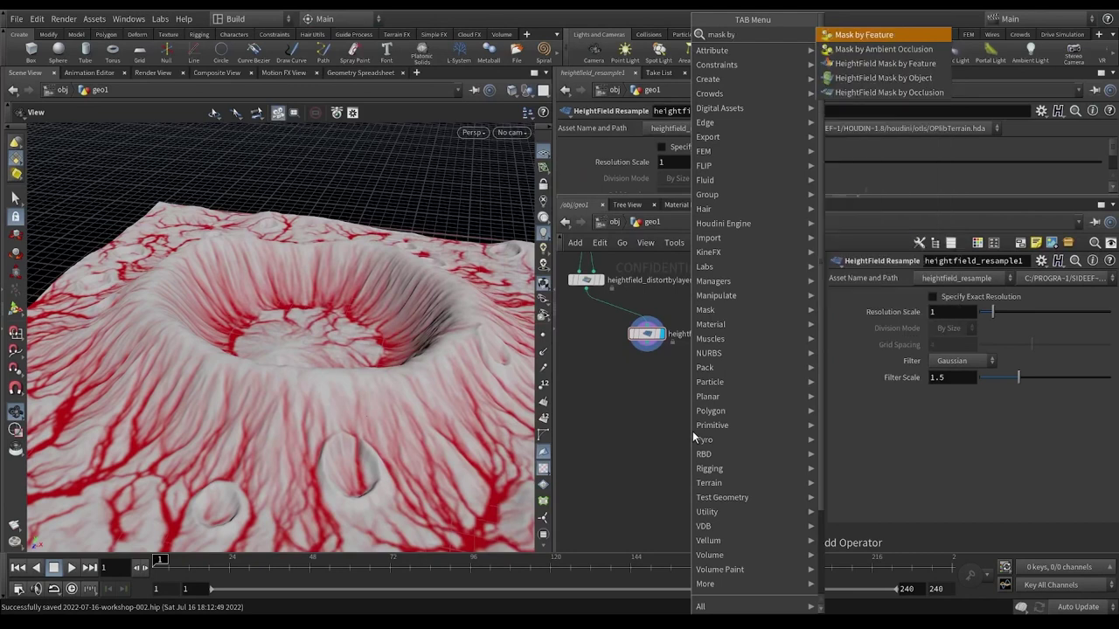
click(883, 78)
click(737, 400)
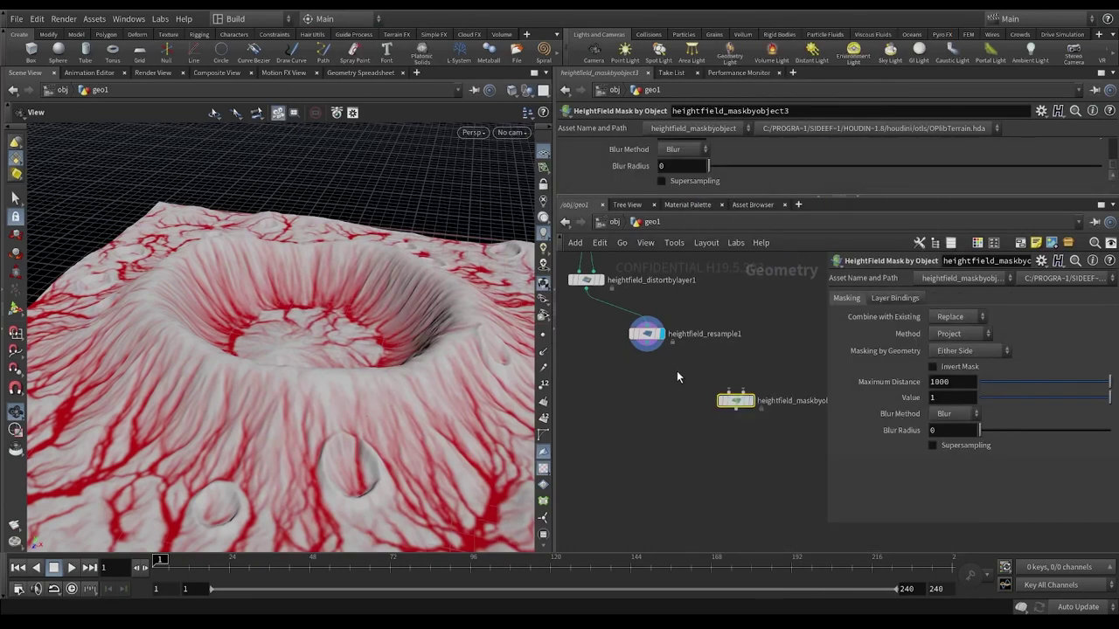
key(ctrl+z)
Add a HeightField Mask by Feature node below the resample node, connect it and display it.
key(Tab)
text(hf mask)
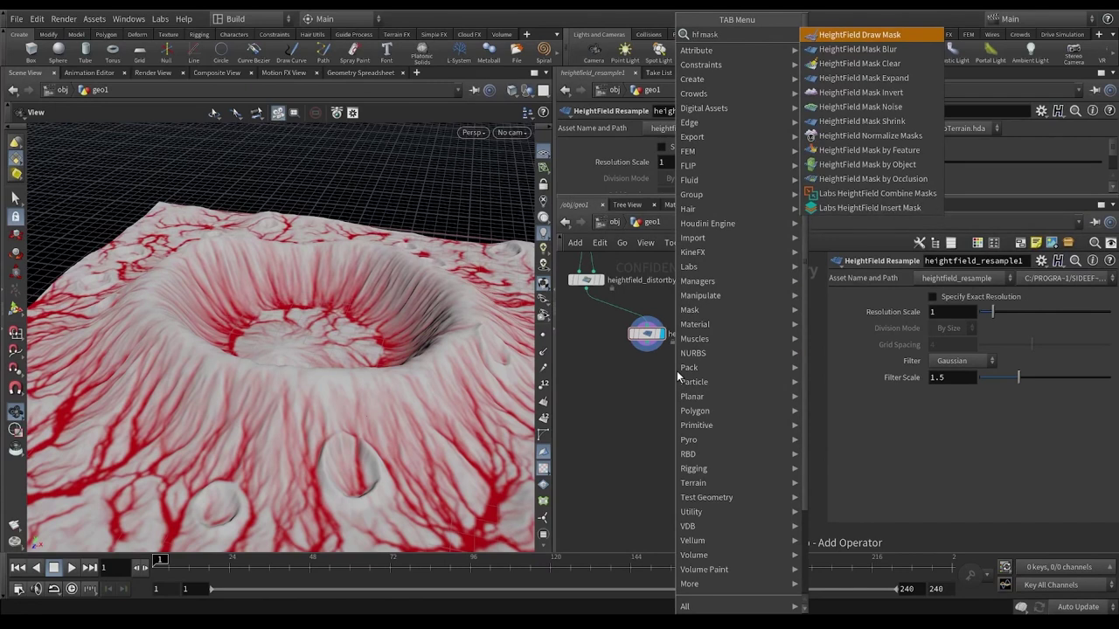
click(918, 151)
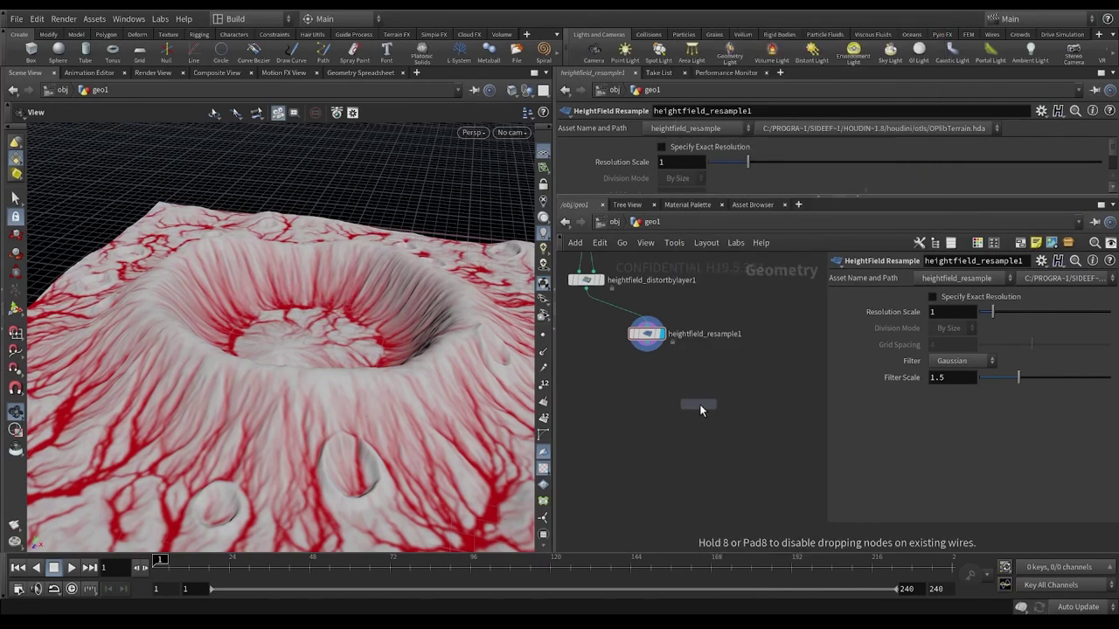
click(699, 404)
drag(699, 404, 648, 399)
drag(647, 346, 646, 390)
click(665, 398)
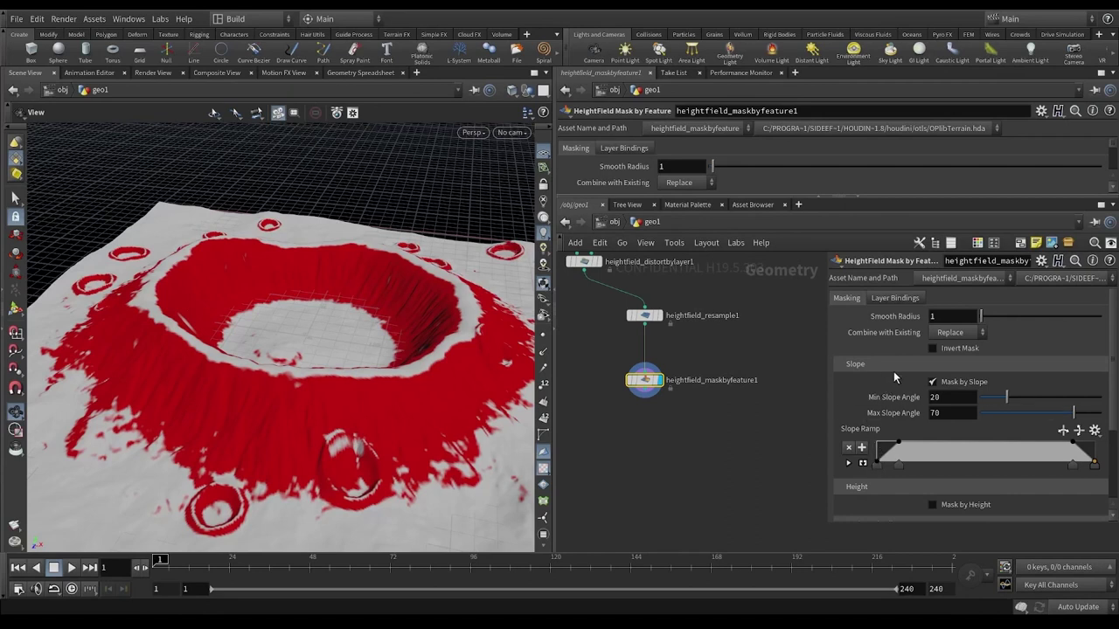
Move the mask by feature node aside in the network and widen its slope mask to a minimum angle of 0 and maximum of 90.
scroll(888, 394, down, 5)
scroll(943, 494, up, 3)
scroll(934, 477, up, 2)
scroll(939, 486, down, 4)
scroll(937, 486, up, 4)
drag(646, 382, 710, 387)
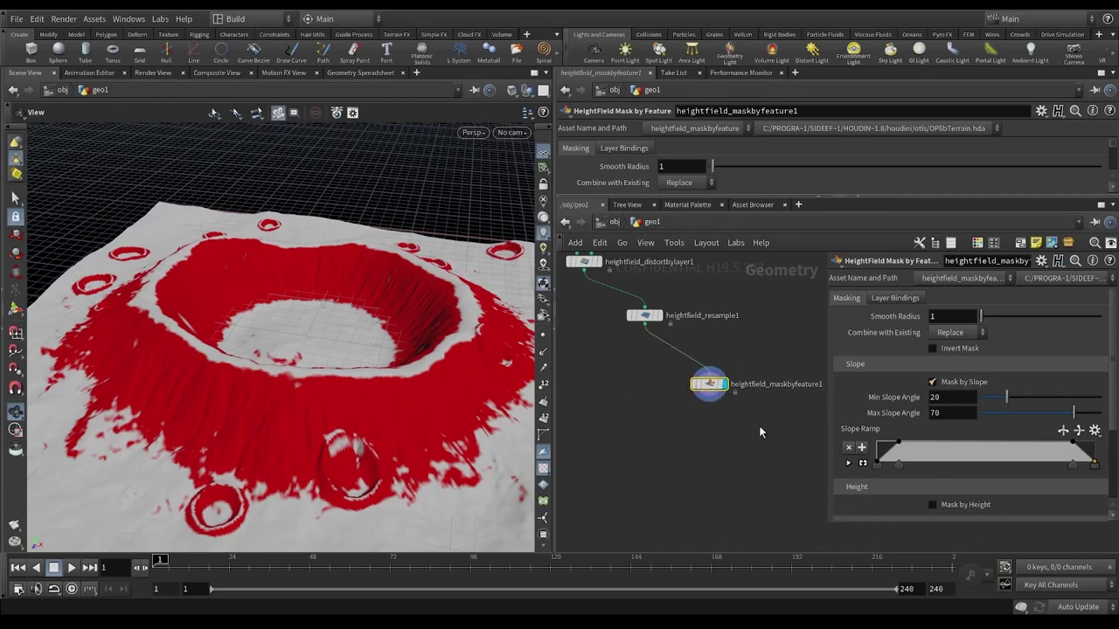
middle_drag(758, 426, 730, 418)
drag(1007, 398, 975, 399)
drag(1073, 412, 1114, 421)
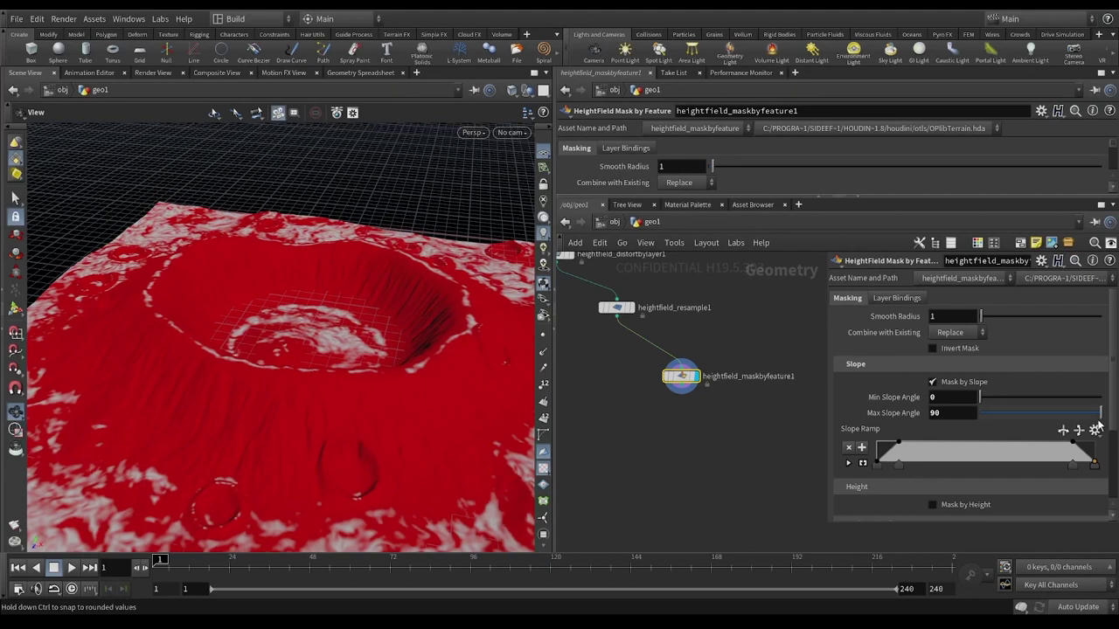
Delete the slope ramp's first peak point, shift the remaining peak to about three quarters along the ramp, and save the scene.
click(849, 449)
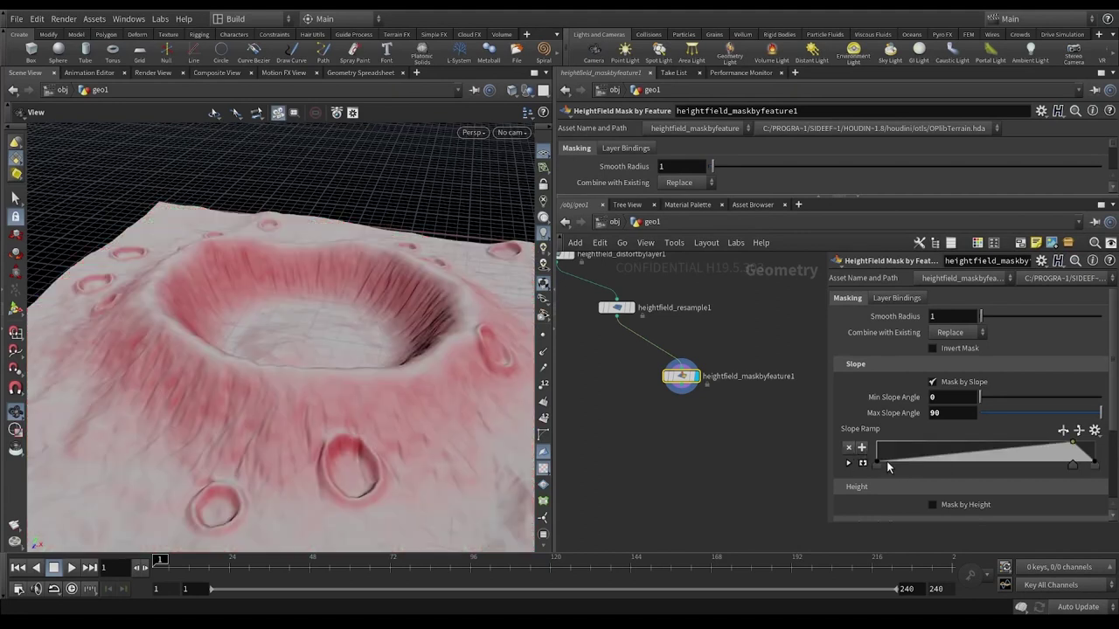
drag(1072, 468, 1035, 468)
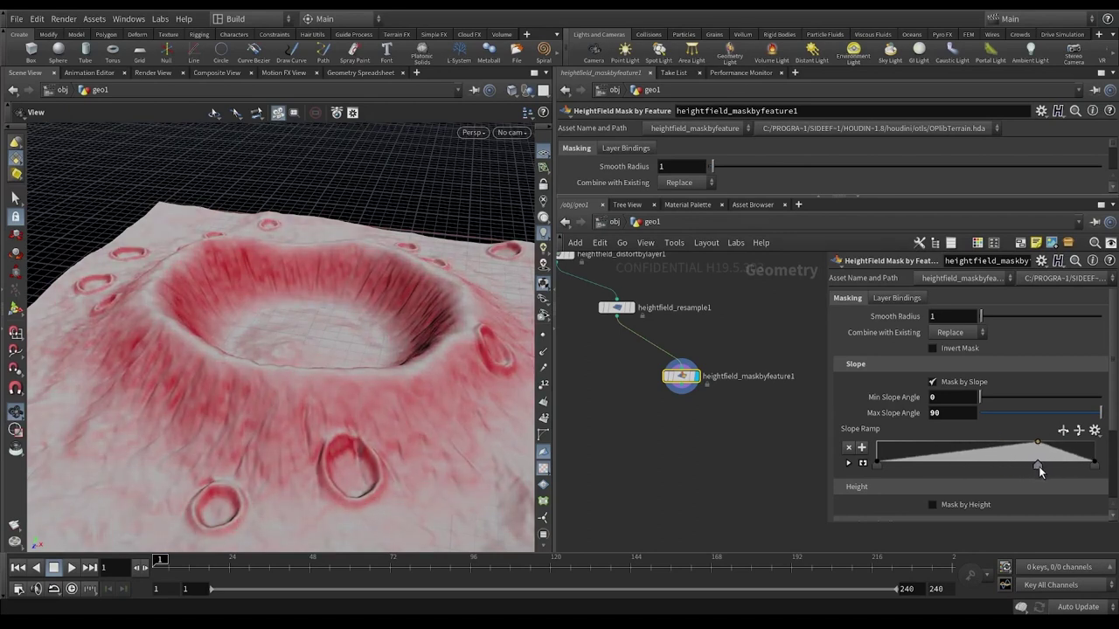
scroll(317, 332, down, 3)
drag(318, 333, 350, 332)
key(ctrl+s)
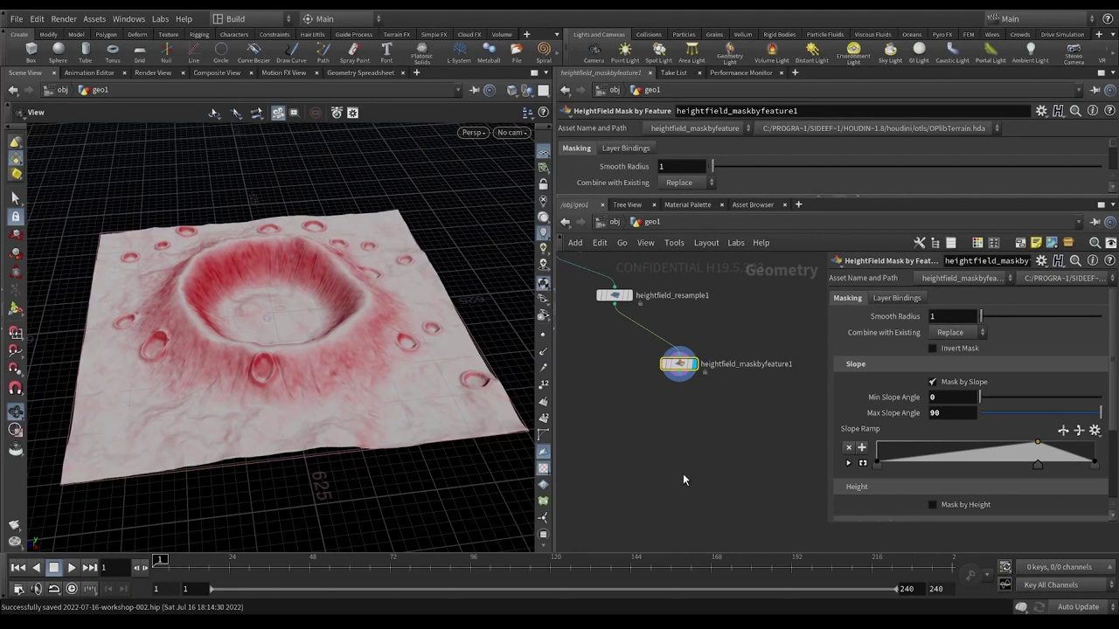
Add a HeightField Copy Layer node below the mask by feature node, connect it and display it.
key(Tab)
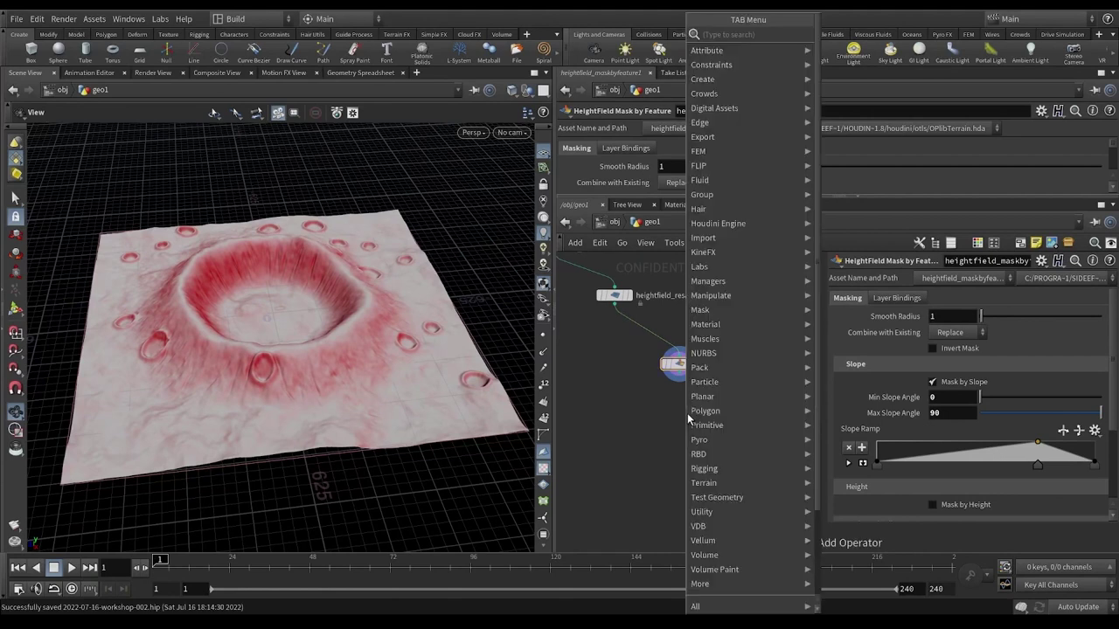
text(hf cop)
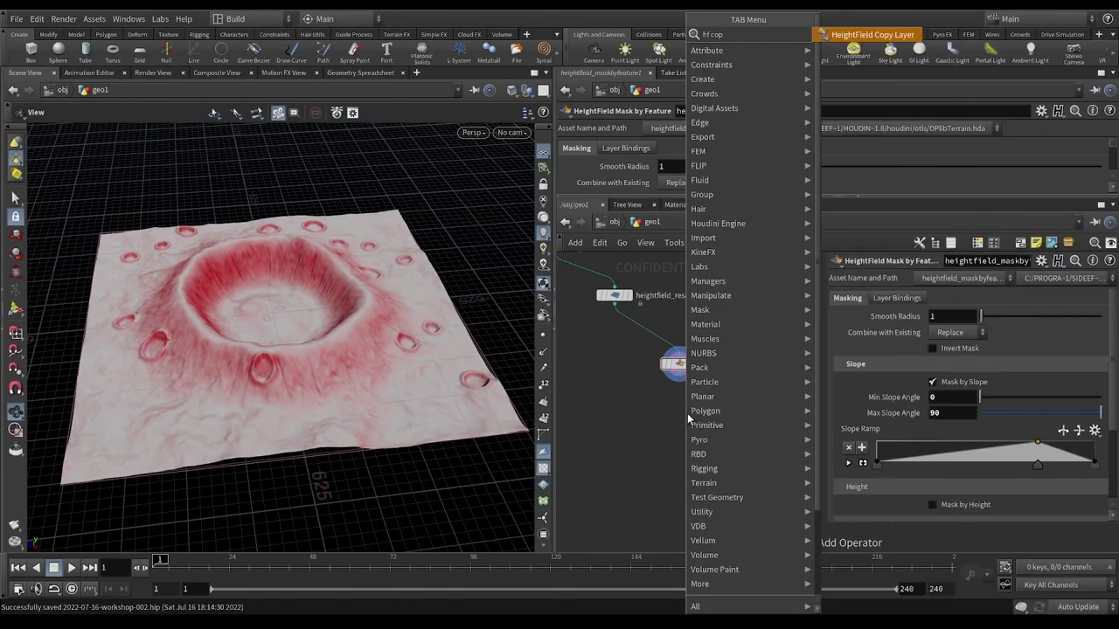
click(870, 35)
click(681, 411)
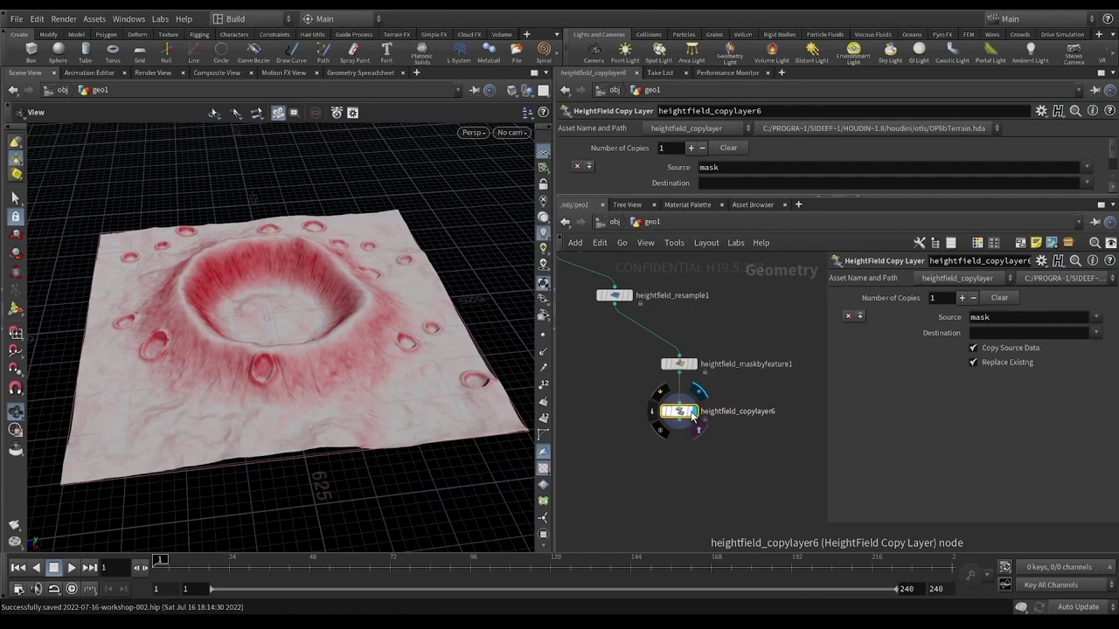
Select the new copy layer node and open its destination layer name for editing.
click(679, 364)
click(681, 413)
click(1022, 332)
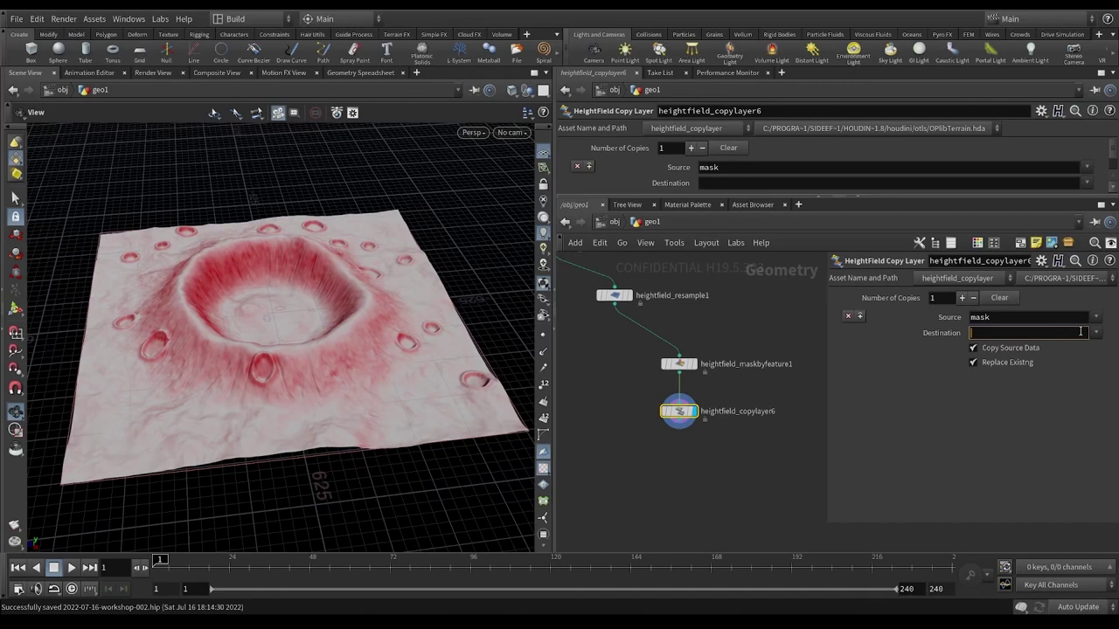
Set heightfield_copylayer6's destination to slope_mask and duplicate the mask and copy-layer node pair, wiring the duplicates after it.
text(slope_mask)
key(Return)
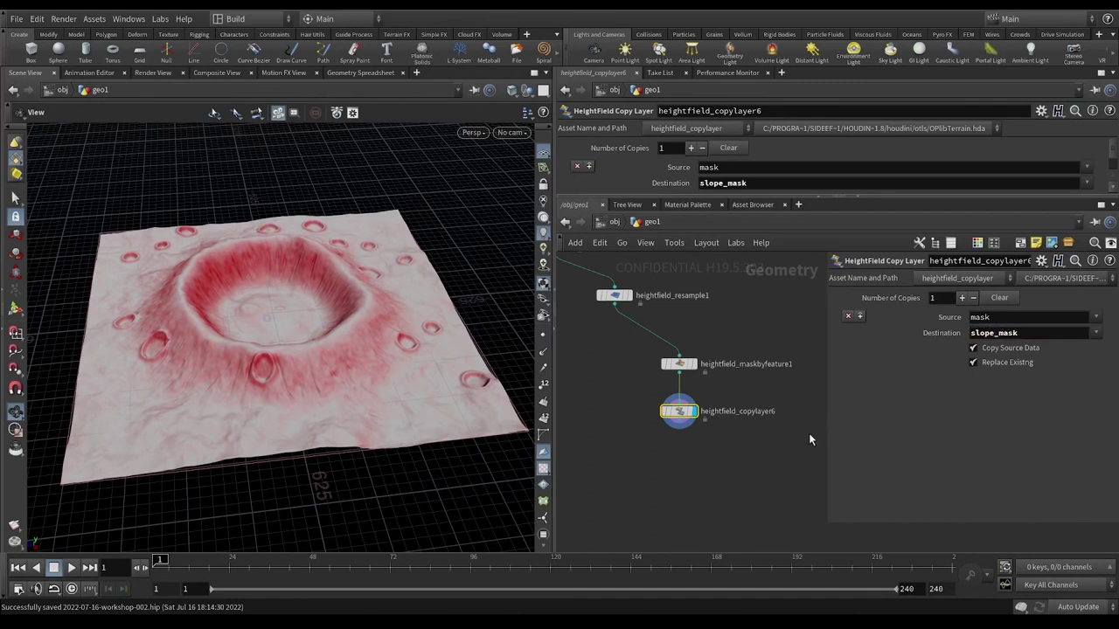
middle_drag(797, 443, 793, 381)
drag(735, 379, 748, 407)
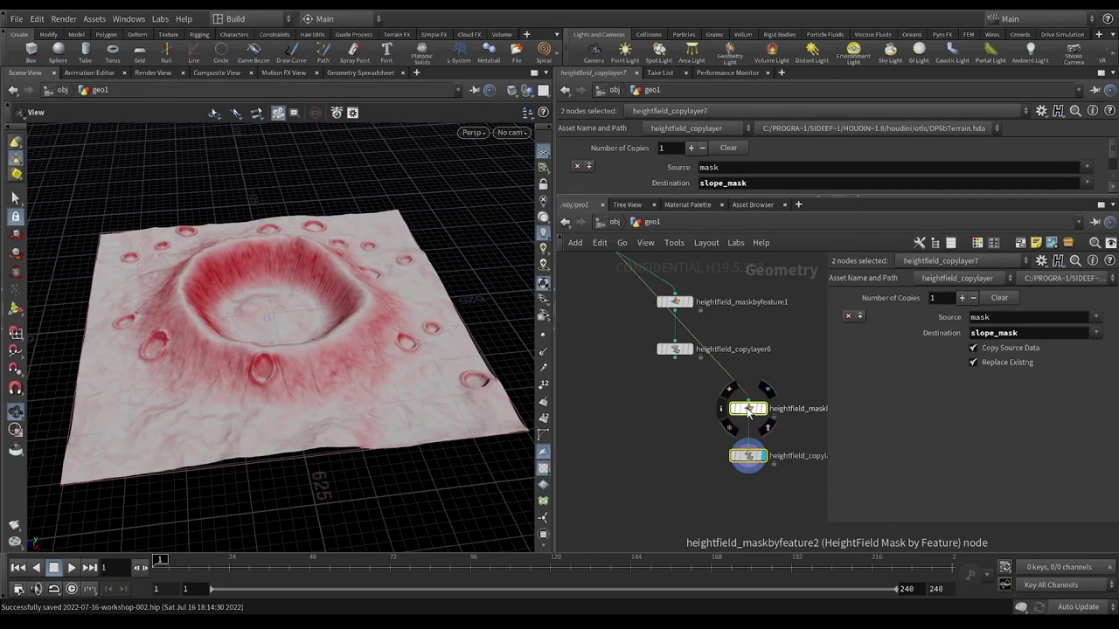
drag(675, 358, 748, 400)
middle_drag(782, 363, 706, 337)
Switch heightfield_maskbyfeature2 from masking by slope to masking by height and compute its height range.
click(671, 385)
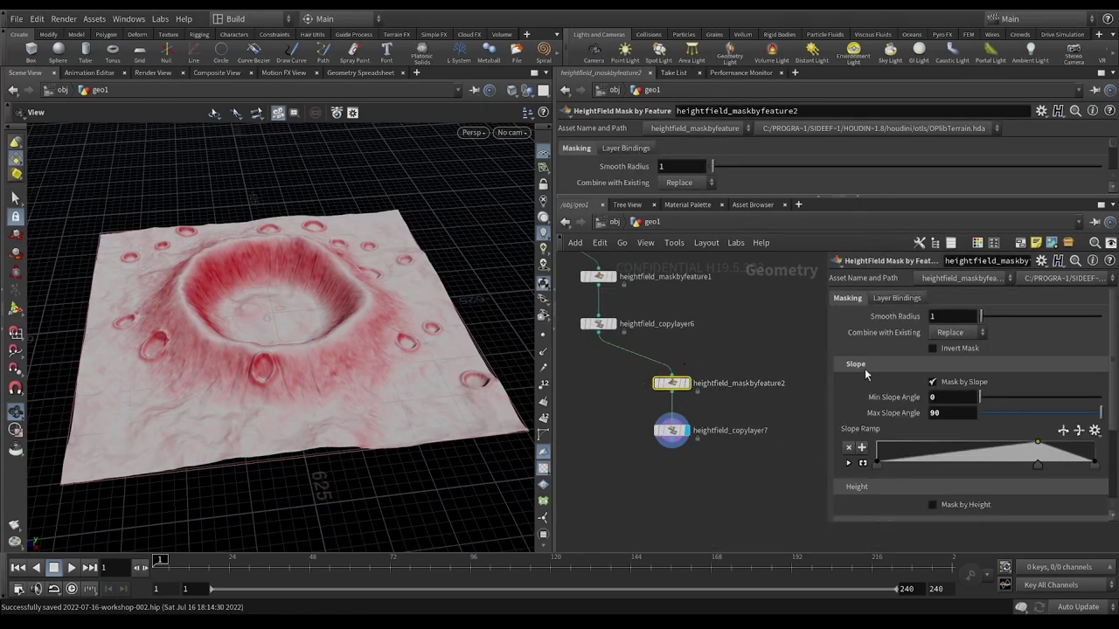
click(932, 383)
click(932, 420)
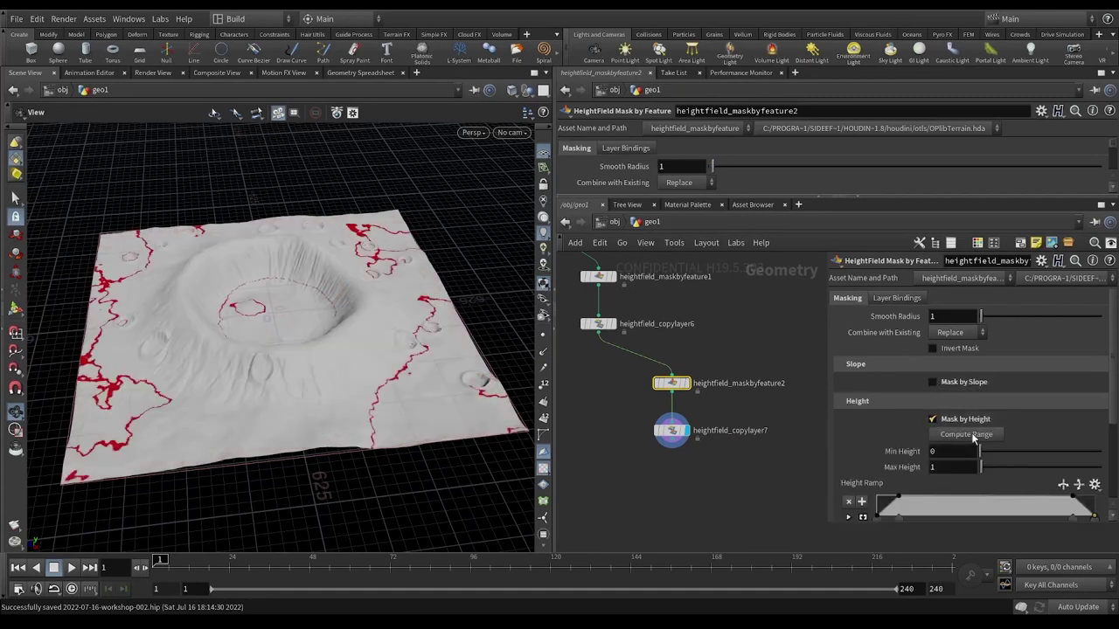
click(966, 435)
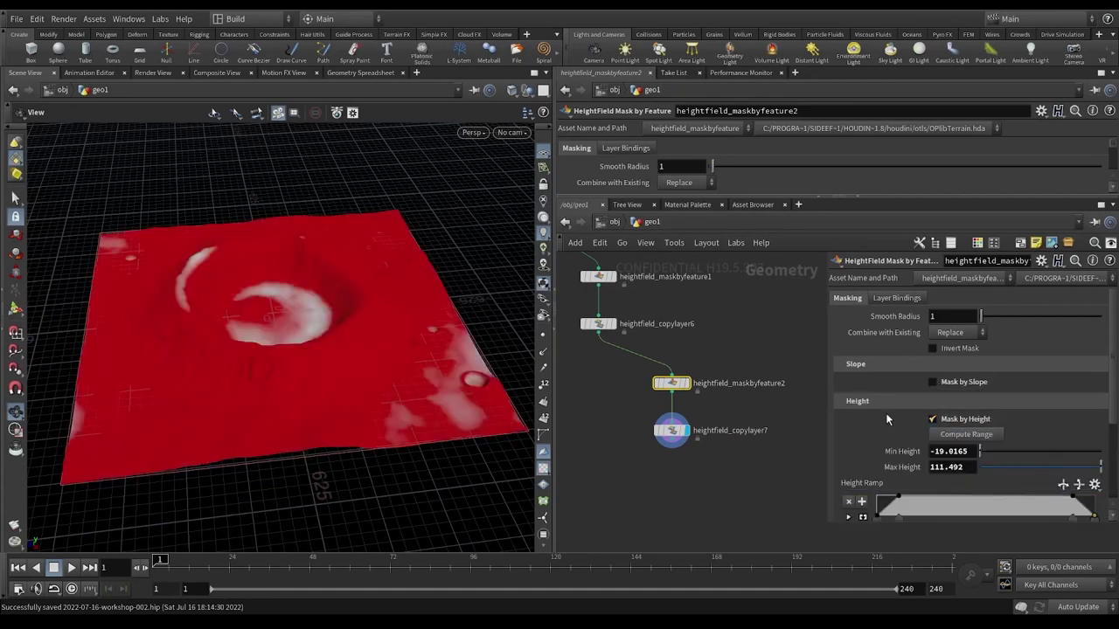
Reshape the height ramp into a straight rise from the lowest to the highest elevation, removing the extra points.
scroll(885, 393, down, 2)
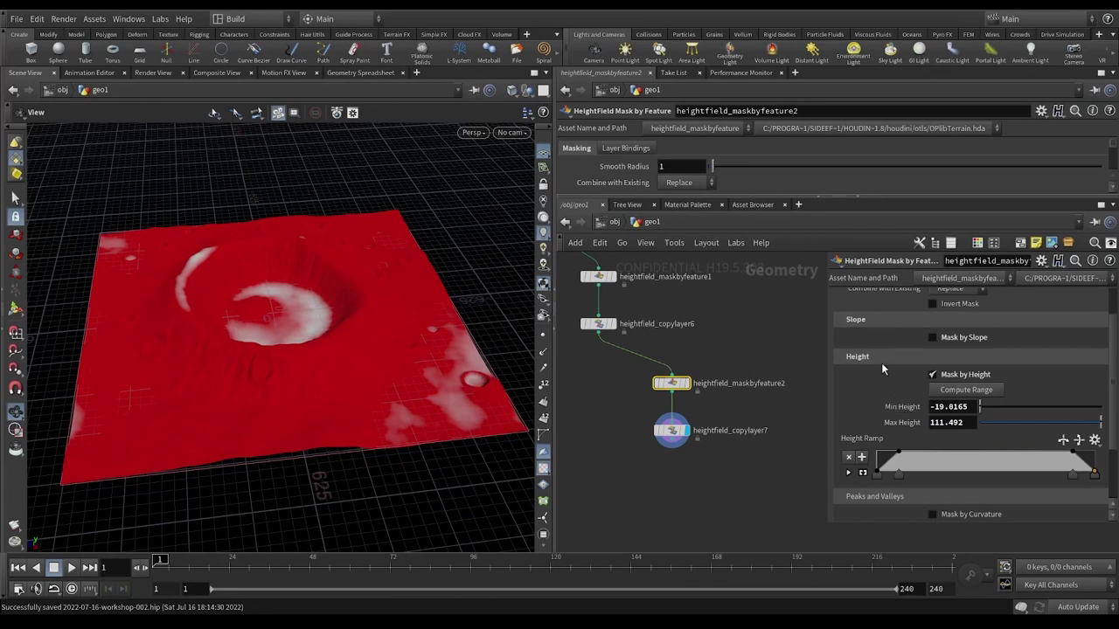
click(896, 476)
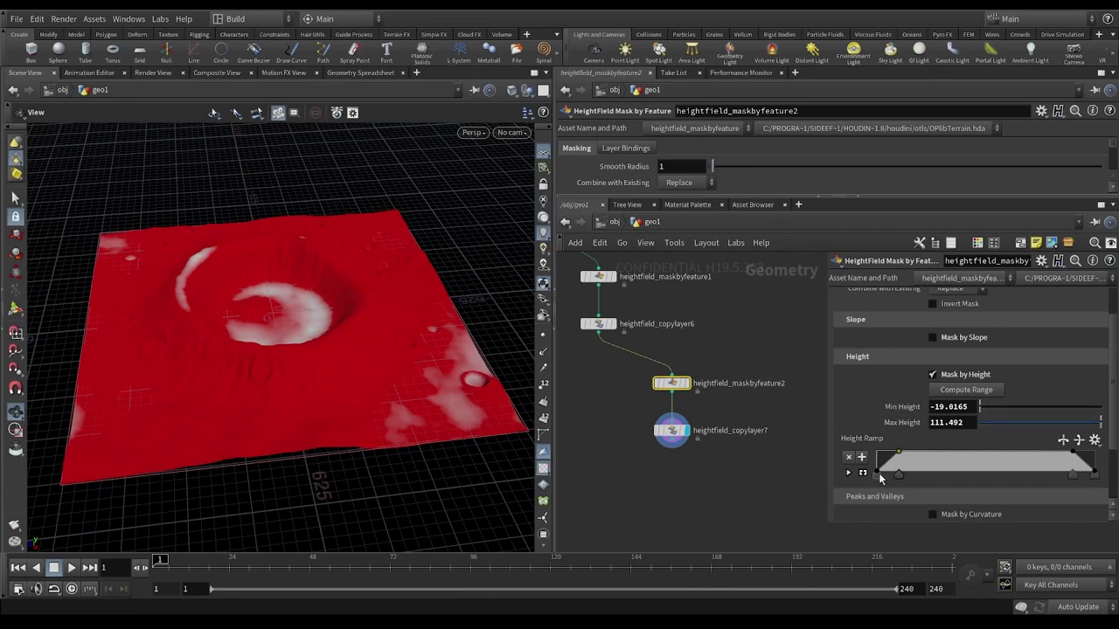
shift+click(1077, 478)
click(849, 460)
click(1094, 477)
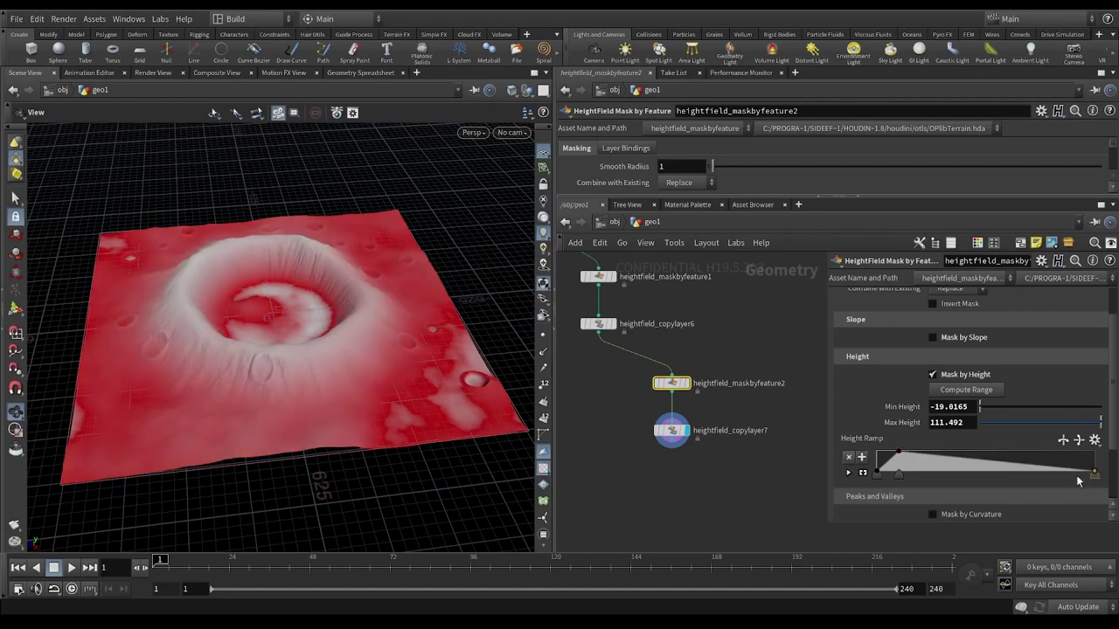
click(850, 460)
drag(896, 476, 1094, 476)
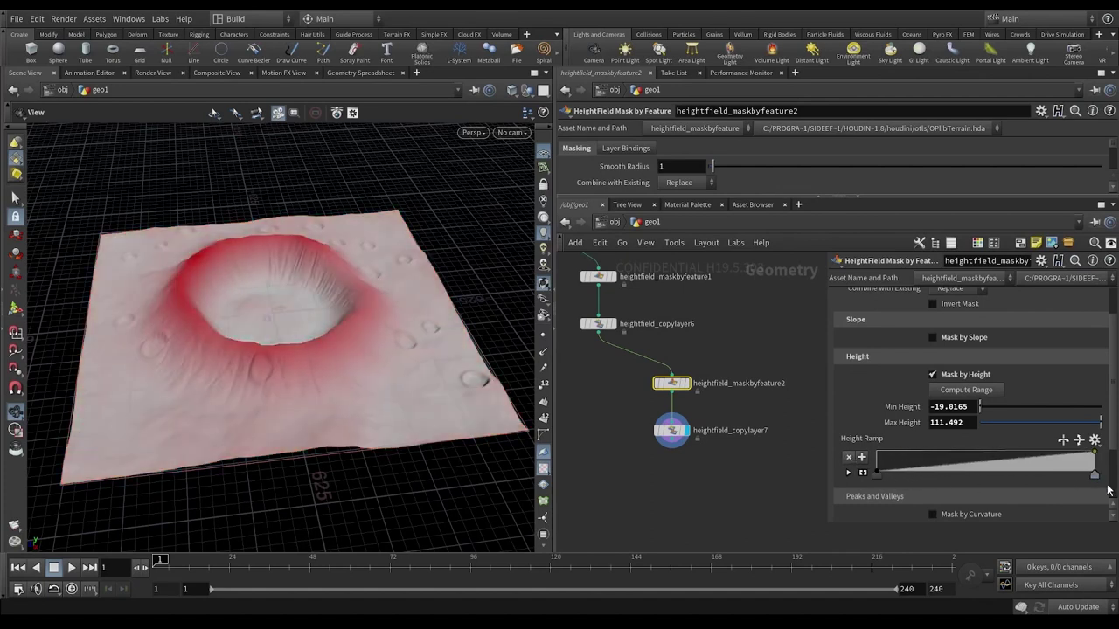
drag(525, 349, 499, 334)
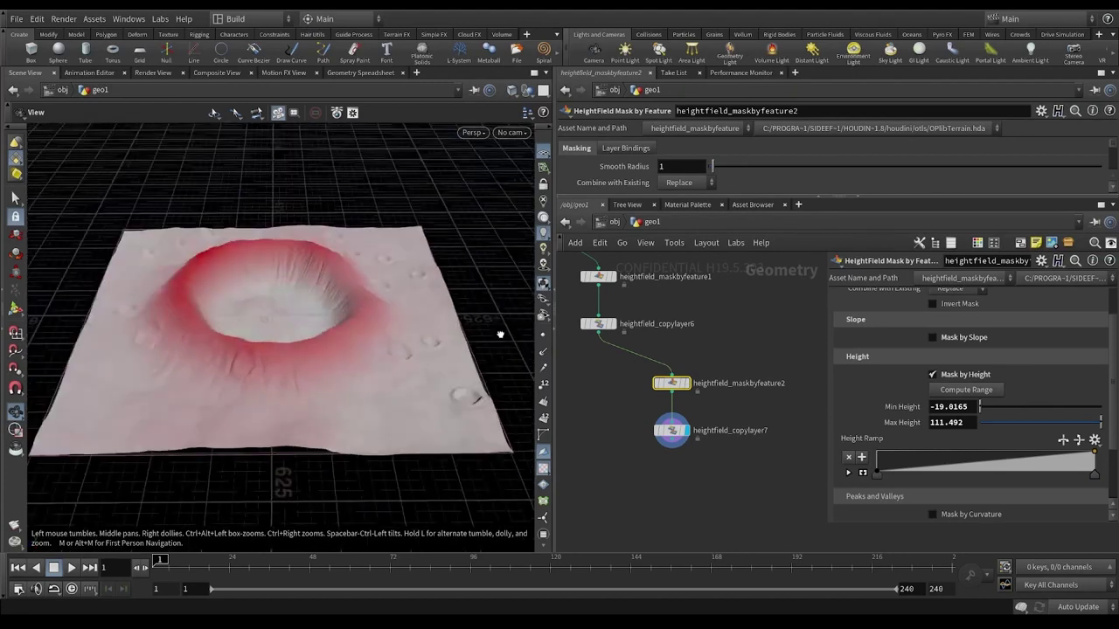
Set the destination layer of heightfield_copylayer7 to height_mask.
scroll(789, 416, down, 1)
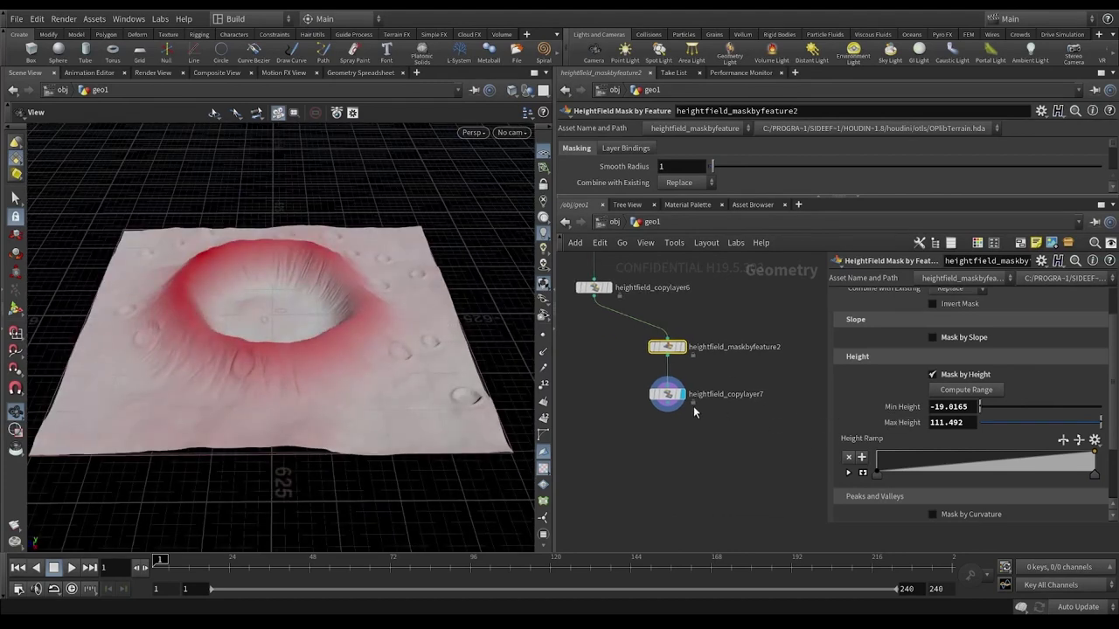
click(663, 398)
double_click(995, 336)
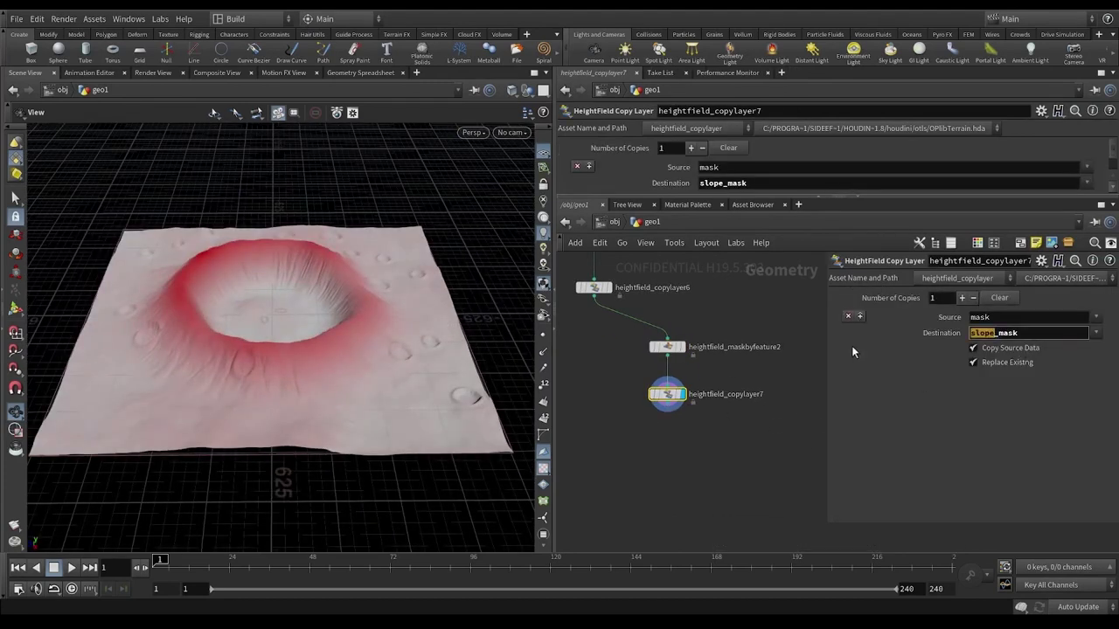
text(height)
key(Return)
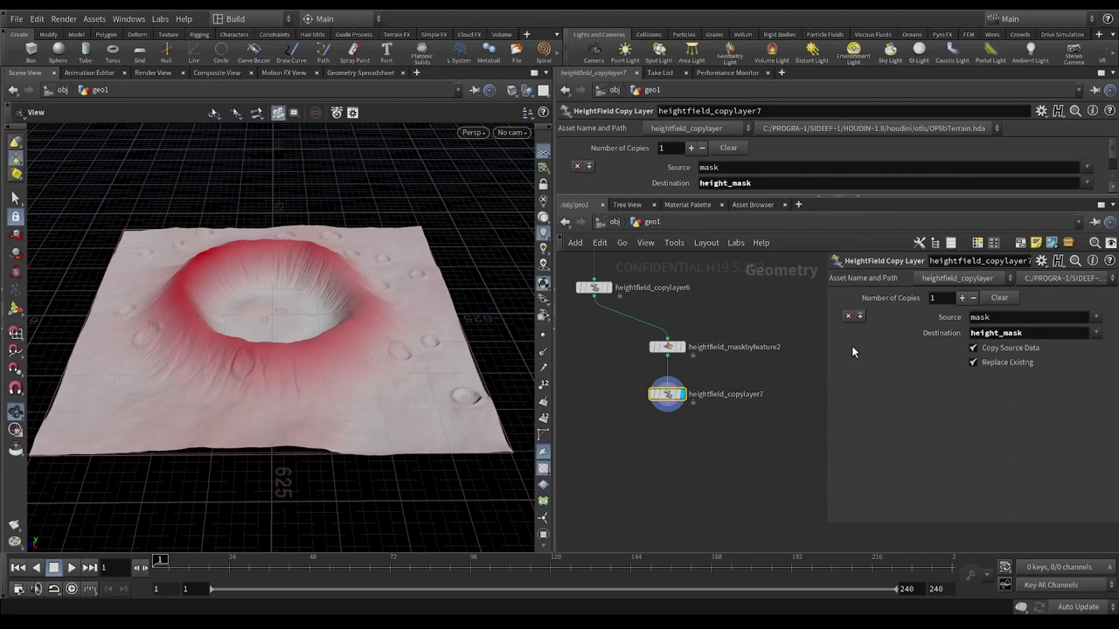
Duplicate the height mask and copy-layer node pair and connect the duplicates after heightfield_copylayer7.
shift+click(667, 347)
alt+drag(628, 338, 758, 437)
click(688, 415)
drag(631, 394, 757, 427)
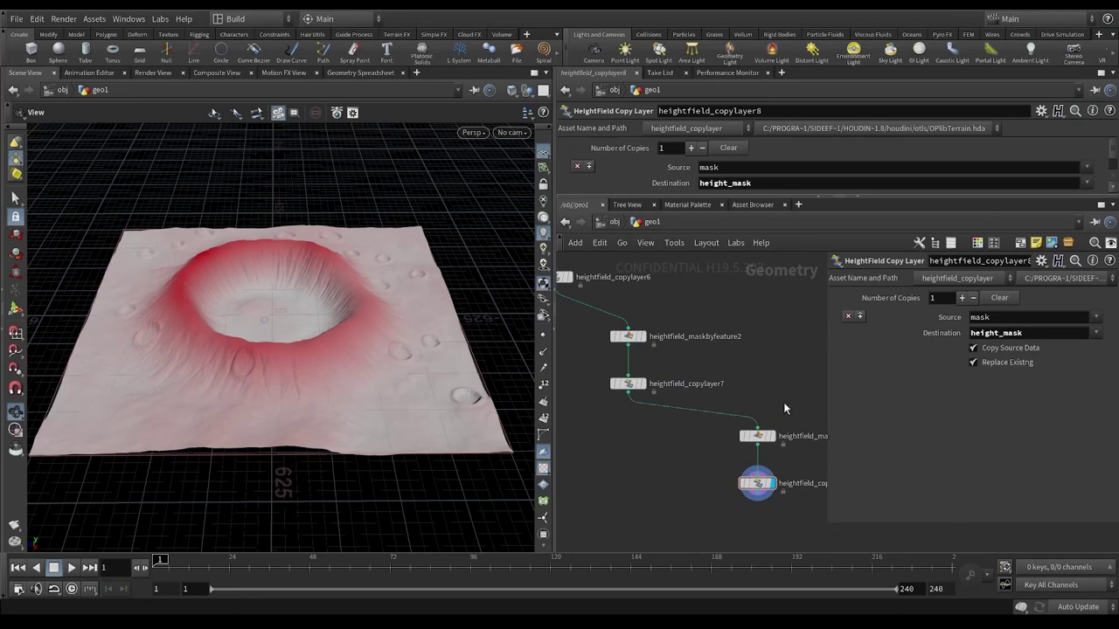
middle_drag(783, 404, 718, 334)
Switch heightfield_maskbyfeature3 from height to curvature masking, compute its range and set Max Curvature to 0.2.
click(693, 367)
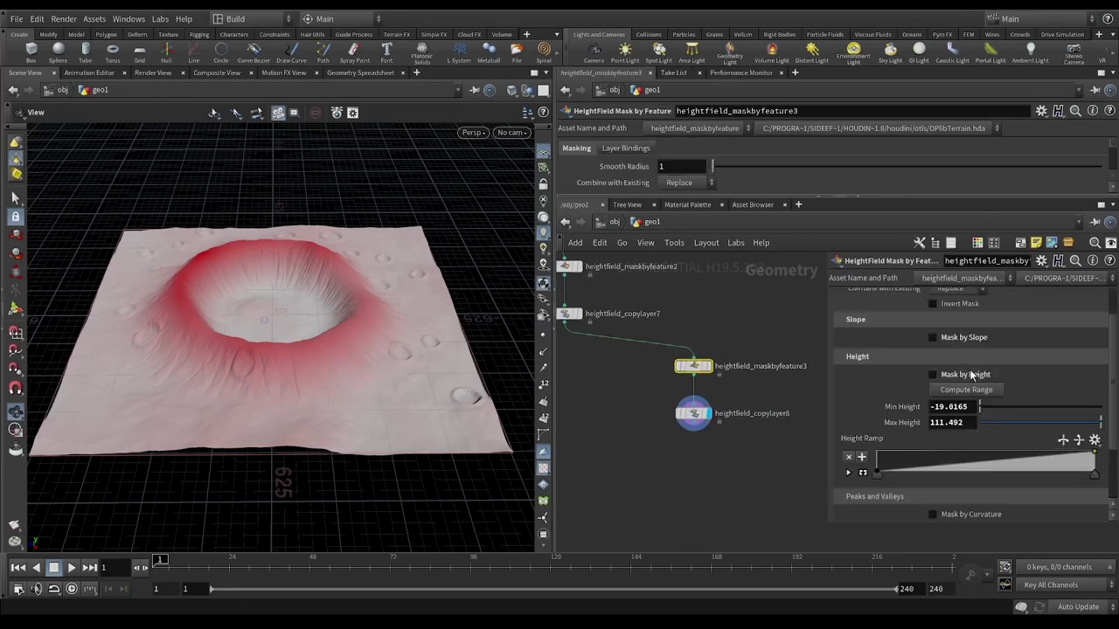
click(970, 375)
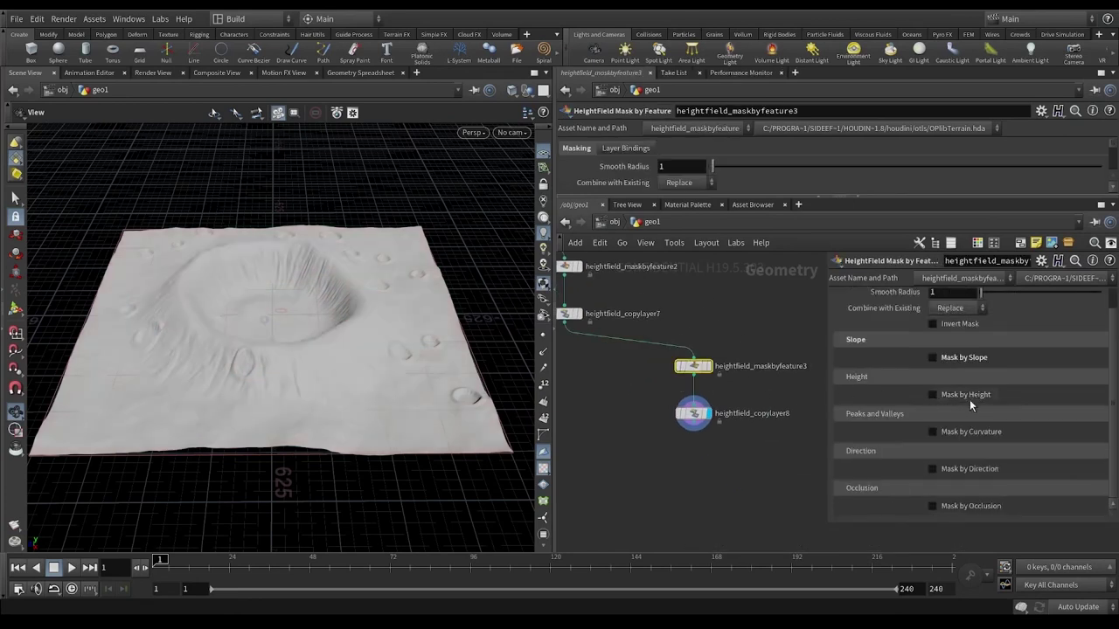
click(937, 432)
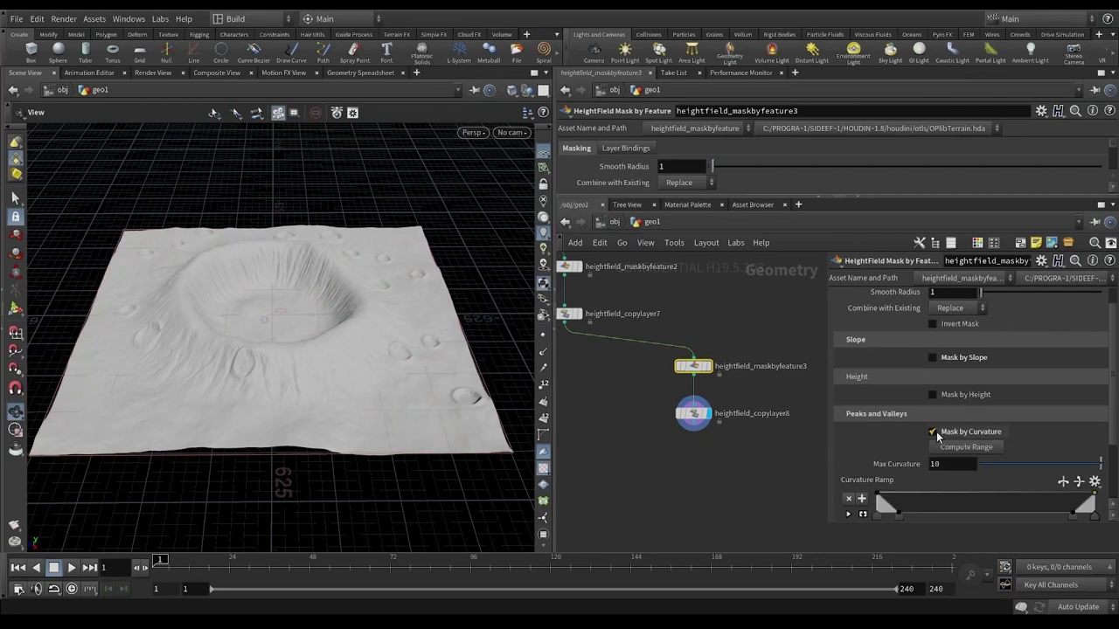
scroll(996, 411, down, 2)
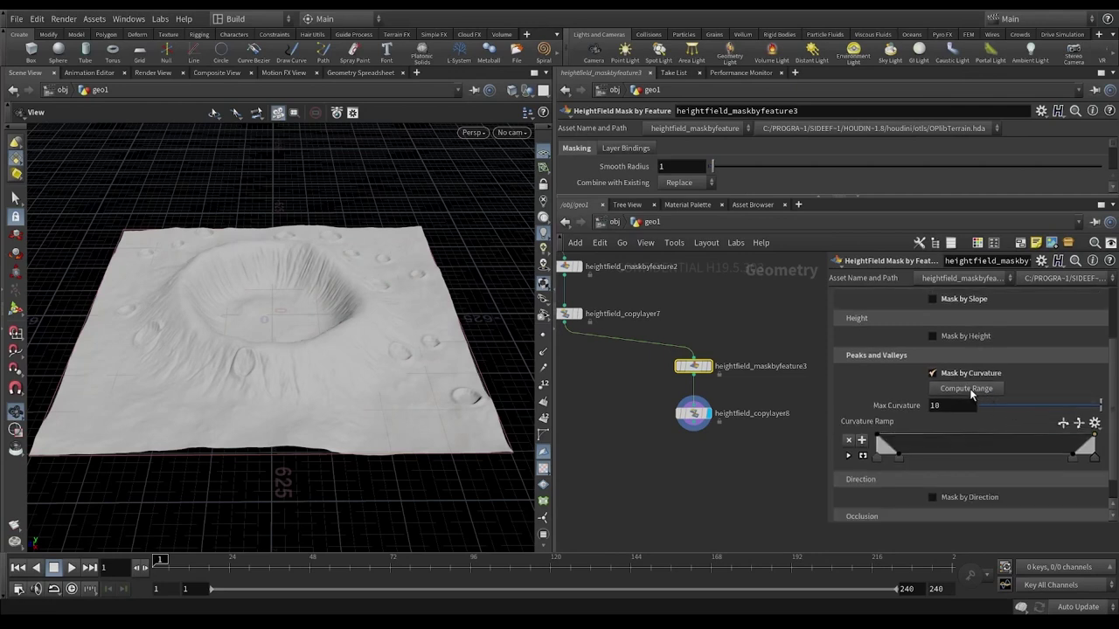
click(970, 389)
drag(993, 403, 986, 408)
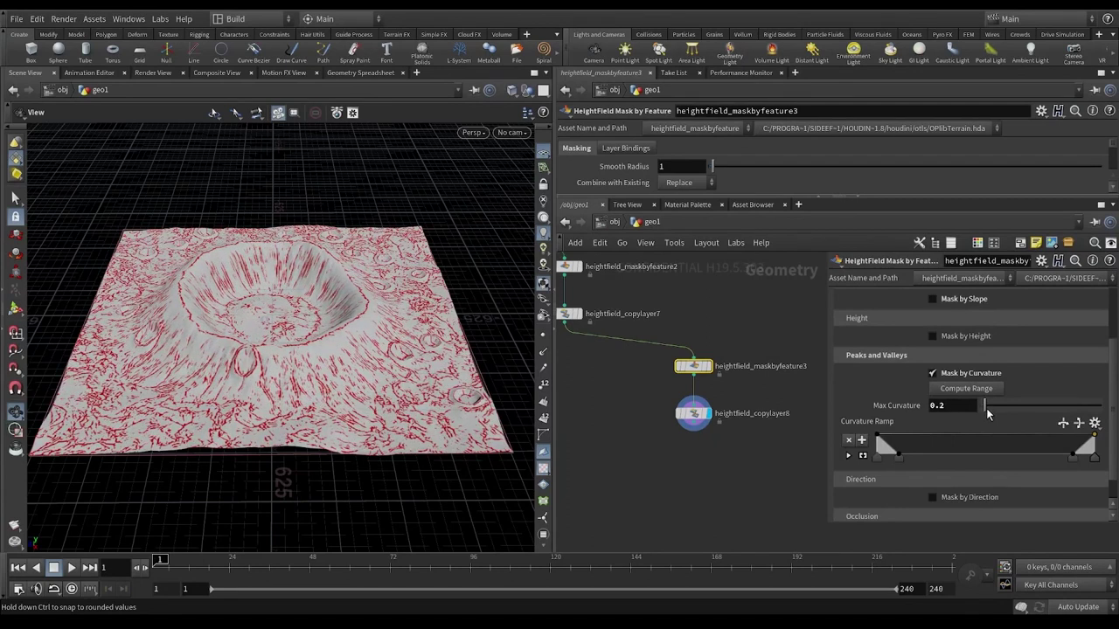
Examine the curvature mask on the crater rim and the smaller craters from several angles and distances.
drag(412, 265, 337, 425)
right_drag(337, 425, 374, 444)
drag(374, 444, 456, 376)
right_drag(456, 376, 377, 370)
mouse_move(377, 371)
mouse_down()
mouse_move(361, 332)
mouse_move(386, 369)
mouse_move(370, 354)
mouse_move(359, 392)
mouse_move(353, 371)
mouse_move(352, 425)
mouse_move(364, 432)
mouse_move(359, 380)
mouse_up()
right_drag(359, 380, 418, 396)
drag(417, 396, 388, 371)
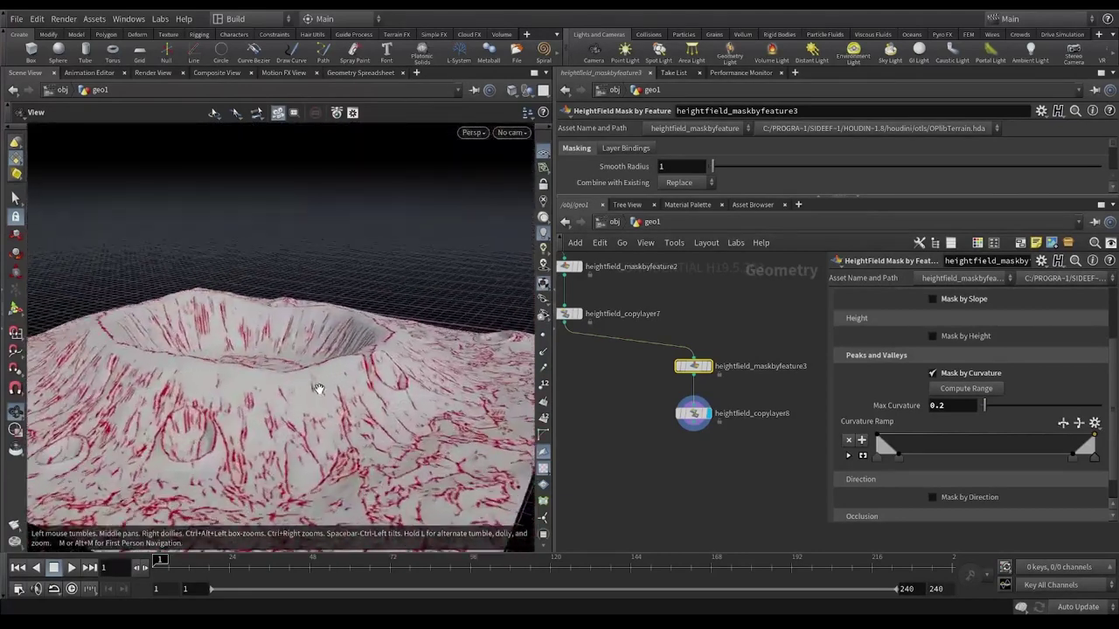
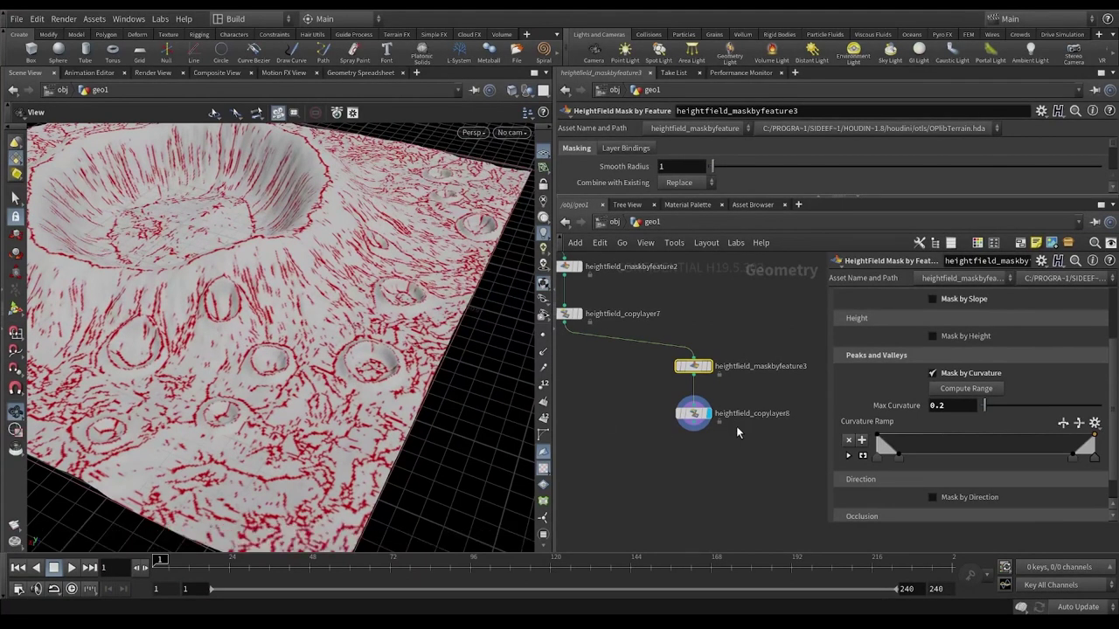
Set the destination layer of heightfield_copylayer8 to curvature_mask.
middle_drag(739, 452, 711, 437)
mouse_move(669, 393)
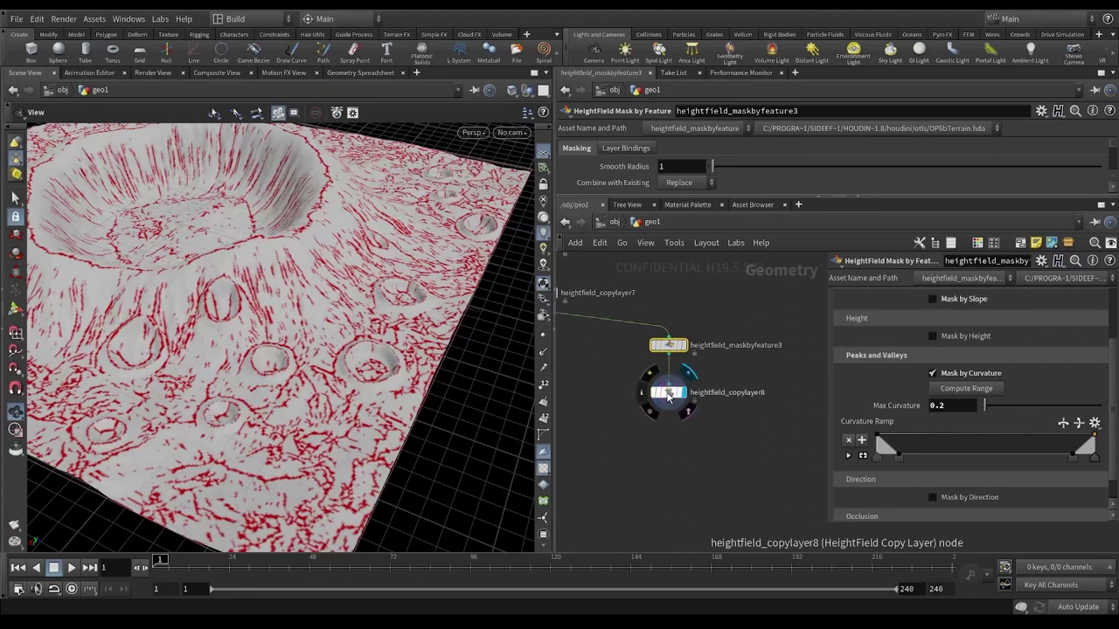
click(668, 393)
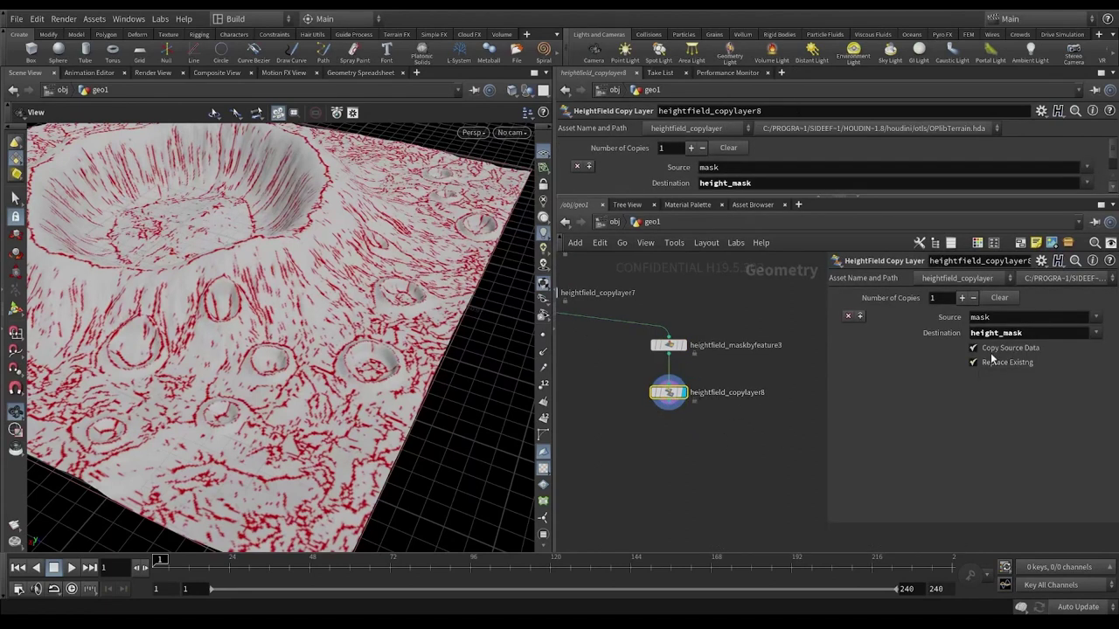
drag(998, 333, 903, 339)
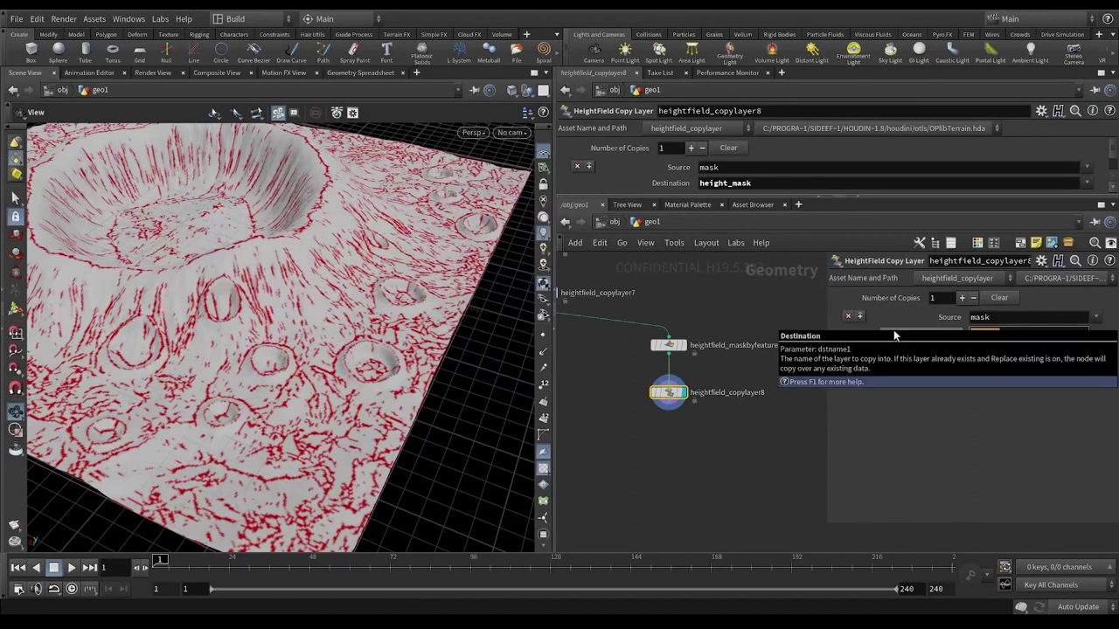
key(BackSpace)
text(curvature)
key(Return)
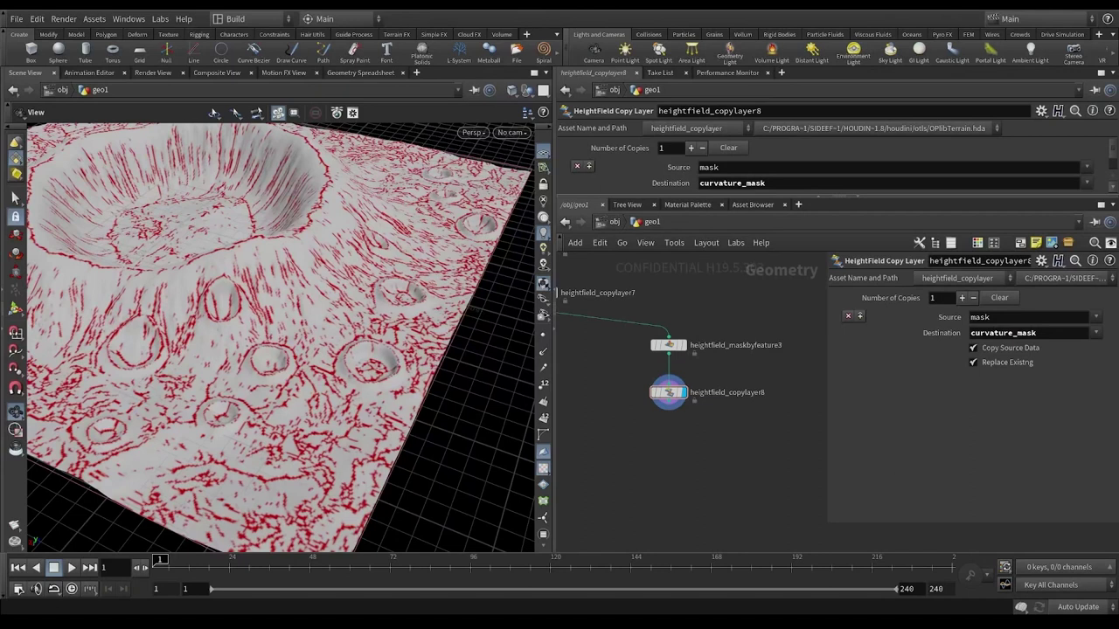
Invert the curvature ramp of heightfield_maskbyfeature3 back and forth to compare the mask with its inverse.
click(669, 345)
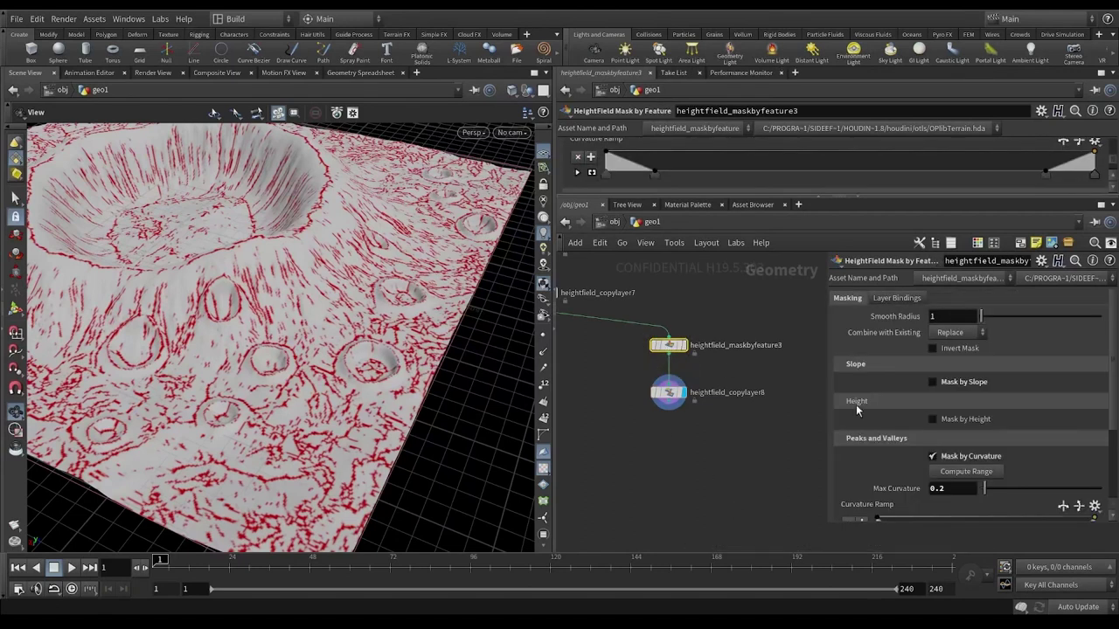
scroll(874, 411, down, 3)
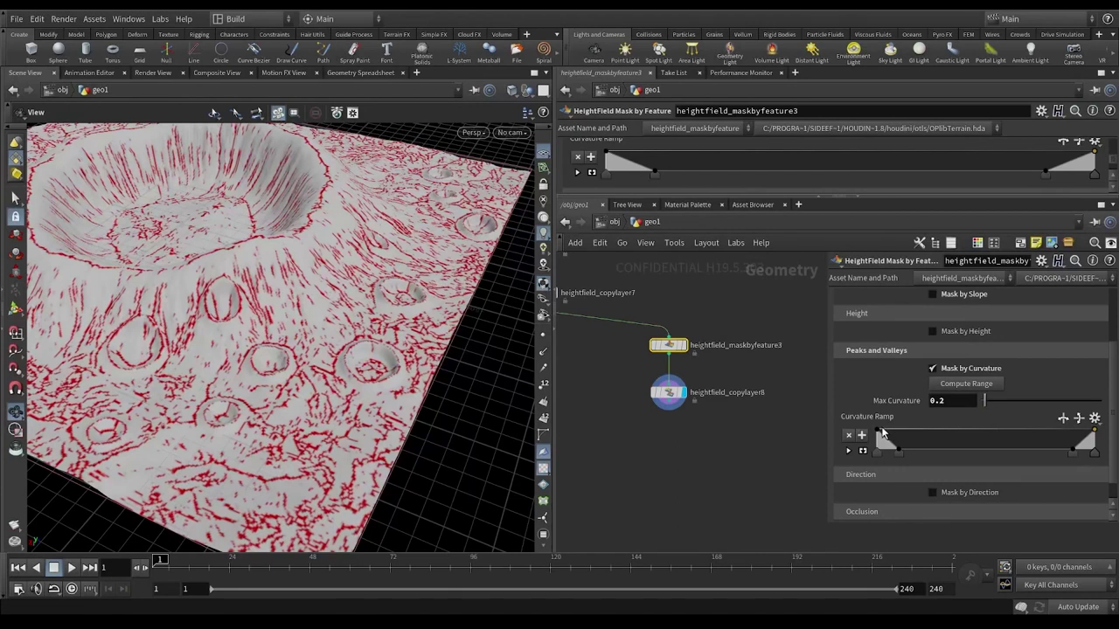
click(1078, 419)
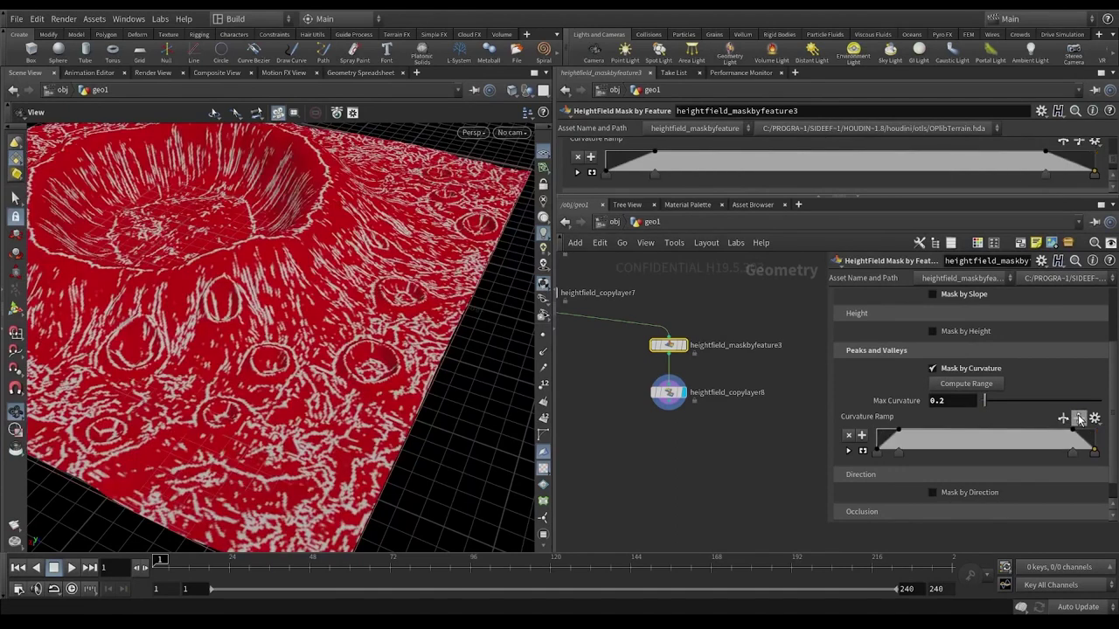
click(1079, 419)
click(1078, 418)
click(1078, 419)
click(1078, 419)
click(1079, 418)
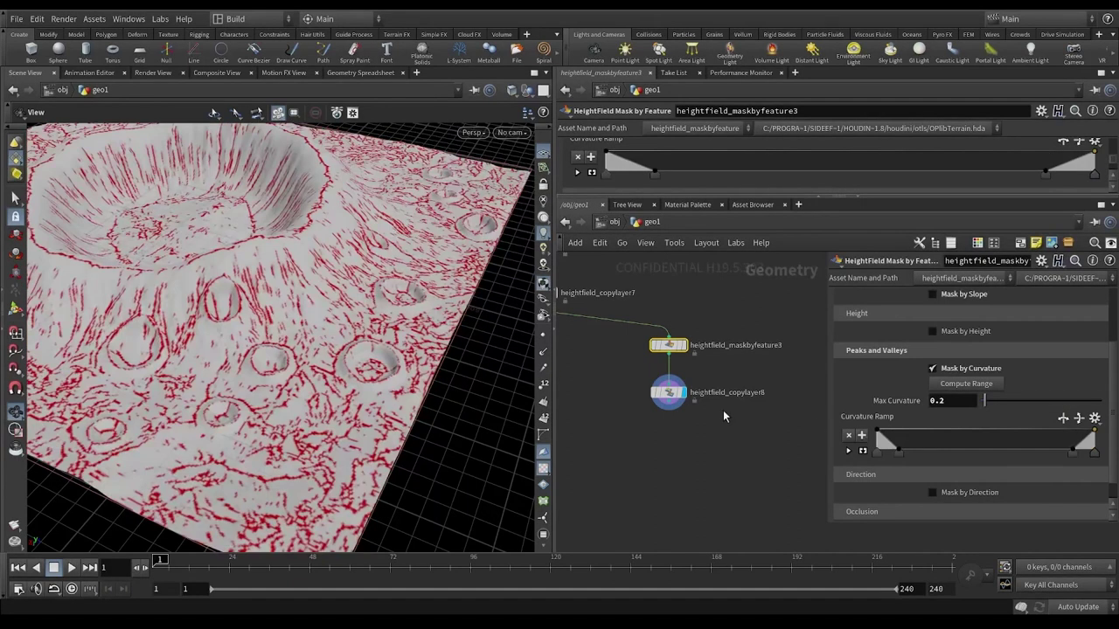
Duplicate the curvature mask and copy-layer node pair and connect the duplicates after heightfield_copylayer8.
click(671, 395)
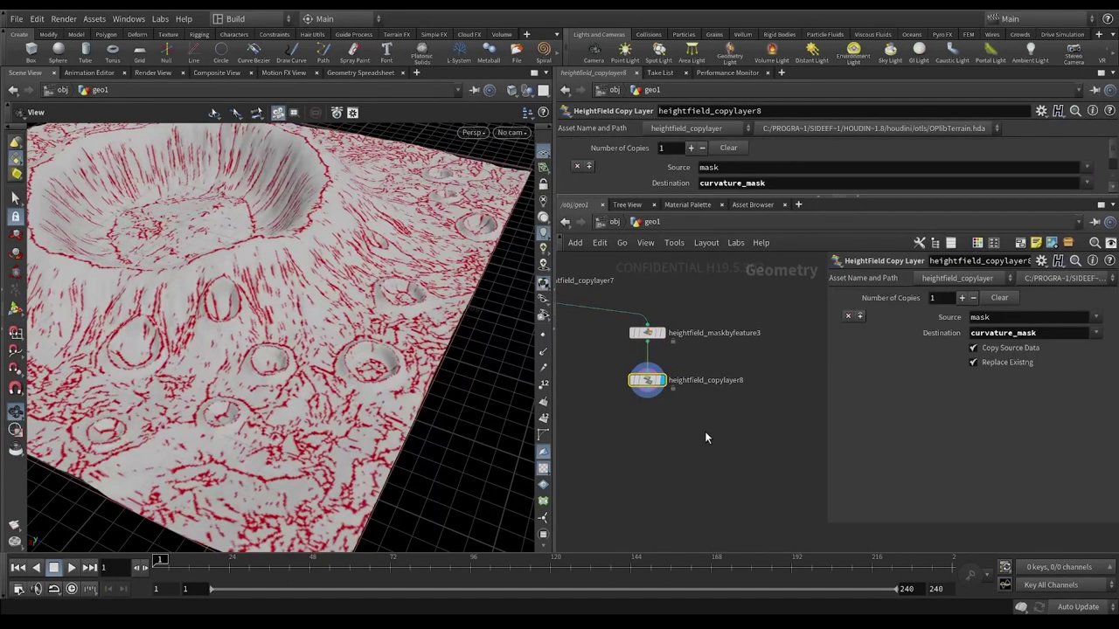
middle_drag(702, 433, 692, 431)
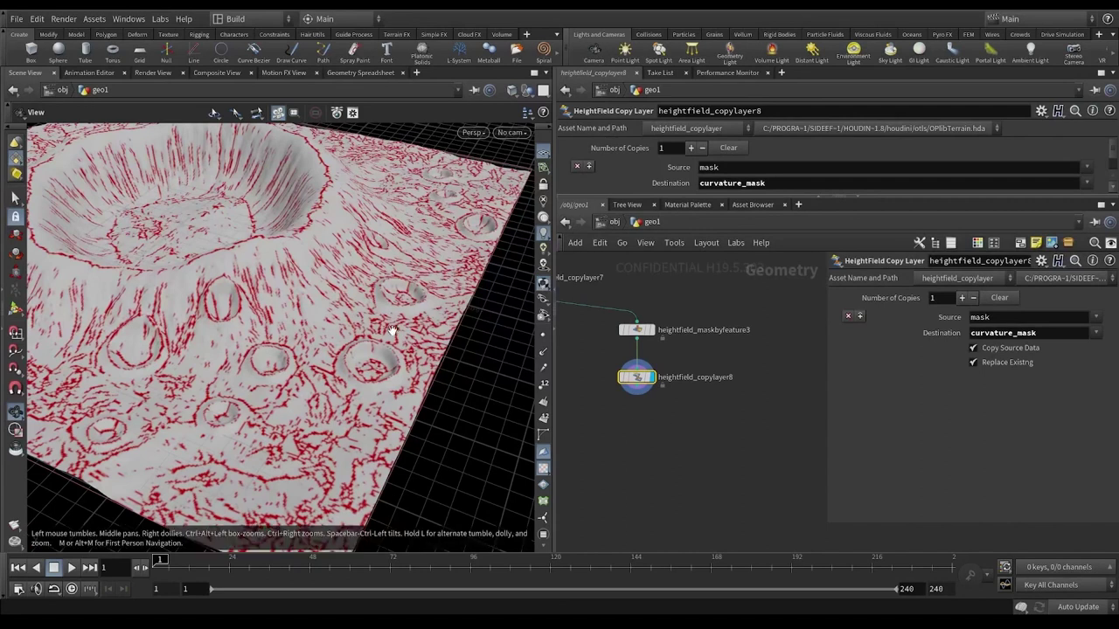
scroll(358, 374, up, 6)
scroll(357, 374, down, 10)
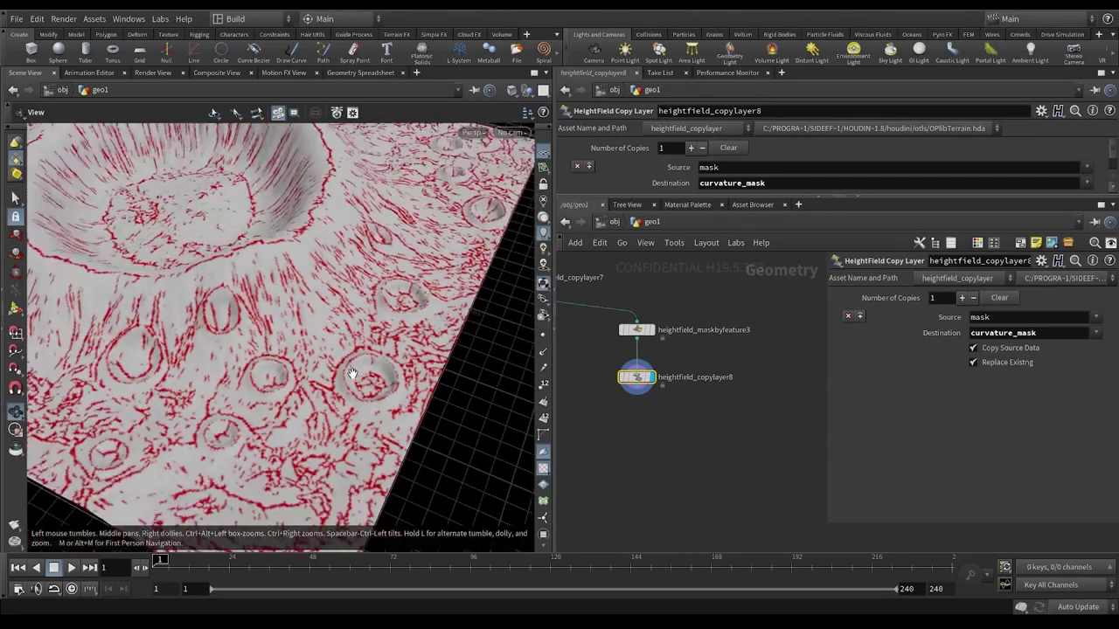
click(677, 418)
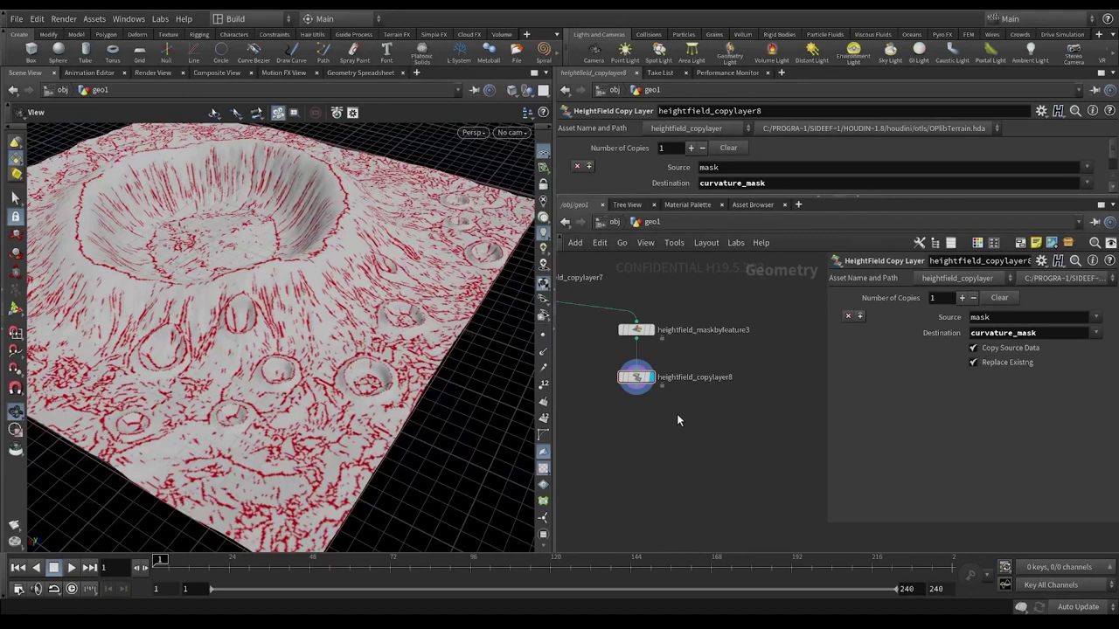
mouse_move(736, 427)
mouse_down()
mouse_move(631, 321)
mouse_move(747, 438)
mouse_up()
click(688, 415)
drag(637, 386, 747, 430)
middle_drag(775, 401, 718, 343)
Display heightfield_maskbyfeature4 and switch it from masking by curvature to masking by occlusion.
click(691, 380)
click(708, 383)
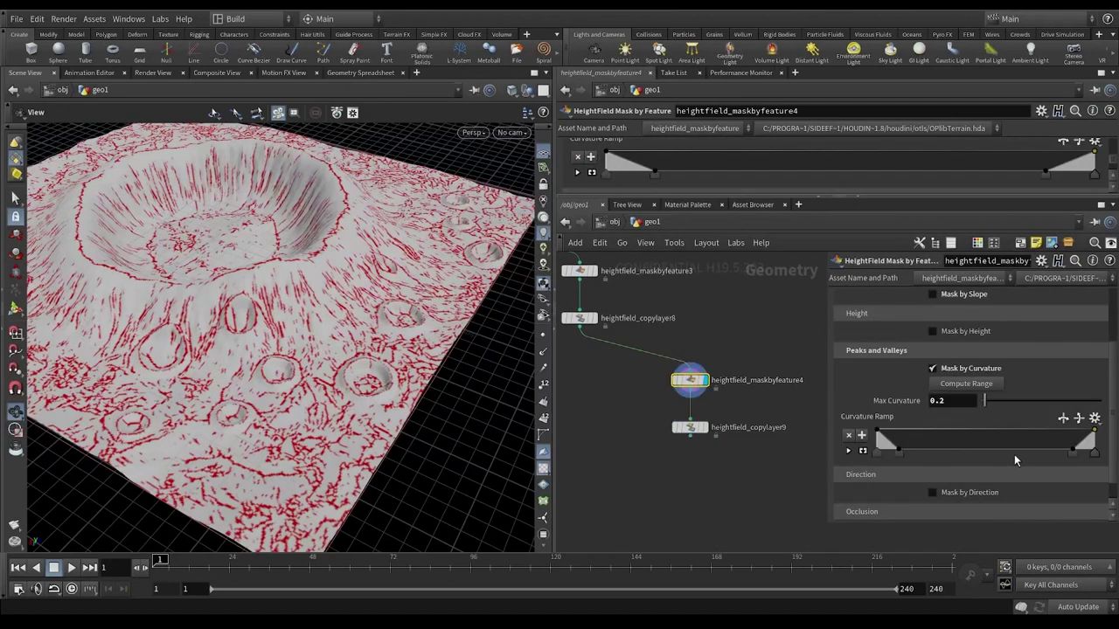
click(961, 369)
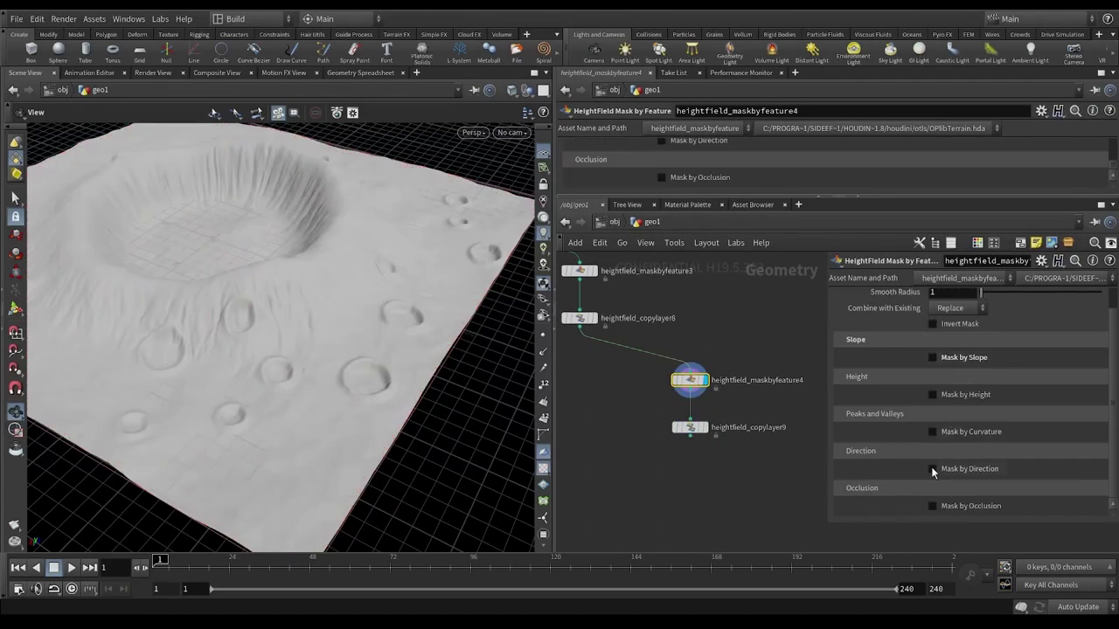
click(932, 507)
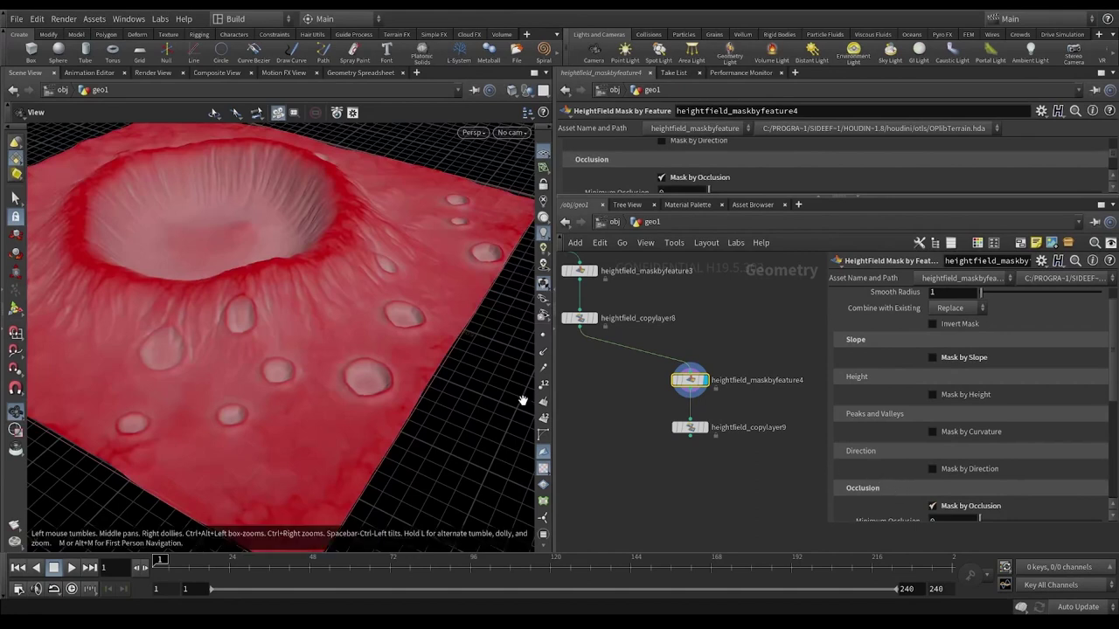
Examine the occlusion mask on the crater rim and the smaller craters from close up and from a distance.
scroll(259, 289, up, 5)
drag(259, 290, 250, 208)
scroll(218, 287, up, 4)
drag(217, 288, 320, 237)
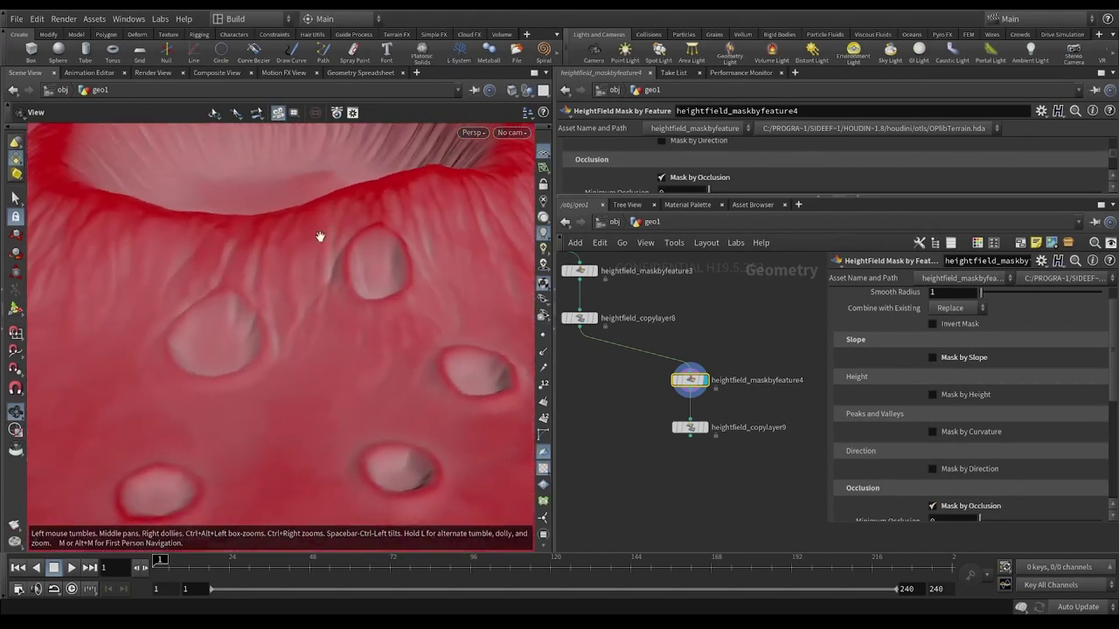
scroll(319, 237, down, 4)
middle_drag(229, 235, 271, 243)
drag(272, 244, 393, 309)
Display heightfield_copylayer9 and set its destination layer to occlusion_mask.
middle_drag(680, 448, 675, 413)
click(697, 393)
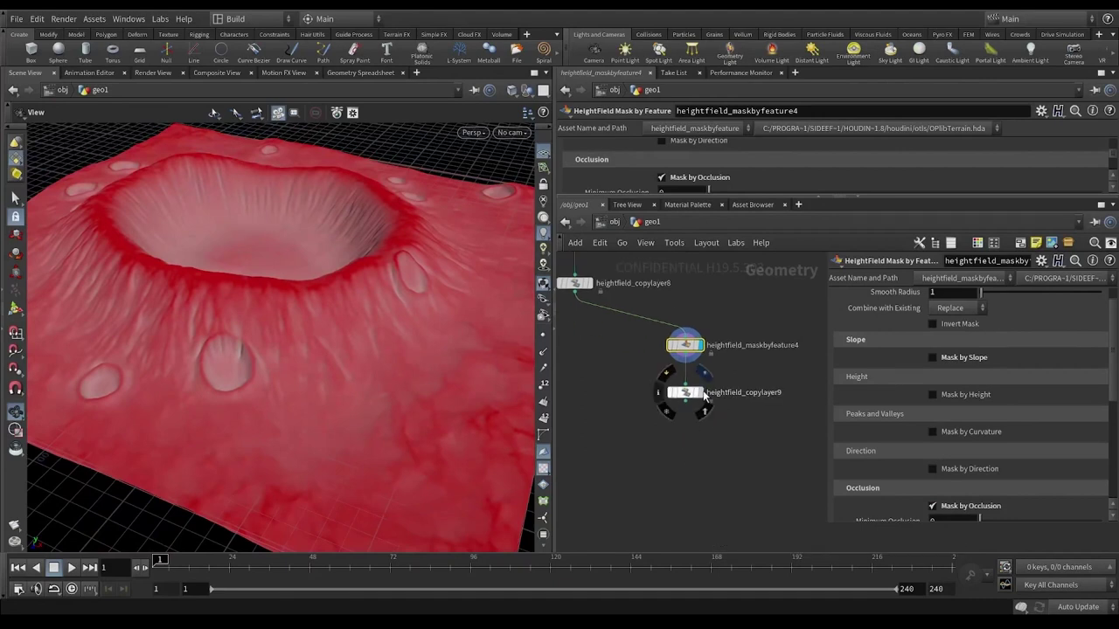
drag(1011, 332, 901, 329)
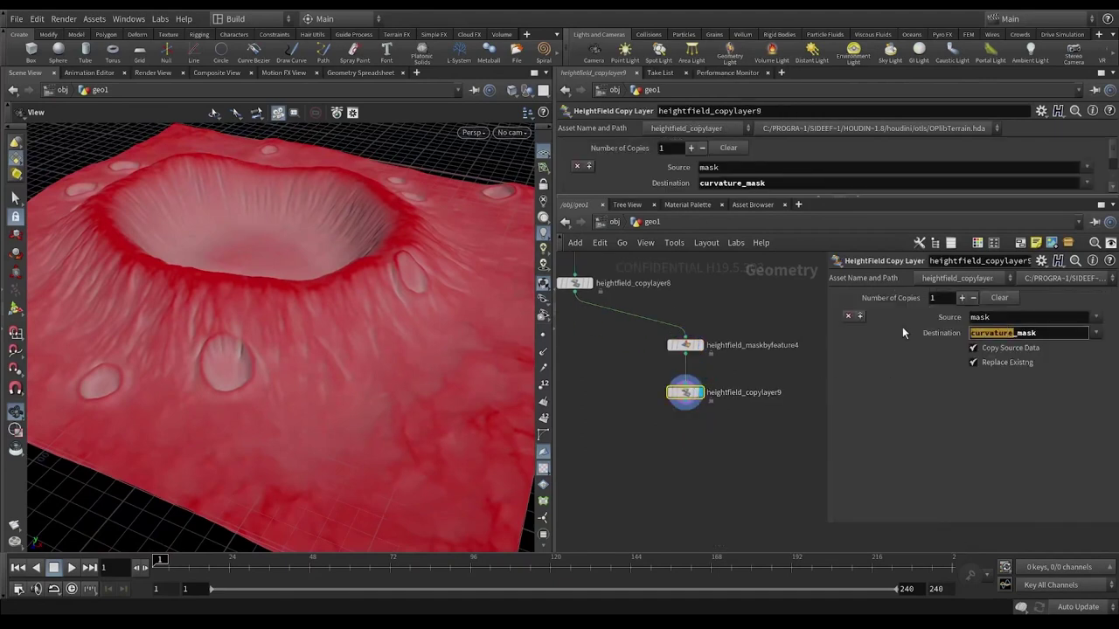
text(occlusion)
key(Return)
Add a HeightField Flow Field node fed by heightfield_copylayer9, display it and save the scene.
middle_drag(746, 455, 686, 408)
key(Tab)
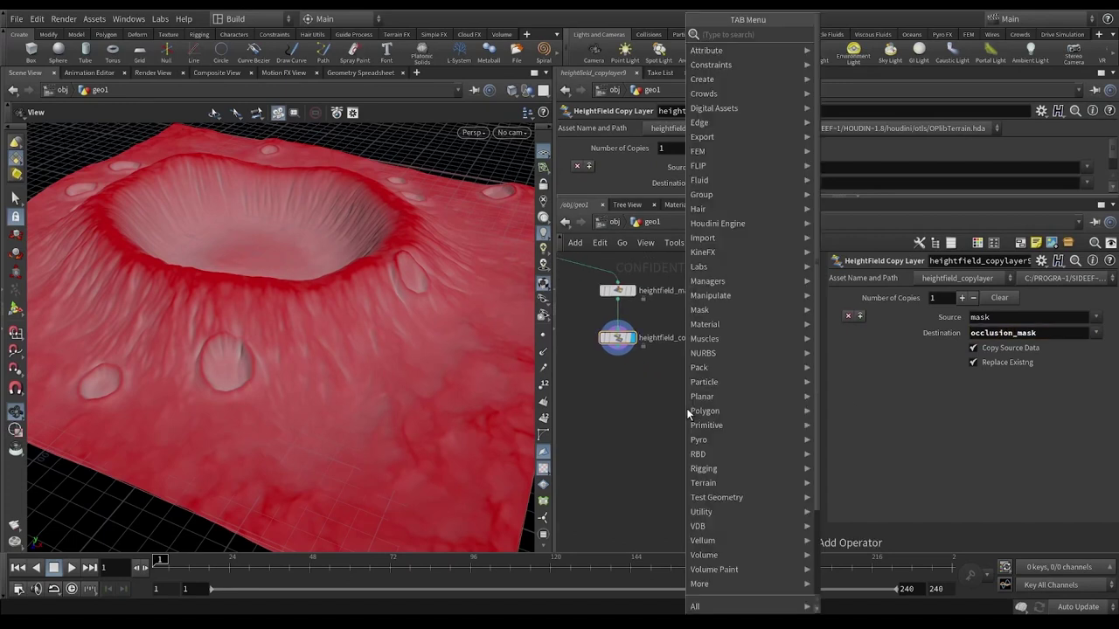
text(flow)
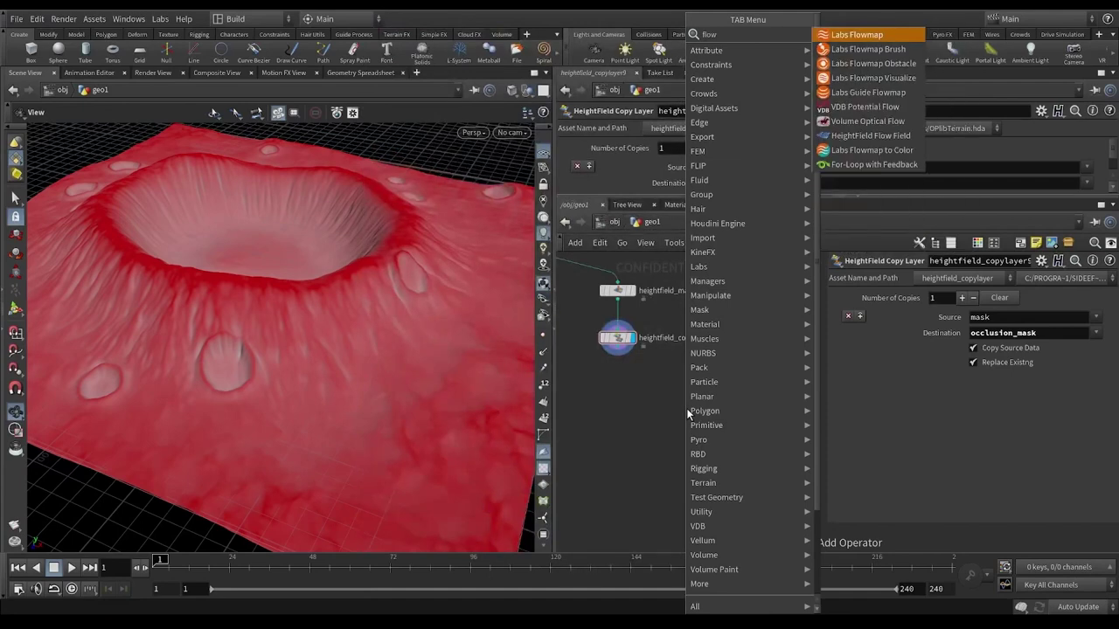
click(905, 133)
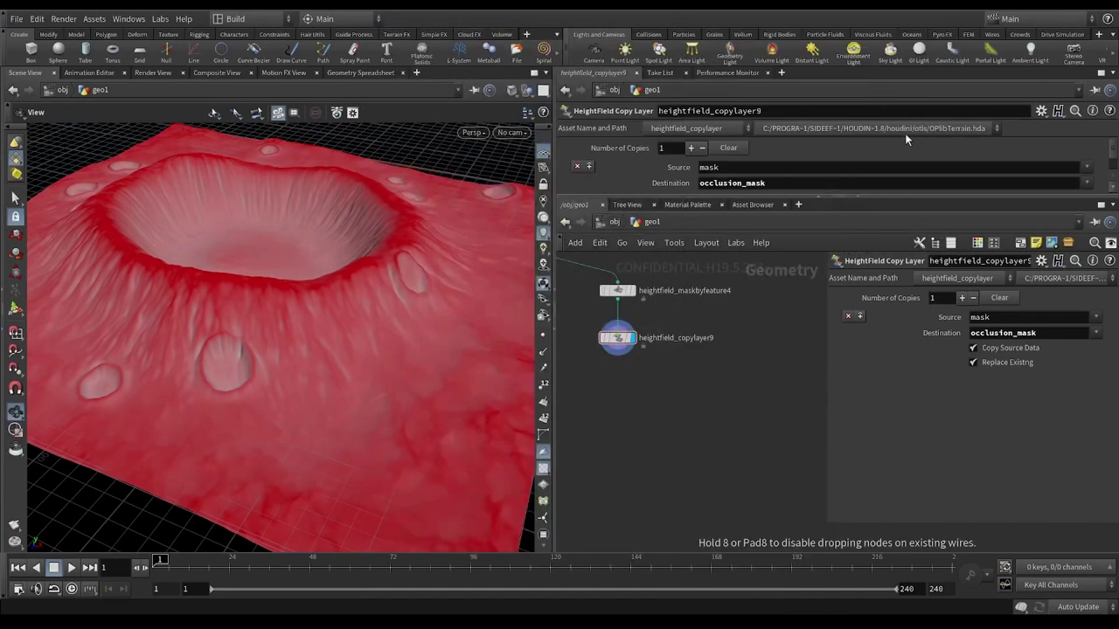
click(679, 435)
drag(616, 355, 681, 420)
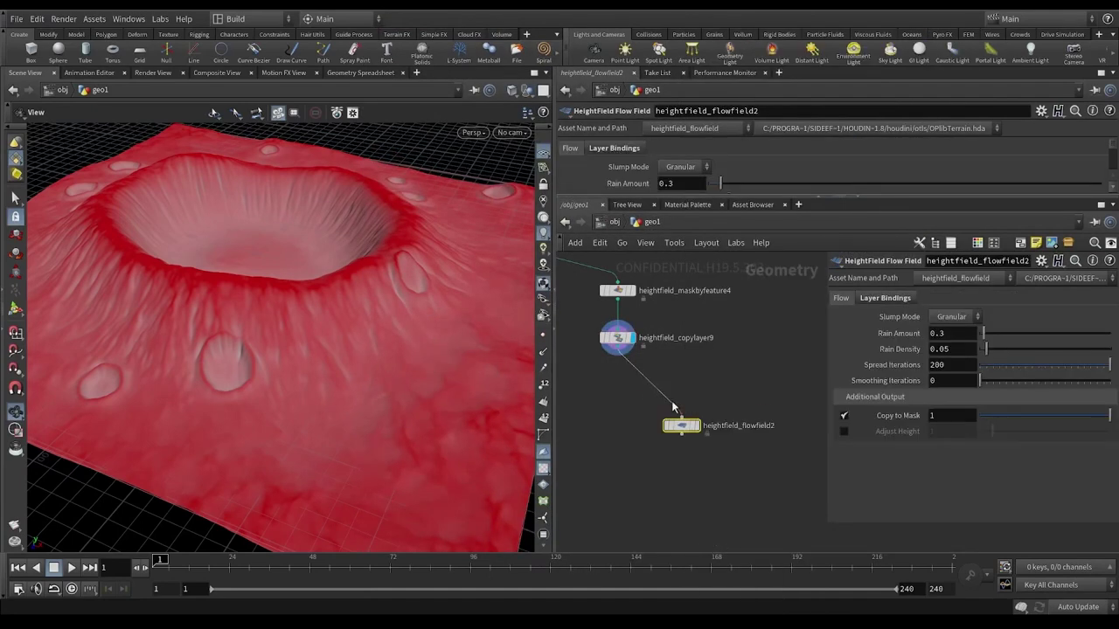
click(693, 426)
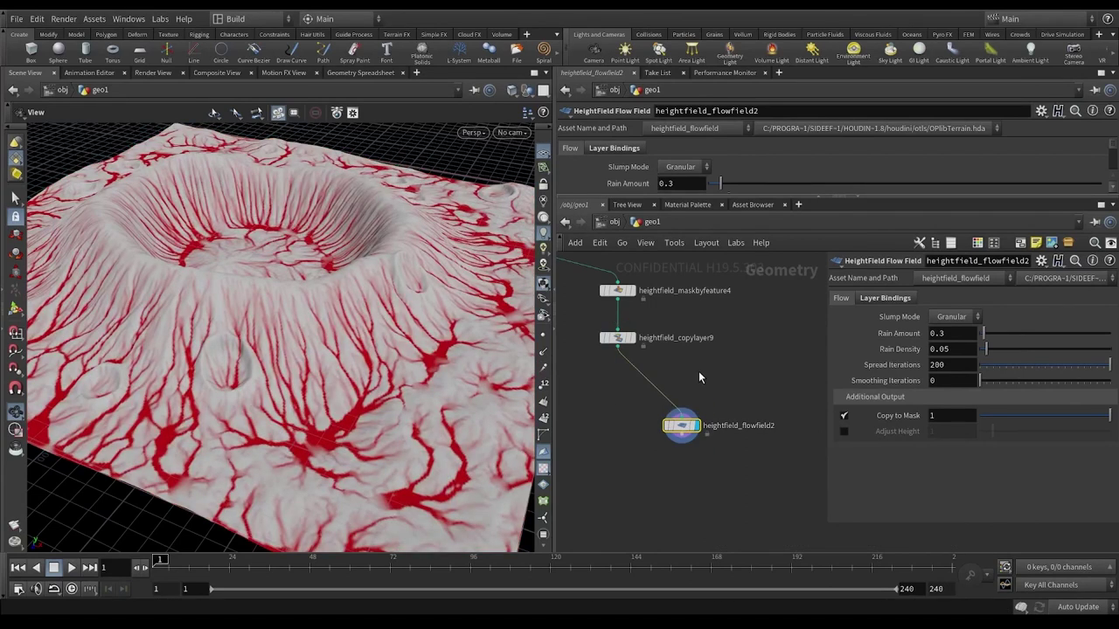
key(ctrl+s)
Review the node chain from heightfield_distortbylayer1 through the mask and copy-layer pairs to the new flow field.
scroll(395, 317, up, 3)
drag(395, 317, 341, 379)
middle_drag(679, 341, 832, 526)
middle_drag(603, 317, 764, 469)
middle_drag(613, 399, 748, 515)
middle_drag(569, 373, 700, 494)
middle_drag(586, 359, 637, 442)
middle_drag(694, 404, 673, 365)
click(646, 400)
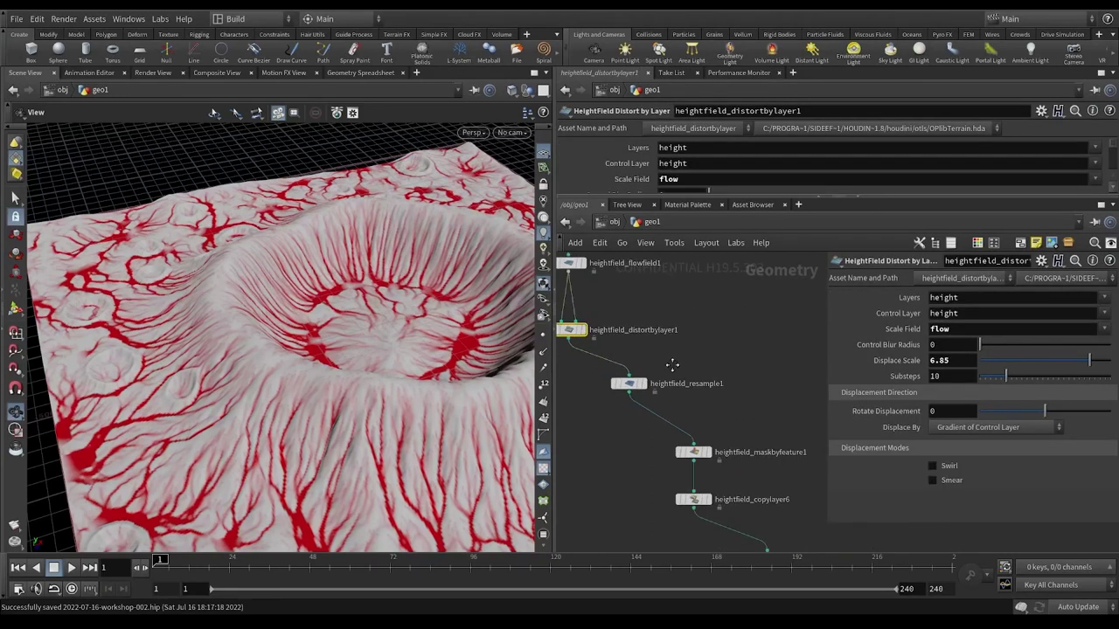
scroll(696, 380, down, 7)
middle_drag(784, 512, 701, 465)
scroll(700, 465, up, 6)
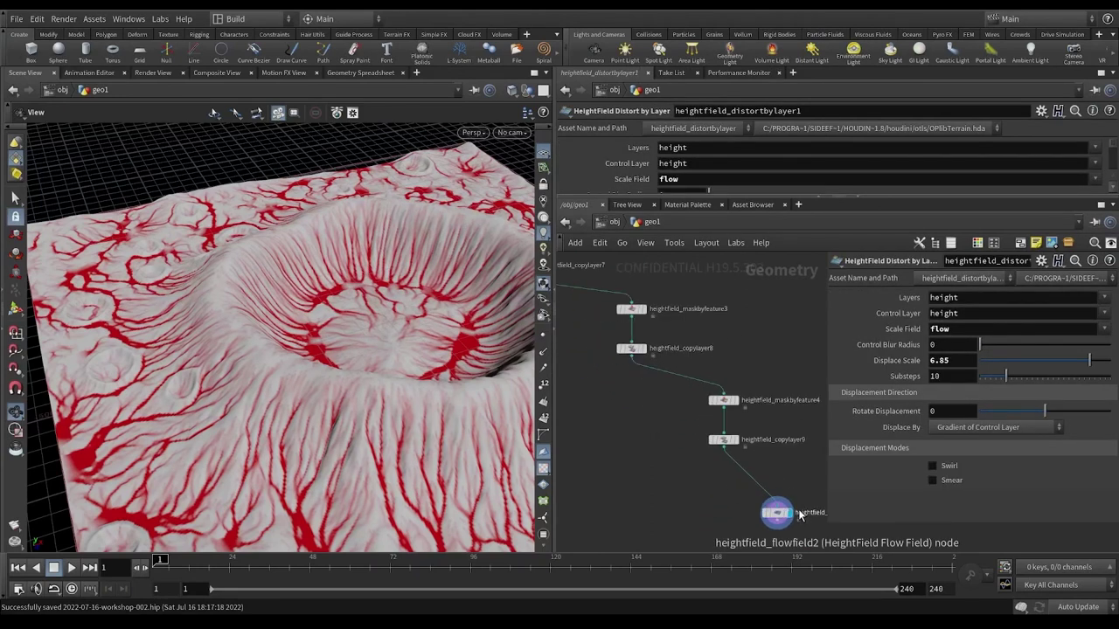
middle_drag(639, 470, 599, 415)
drag(740, 463, 757, 457)
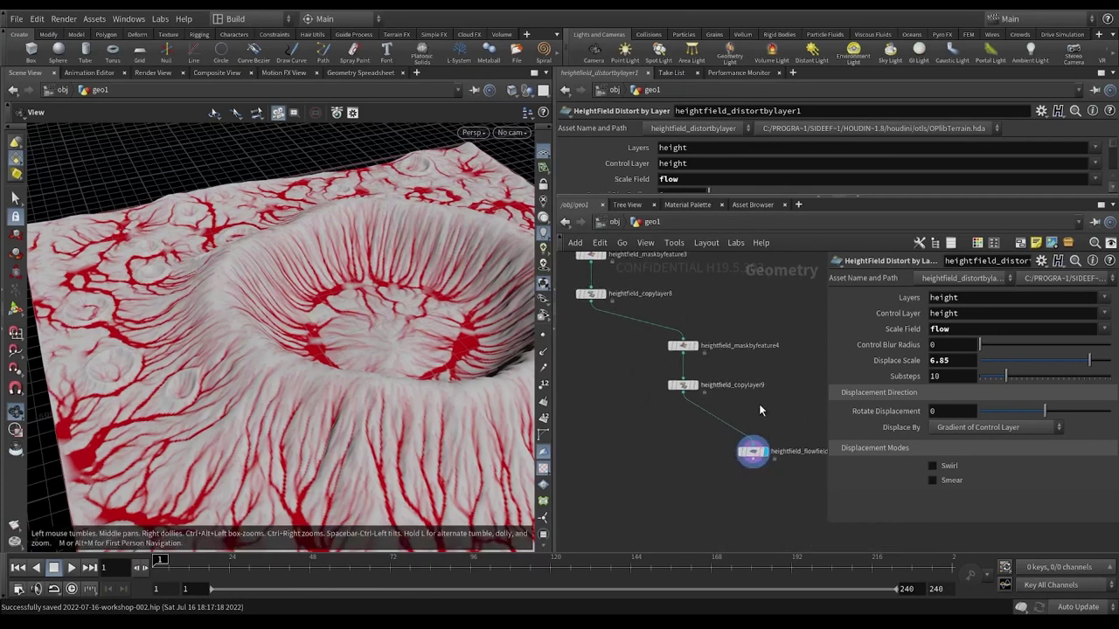
middle_drag(759, 407, 732, 401)
middle_drag(604, 337, 674, 422)
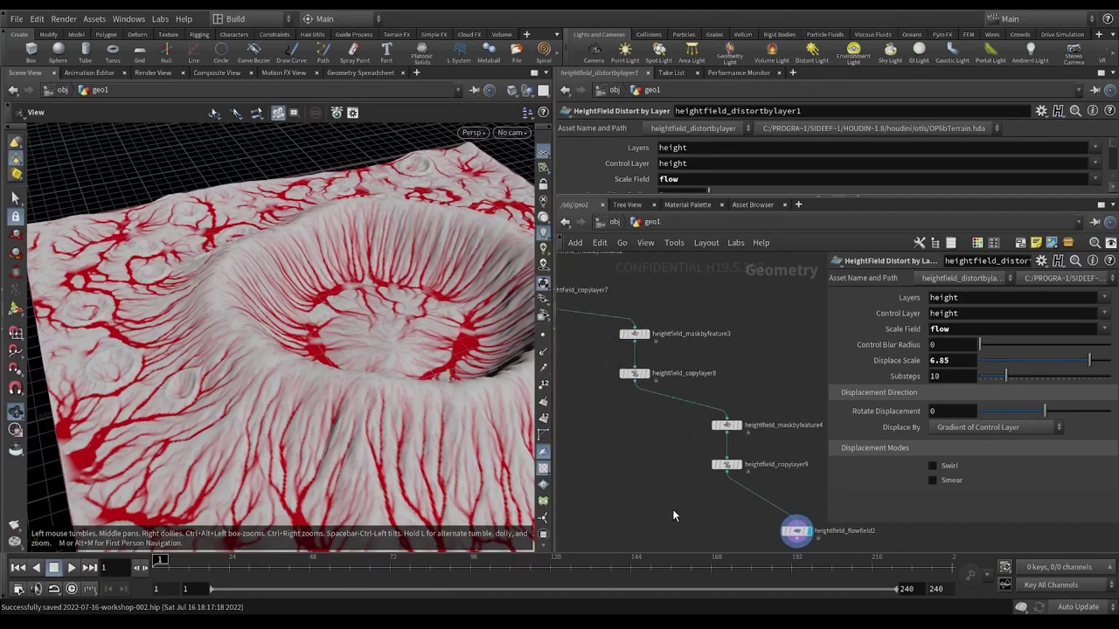
middle_drag(666, 485, 627, 386)
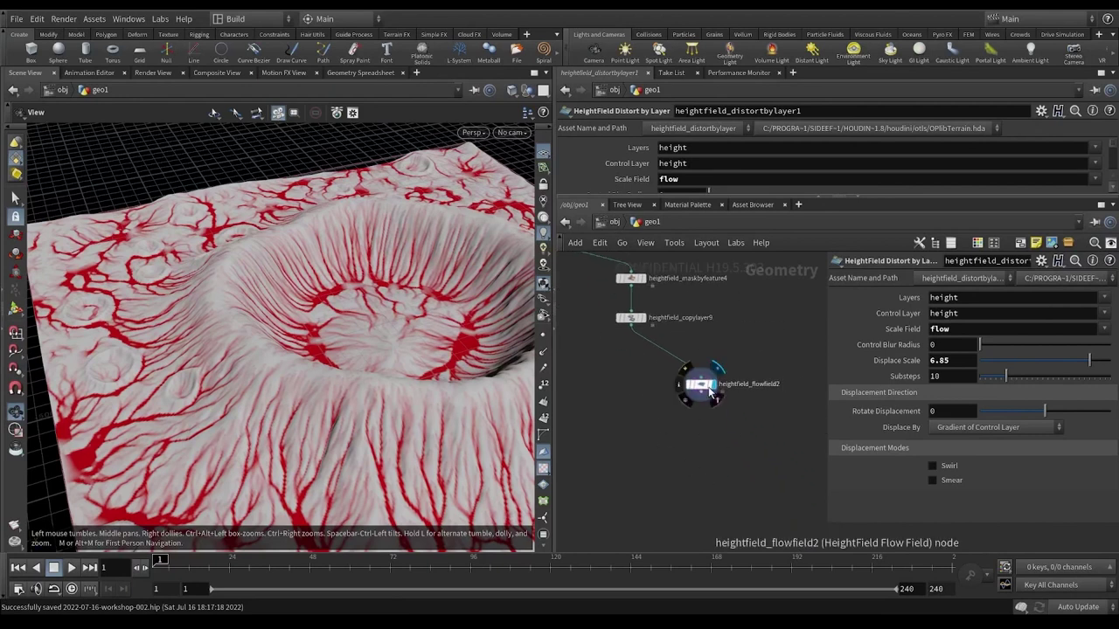
Set the Rain Amount of heightfield_flowfield2 to 0.4.
click(704, 381)
click(763, 420)
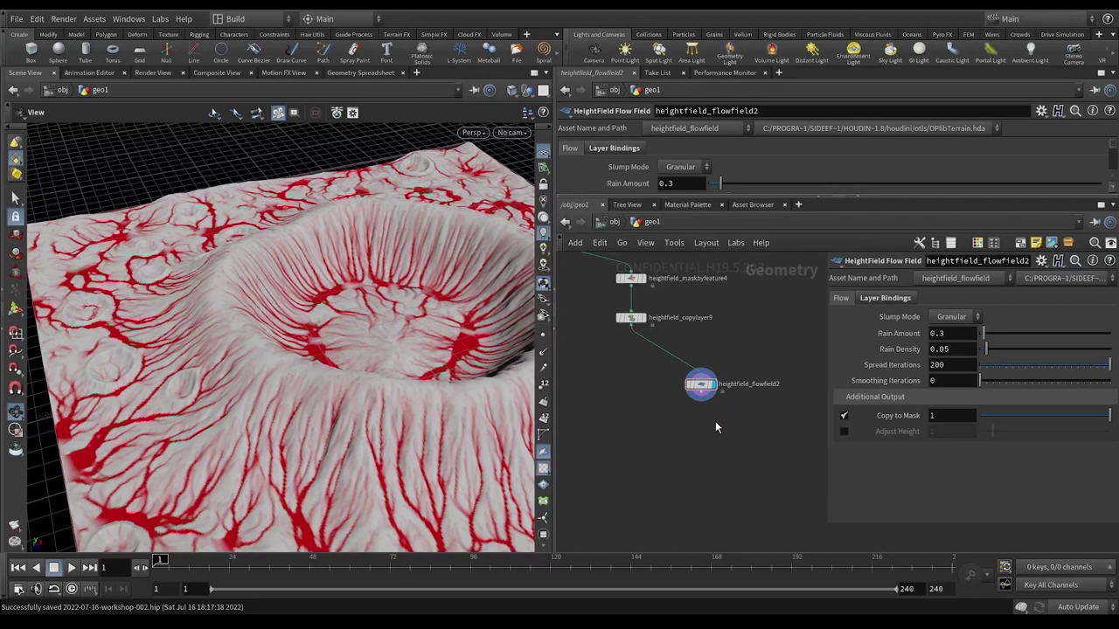
click(704, 384)
click(944, 334)
text(0.4)
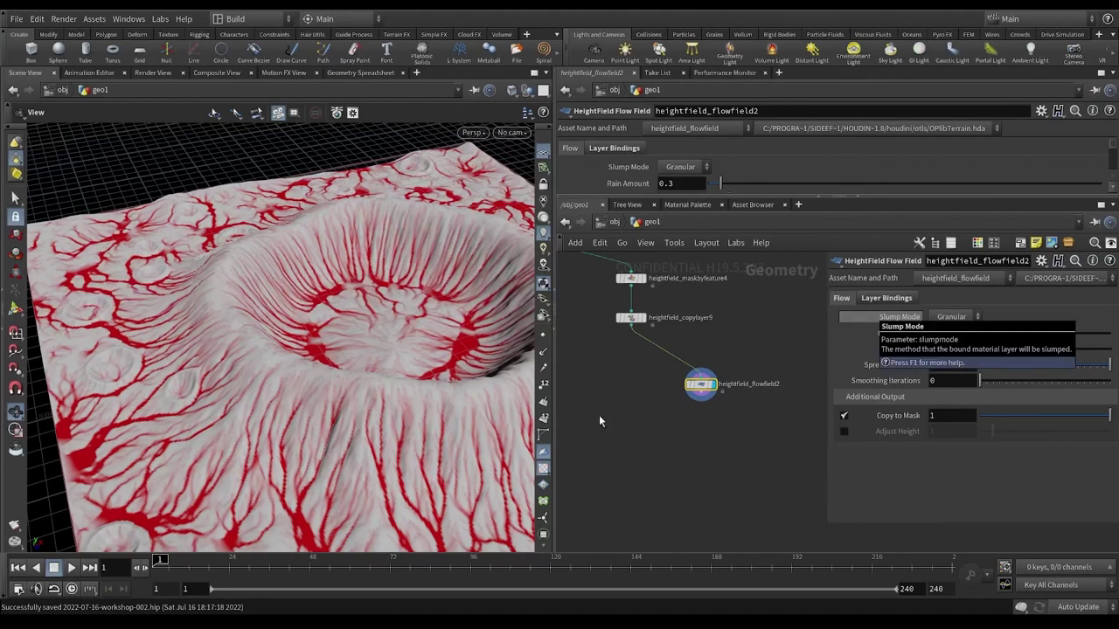
key(Return)
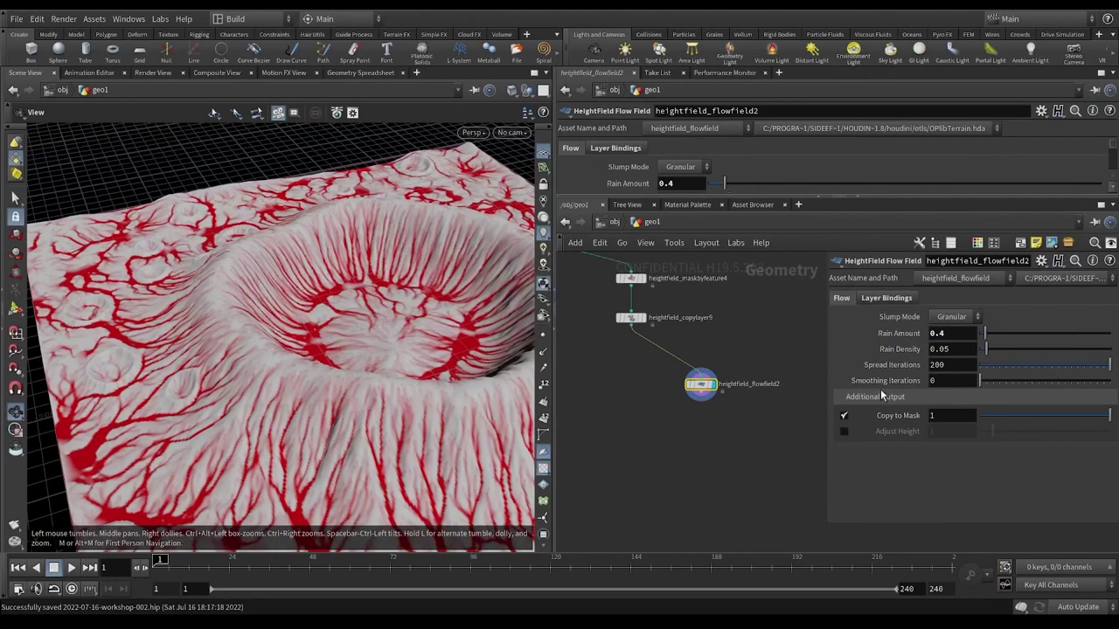
Set the Rain Amount of heightfield_flowfield2 to 0.54 and save the scene.
middle_drag(717, 399, 675, 369)
drag(391, 333, 310, 247)
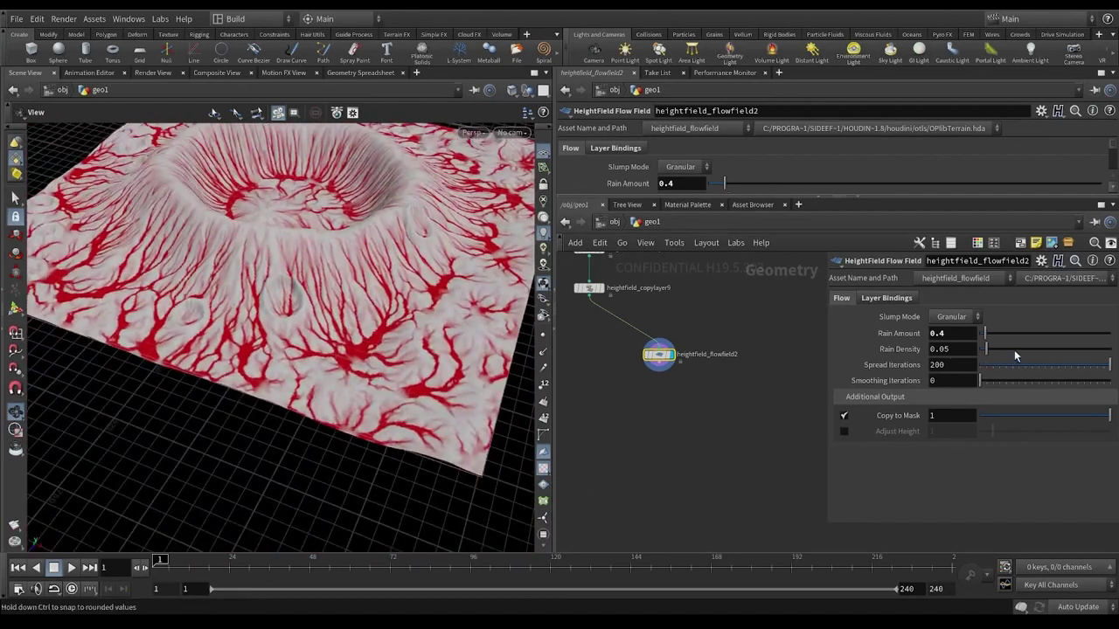
drag(996, 330, 990, 332)
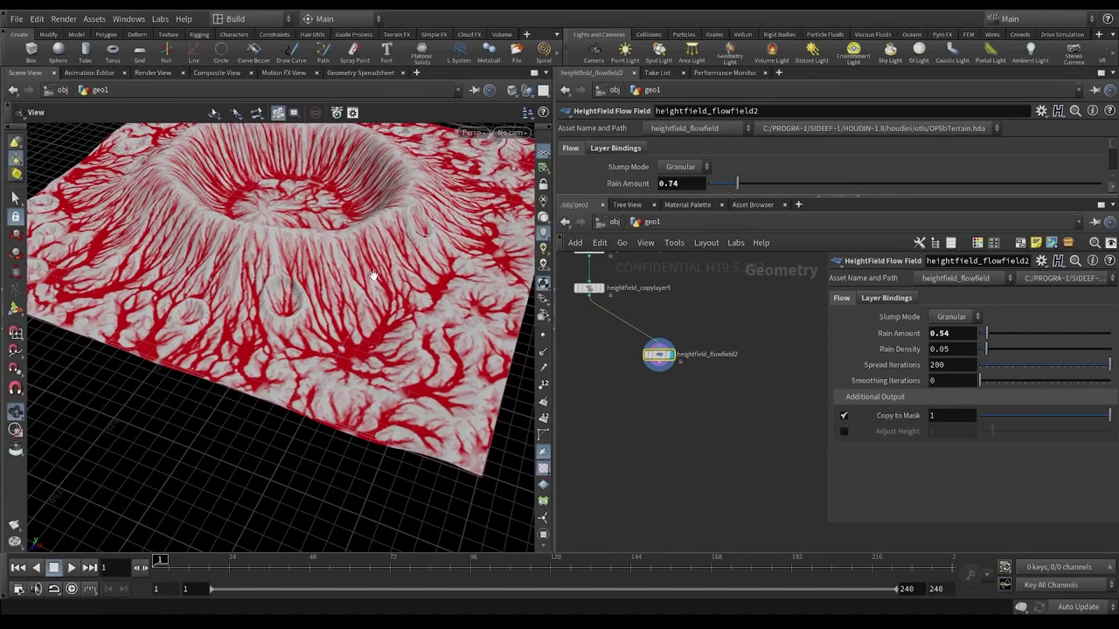
drag(331, 225, 375, 230)
middle_drag(768, 444, 760, 417)
key(ctrl+s)
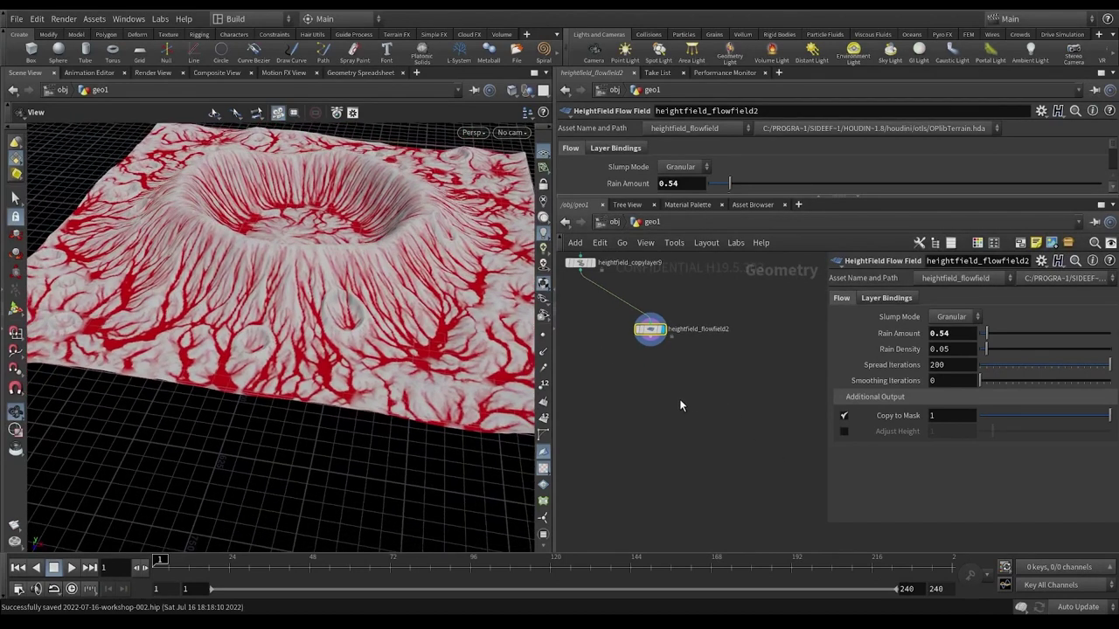
Add a HeightField Resample node directly below heightfield_flowfield2, connect it and display its result.
key(Tab)
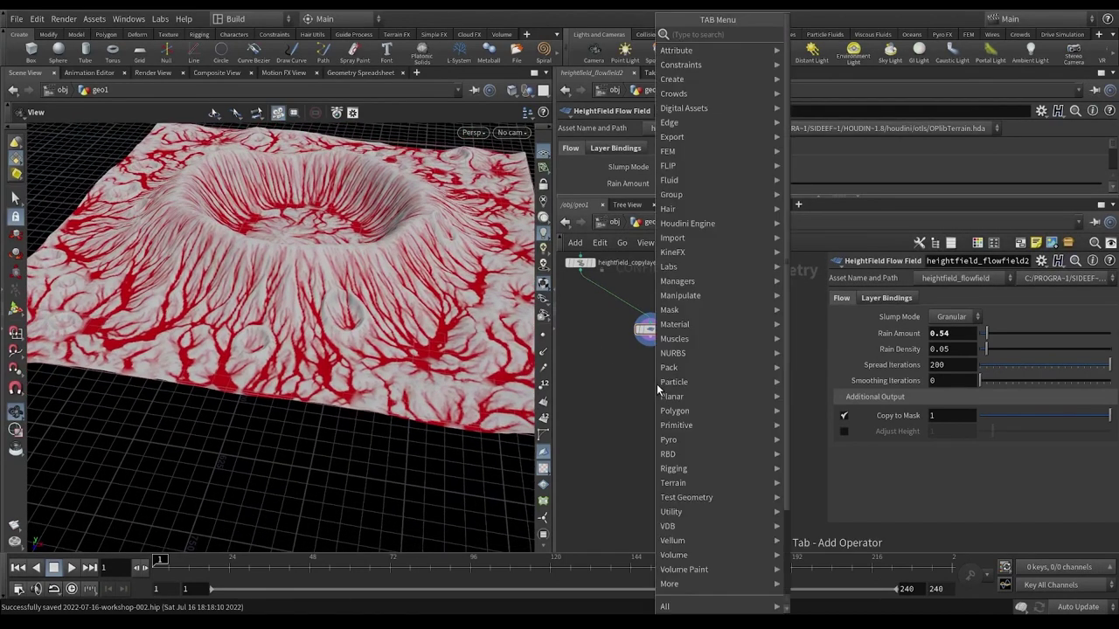
text(hfres)
key(Return)
key(Return)
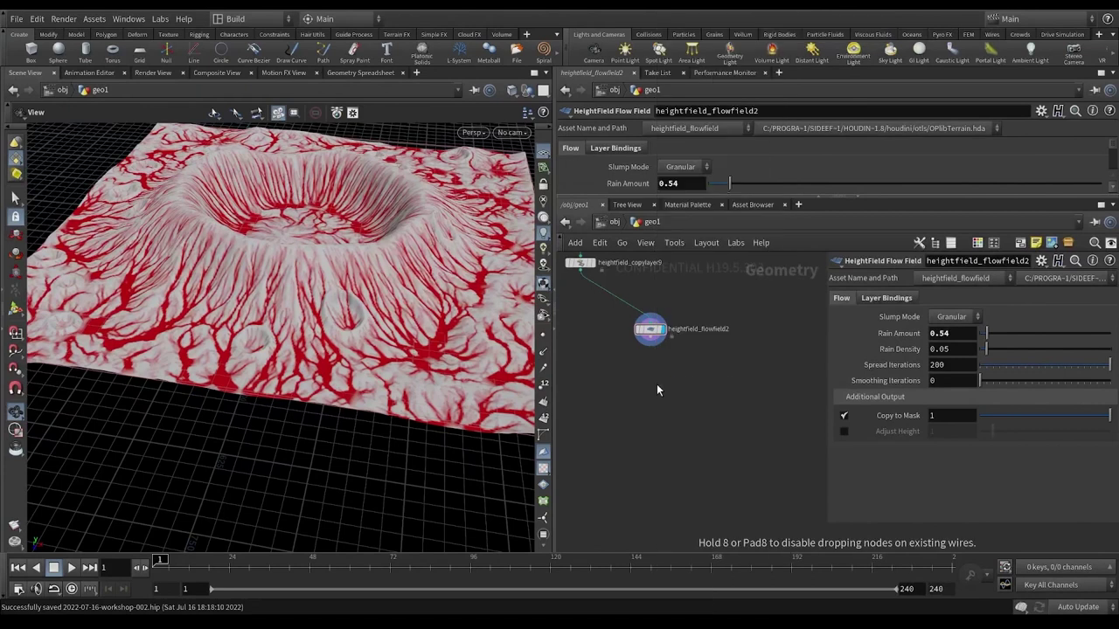
click(656, 384)
scroll(668, 347, up, 3)
drag(643, 333, 648, 387)
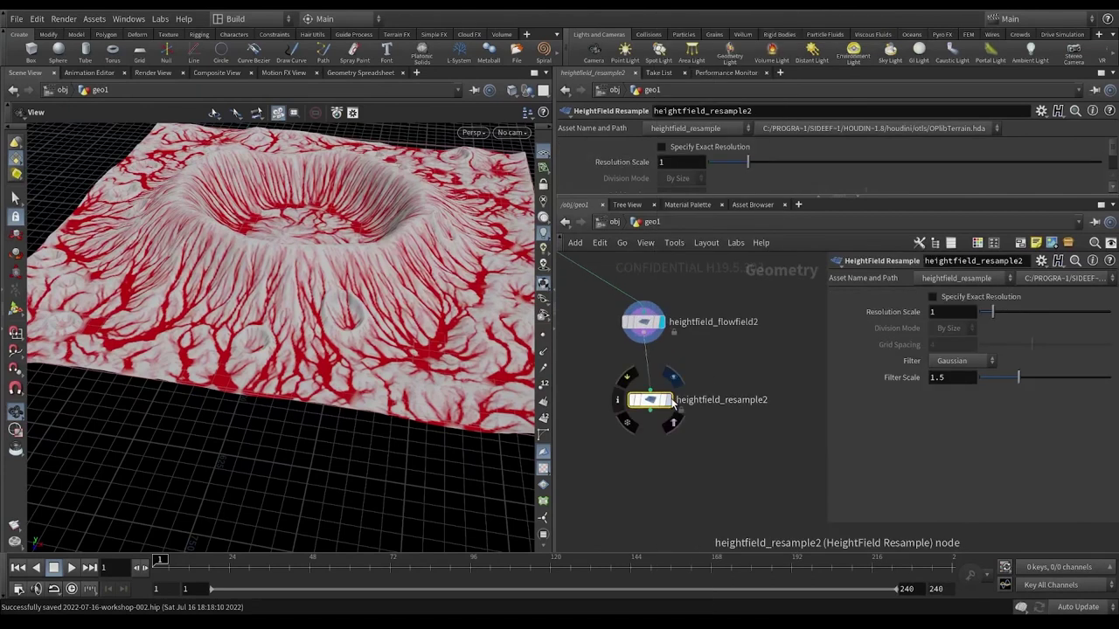
click(667, 399)
scroll(451, 316, up, 10)
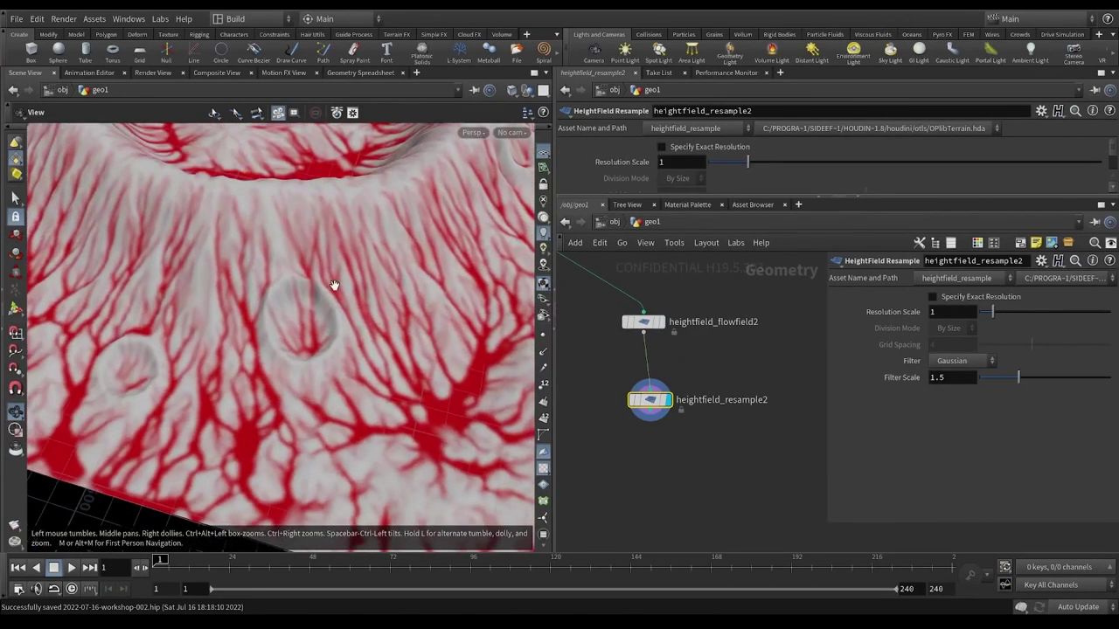
drag(451, 315, 454, 372)
middle_drag(638, 442, 631, 406)
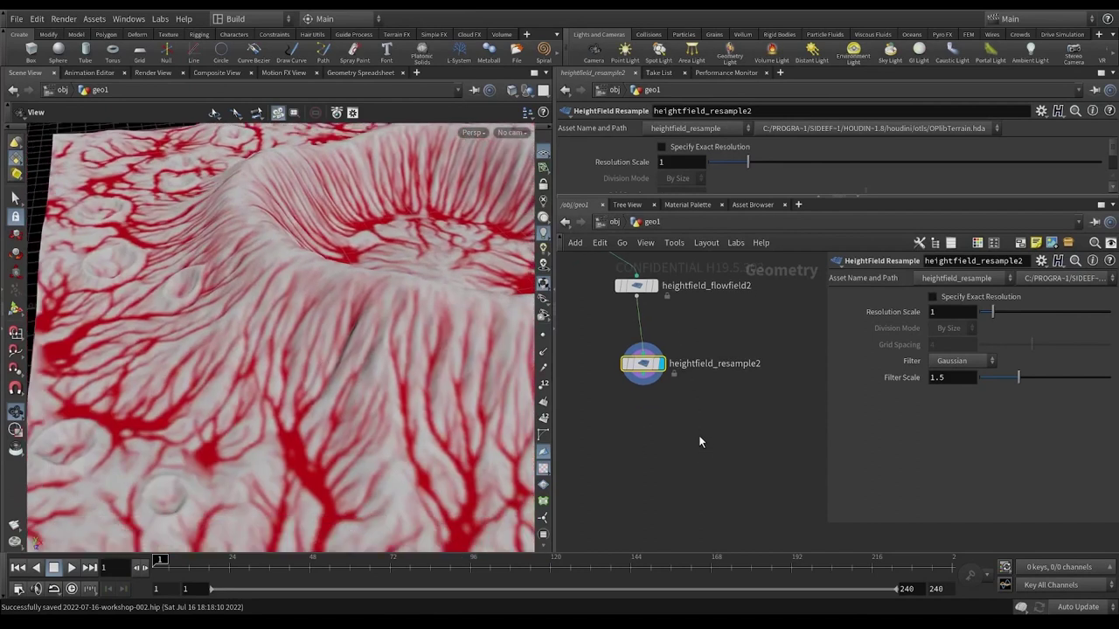
middle_drag(691, 433, 691, 406)
click(651, 346)
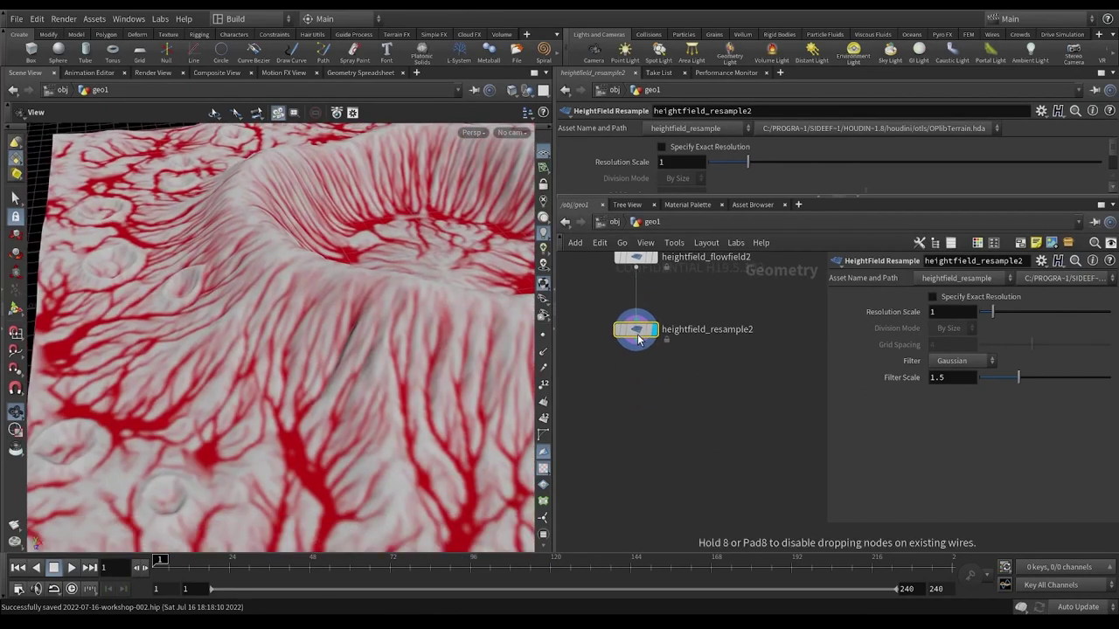
Add a Labs Terrain Layer Export node, connect it after heightfield_resample2 and display it.
key(Tab)
text(labs ter)
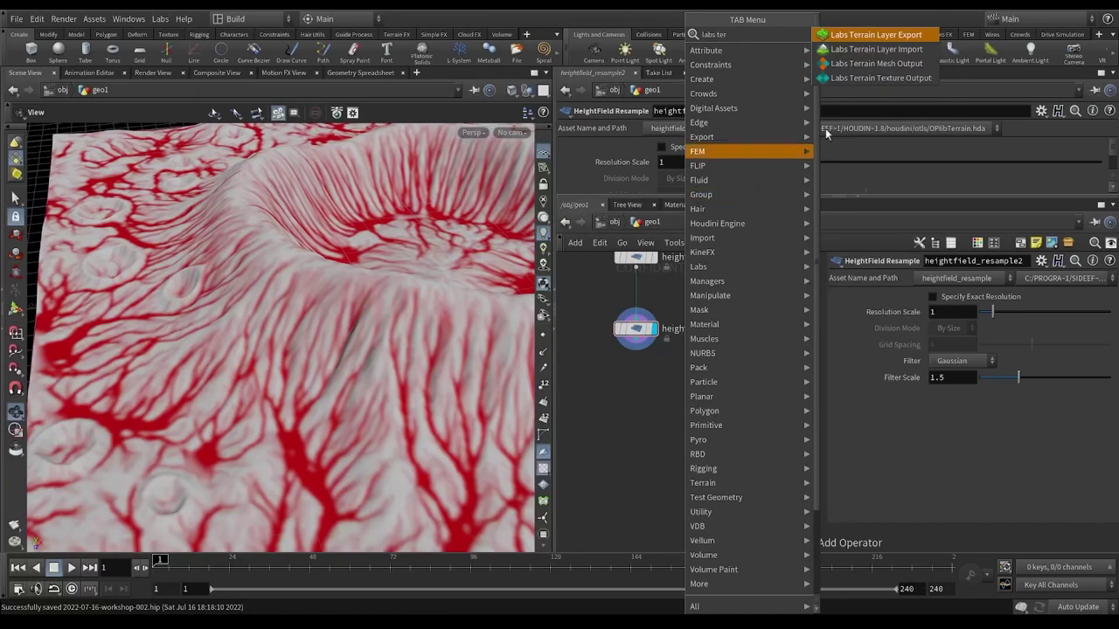
click(885, 36)
click(663, 386)
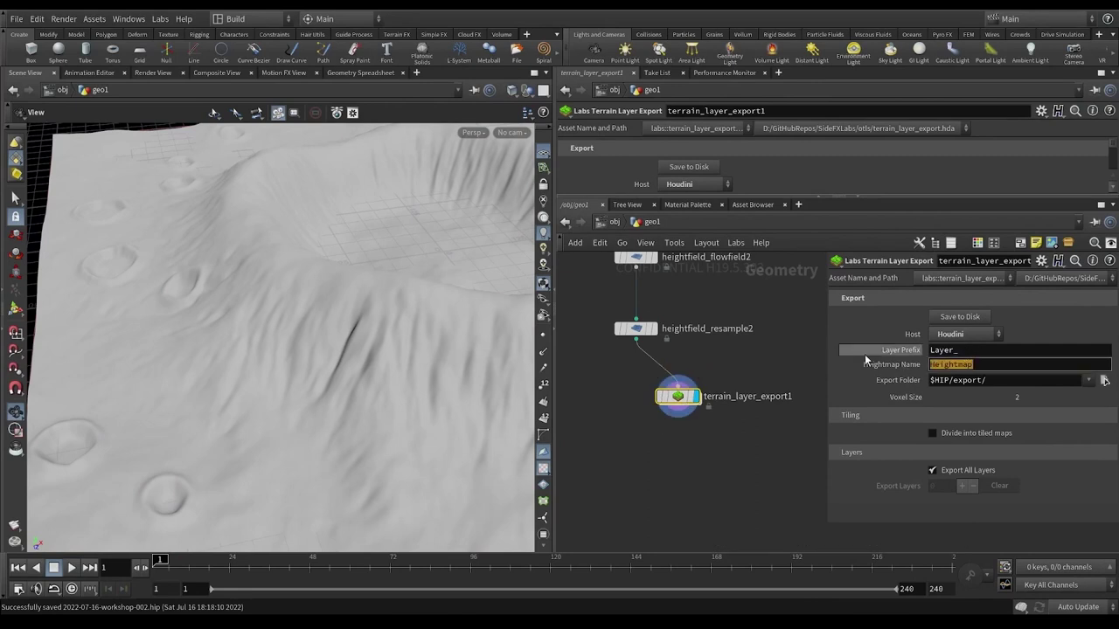
Set the Heightmap Name of the terrain layer export to workshop.
mouse_move(866, 356)
text(work)
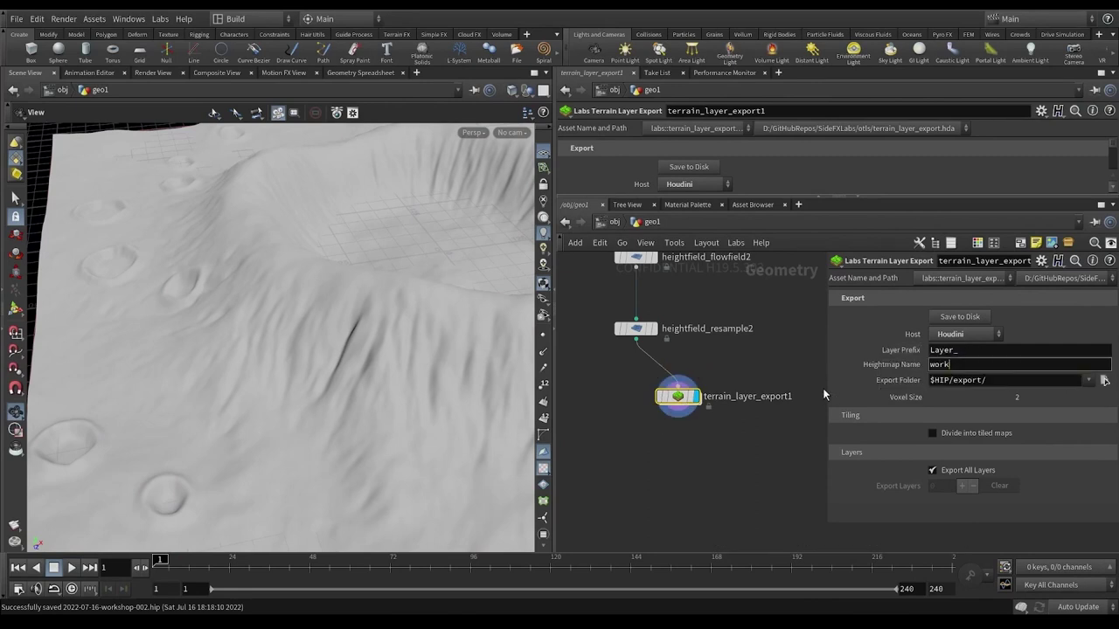
text(shop)
key(Return)
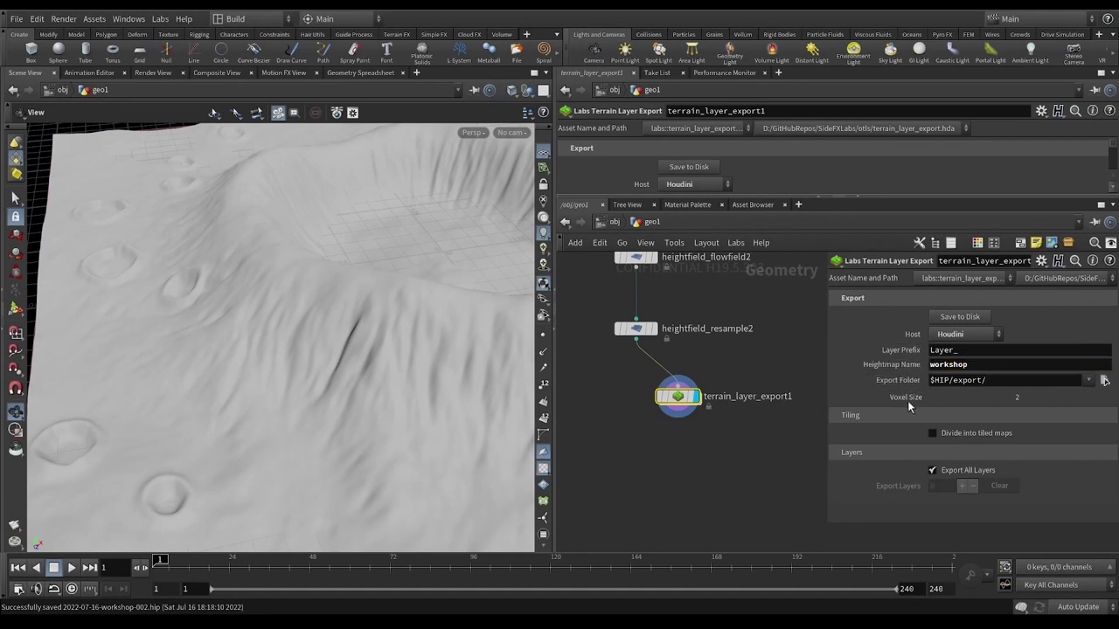
Turn off exporting all layers and add one export layer named height.
click(964, 470)
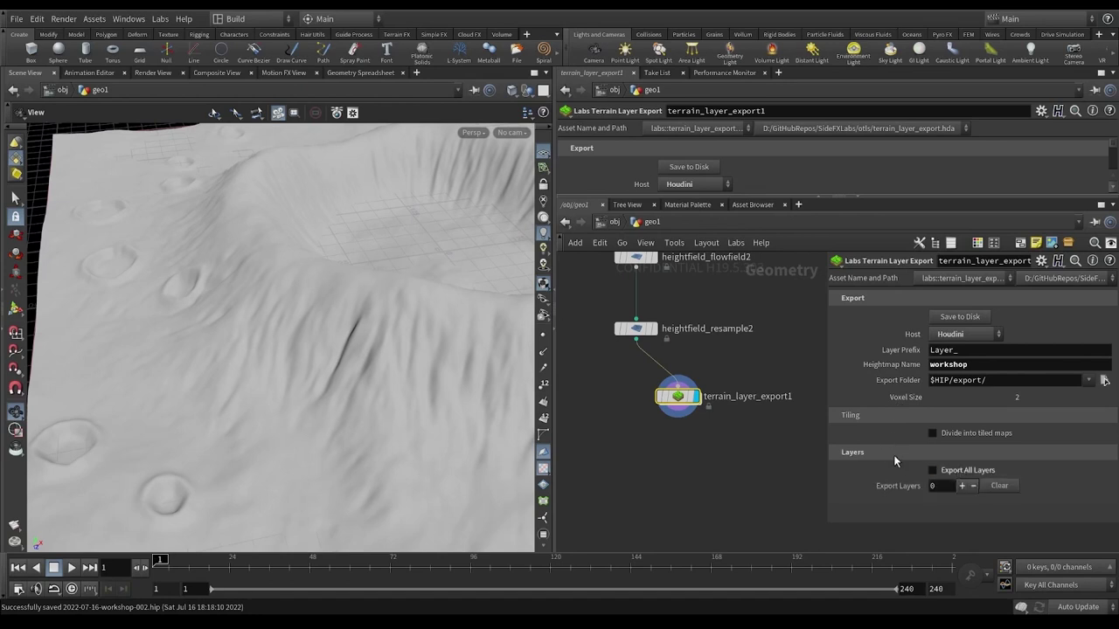
click(961, 486)
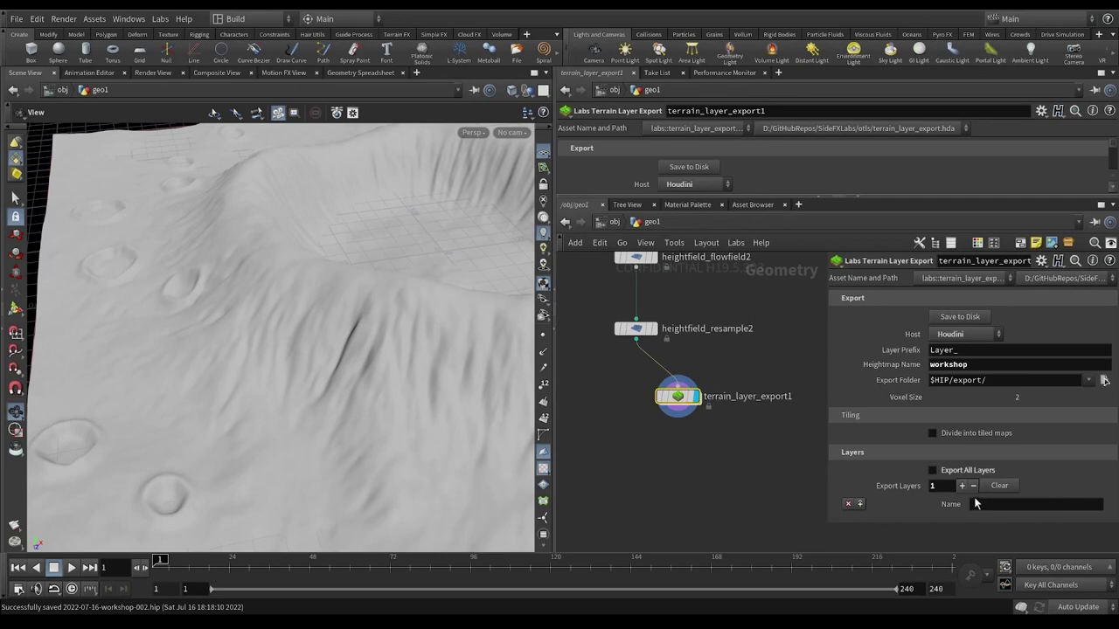
click(977, 505)
text(height)
key(Return)
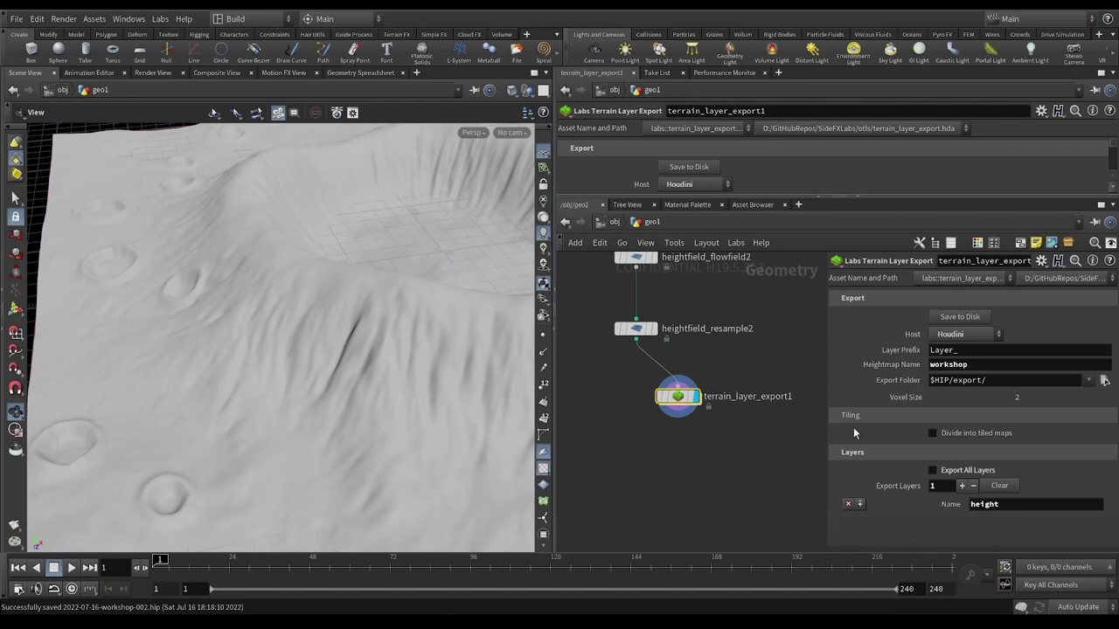
Add a second export layer named height_mask to the terrain layer export.
drag(843, 198, 841, 289)
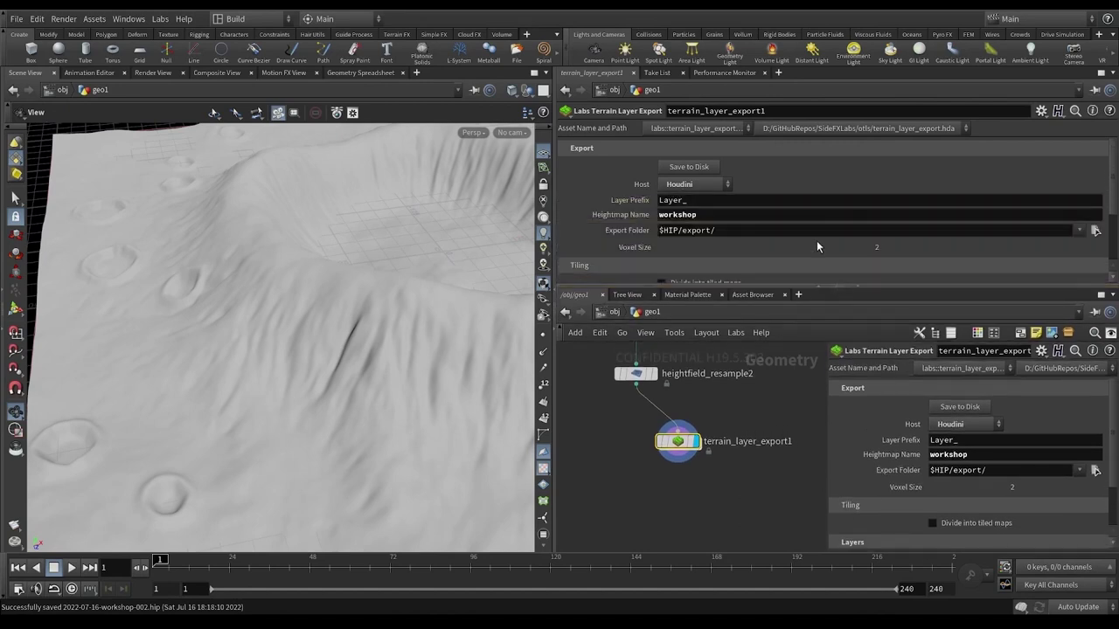
scroll(824, 248, down, 3)
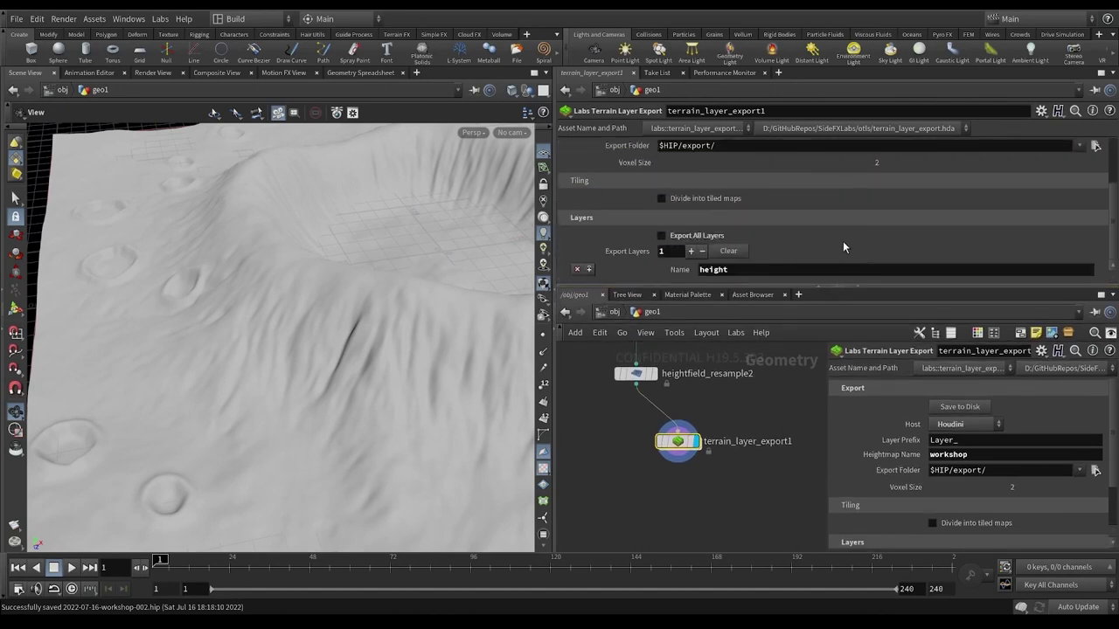
click(688, 247)
click(728, 269)
text(height_maspk)
key(Return)
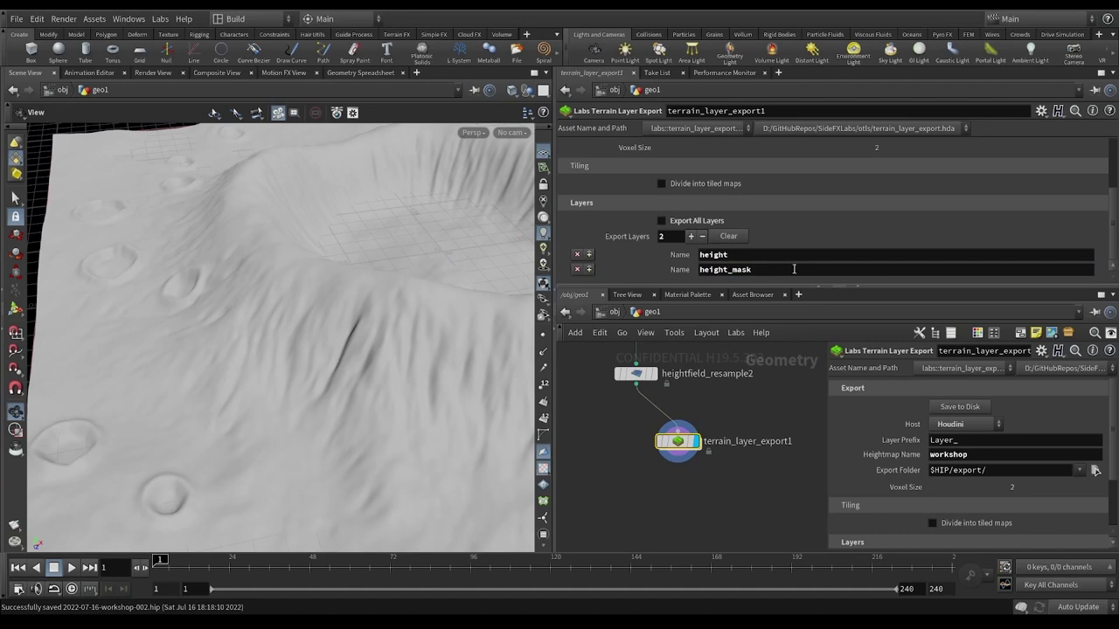
Add two more export layers named slope_mask and curvature_mask.
click(691, 236)
click(739, 269)
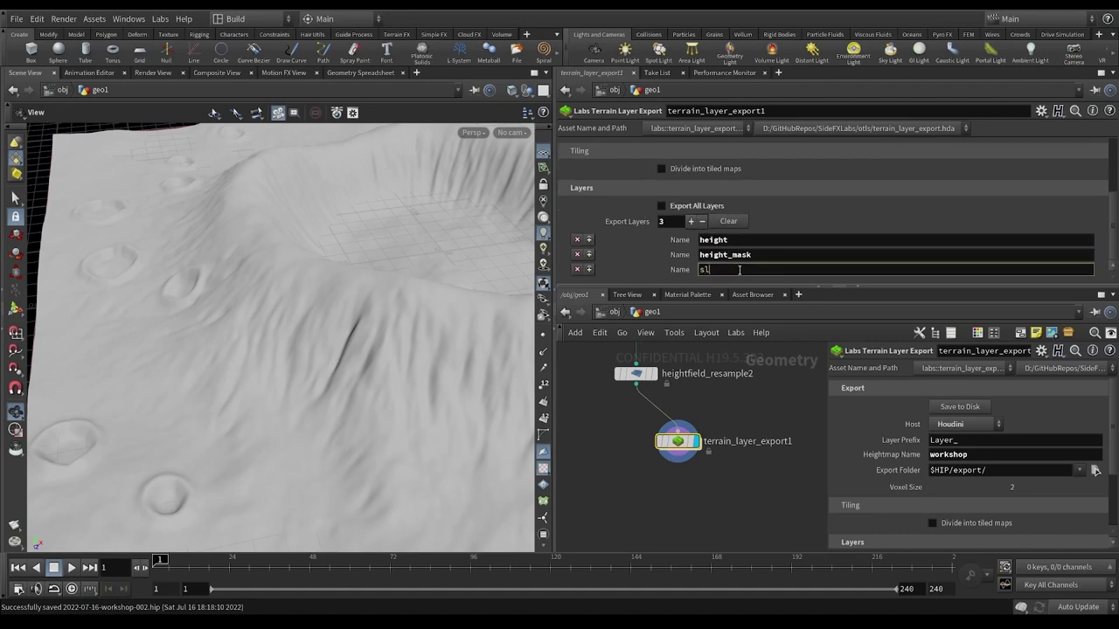
text(slope_mask)
key(Return)
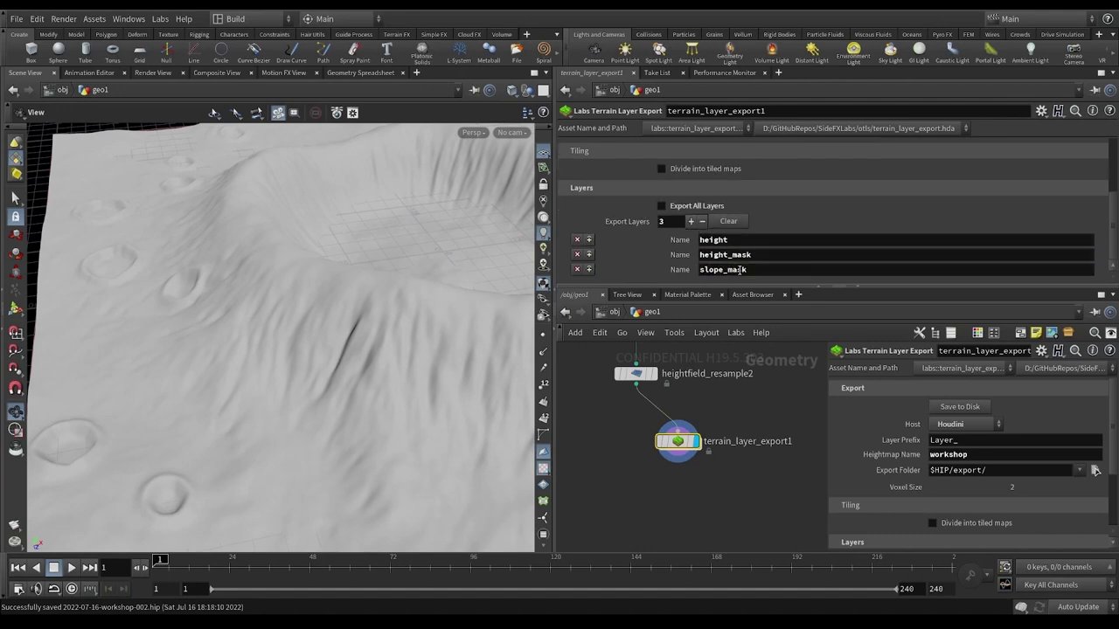
click(691, 221)
click(746, 269)
text(curvat)
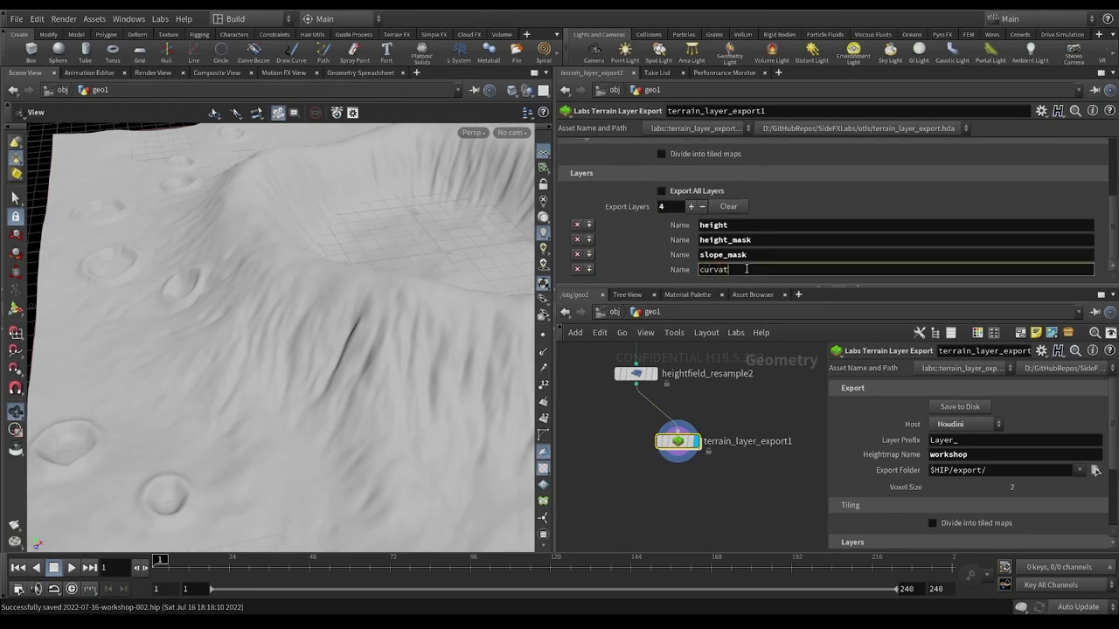
text(ure_mask)
key(Return)
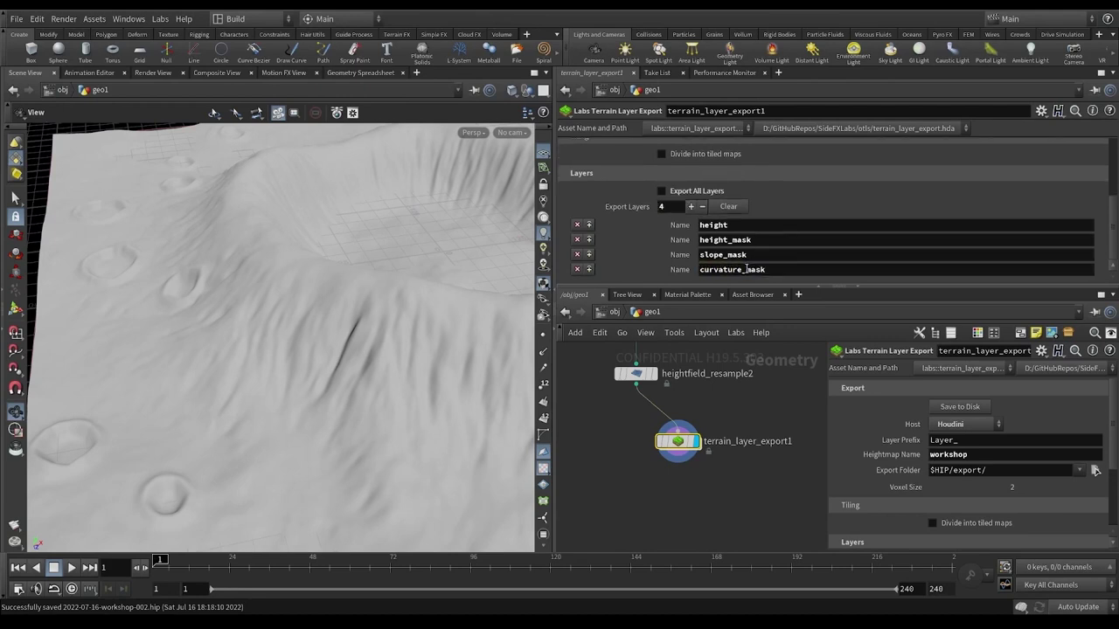
Extend the export list with layers named occlusion_mask and flow.
click(690, 207)
click(724, 269)
text(occlusion_mask)
key(Return)
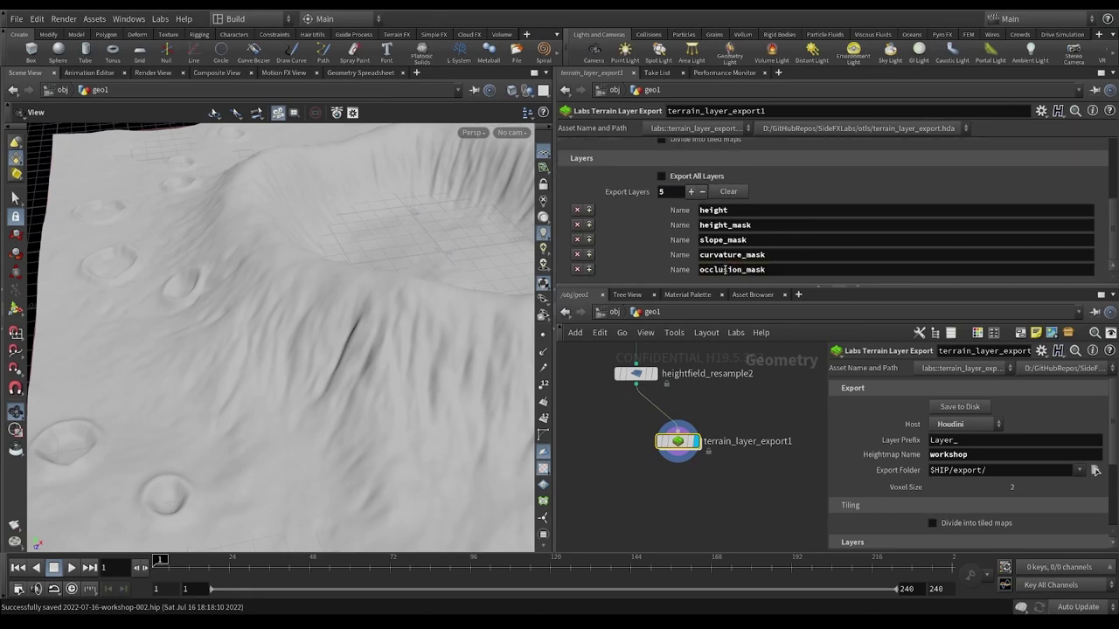
click(689, 194)
click(745, 271)
text(flow)
key(Return)
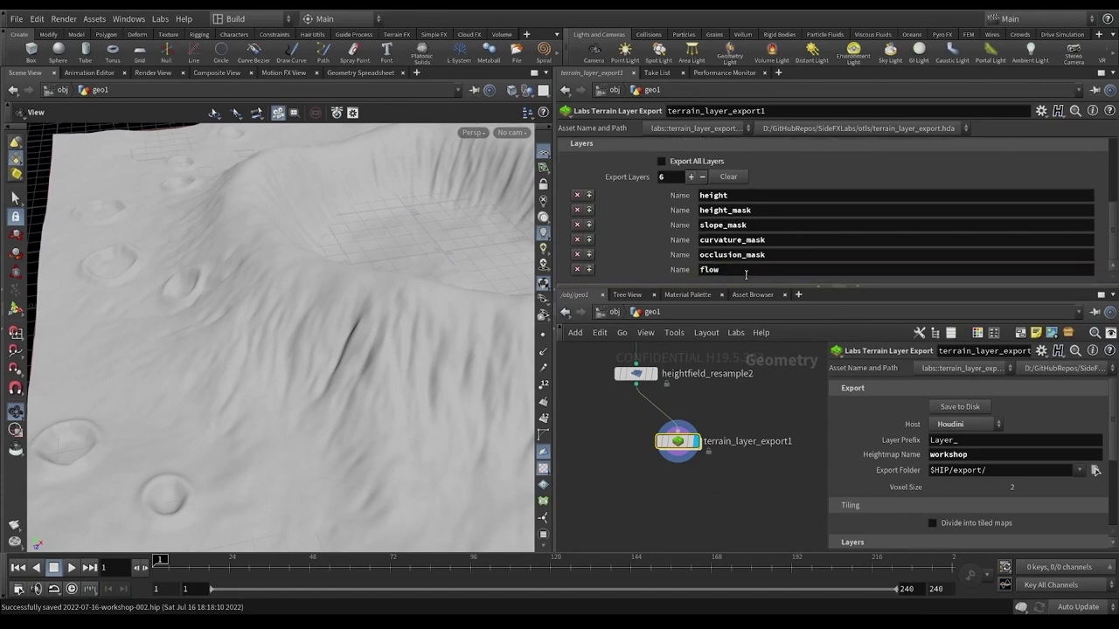
Add a seventh export layer named small_craters_inner and save the listed layers to disk.
click(690, 176)
click(764, 269)
text(small_craters_inner)
key(Return)
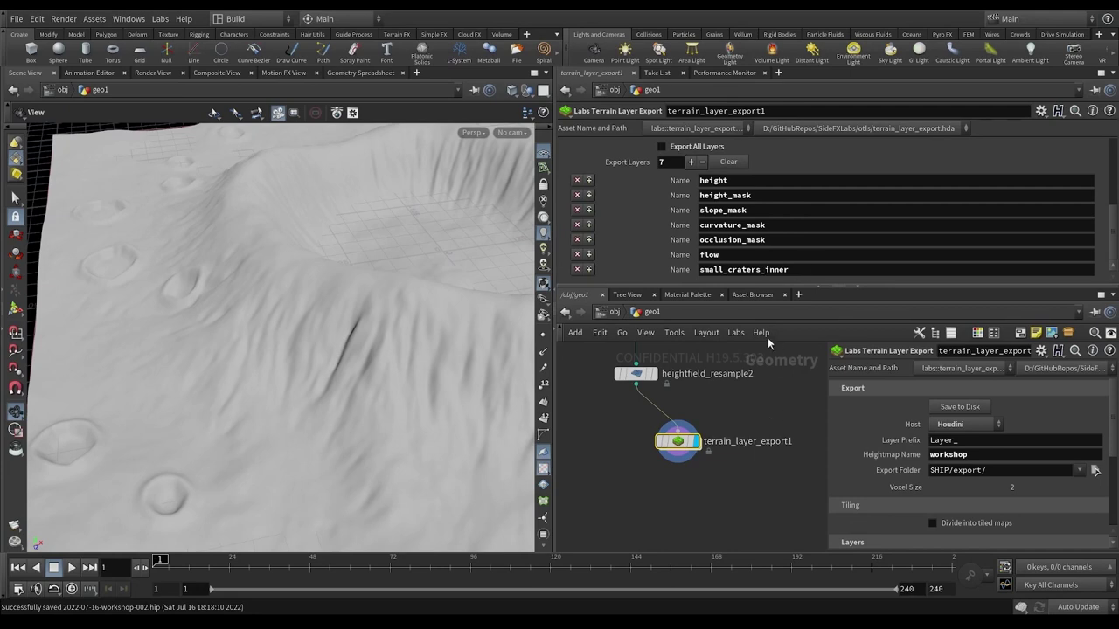
scroll(649, 217, up, 5)
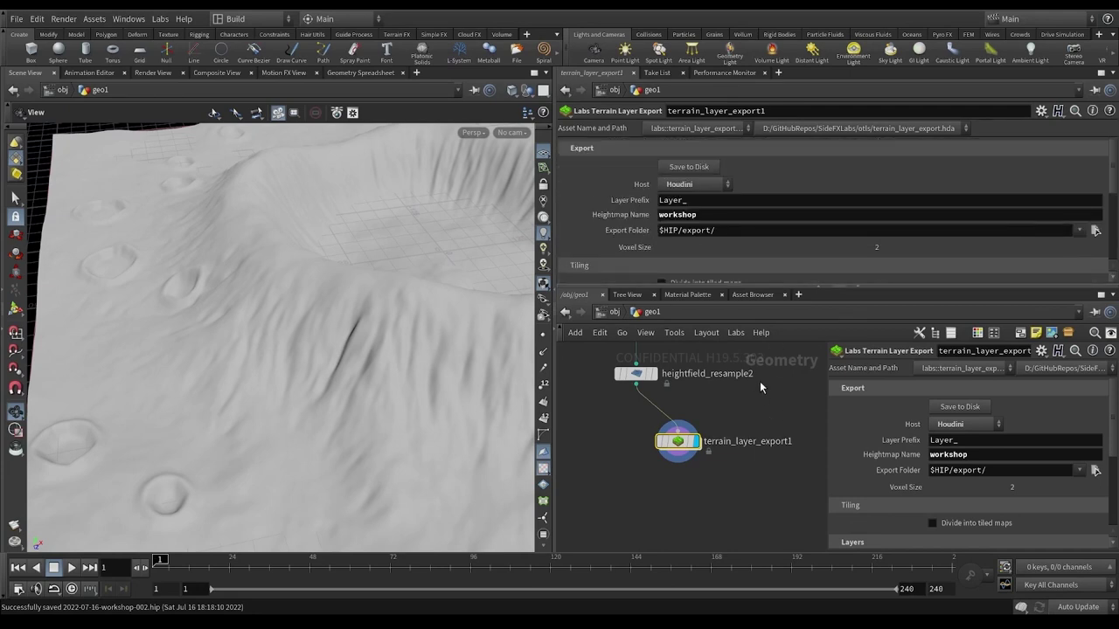
click(689, 167)
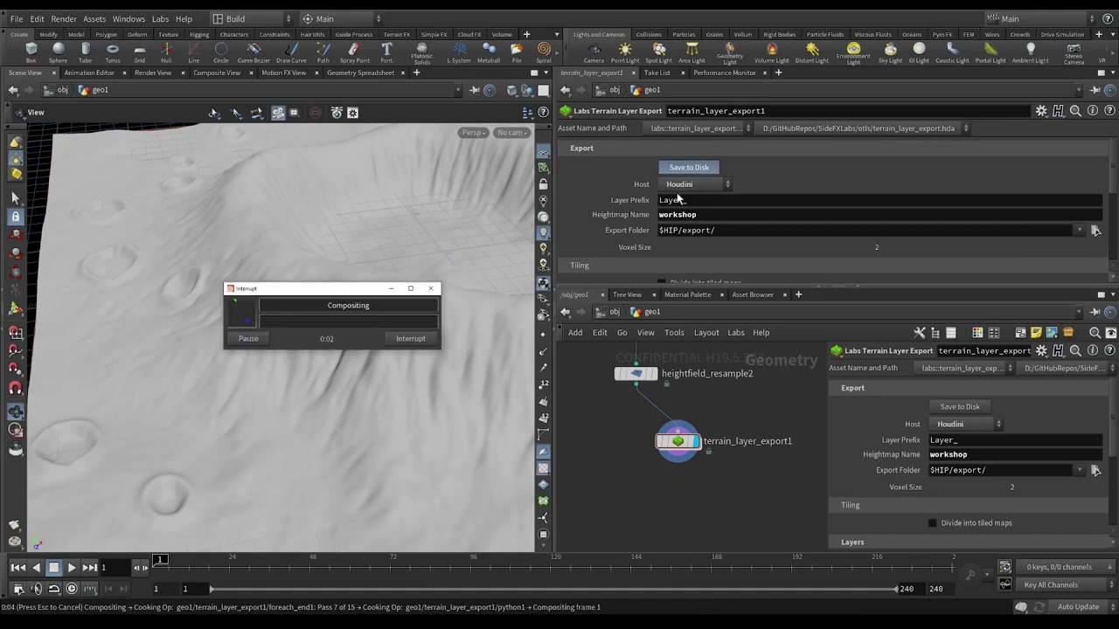
Switch to the export folder in File Explorer, view each exported layer image from curvature mask to workshop heightmap, and return to Houdini.
key(alt+Tab)
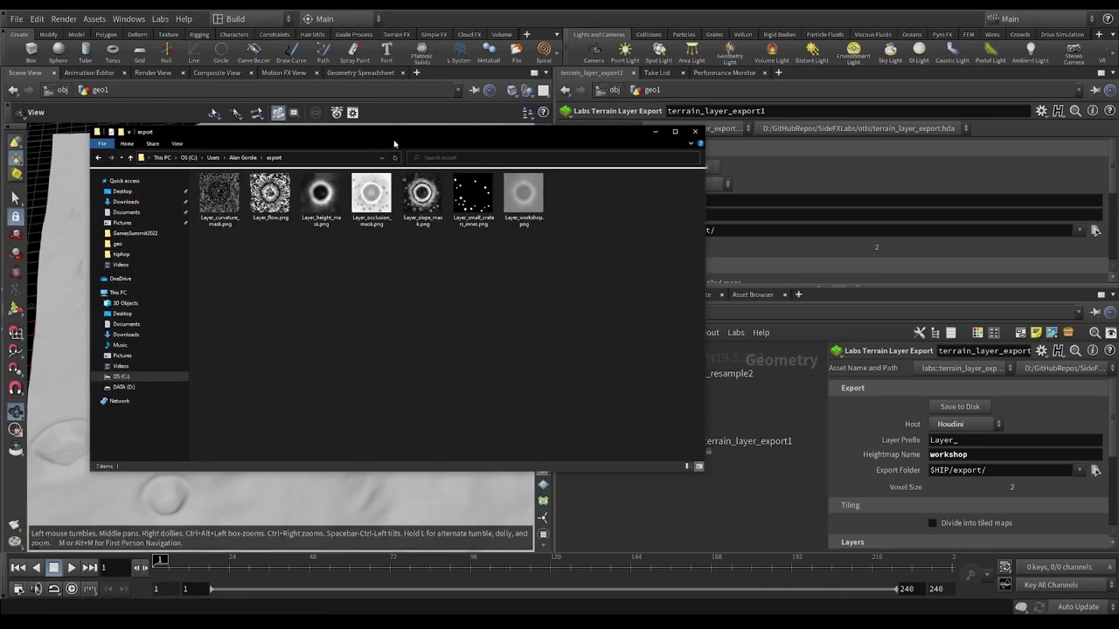
double_click(236, 182)
key(Right)
key(Right)
key(Right)
key(Right)
key(Right)
key(Right)
key(Right)
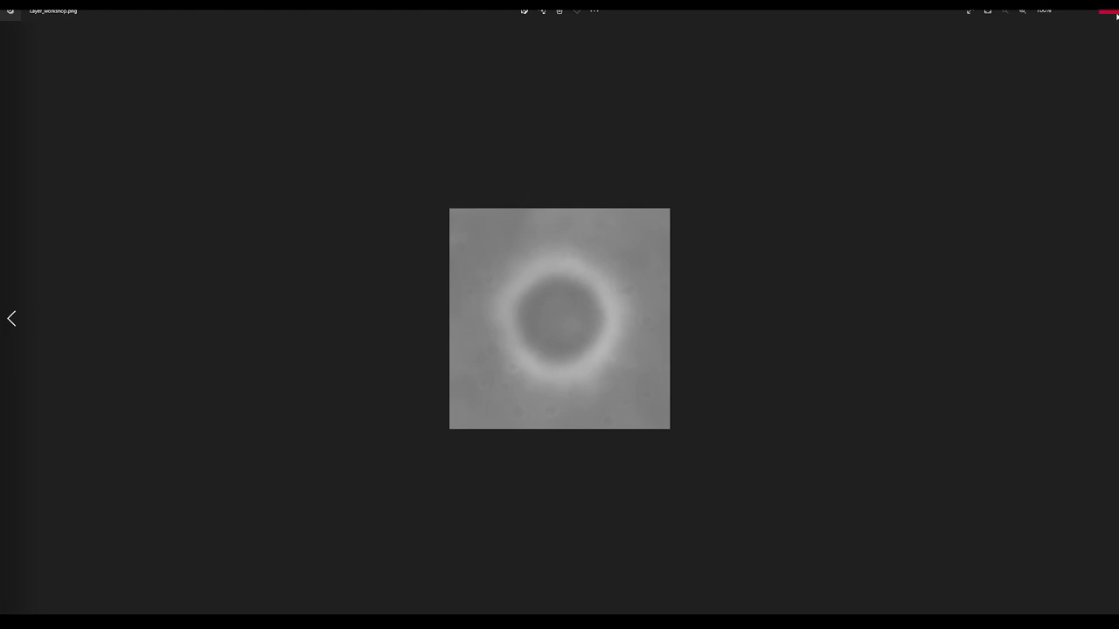
click(1108, 14)
click(529, 350)
drag(575, 142, 580, 154)
click(585, 16)
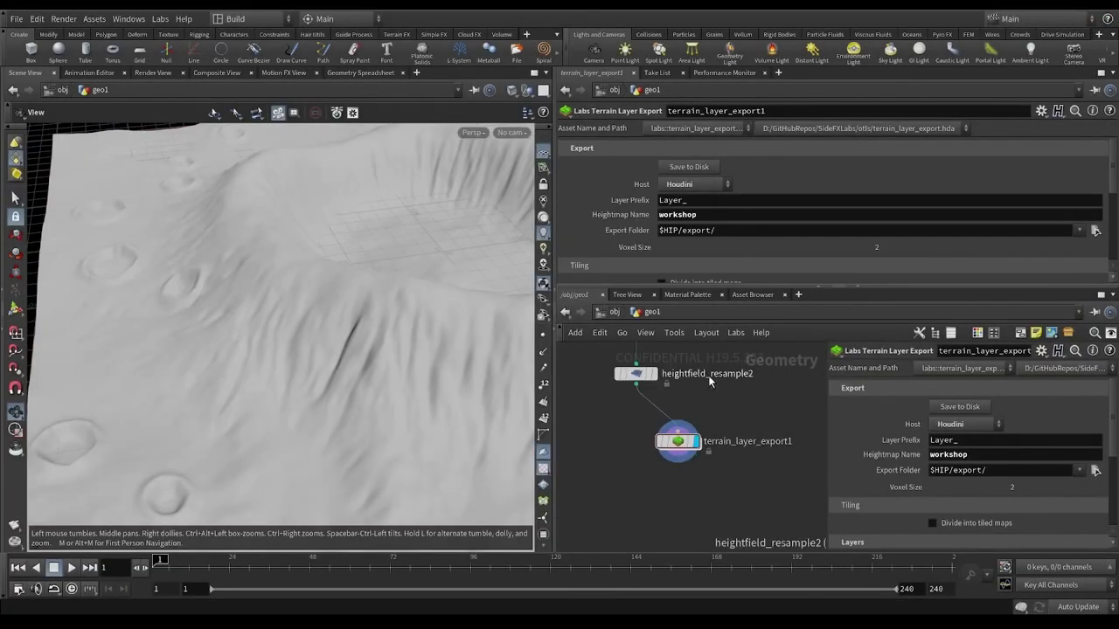
Display heightfield1 at the start of the network, set its Grid Spacing to 1 and check its node info.
scroll(727, 372, down, 7)
middle_drag(764, 380, 778, 518)
middle_drag(656, 353, 743, 444)
middle_drag(736, 376, 754, 542)
middle_drag(726, 352, 729, 421)
scroll(698, 467, up, 5)
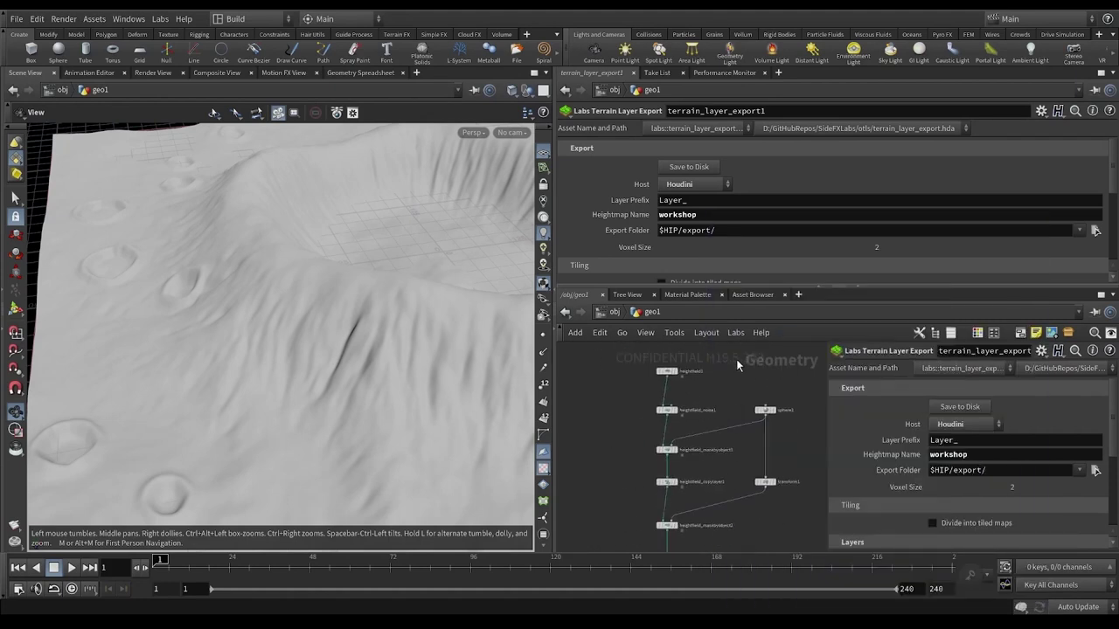
click(630, 401)
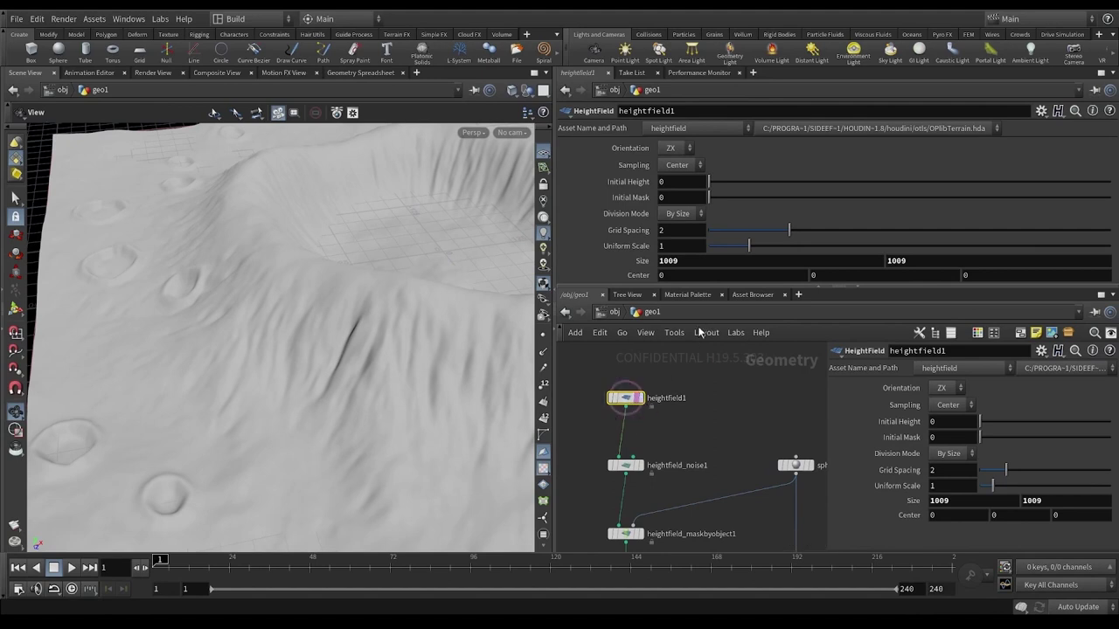
click(642, 400)
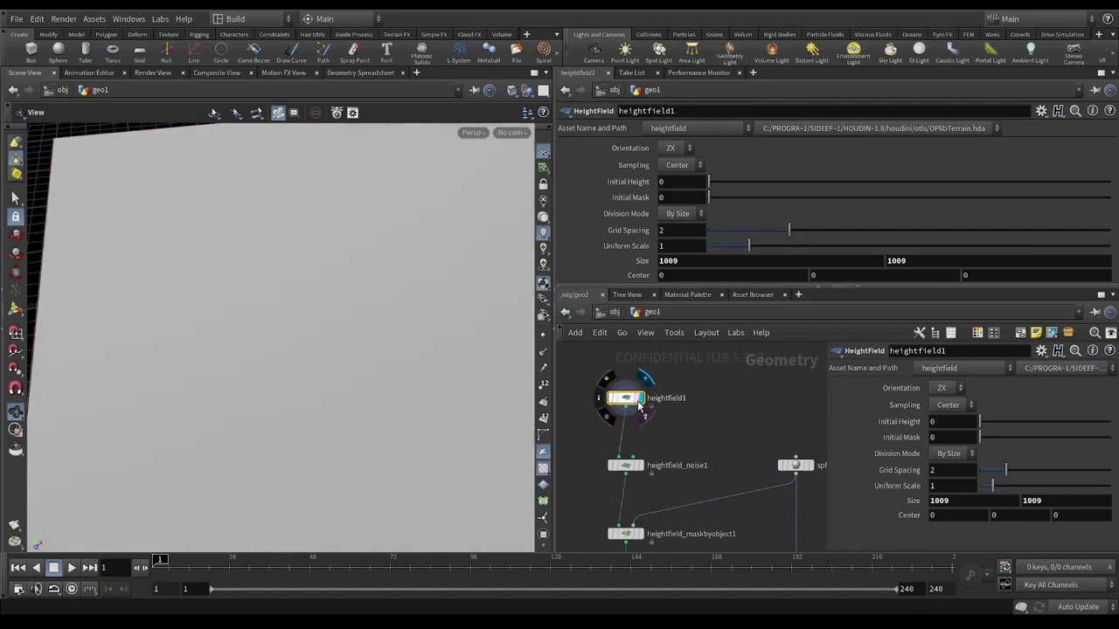
click(686, 230)
text(1)
key(Return)
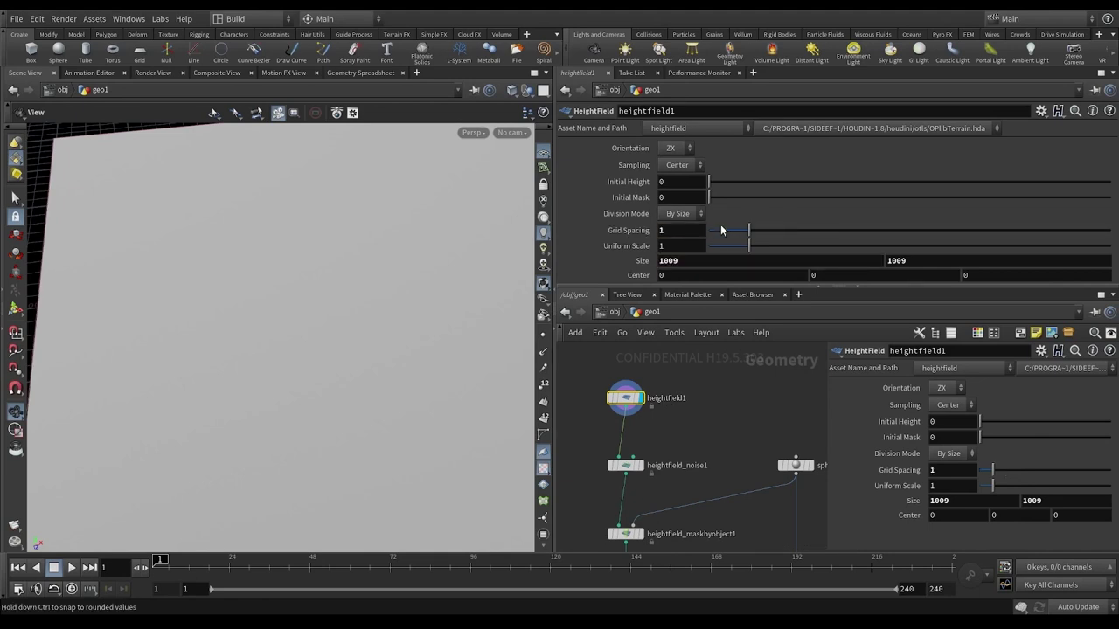
middle_click(631, 404)
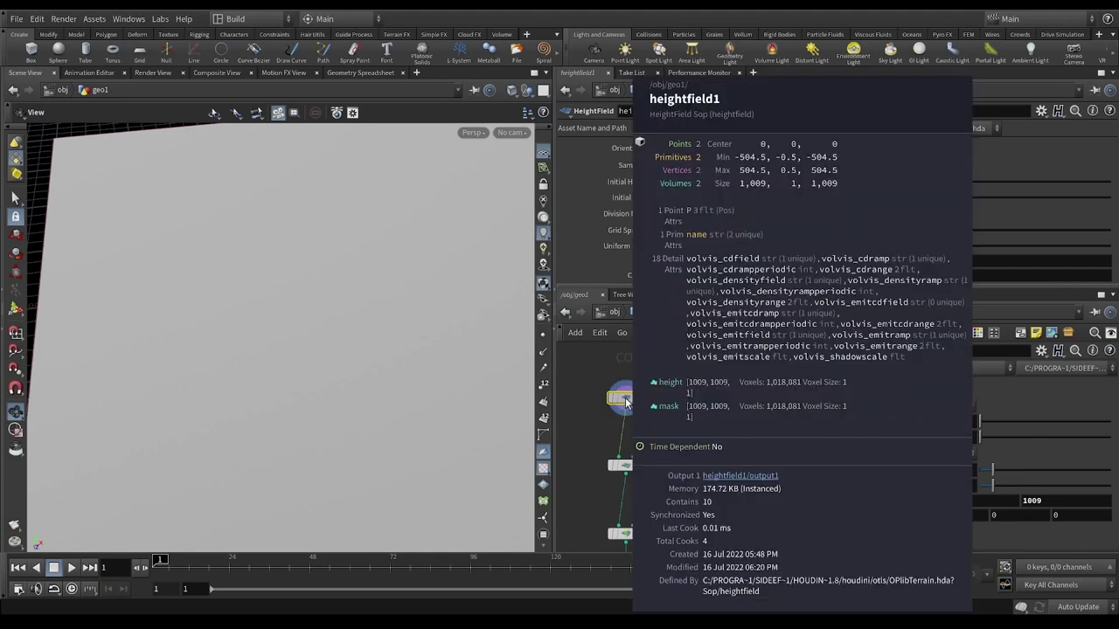
Display terrain_layer_export1 at the end of the network and save its layers to disk again.
scroll(722, 437, down, 6)
middle_drag(737, 523, 699, 284)
middle_drag(767, 544, 790, 439)
middle_drag(787, 537, 661, 353)
middle_drag(680, 470, 610, 317)
scroll(695, 428, down, 5)
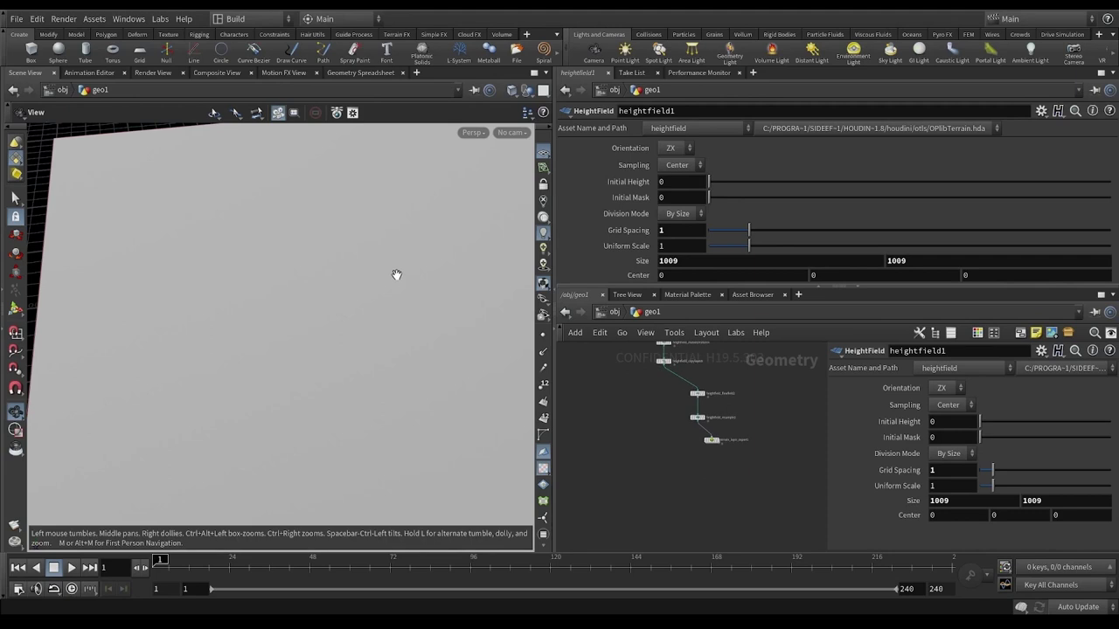
drag(417, 195, 370, 231)
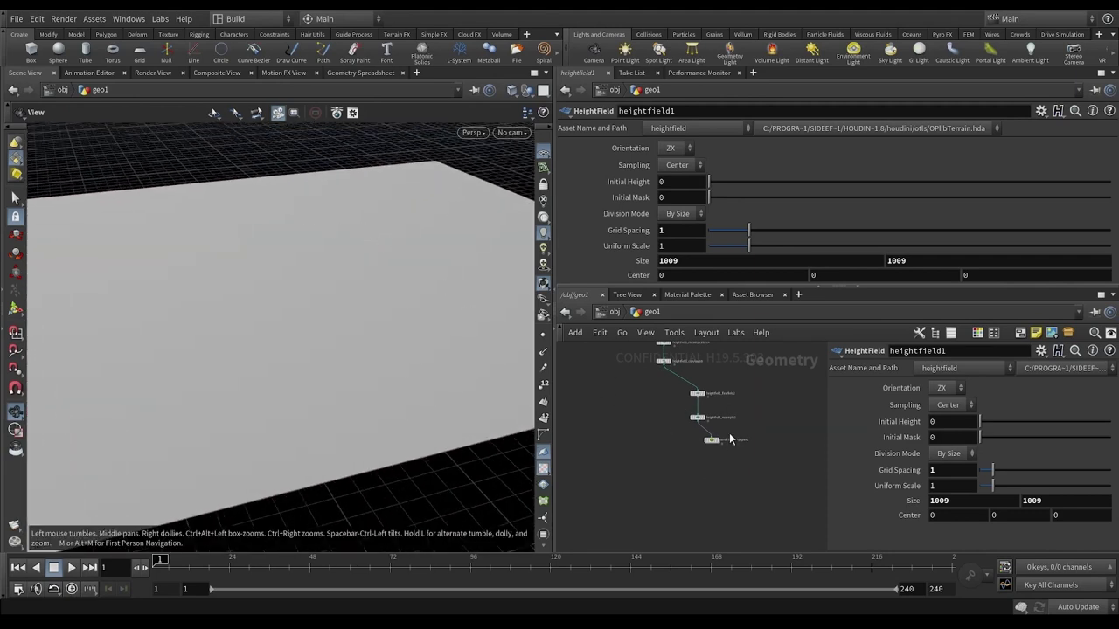
mouse_move(712, 442)
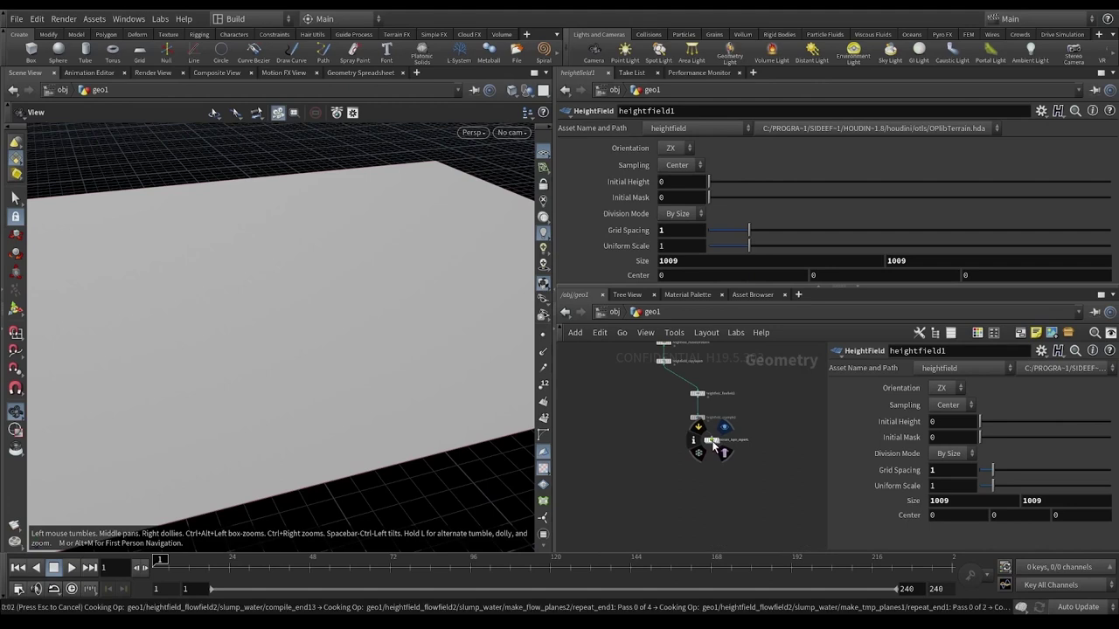
click(712, 442)
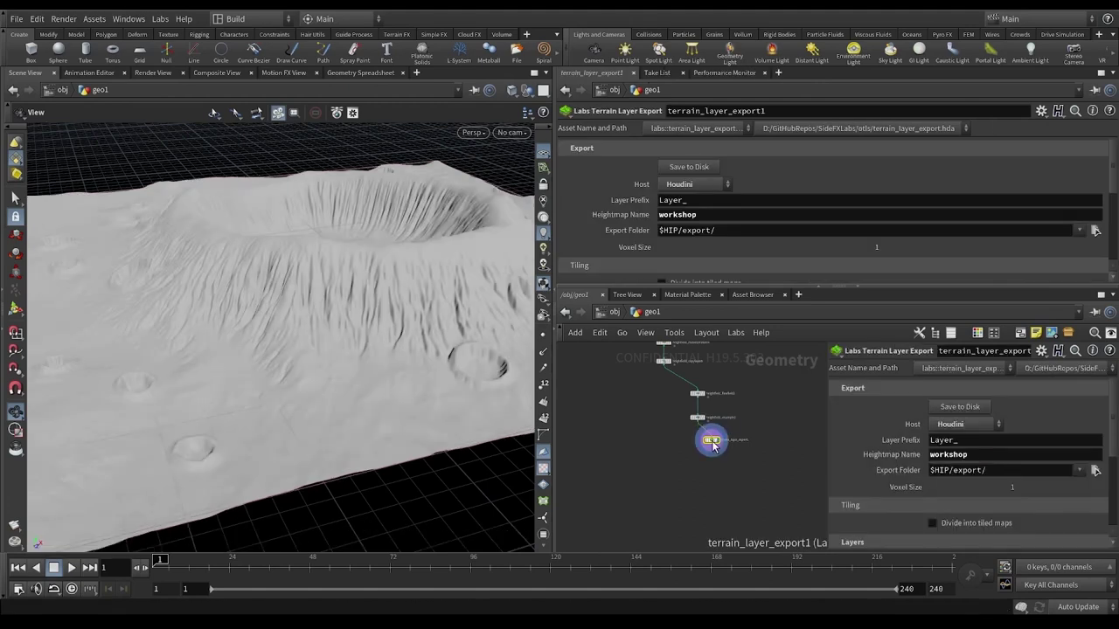
scroll(355, 265, up, 6)
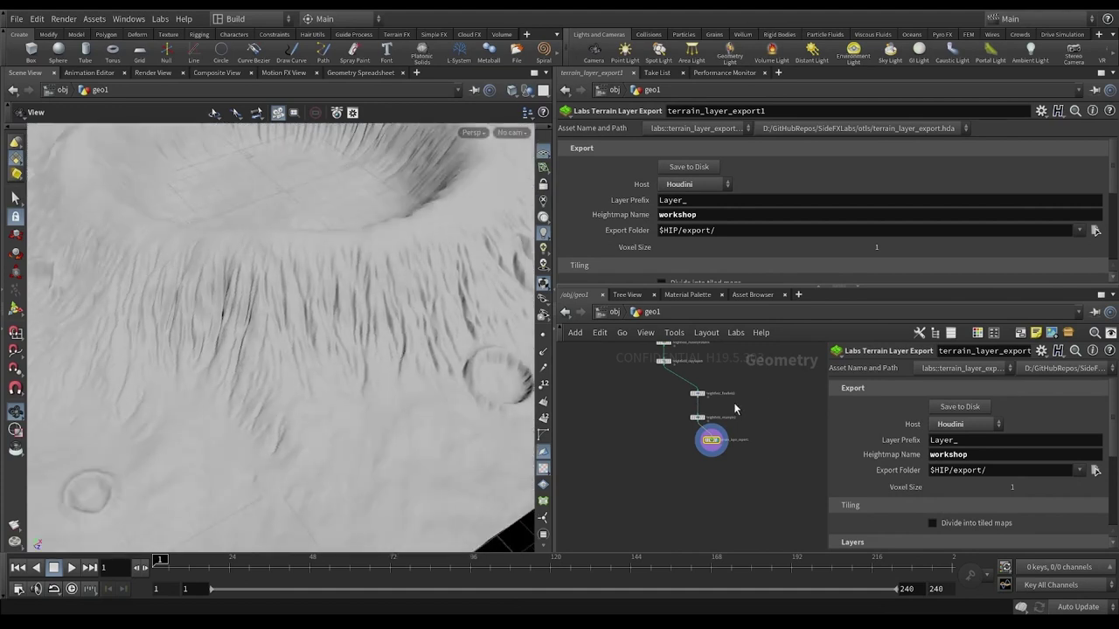
click(959, 408)
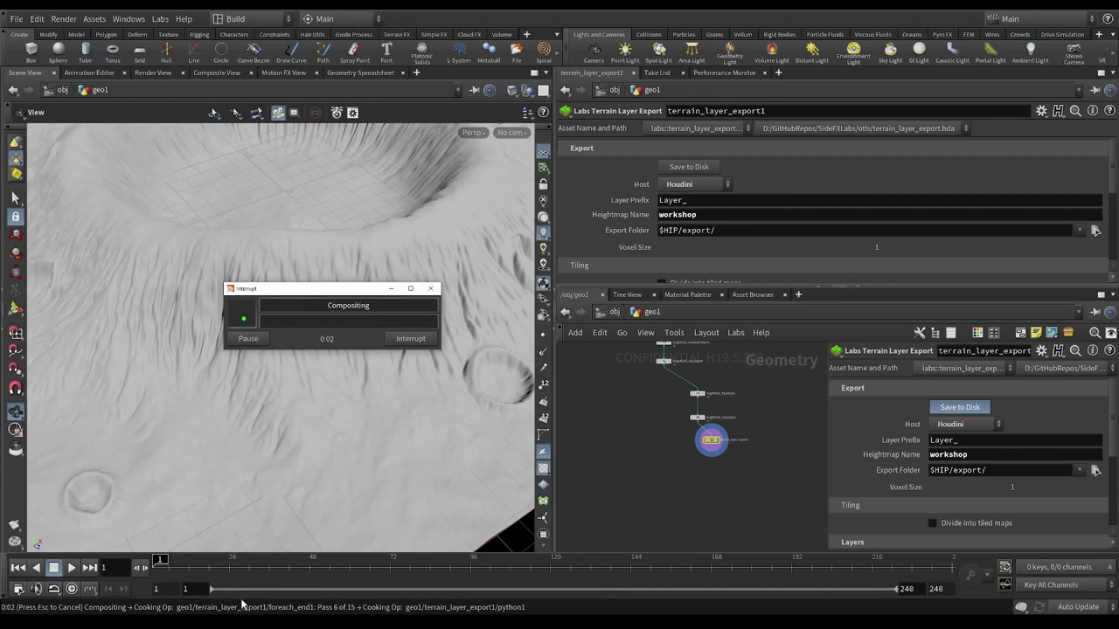
Switch to the export folder in File Explorer and examine the detail of the re-exported flow, curvature, height, slope, small-crater and workshop images.
click(170, 599)
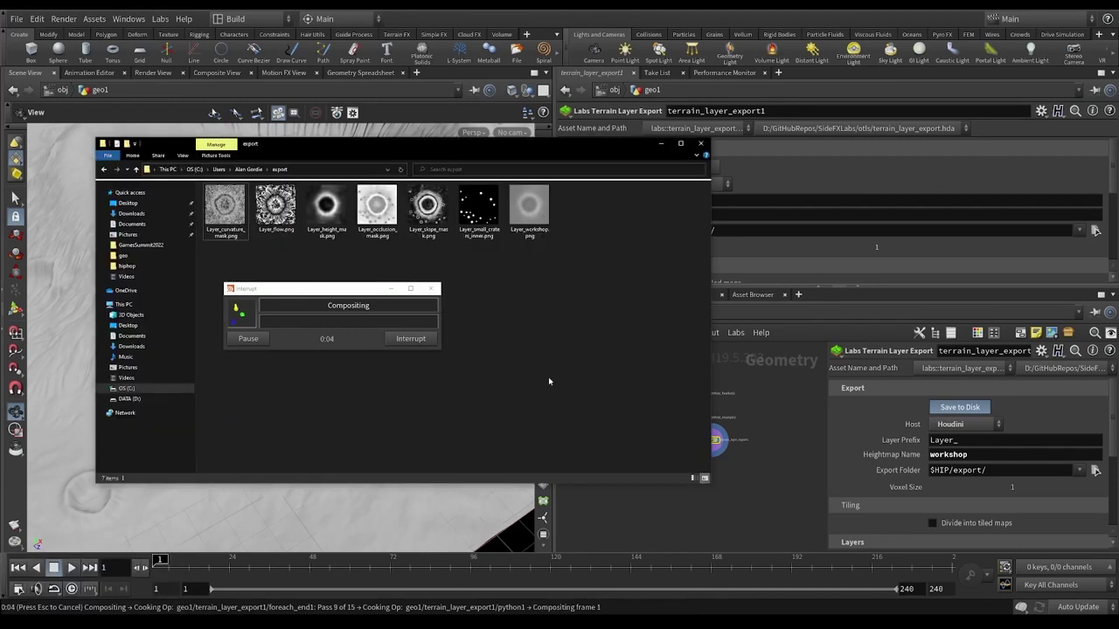
double_click(276, 207)
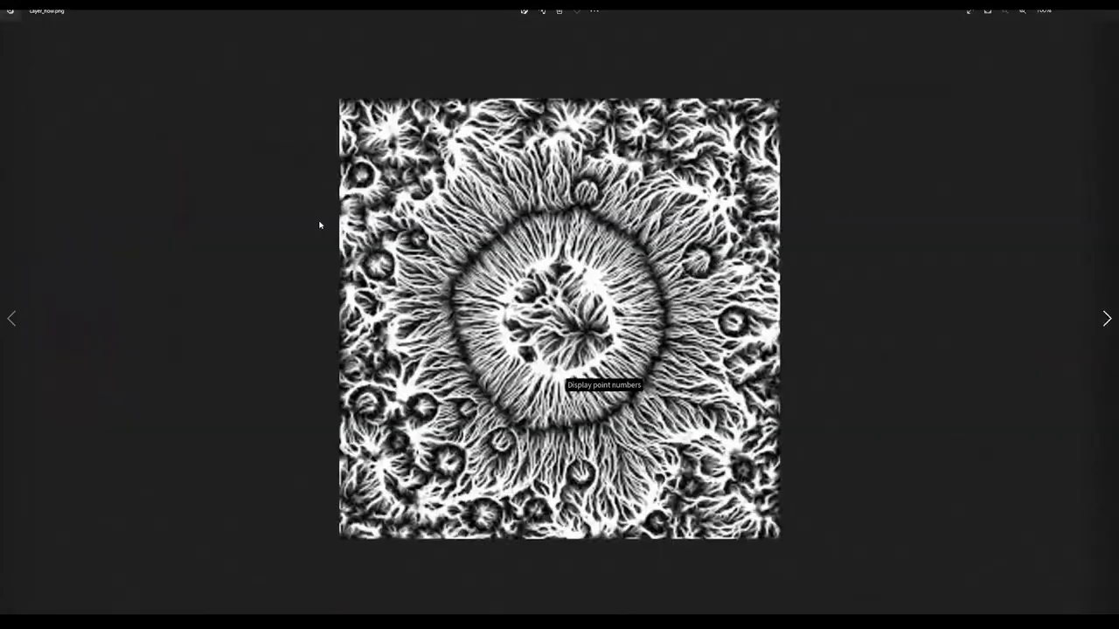
key(Left)
key(Right)
key(Right)
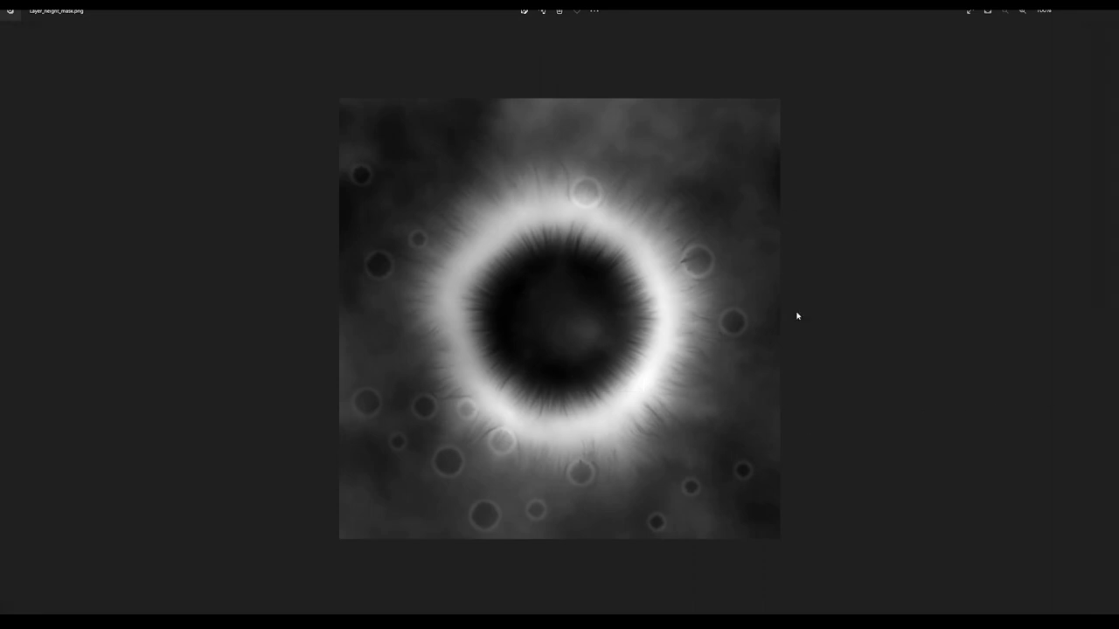
key(Right)
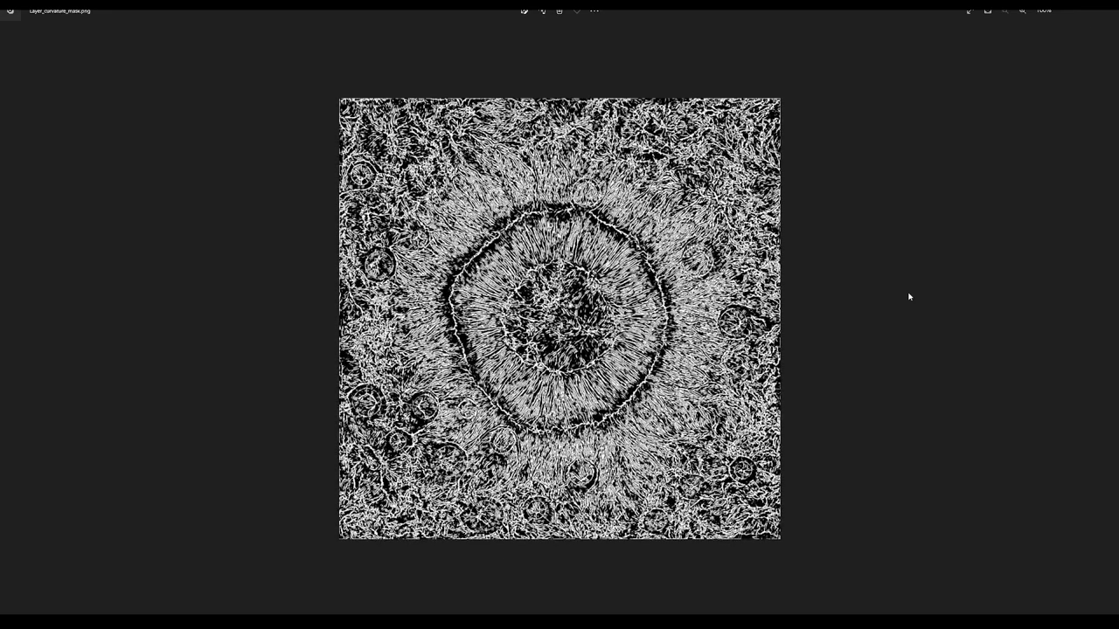
key(Right)
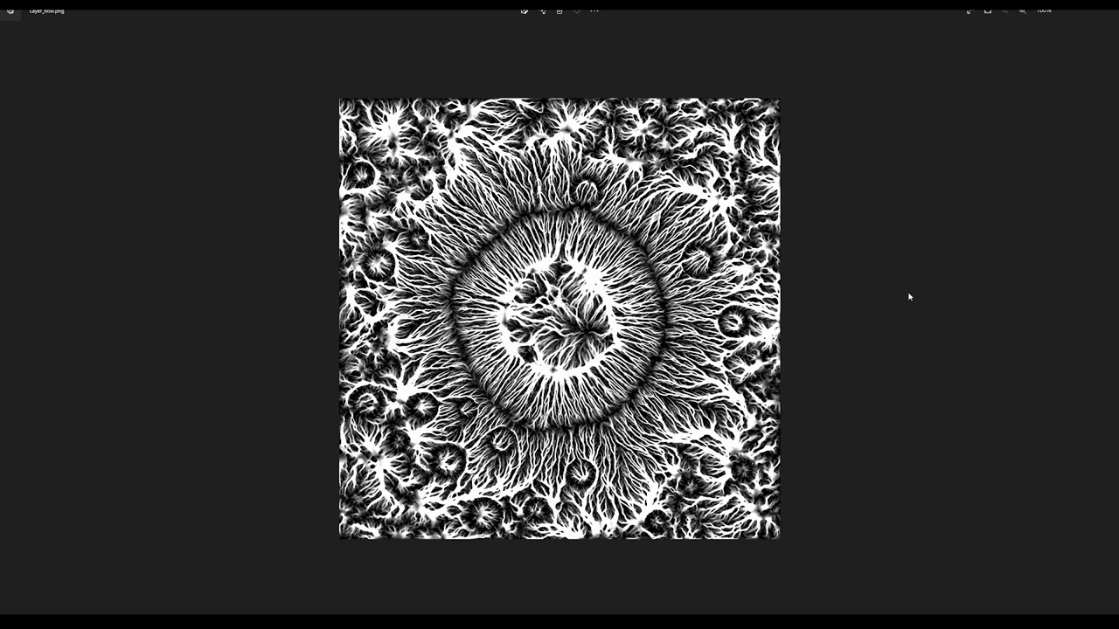
key(Right)
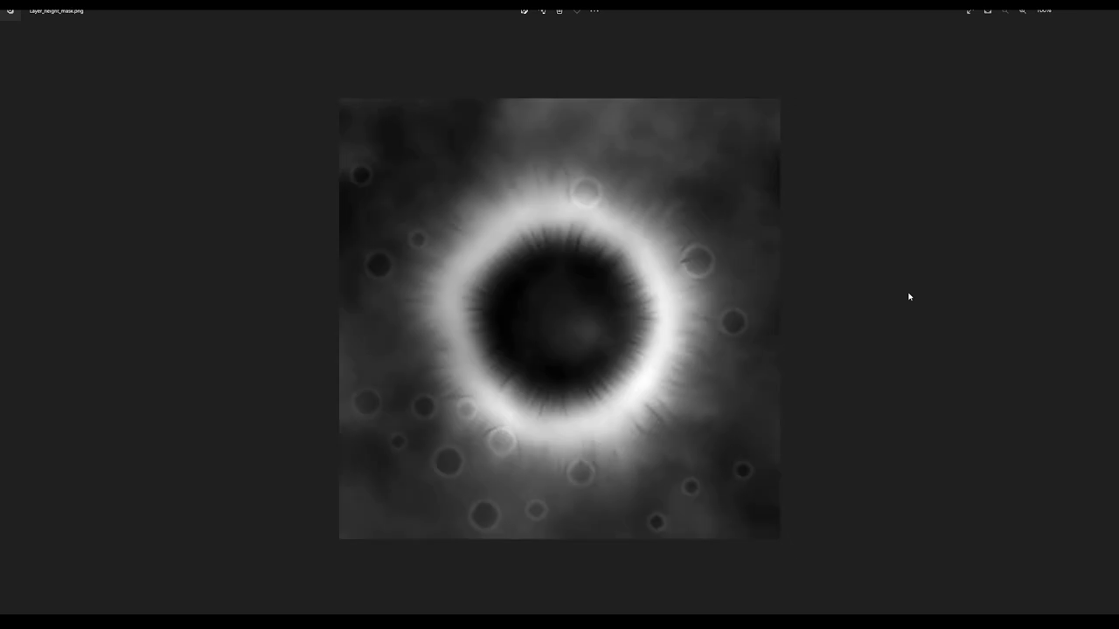
key(Right)
key(Right)
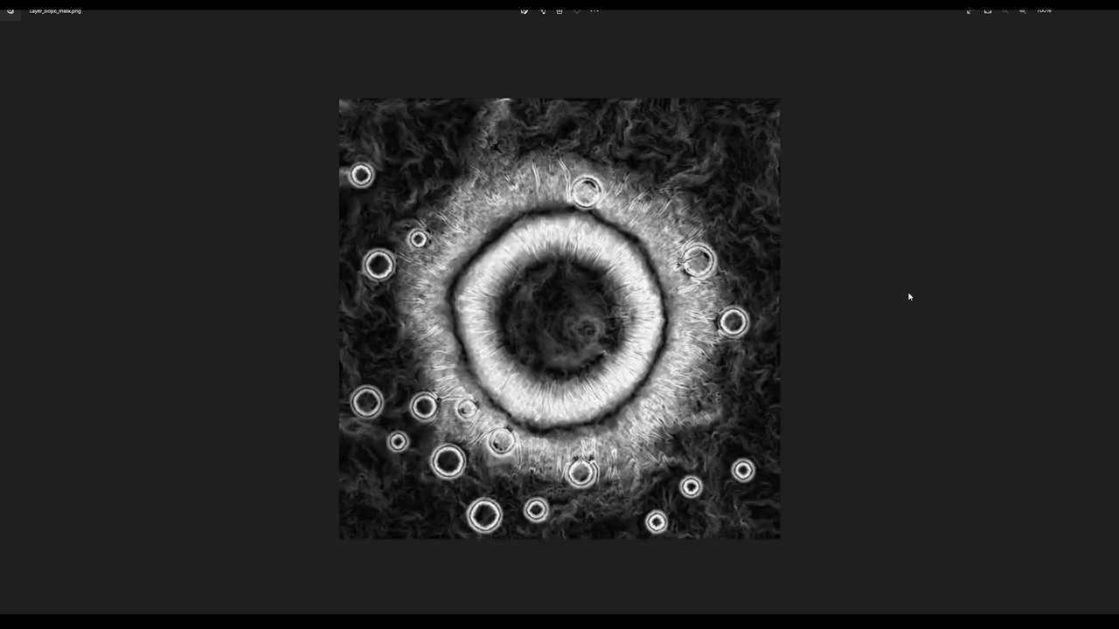
key(Right)
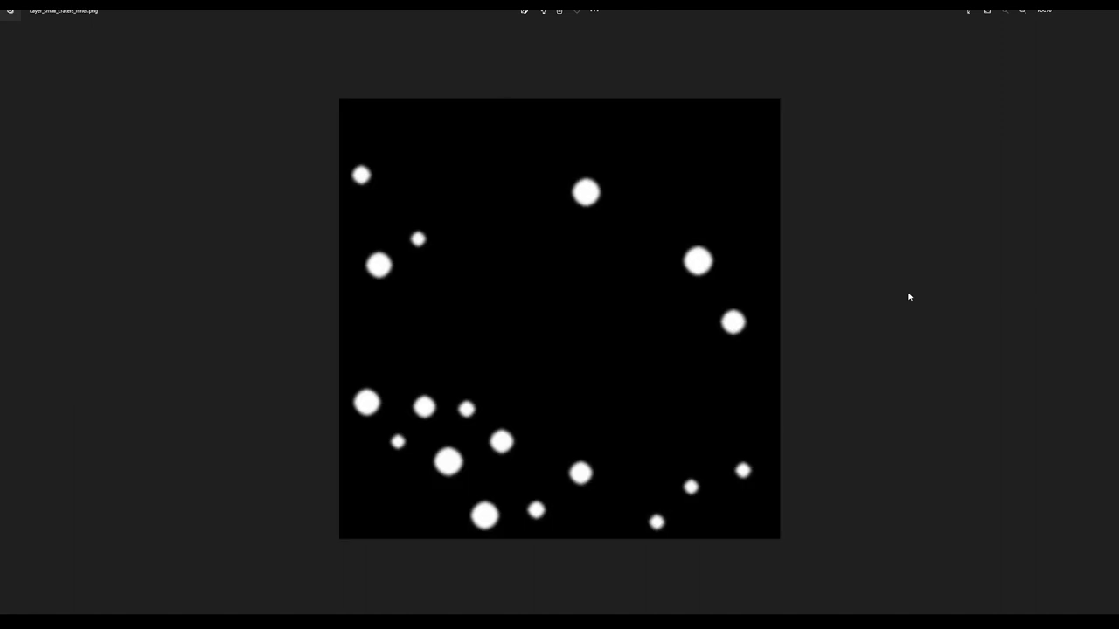
key(Right)
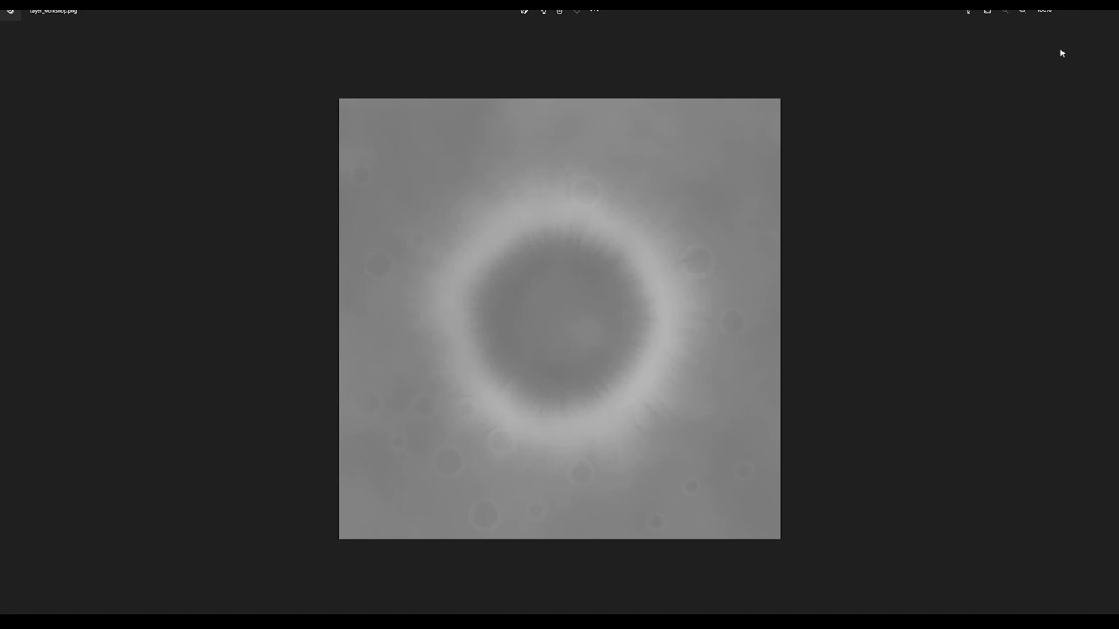
Close the image viewer, switch to the Unreal Project Browser and create a Third Person game project named Workshop001.
click(1103, 11)
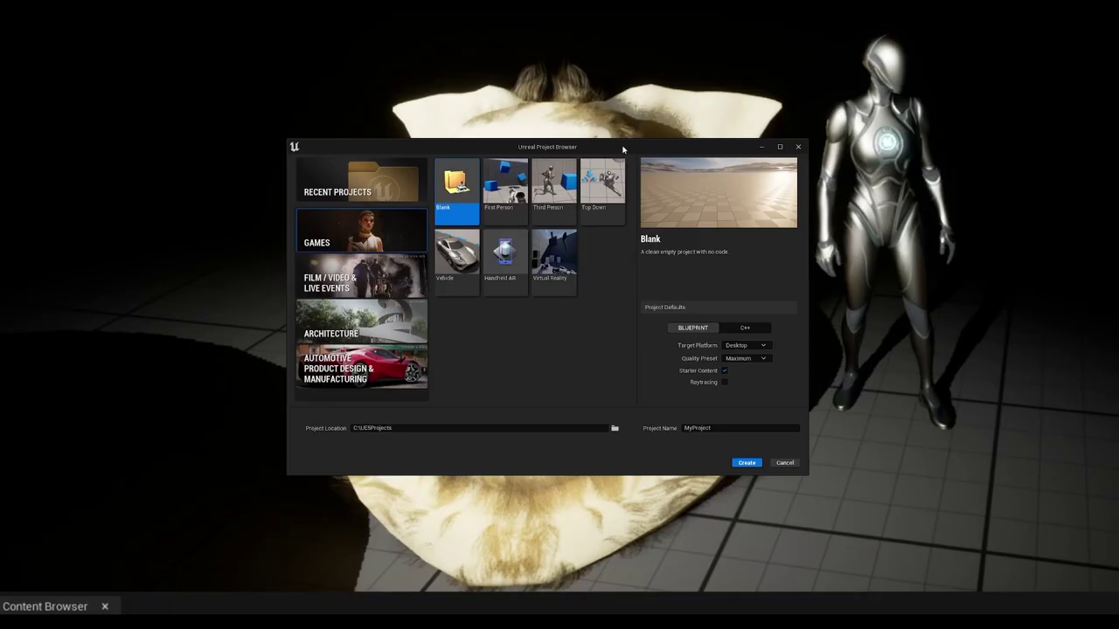
click(553, 186)
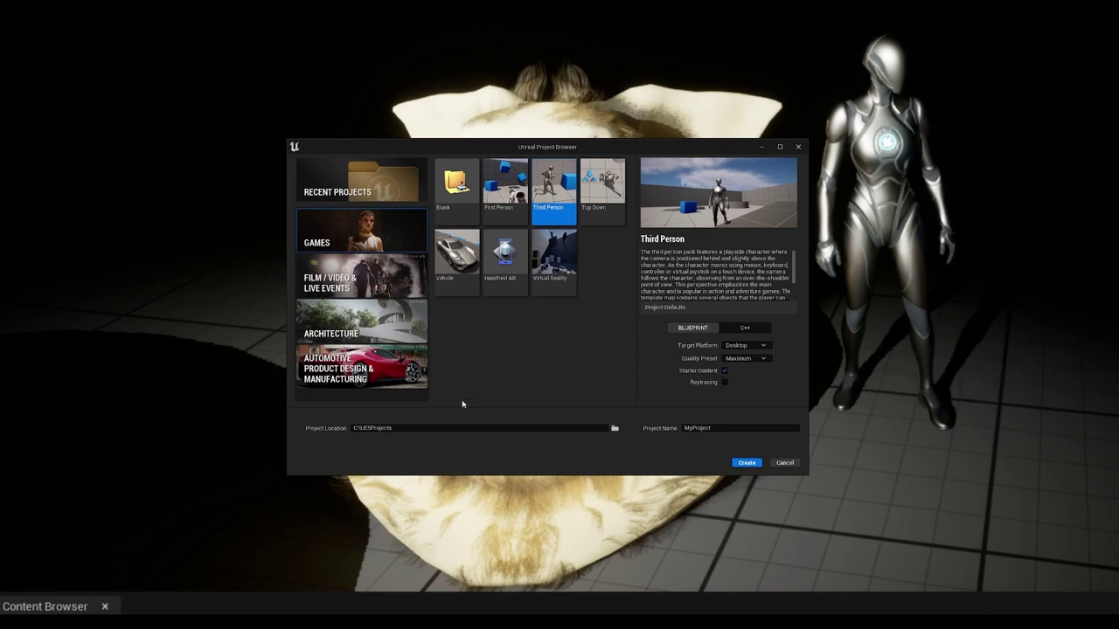
click(725, 431)
double_click(725, 429)
text(Workshop001)
click(746, 463)
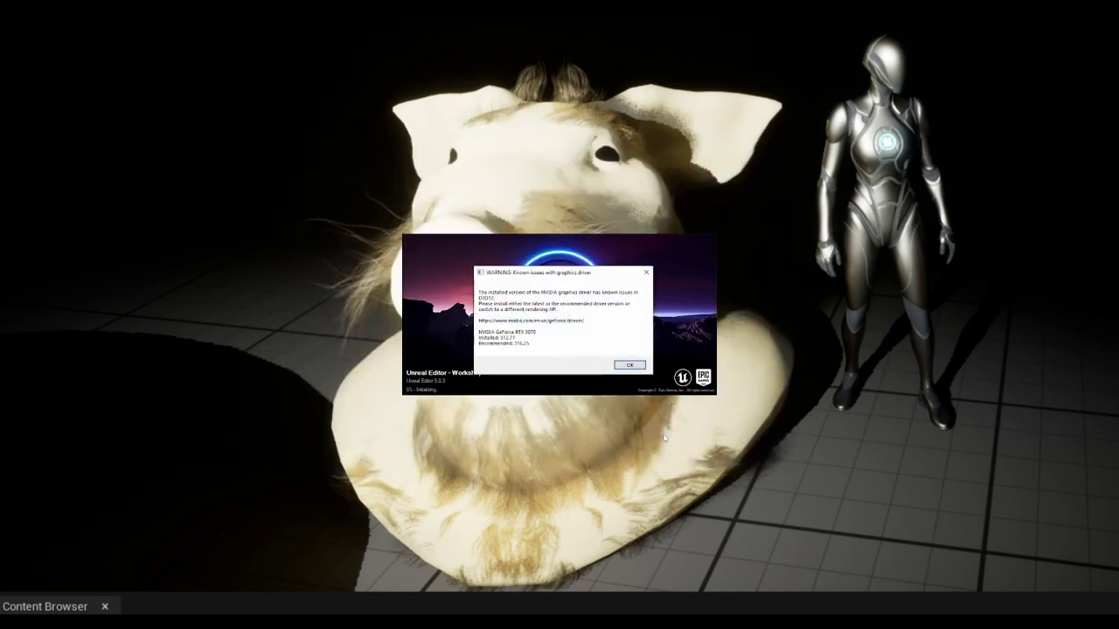
click(640, 366)
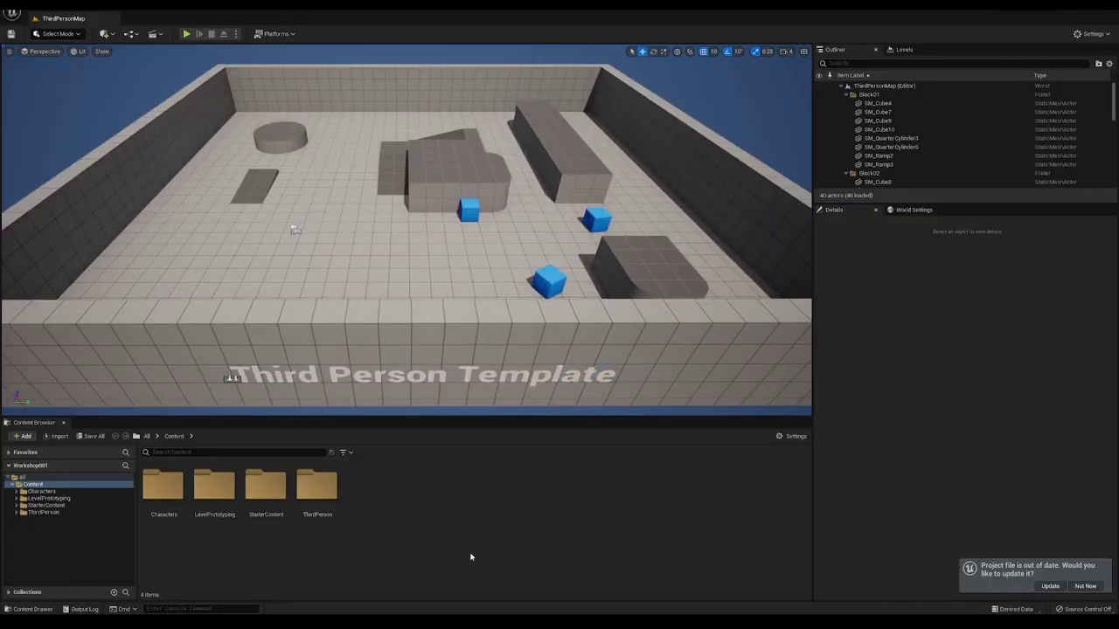
Create a folder named Workshop inside the project's Content folder.
right_click(48, 486)
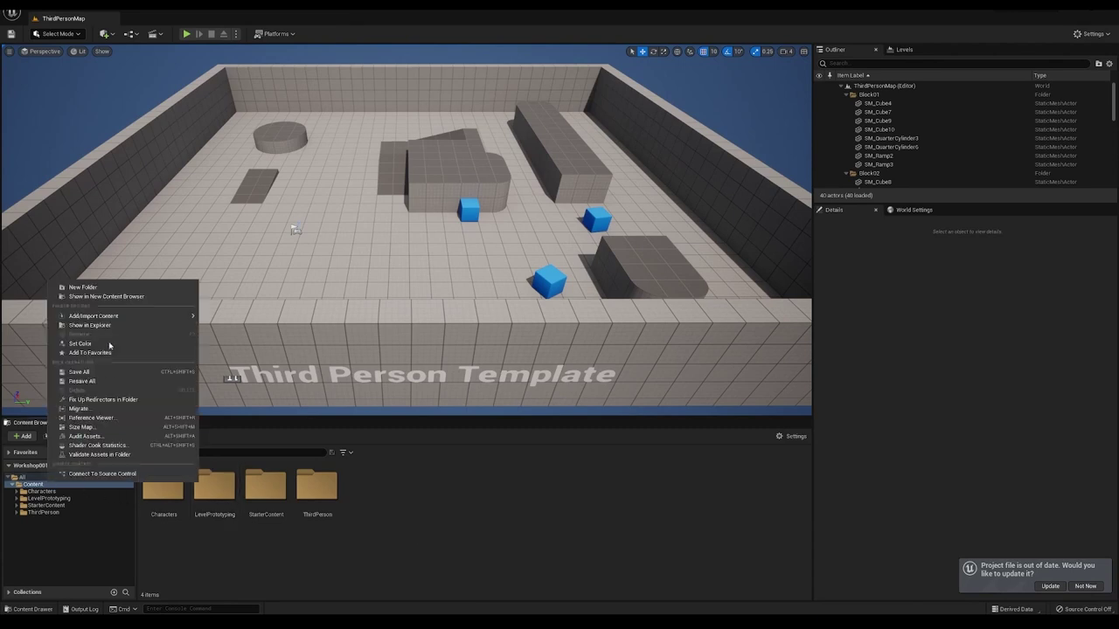
click(117, 288)
text(Workshop)
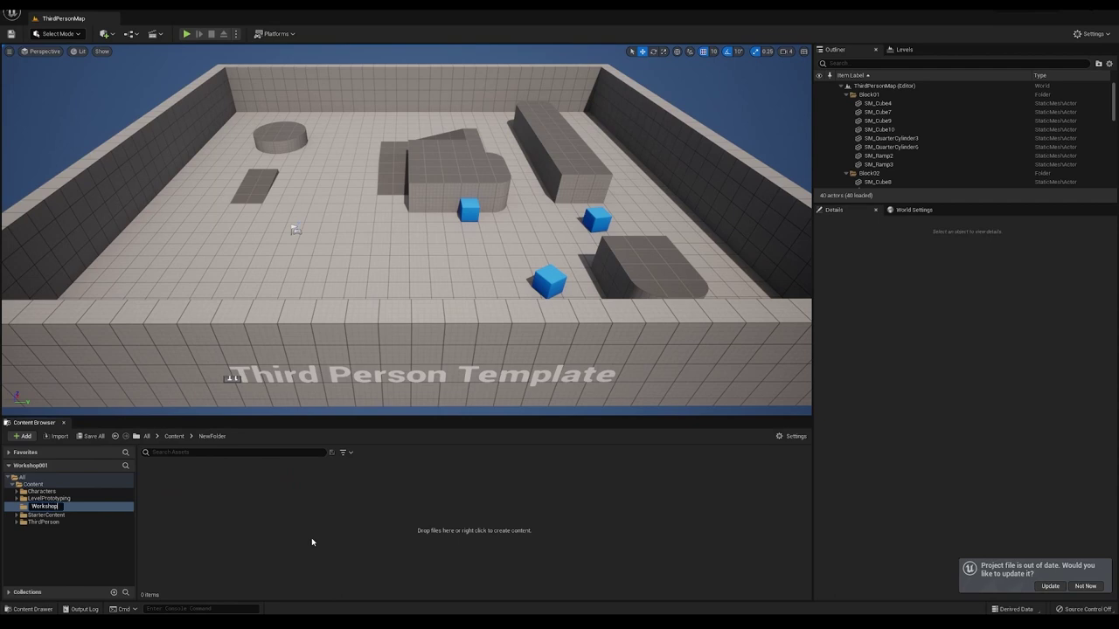
key(Return)
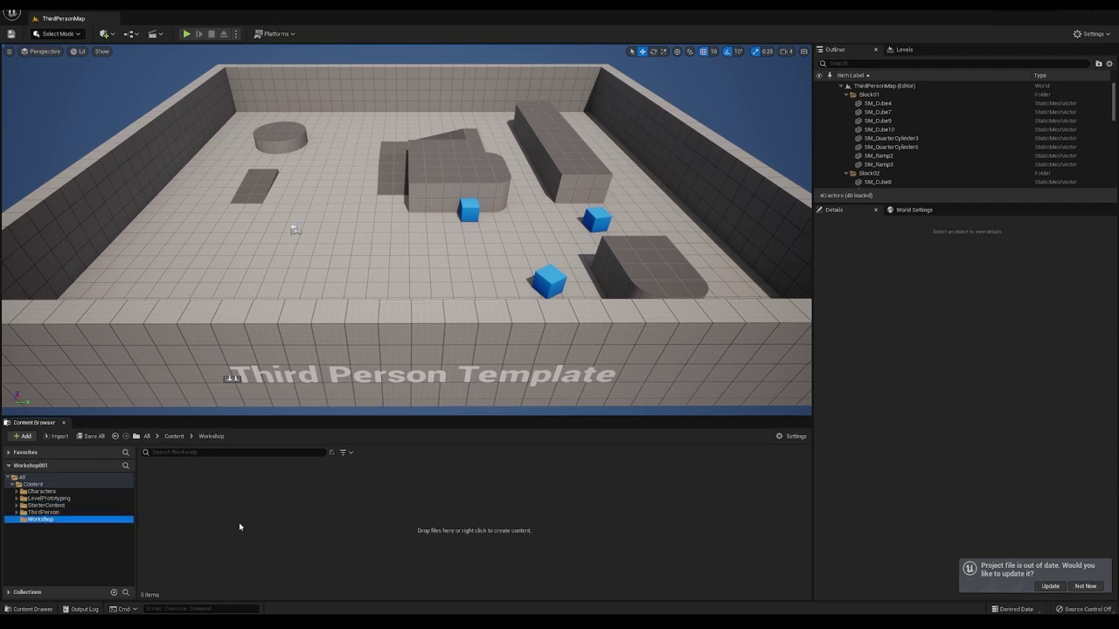
right_click(220, 499)
click(166, 491)
Create a new level from the Basic template and delete its floor.
click(35, 9)
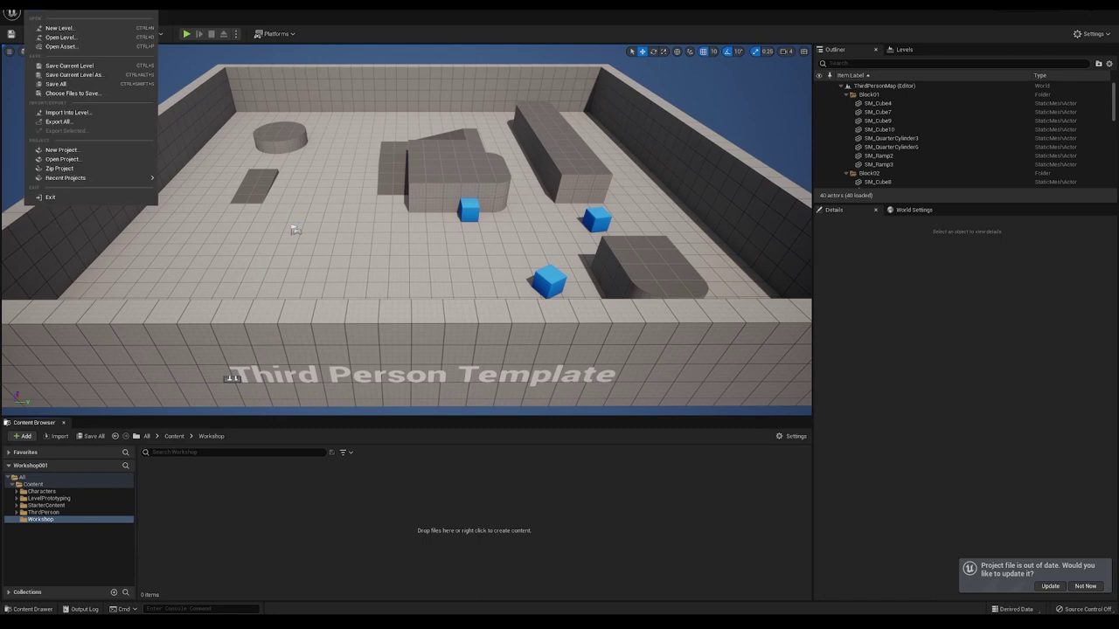
click(59, 28)
click(564, 282)
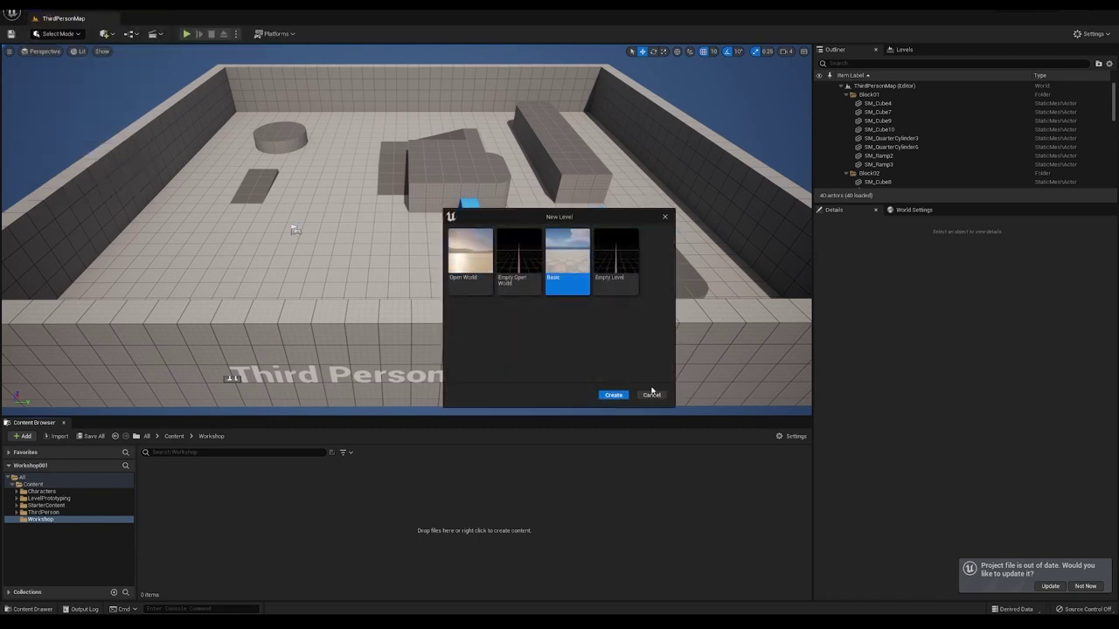
click(613, 395)
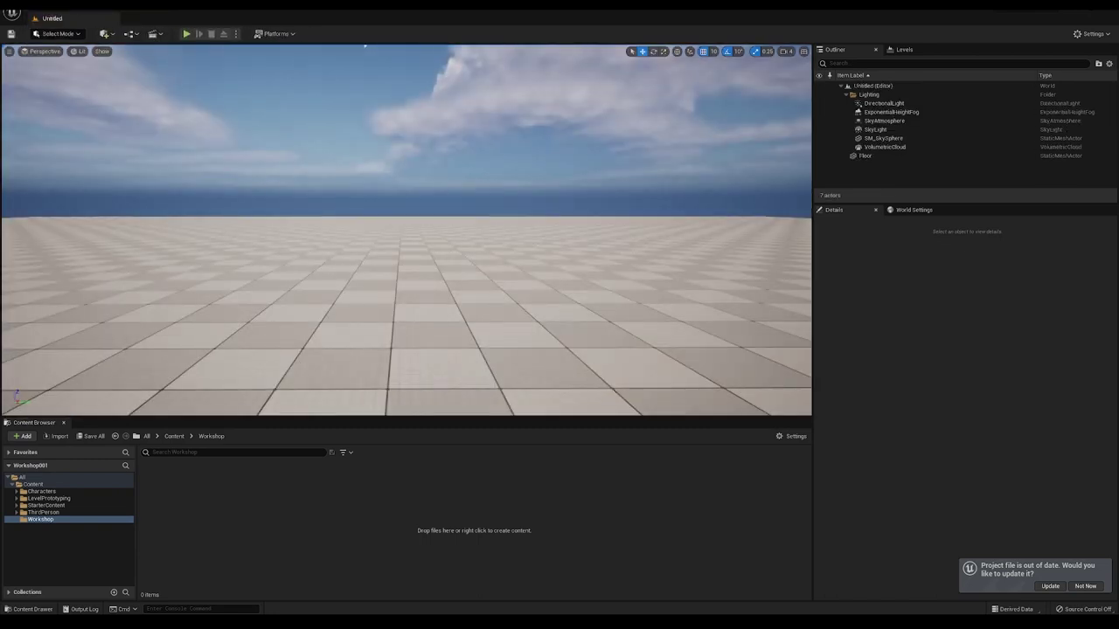
click(479, 291)
key(Delete)
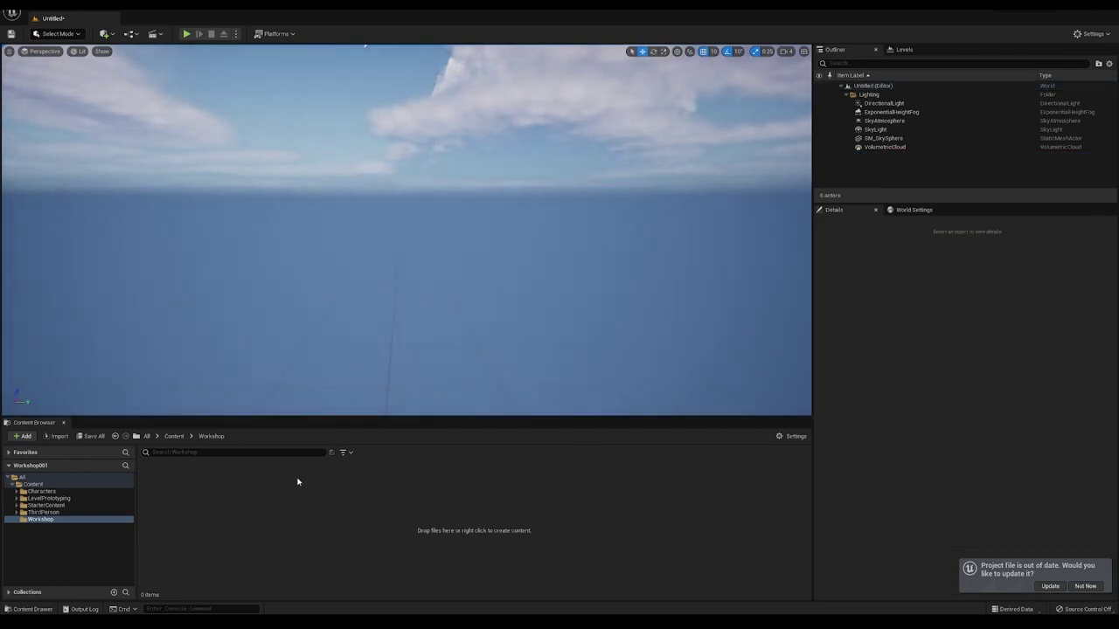
Save the level as LandscapeMap in the Workshop folder.
key(ctrl+n)
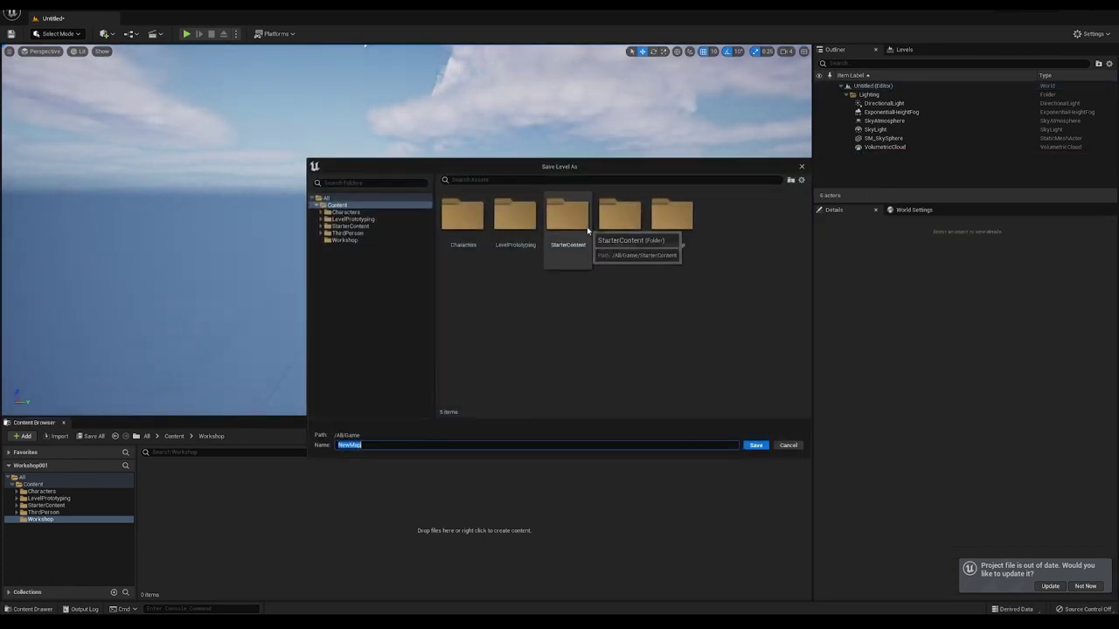
double_click(695, 233)
click(423, 446)
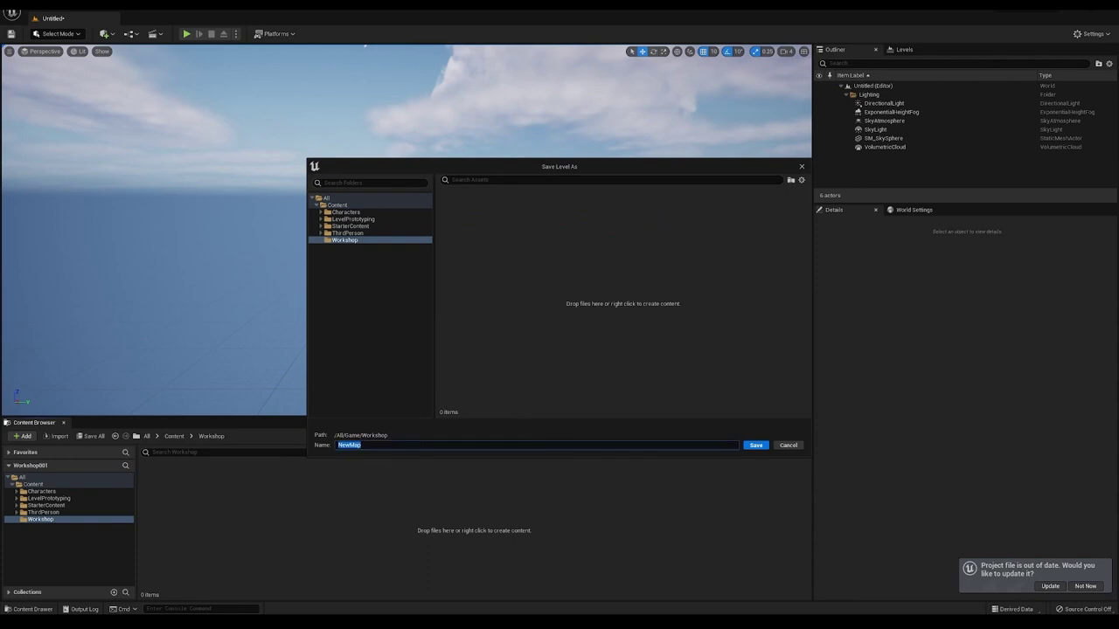
text(LandscapeMap)
key(Return)
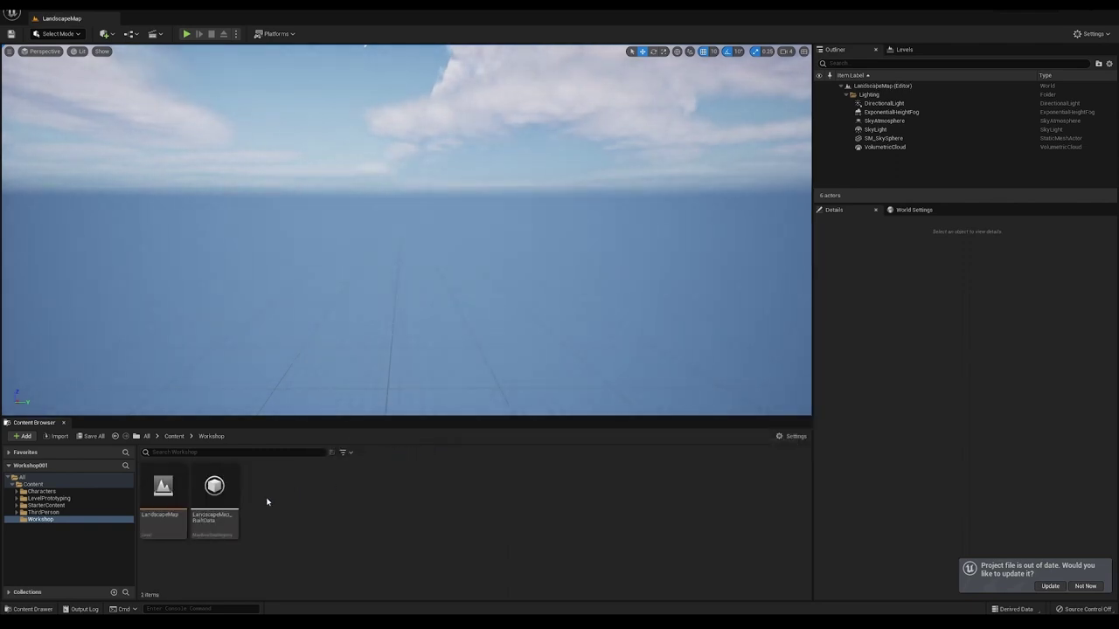
Create a material named M_LandscapeMaterial in the Workshop folder.
right_click(287, 504)
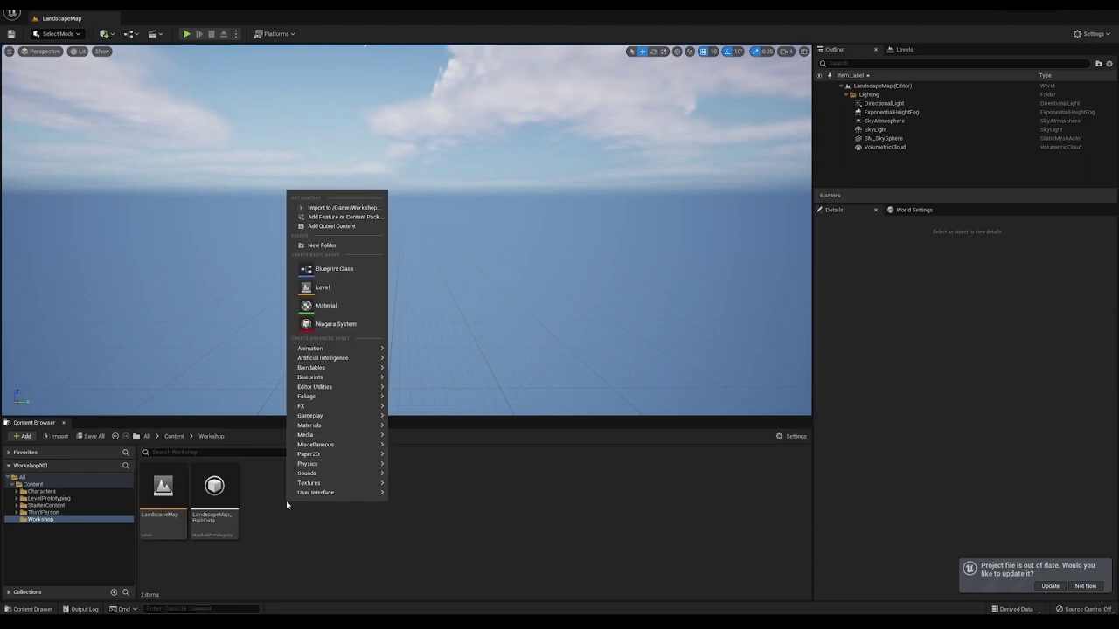
click(354, 305)
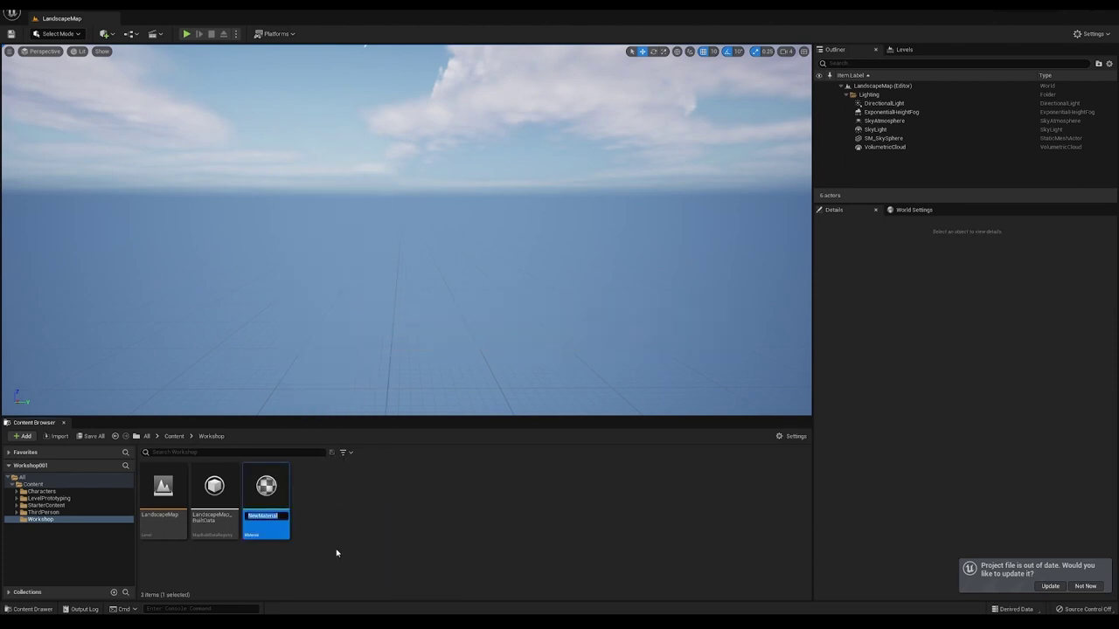
text(M)
text(_Landsca)
text(peMAte)
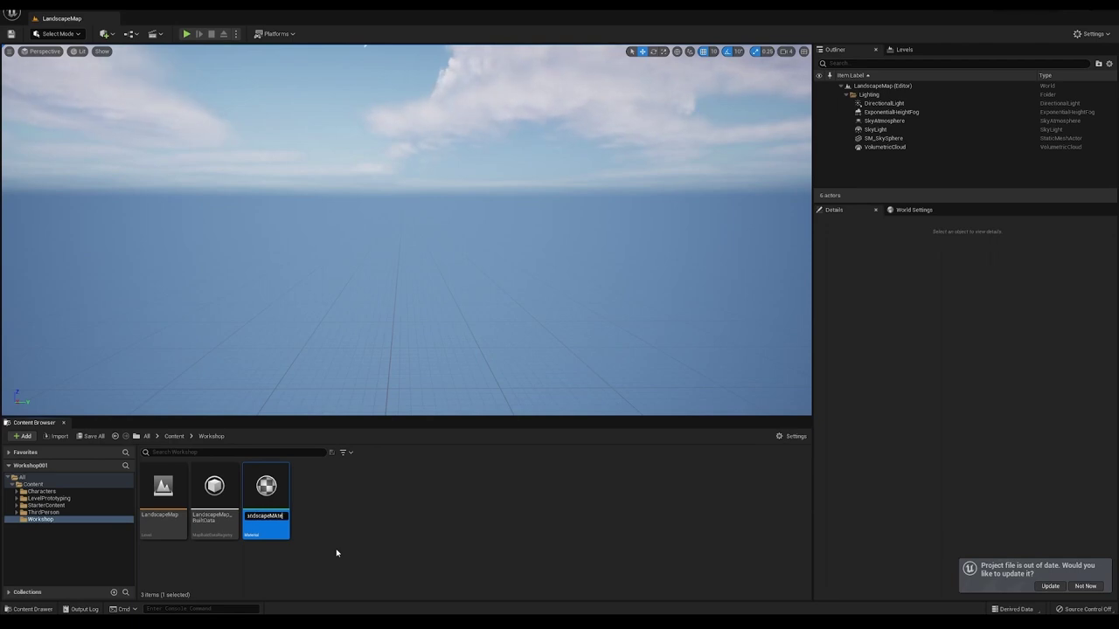
text(rial)
key(Return)
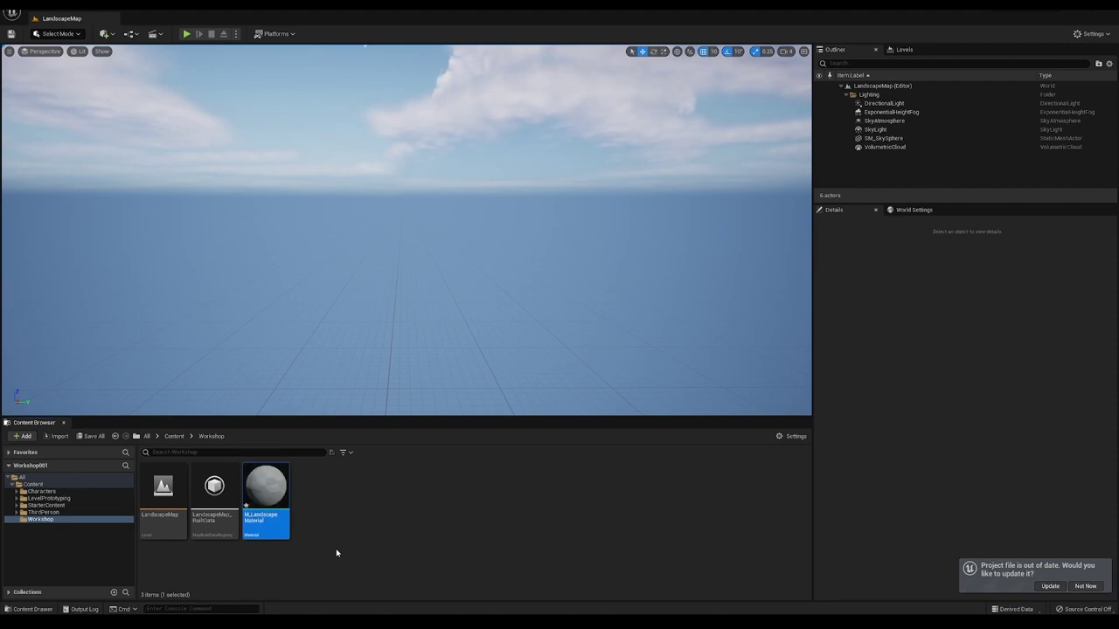
Open M_LandscapeMaterial for editing, add a LandscapeLayerBlend node and connect its output to Base Color.
double_click(266, 487)
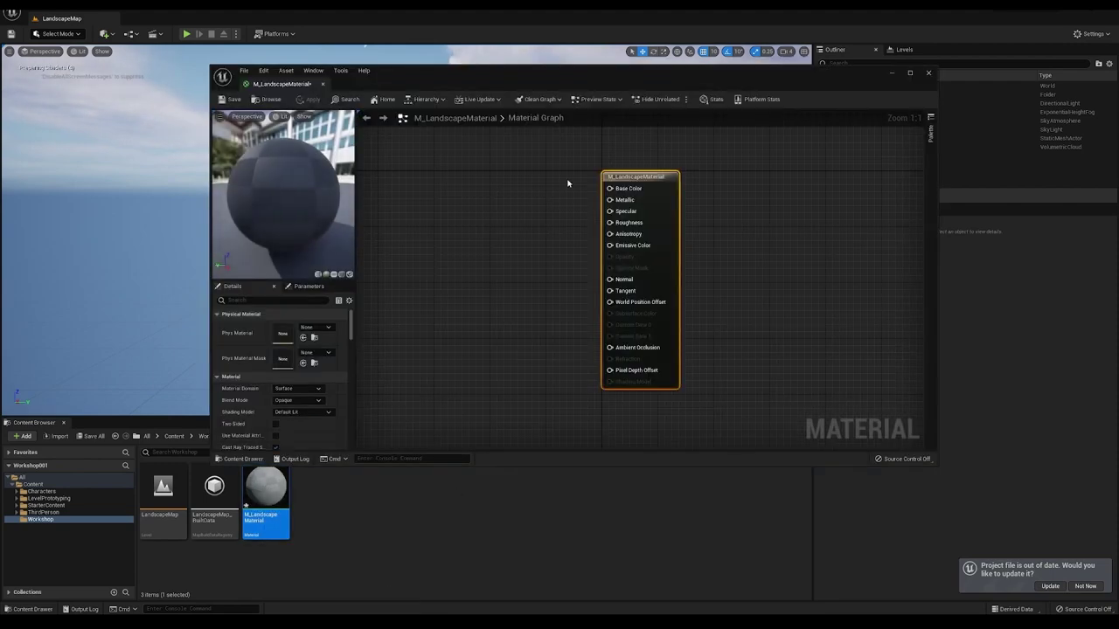
right_click(581, 263)
text(landsc)
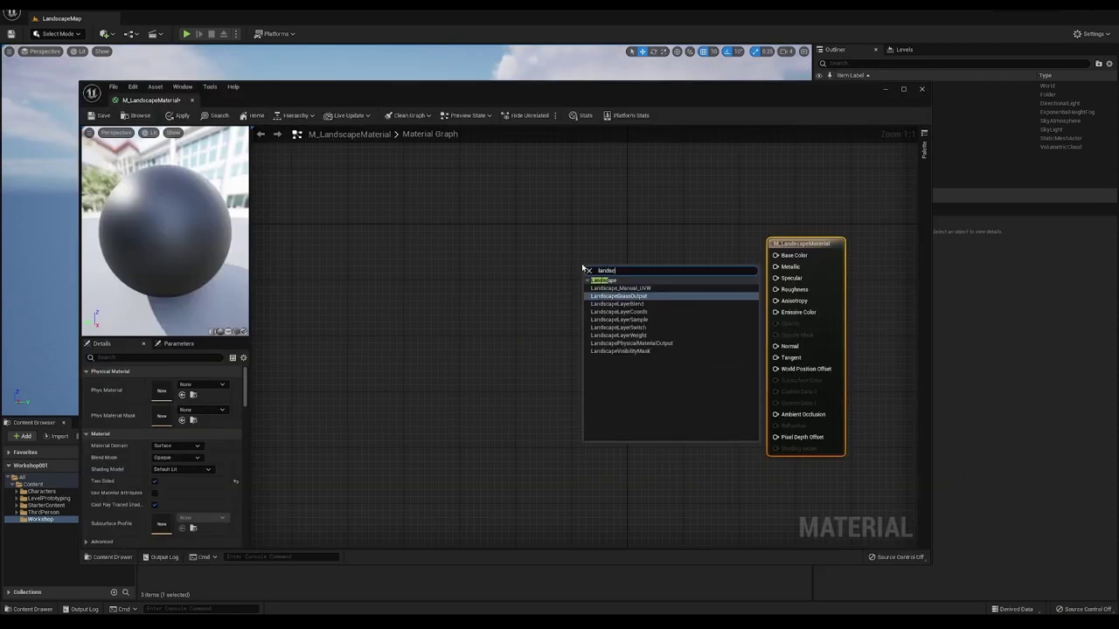
click(660, 303)
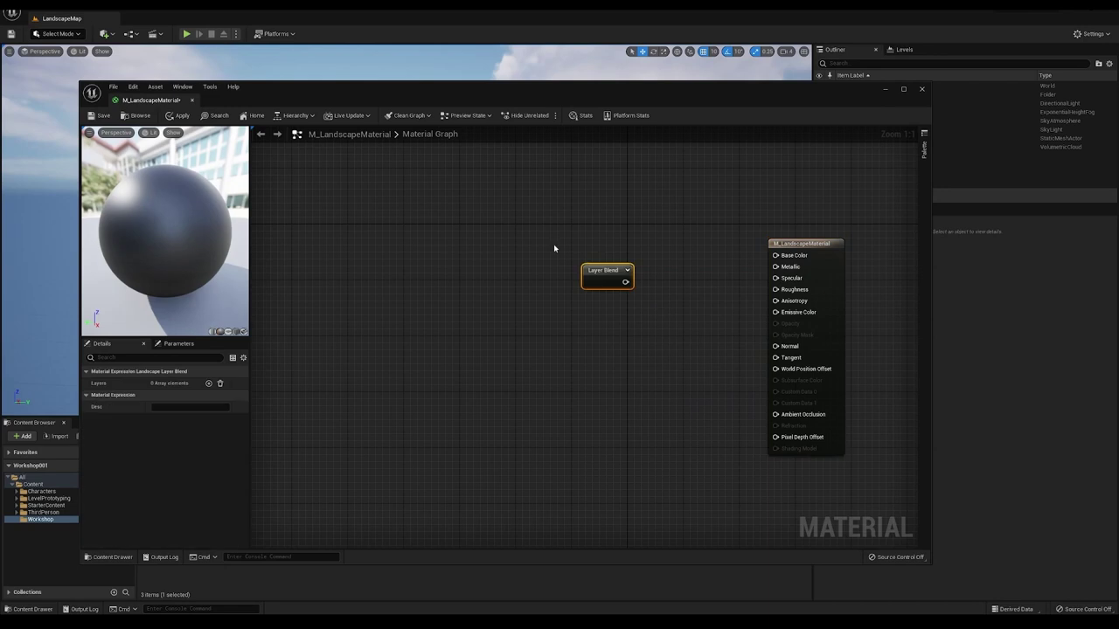
drag(609, 267, 787, 256)
right_drag(486, 309, 560, 300)
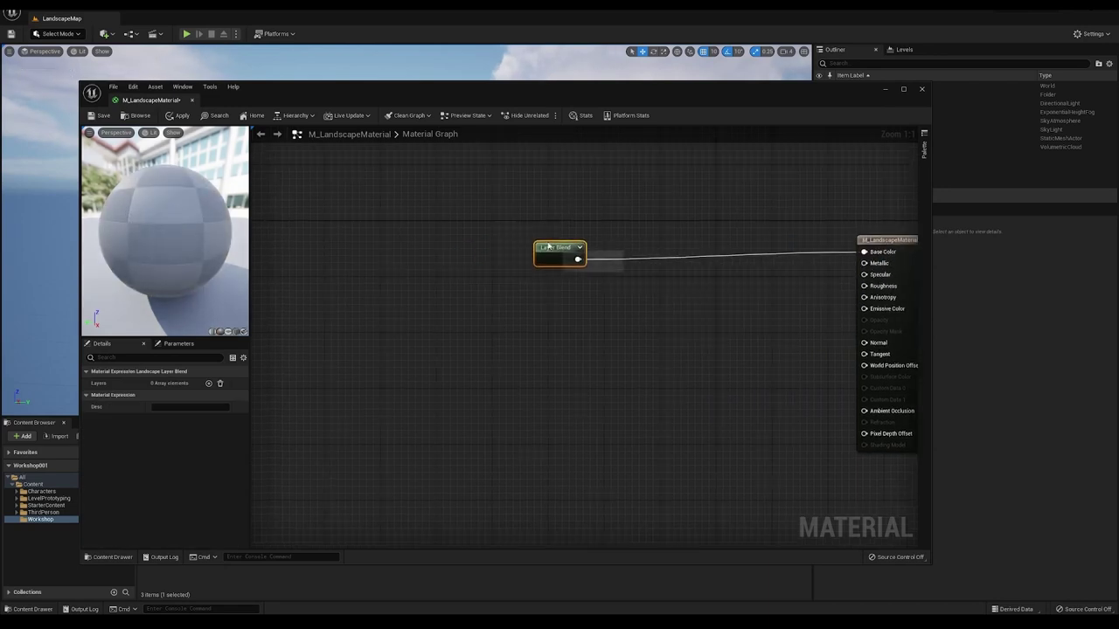
drag(543, 250, 549, 243)
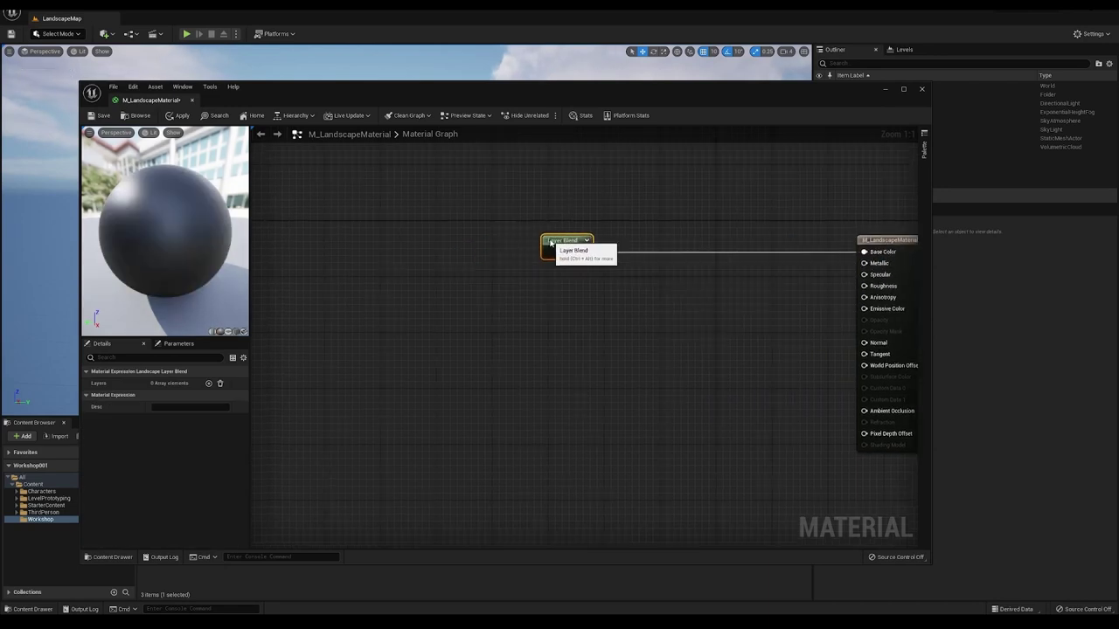
Add five layers to the Layer Blend node and name the first two dirt and gravel.
click(209, 383)
click(209, 383)
click(209, 383)
click(209, 382)
click(209, 383)
click(95, 396)
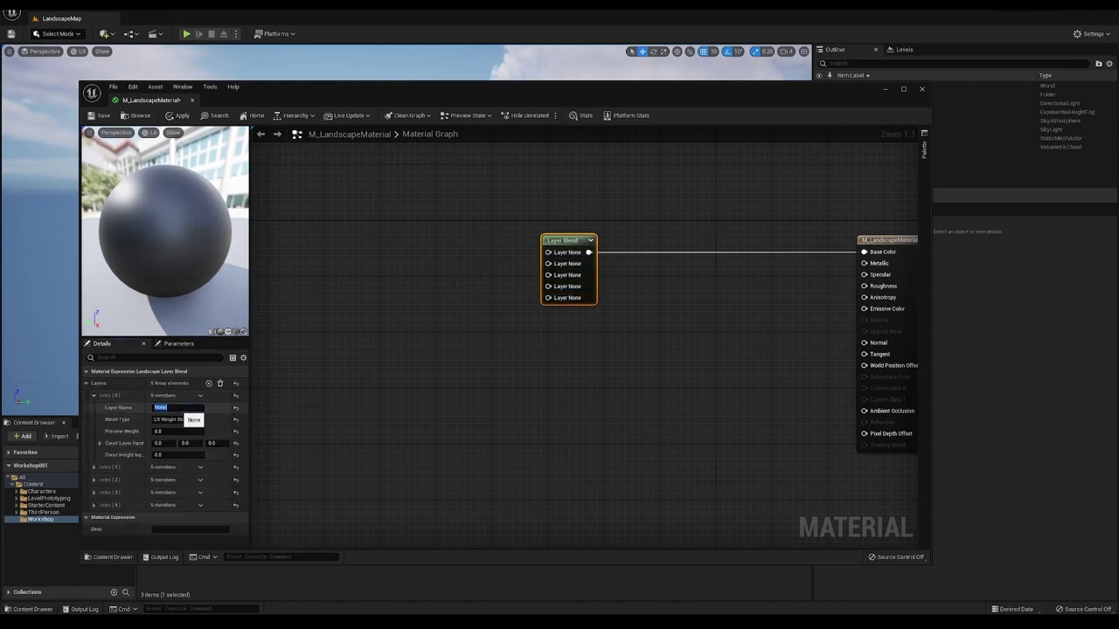
key(Return)
click(95, 467)
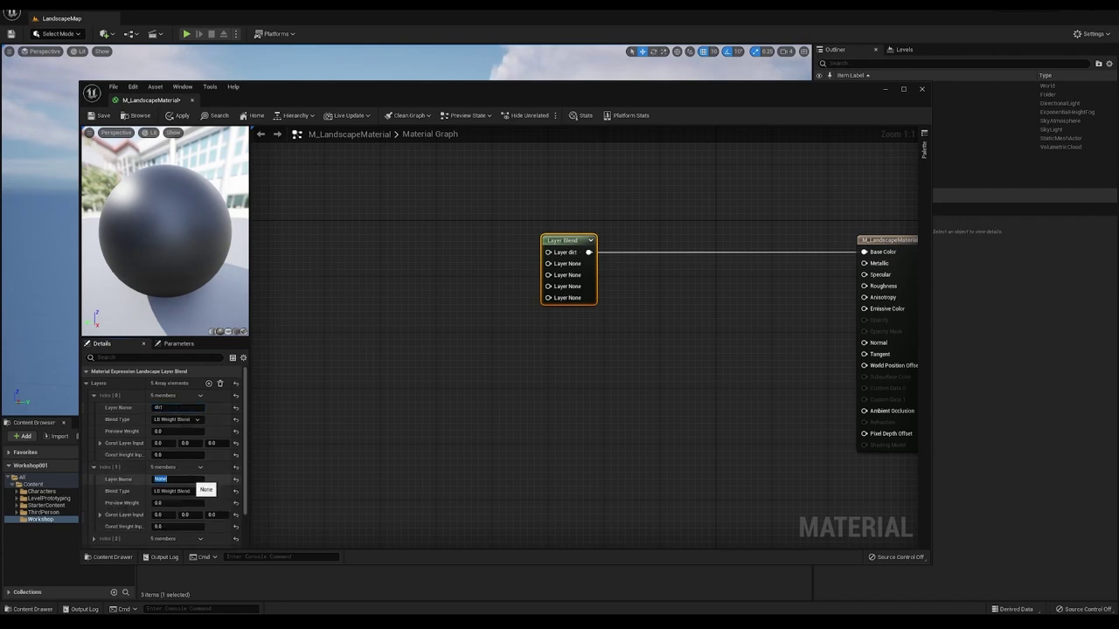
text(gravel)
key(Return)
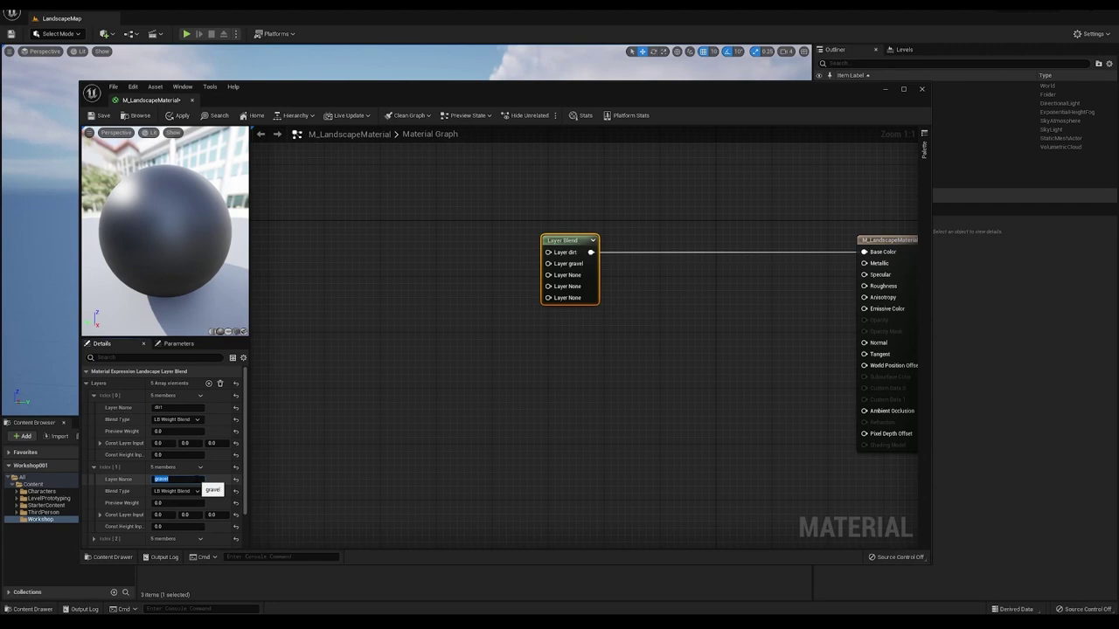
Name the remaining three layers of the Layer Blend node snow, flow and debris.
scroll(166, 463, down, 2)
click(94, 493)
click(168, 505)
text(snow)
key(Return)
scroll(104, 489, down, 3)
click(94, 505)
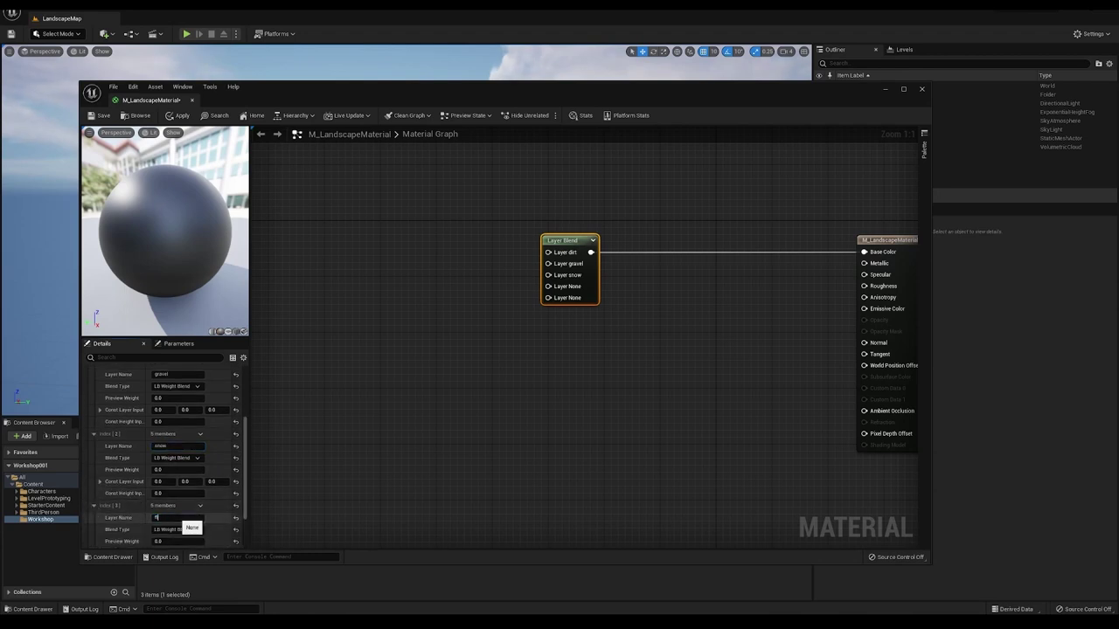
scroll(133, 509, down, 2)
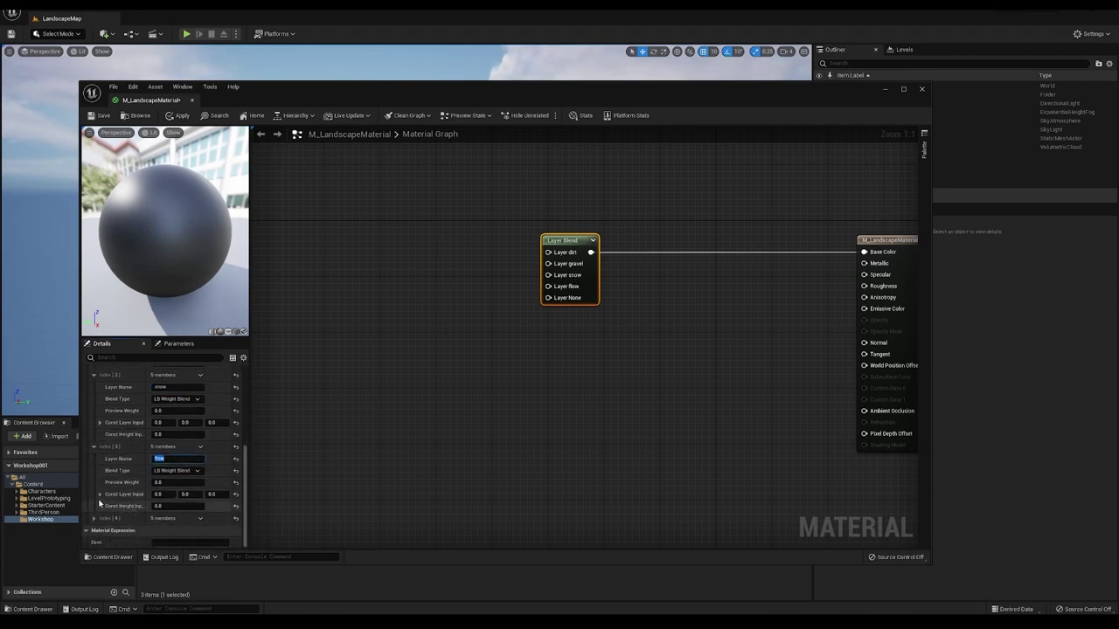
click(94, 519)
click(175, 531)
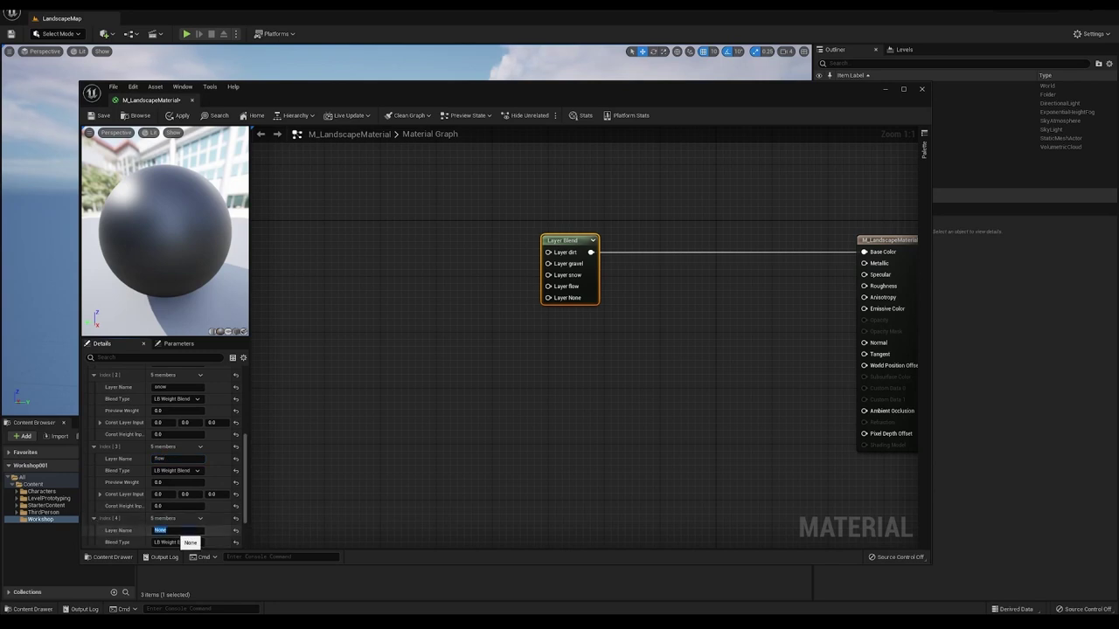
text(debris)
key(Return)
scroll(249, 524, down, 2)
click(465, 508)
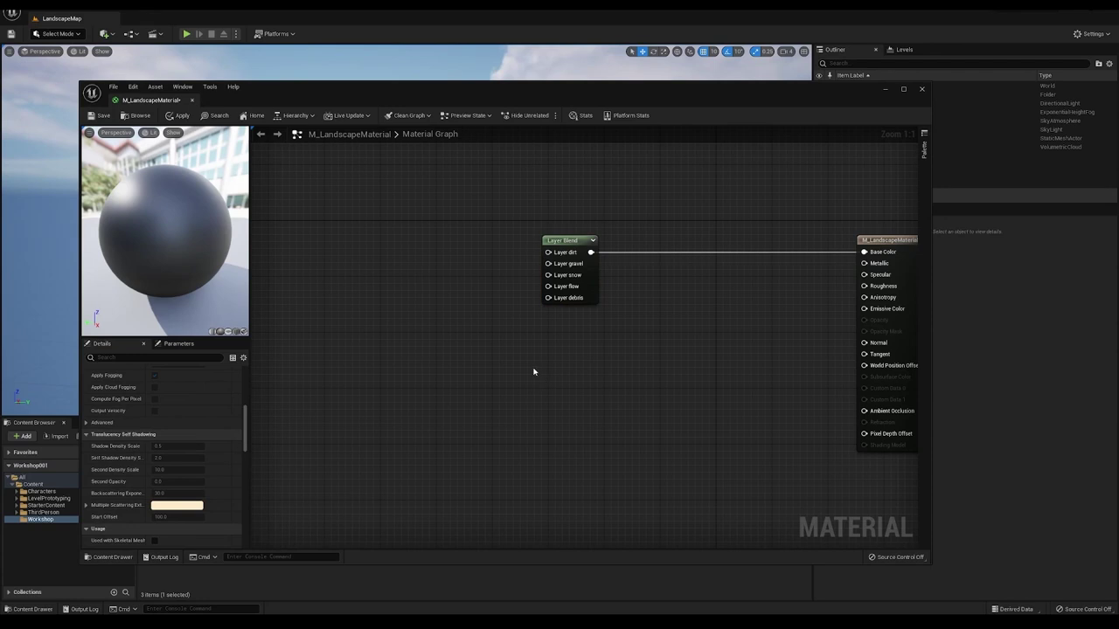
Add a three-component constant colour node, set it to dark brown (about 0.073, 0.051, 0.020) and connect it to the dirt layer input.
right_drag(501, 280, 514, 336)
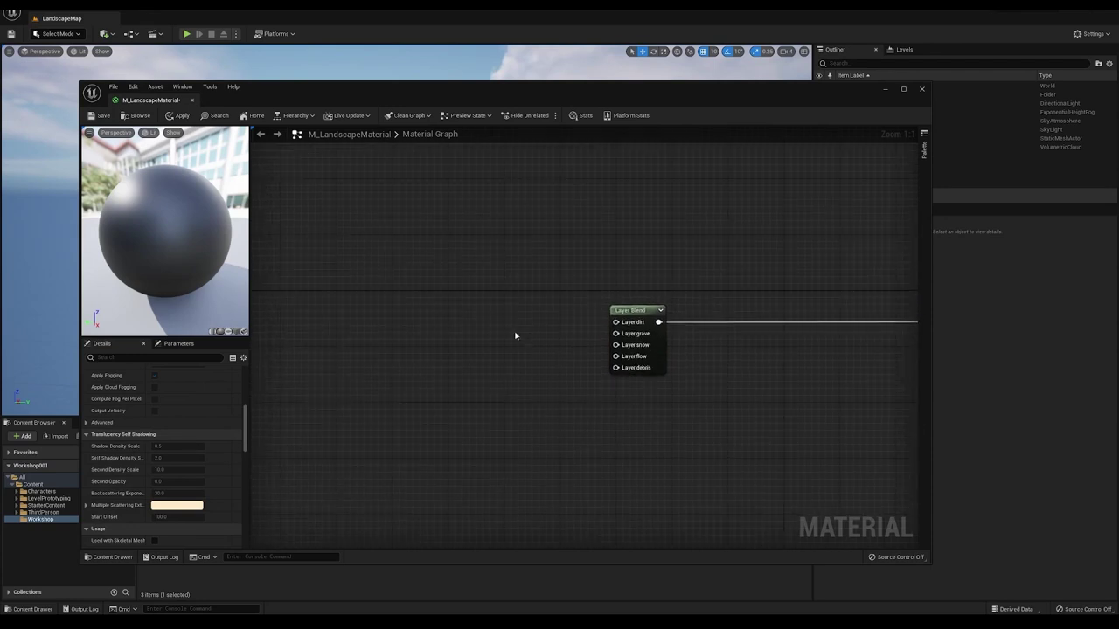
click(435, 218)
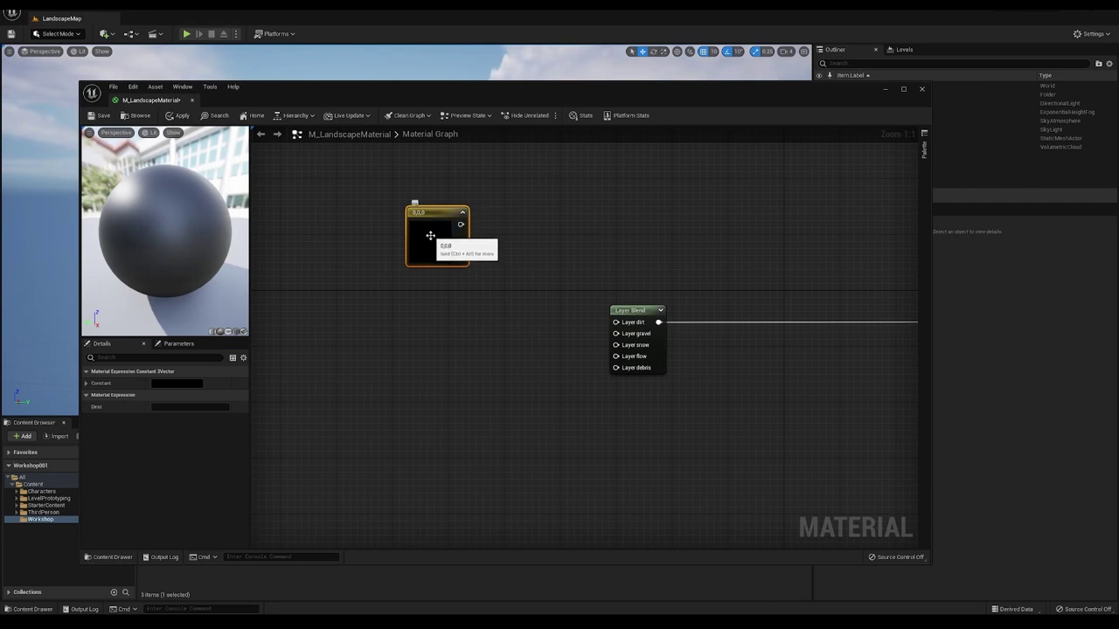
double_click(430, 239)
click(511, 332)
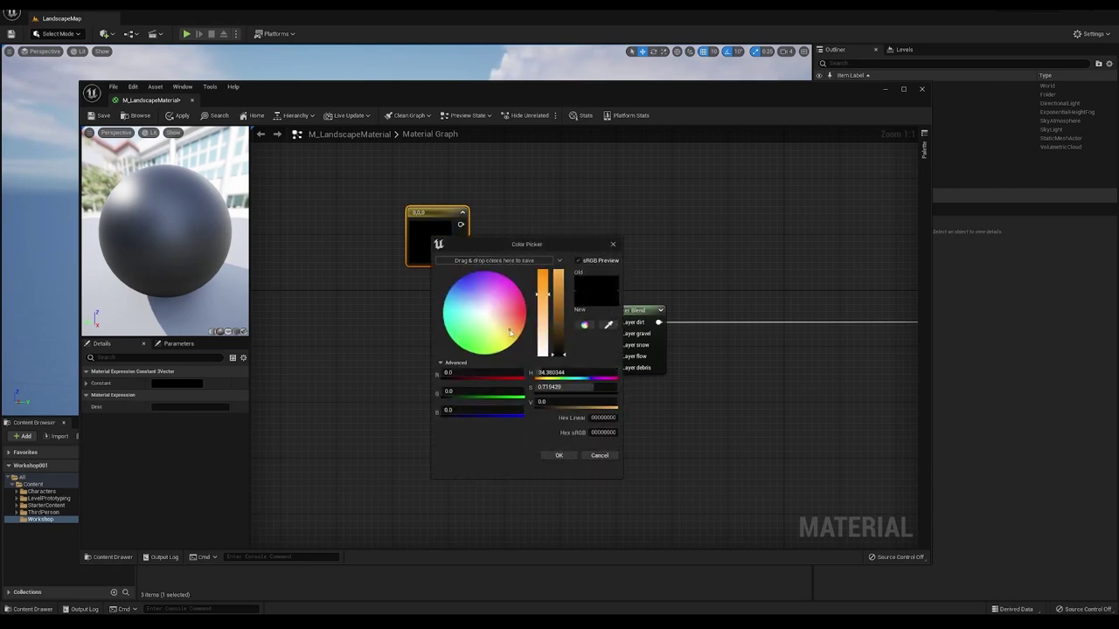
drag(558, 343, 559, 350)
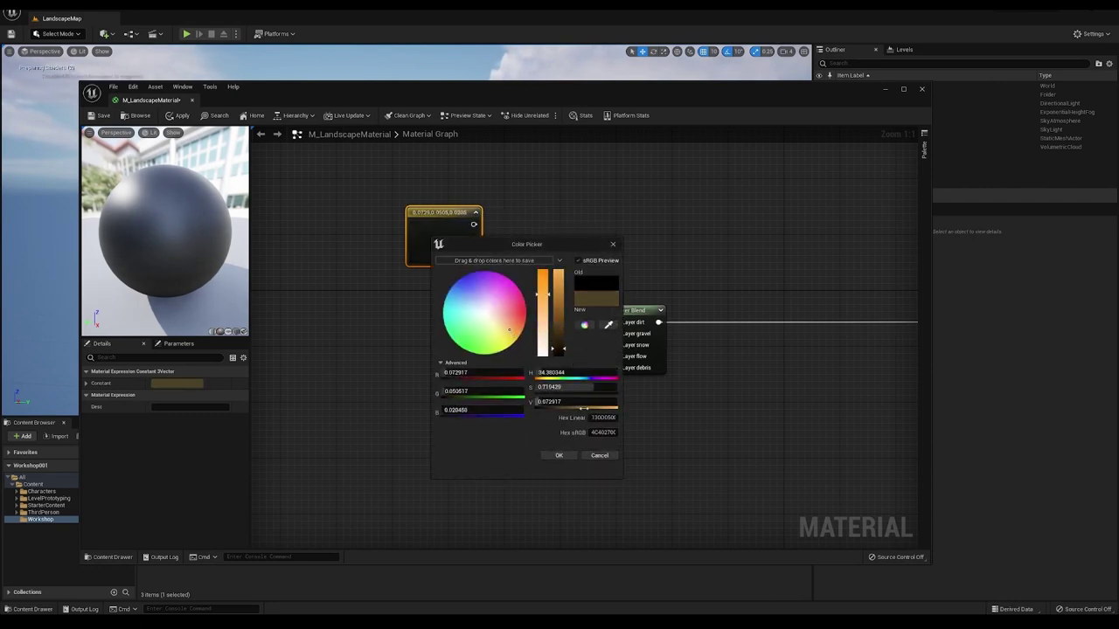
click(570, 457)
drag(473, 224, 616, 321)
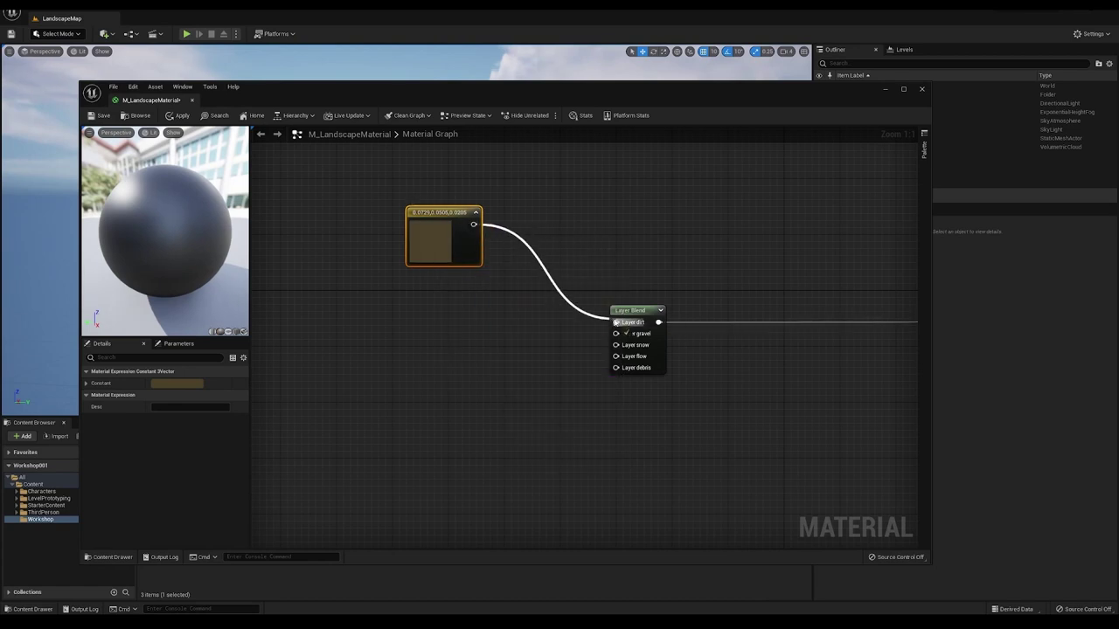
Duplicate the brown colour constant four times and connect the copies to the gravel, snow, flow and debris layer inputs.
drag(428, 212, 407, 205)
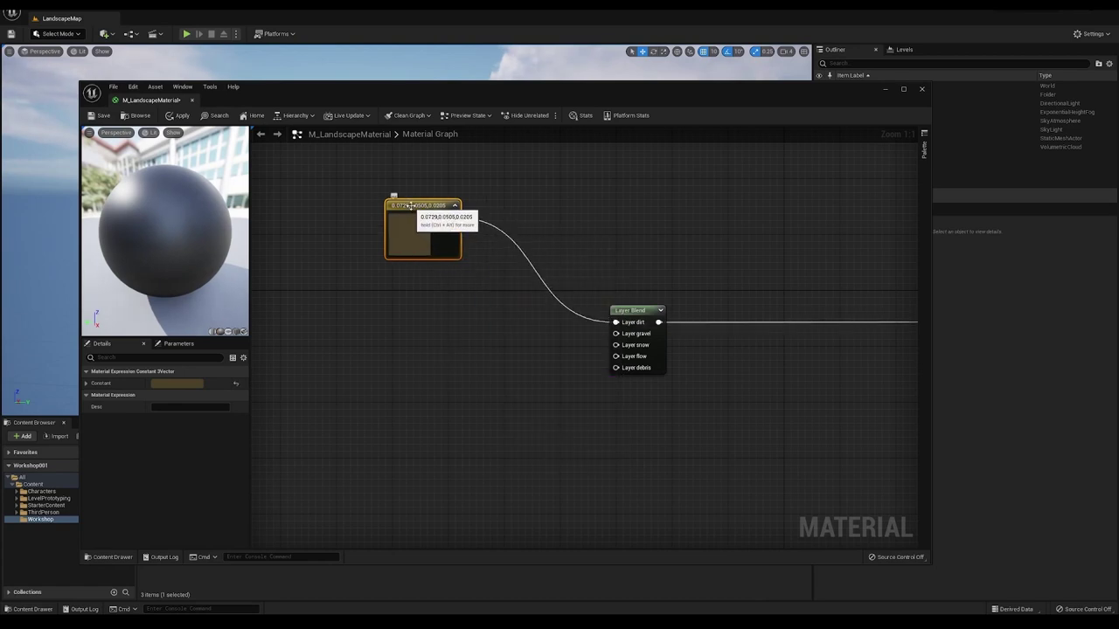
key(ctrl+w)
drag(464, 217, 620, 336)
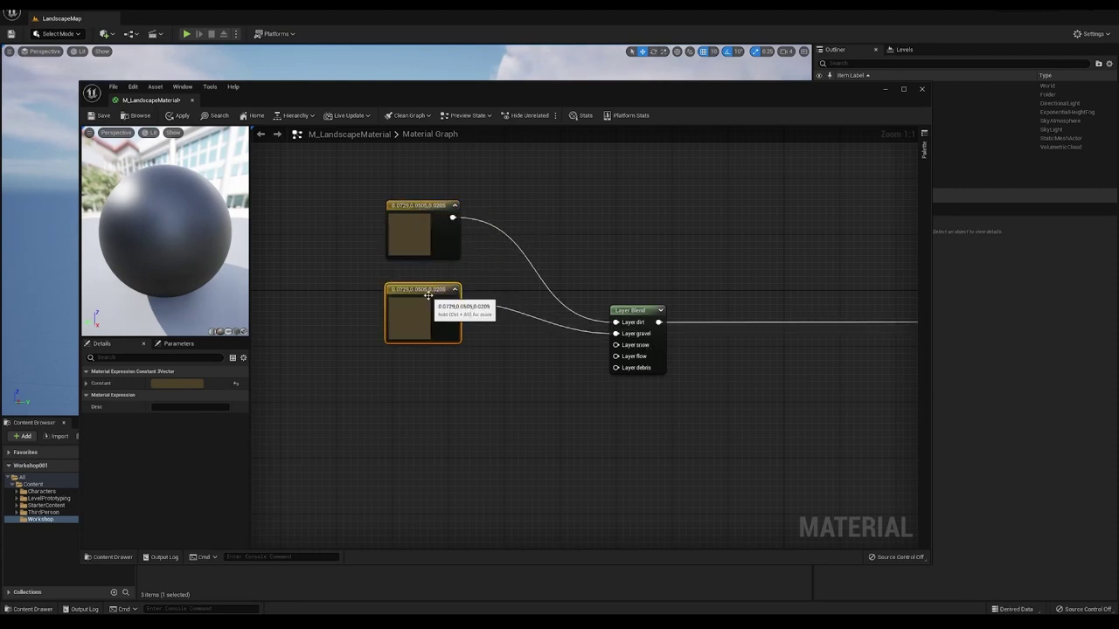
key(ctrl+w)
key(ctrl+w)
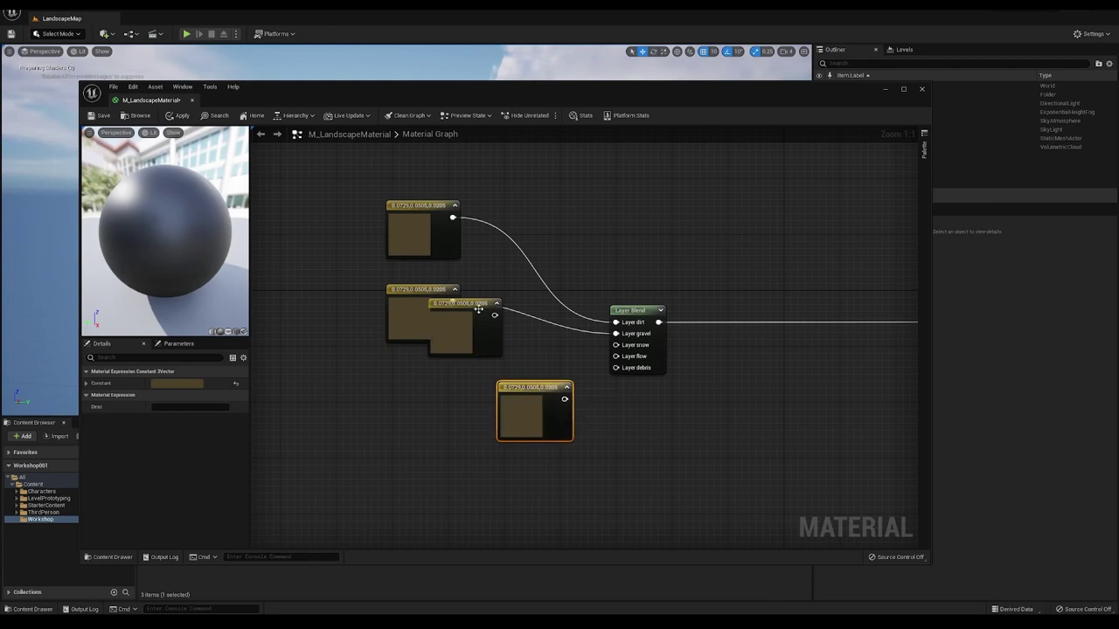
drag(476, 309, 615, 344)
key(ctrl+w)
drag(416, 463, 615, 356)
drag(549, 395, 616, 367)
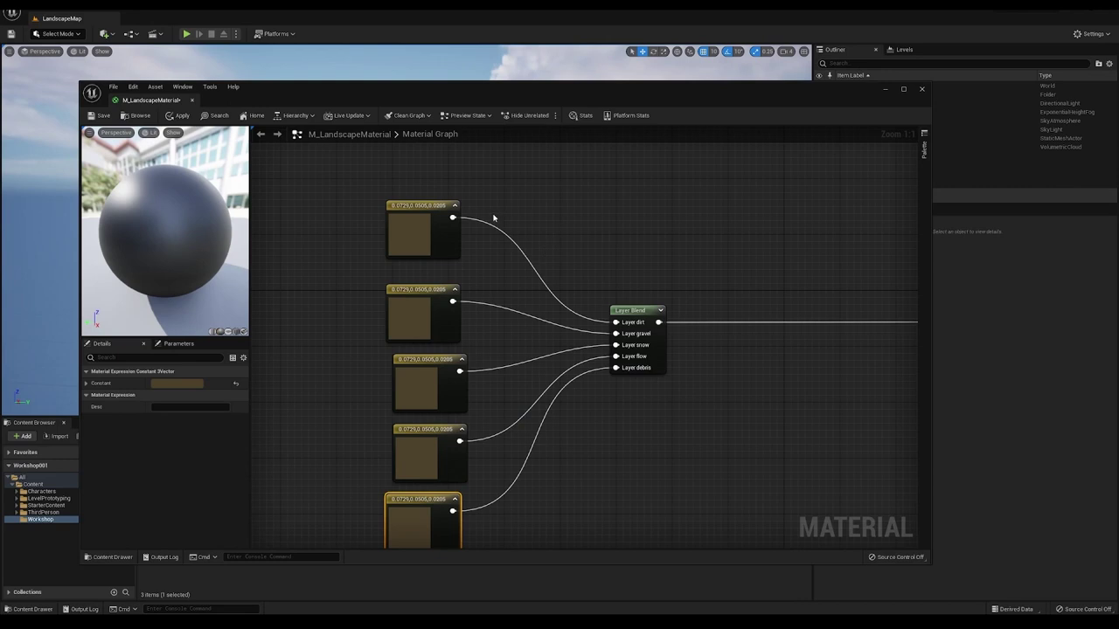
Set the gravel layer's colour constant to dark grey (about 0.072, 0.073, 0.069).
right_drag(357, 230, 332, 188)
click(401, 163)
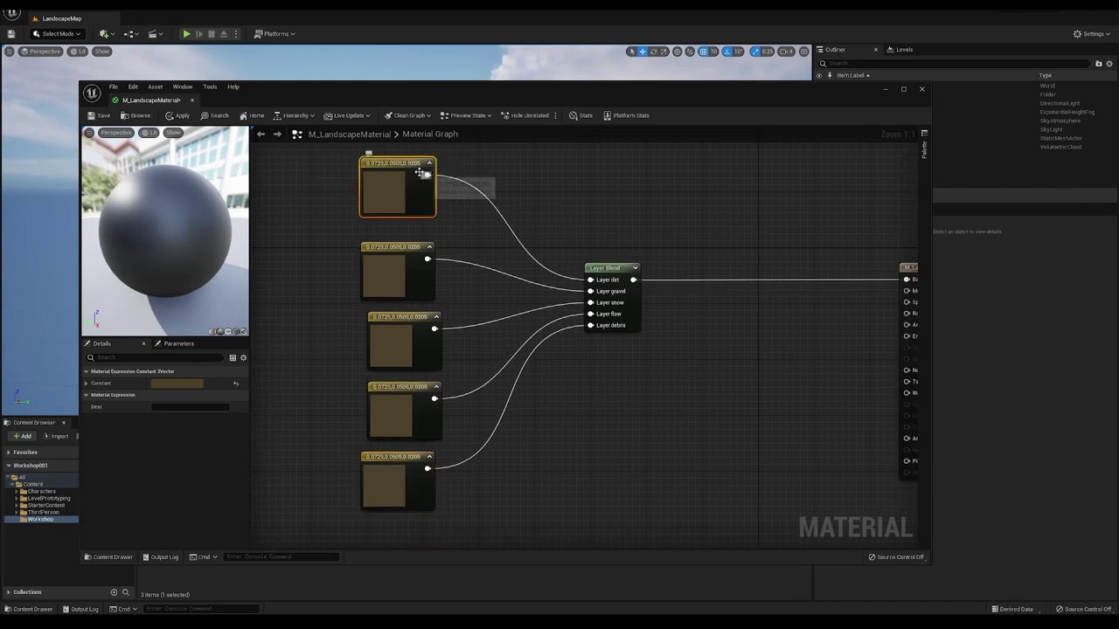
click(415, 269)
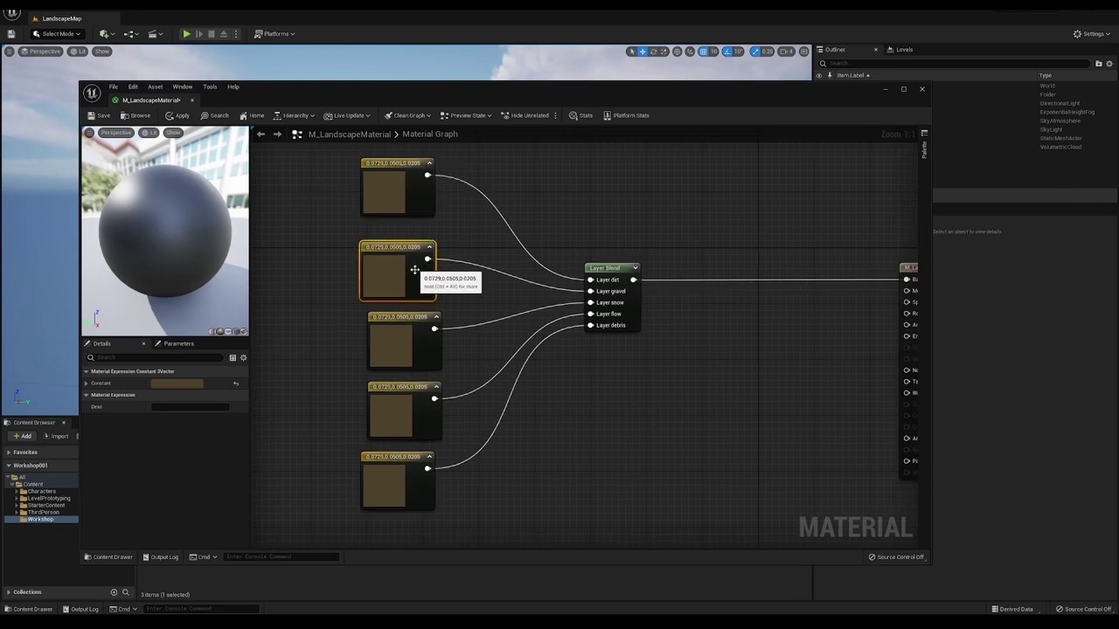
double_click(414, 269)
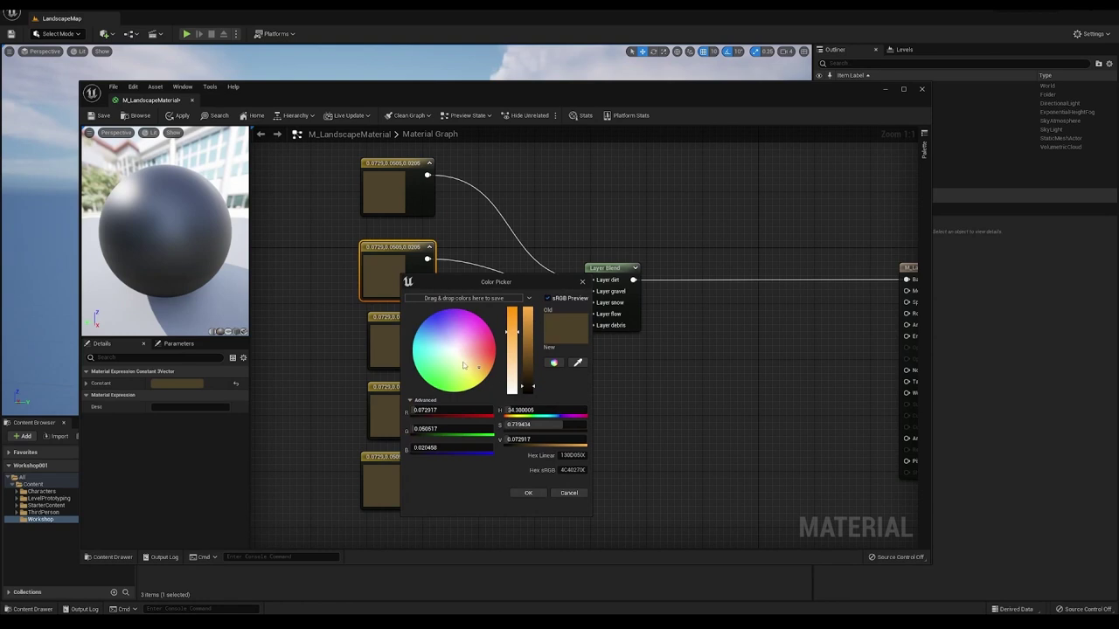
click(463, 363)
click(455, 355)
click(528, 493)
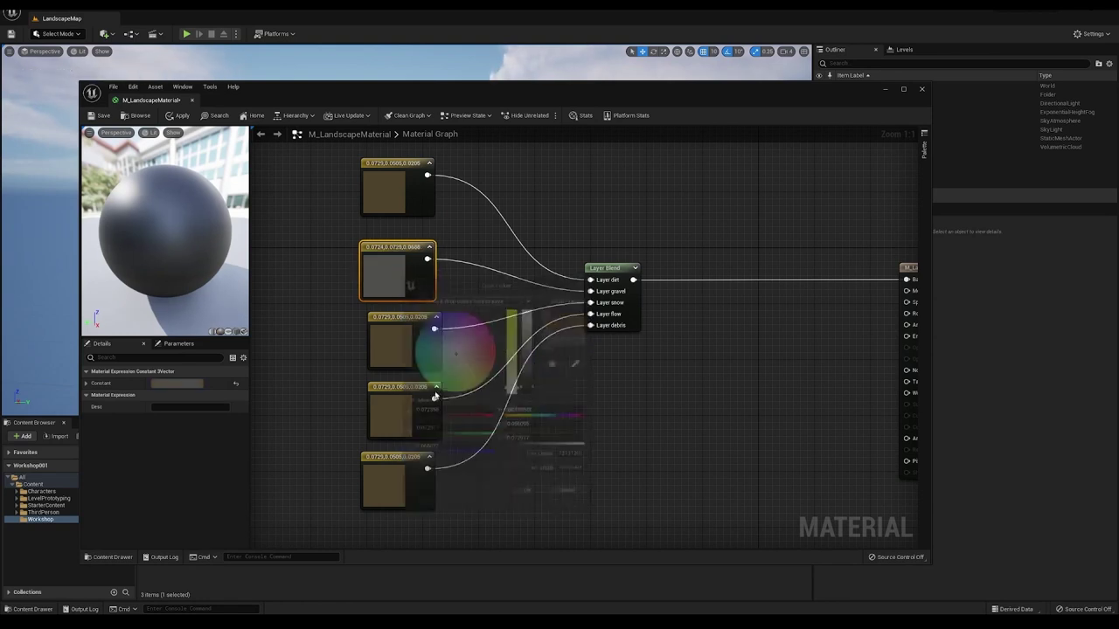
Set the snow layer's colour constant to off-white (about 0.986, 0.99, 0.92).
double_click(398, 345)
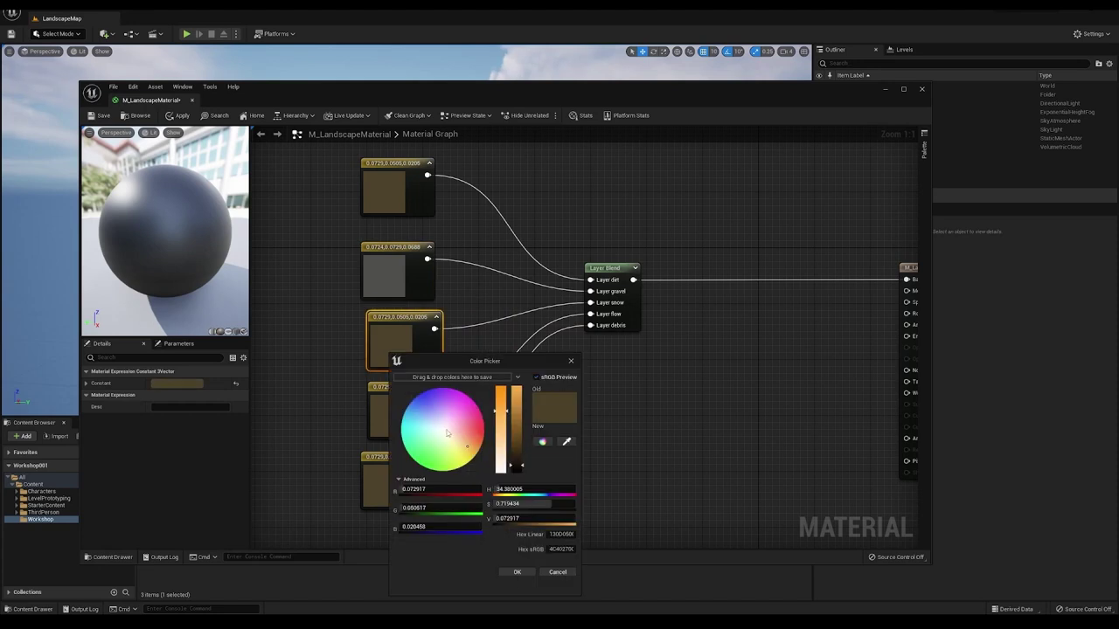
click(444, 431)
click(518, 387)
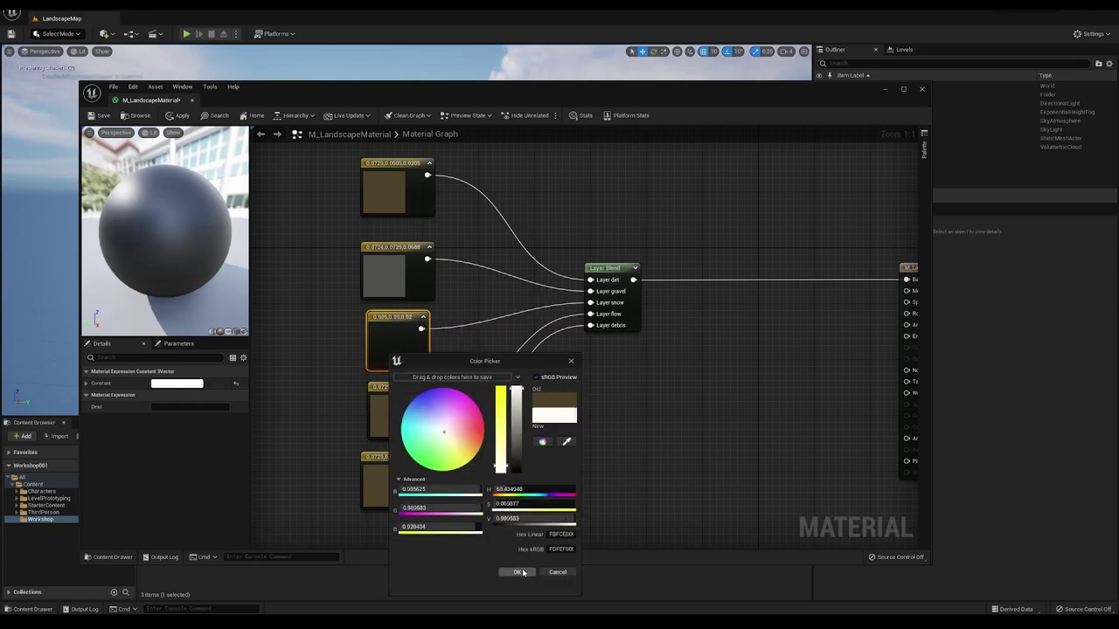
click(517, 573)
Set the flow layer's colour constant to dark blue (about 0.005, 0.028, 0.057).
double_click(399, 409)
drag(439, 460, 406, 437)
click(512, 488)
click(511, 494)
click(509, 496)
click(512, 601)
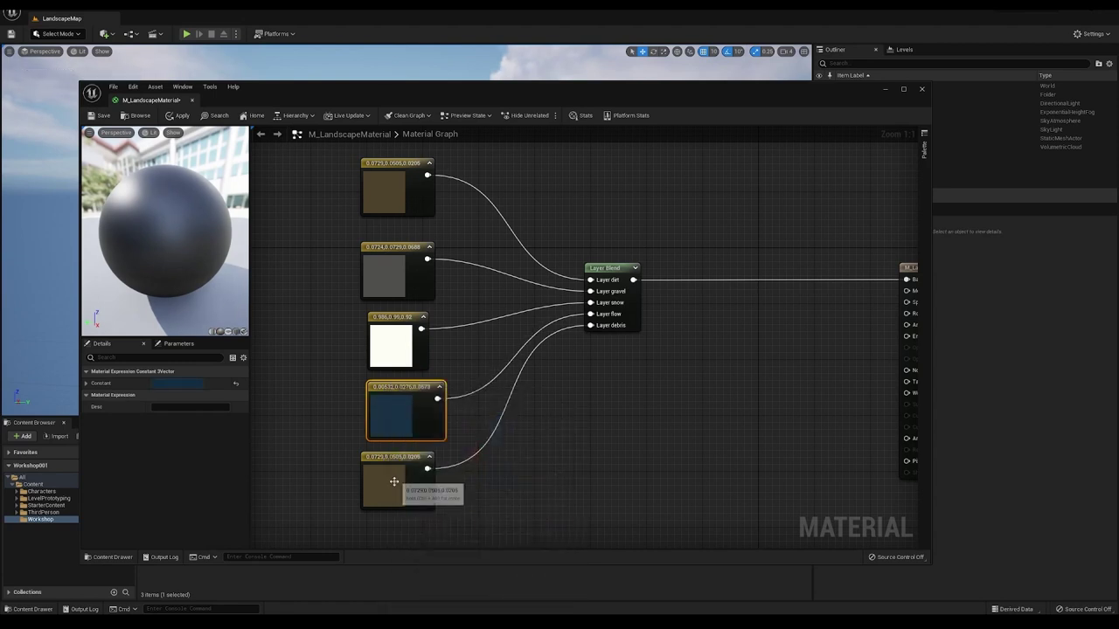
Set the debris layer's colour constant to blue-grey (about 0.068, 0.092, 0.099).
double_click(394, 480)
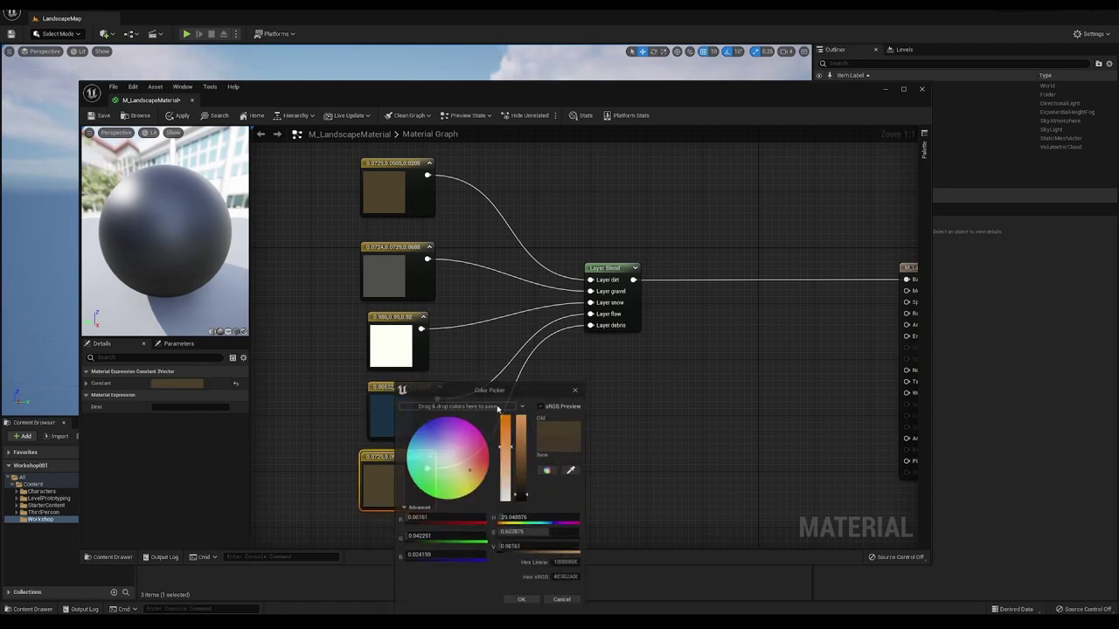
click(437, 459)
click(526, 495)
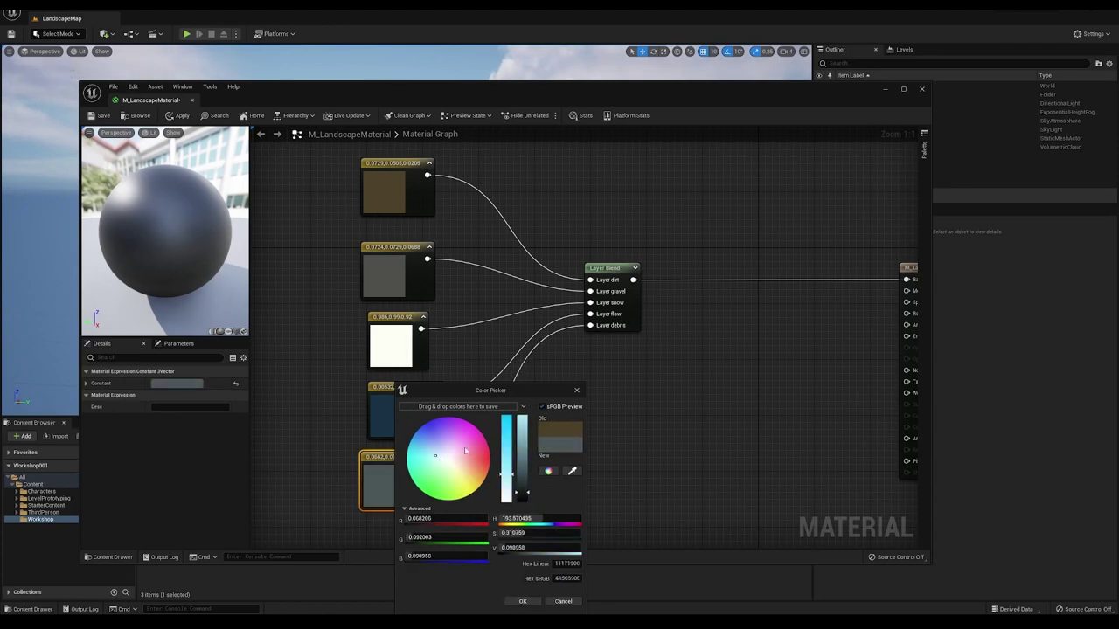
click(524, 601)
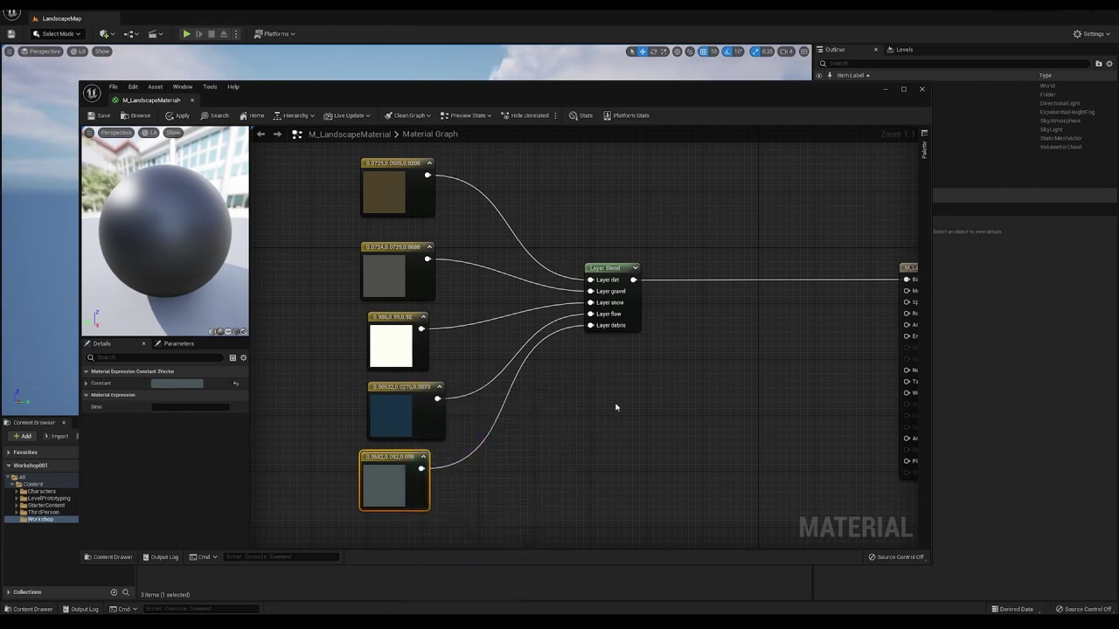
Convert the dirt layer's colour constant to a parameter named dirt_color.
right_drag(687, 365, 640, 379)
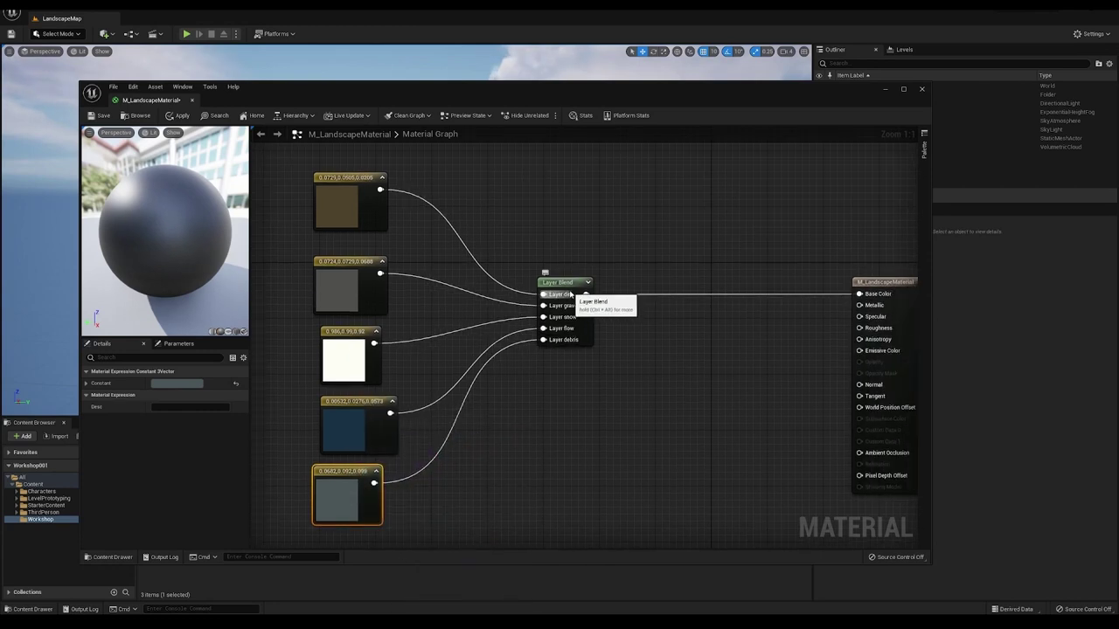
click(351, 180)
right_click(351, 180)
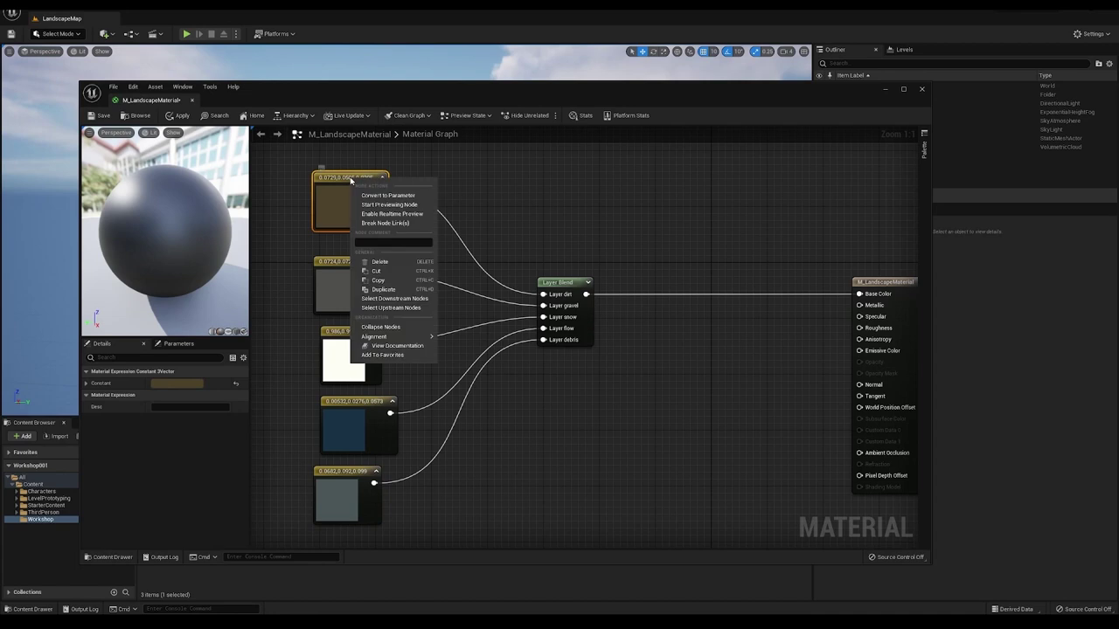
click(385, 194)
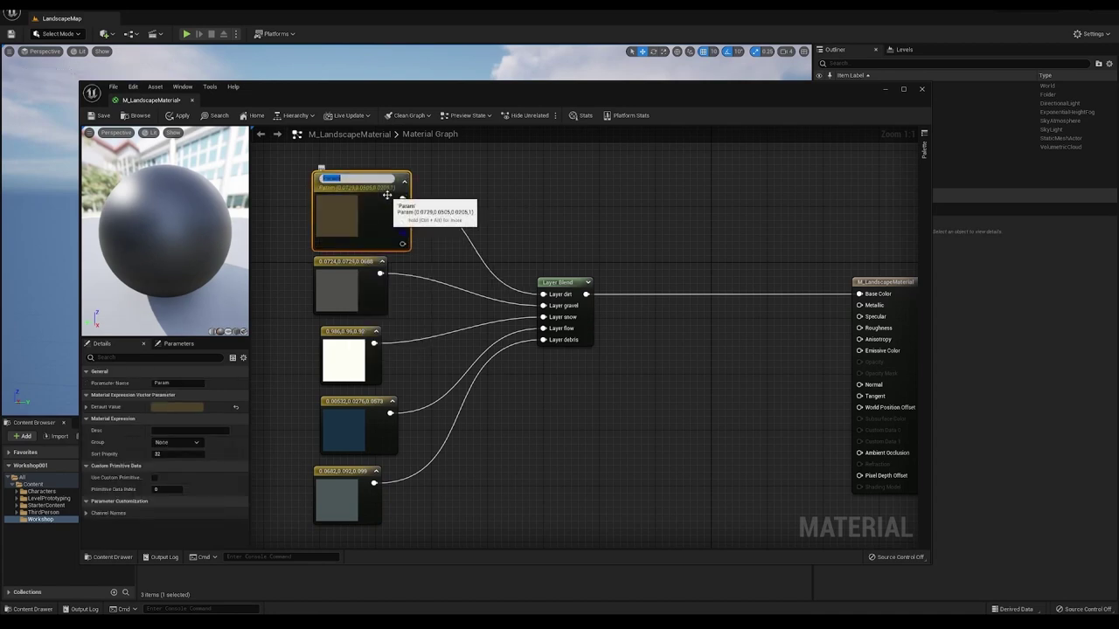
text(dirt_color)
key(Return)
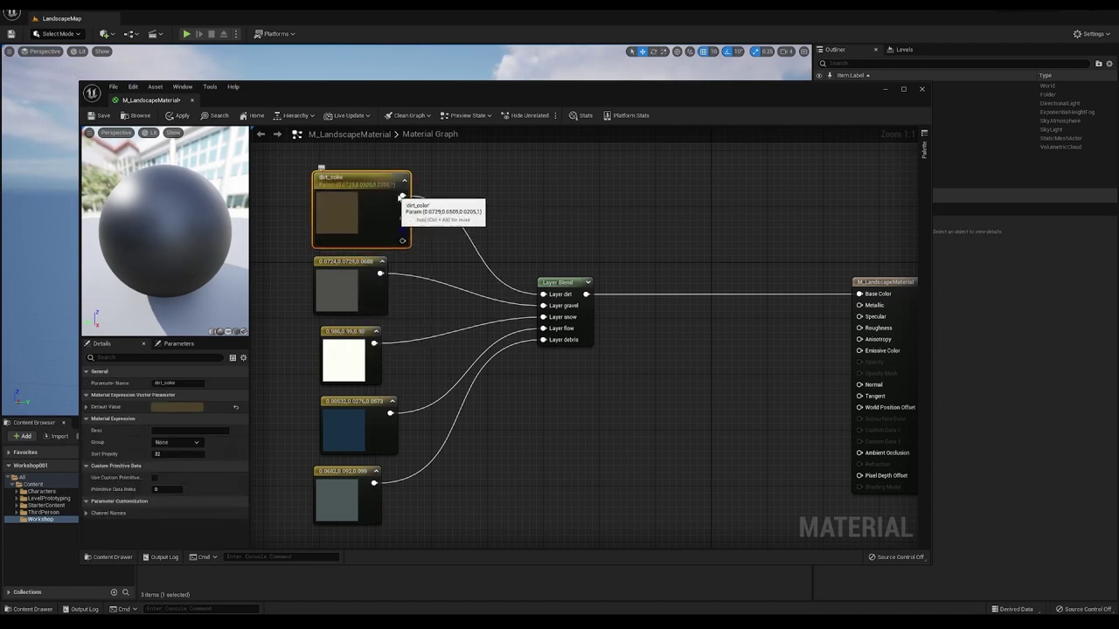
Convert the gravel colour constant to a parameter named gravel_color and move the dirt and gravel nodes up, clear of the snow node.
right_click(352, 263)
click(390, 280)
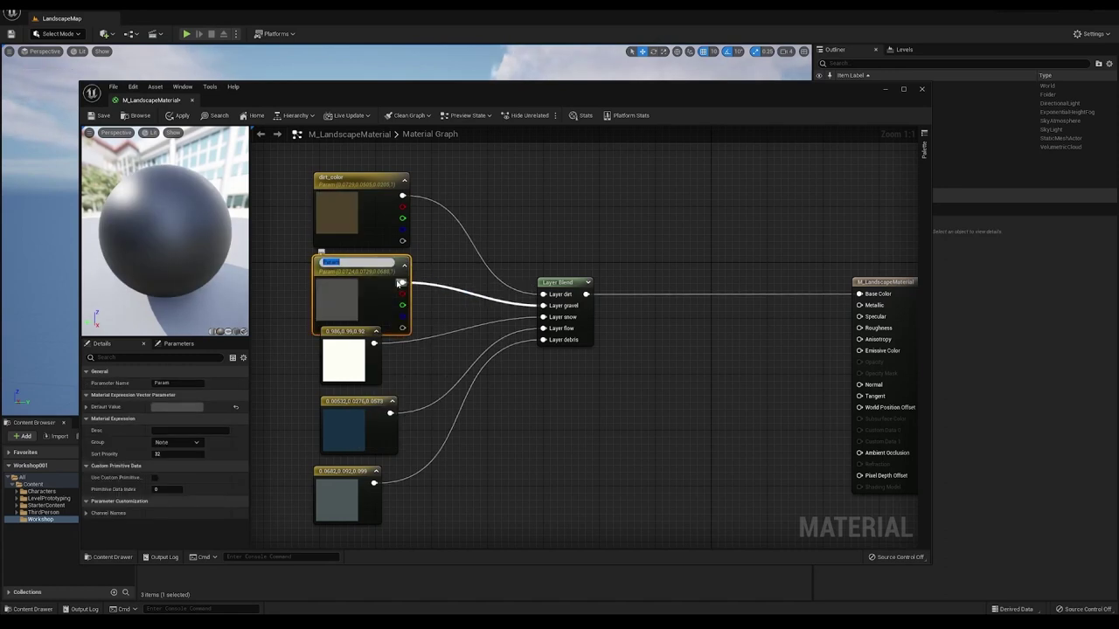
text(gravel_color)
key(Return)
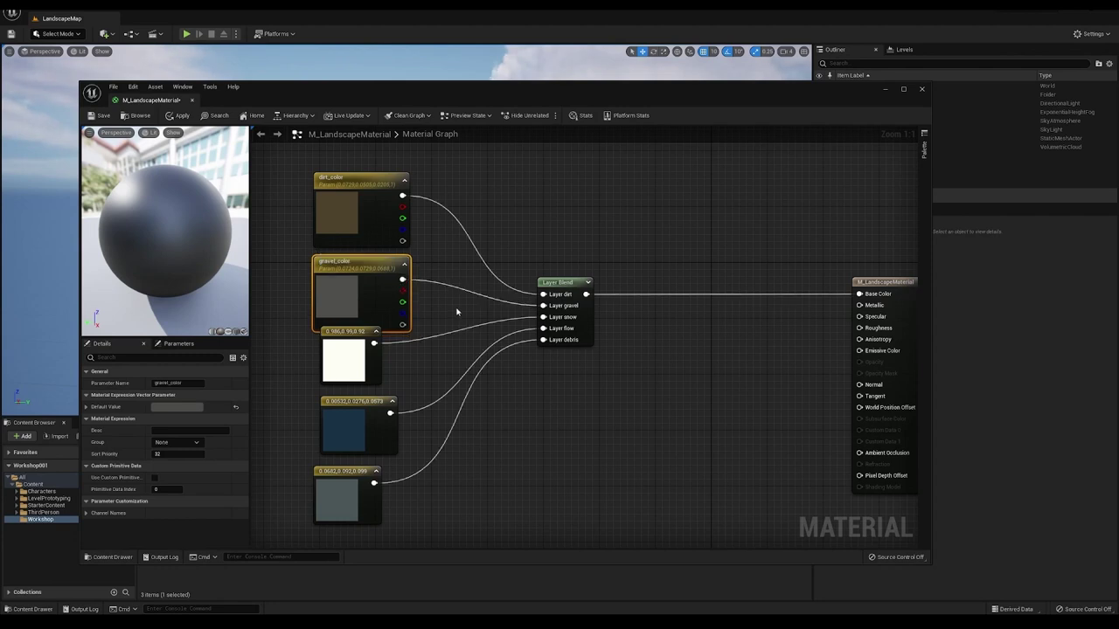
right_drag(457, 312, 517, 327)
drag(383, 182, 423, 288)
drag(421, 284, 418, 256)
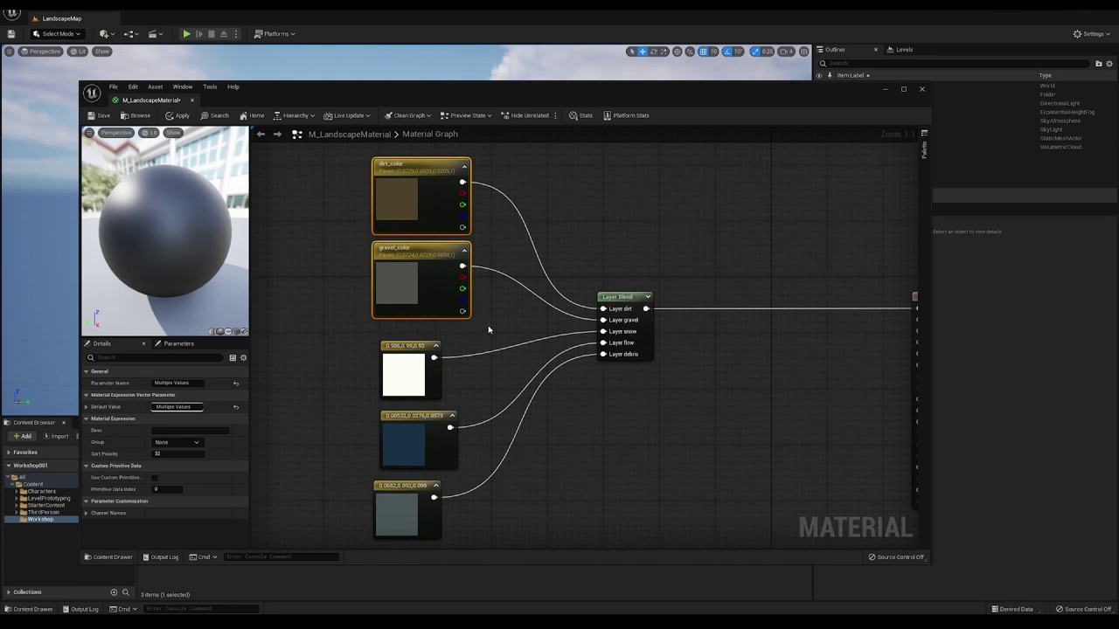
Convert the snow colour constant to a parameter named snow_color and align it under the gravel node.
right_drag(489, 330, 482, 287)
drag(350, 289, 396, 509)
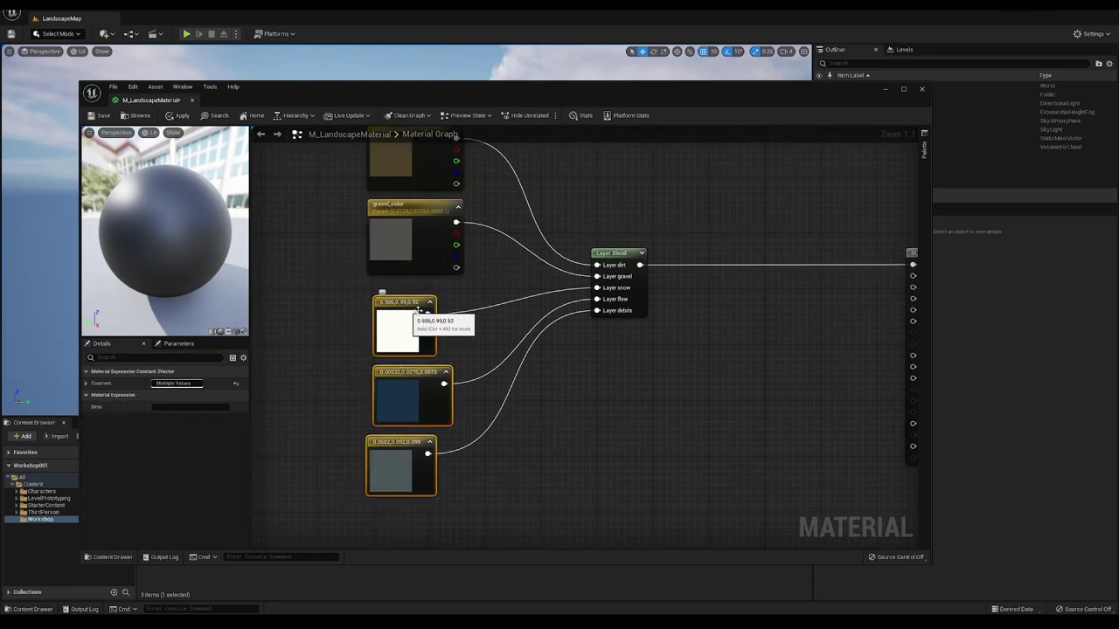
click(466, 295)
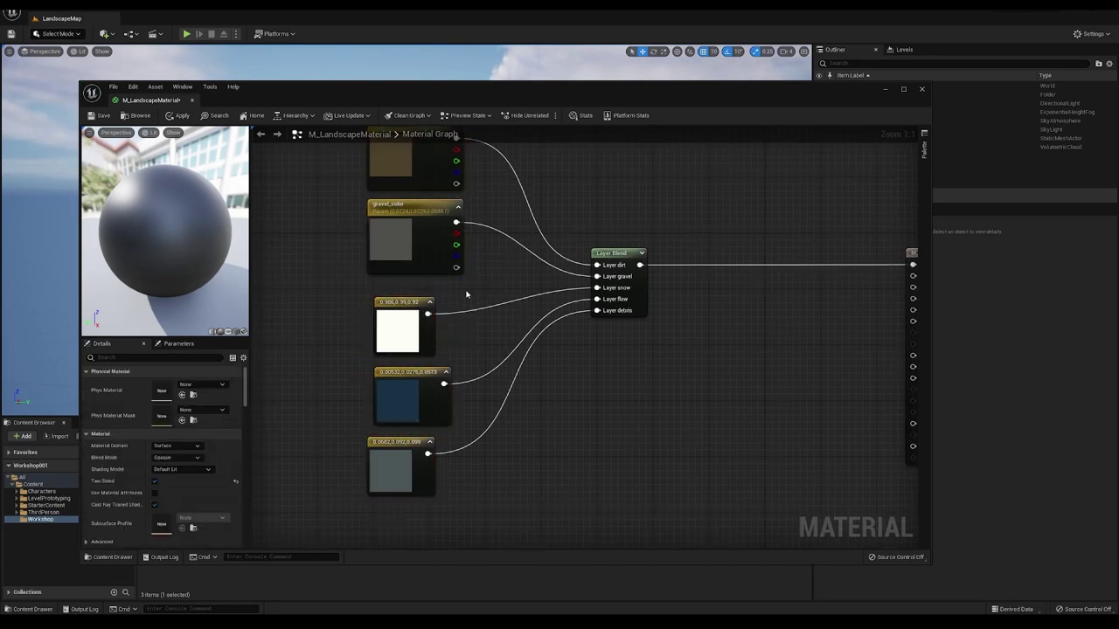
click(409, 301)
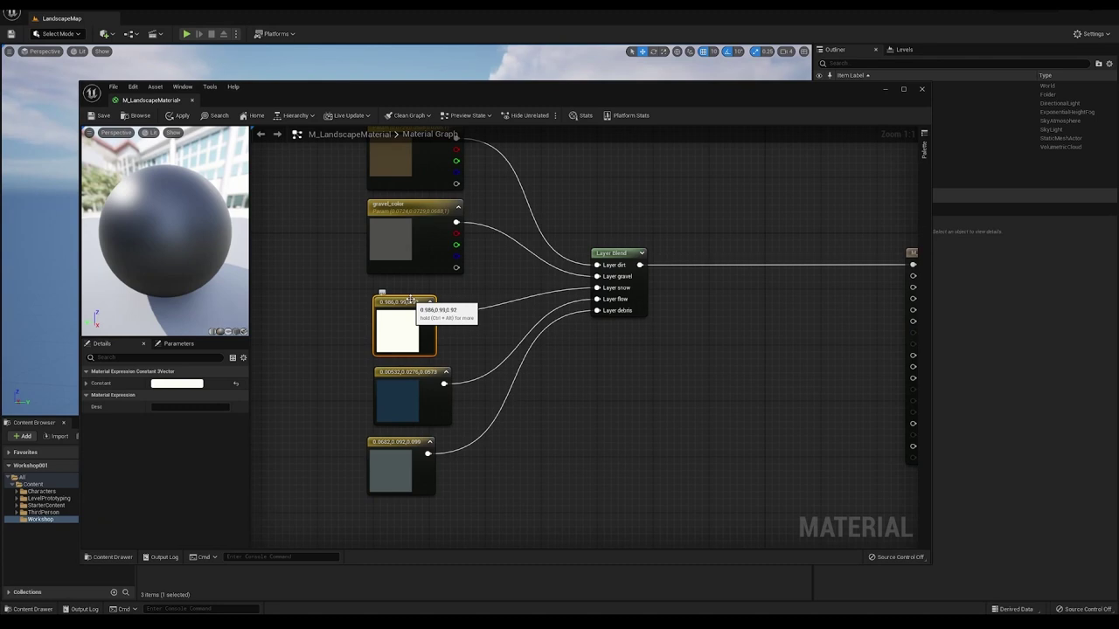
right_click(411, 306)
click(451, 317)
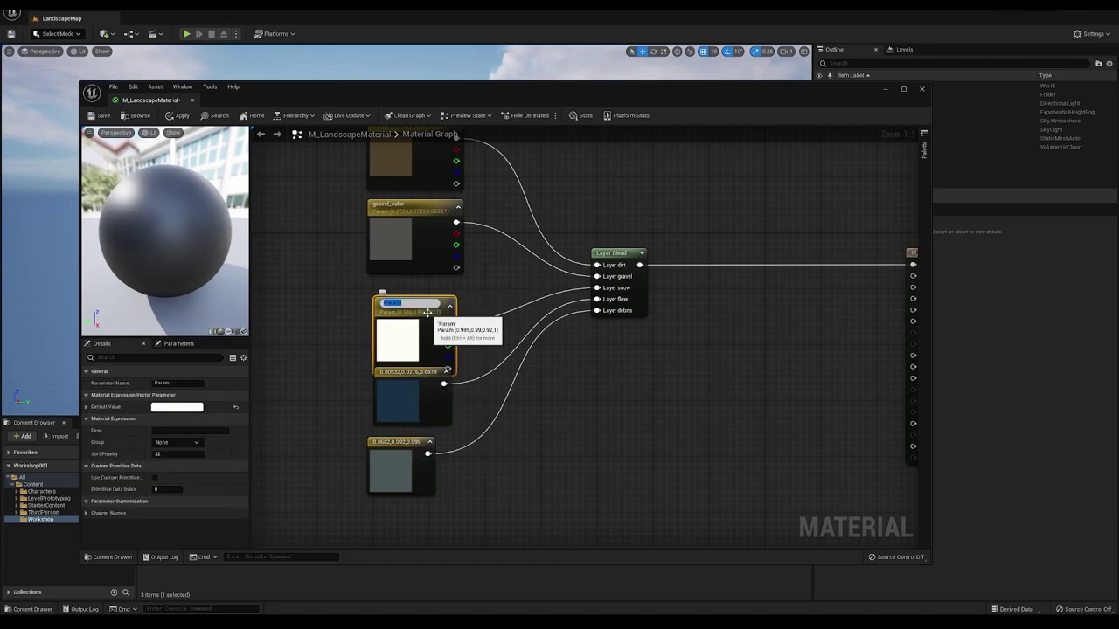
text(snow_layer)
key(Return)
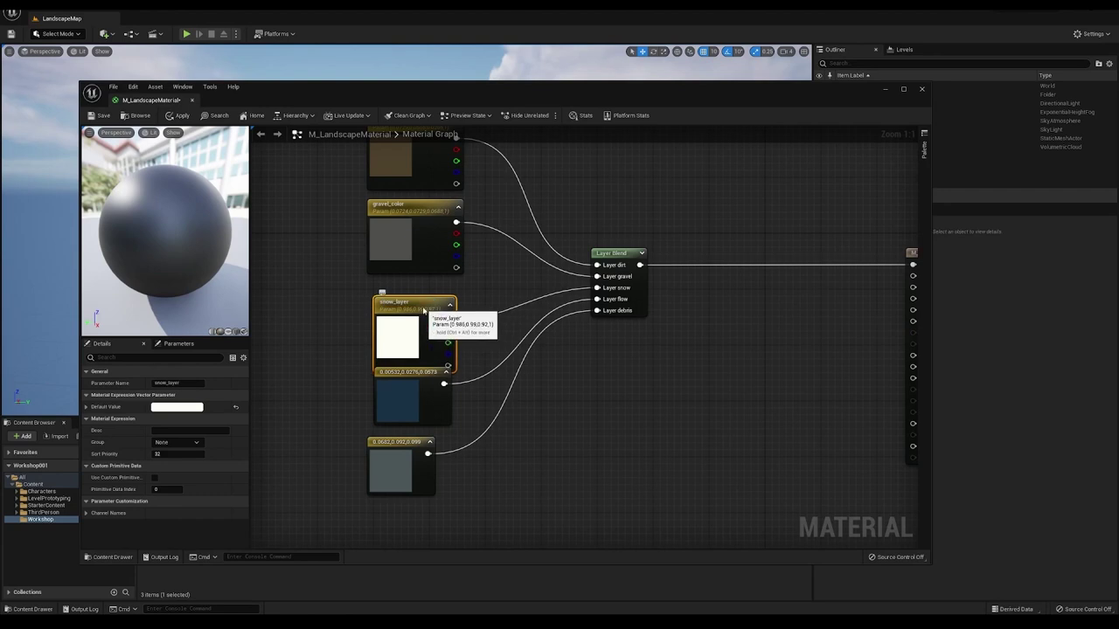
drag(407, 306, 400, 299)
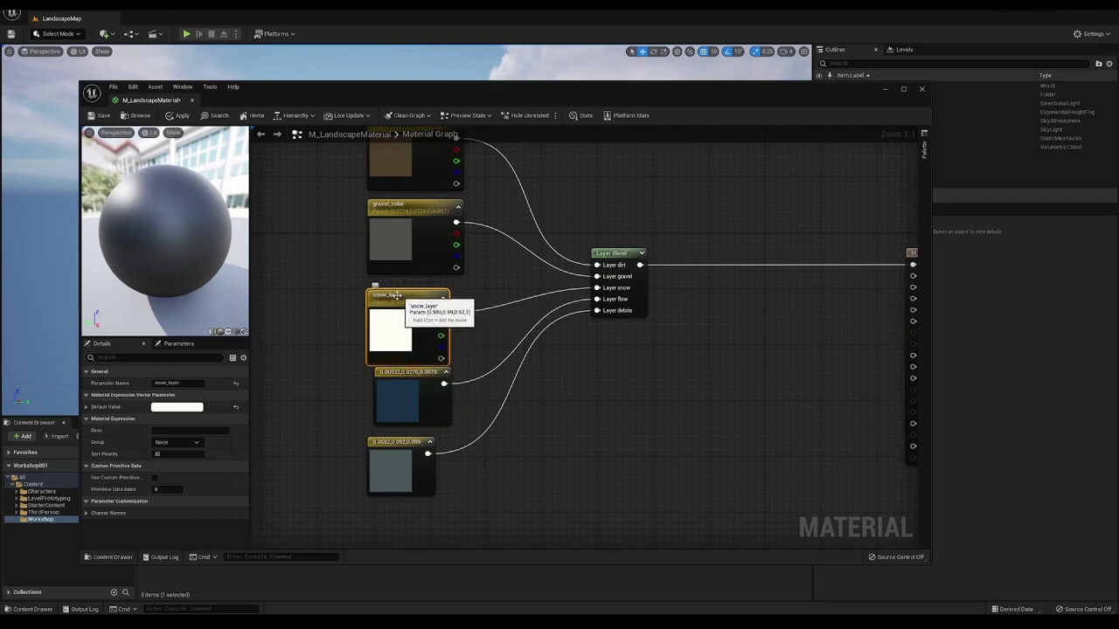
drag(182, 384, 169, 384)
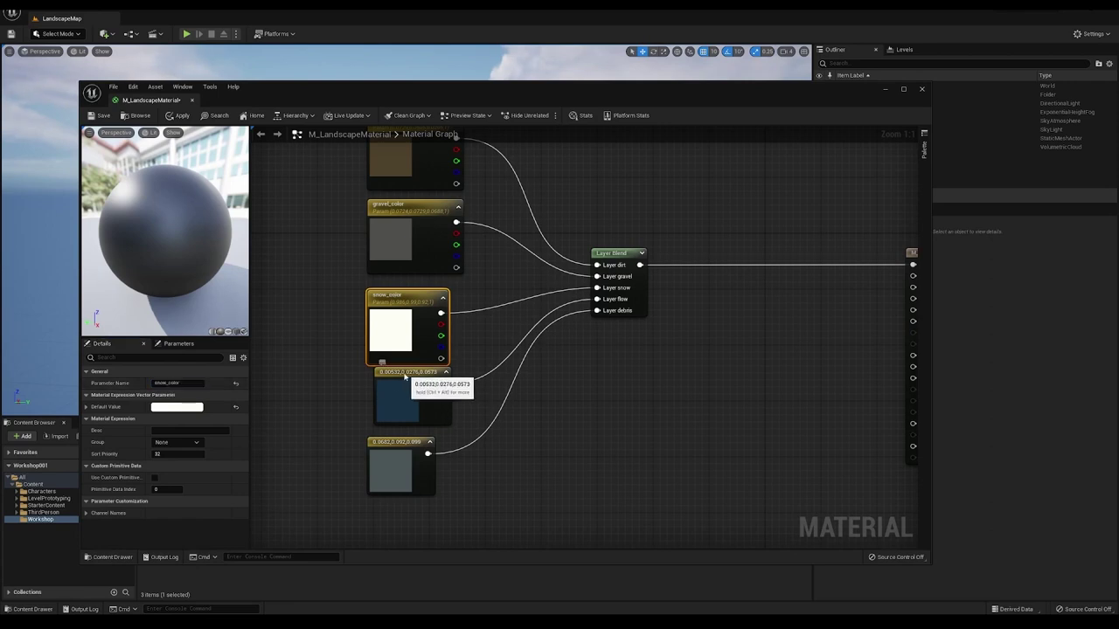
Convert the flow colour constant to a parameter named flow_color and place it directly below the snow node.
click(428, 384)
right_click(431, 387)
click(430, 396)
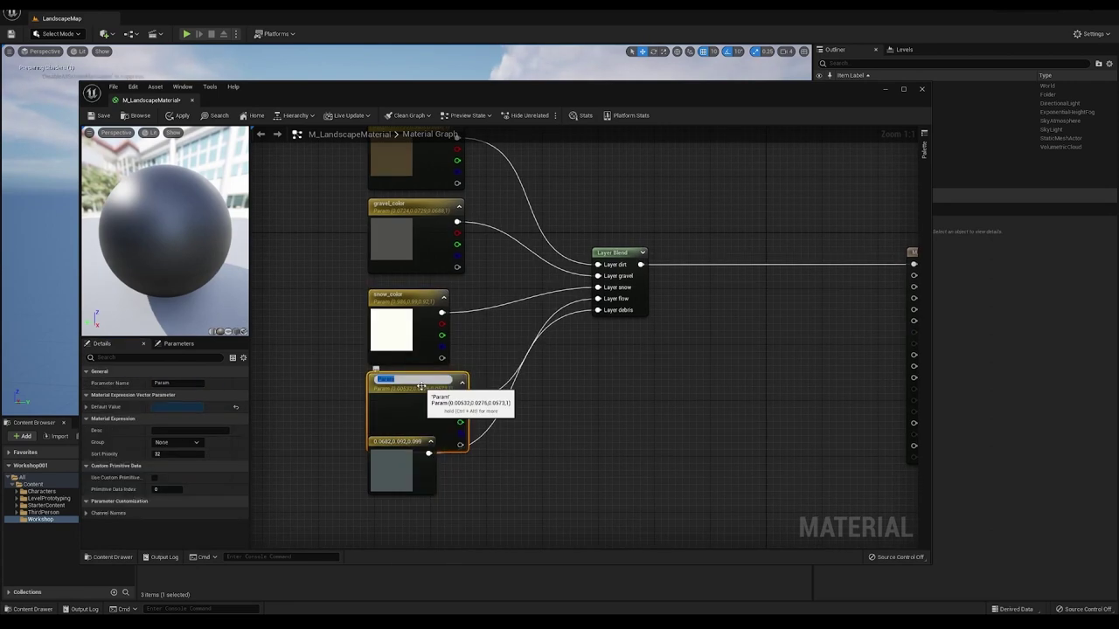
text(flow_co)
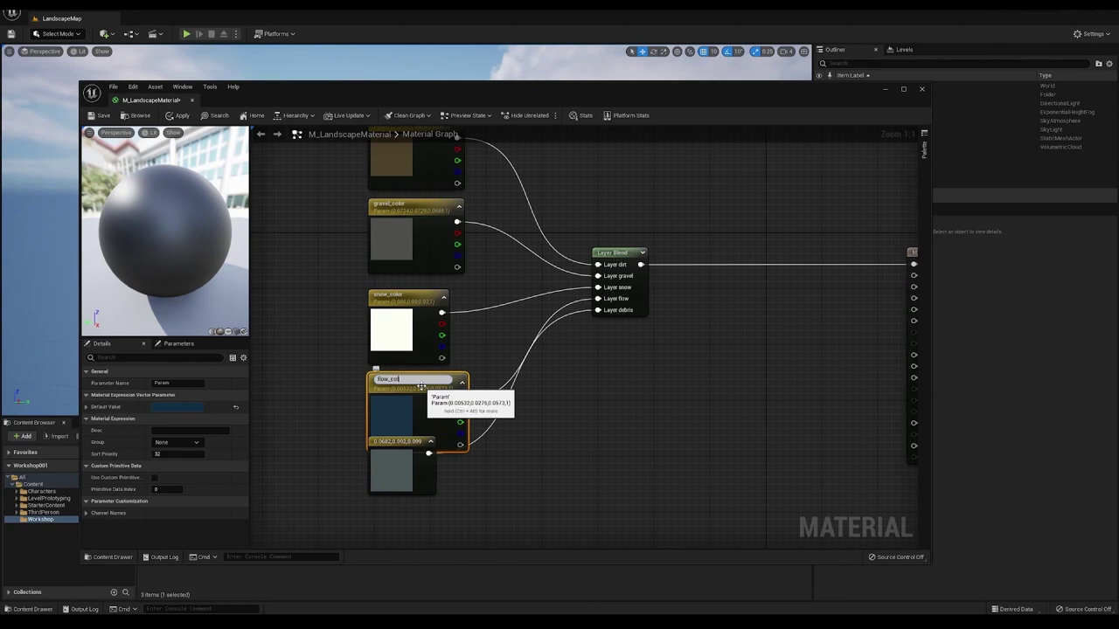
text(lor)
key(Return)
drag(422, 430, 419, 476)
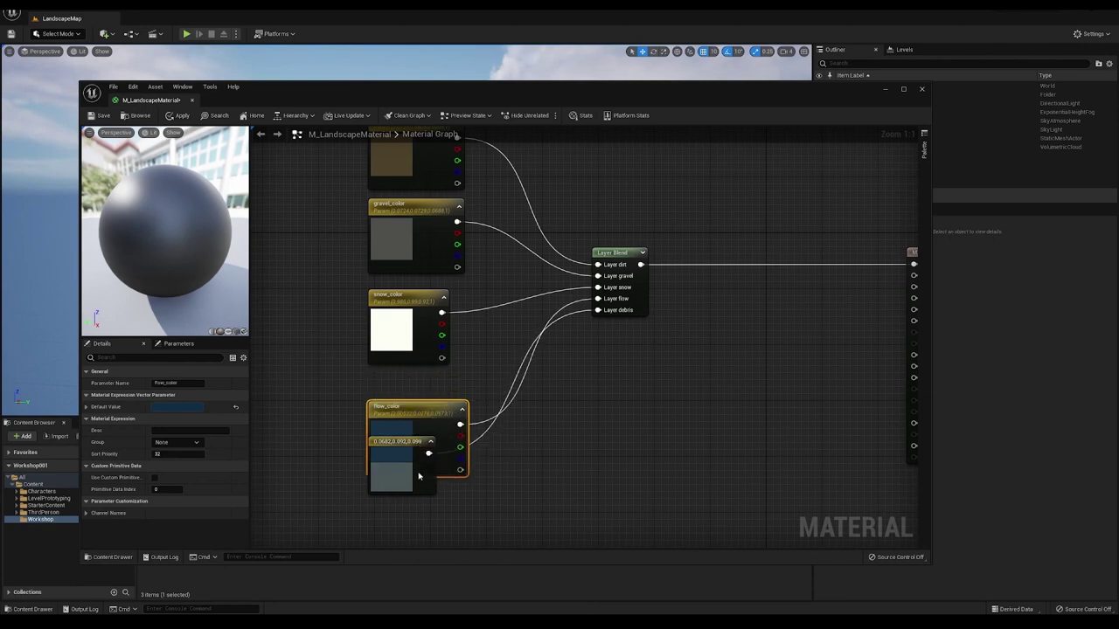
drag(418, 422, 412, 390)
Move the debris colour constant below the flow node and convert it to a parameter named debris_color.
drag(407, 442, 413, 469)
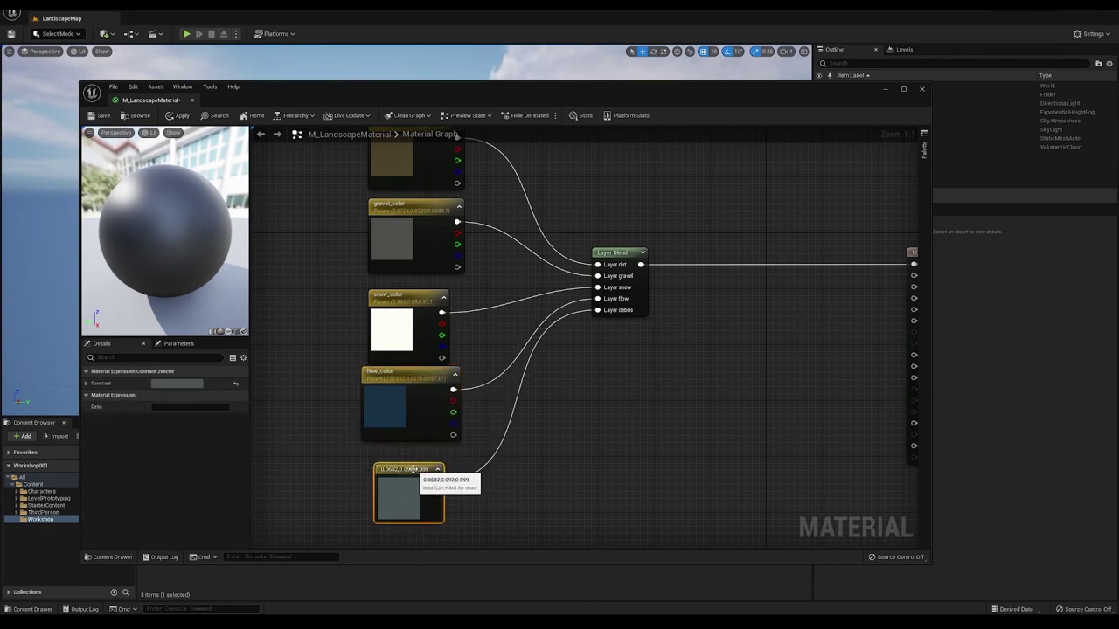
right_click(413, 469)
click(472, 305)
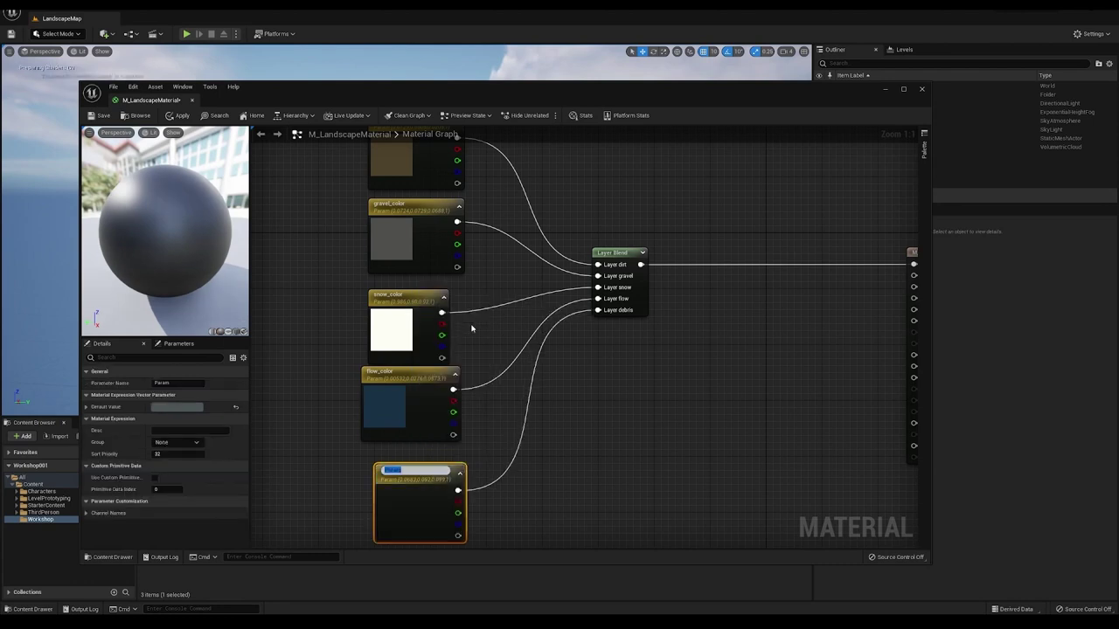
text(debris_color)
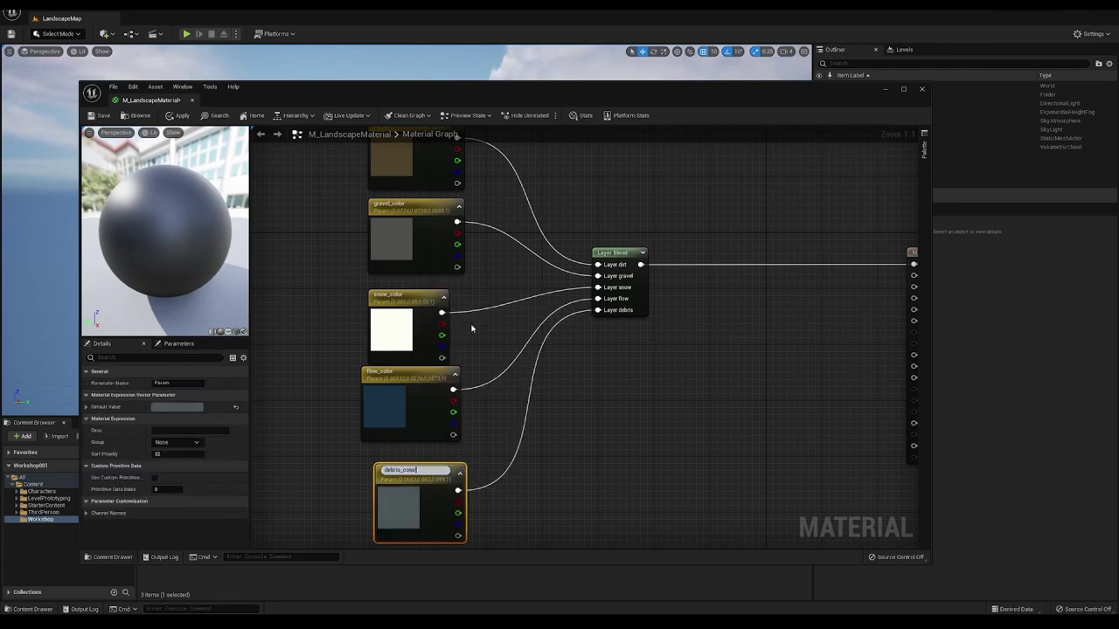
key(Return)
drag(443, 467, 430, 460)
right_drag(845, 308, 592, 357)
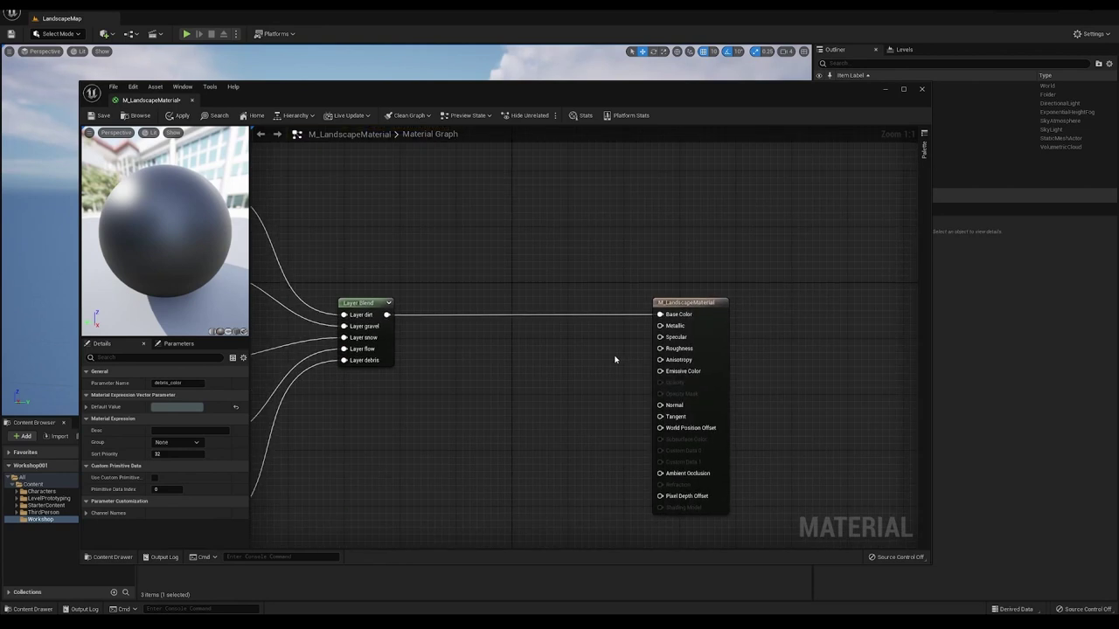
Add a scalar constant of 0 between the Layer Blend and the output node and connect it to Metallic.
click(563, 343)
drag(578, 360, 559, 326)
click(532, 382)
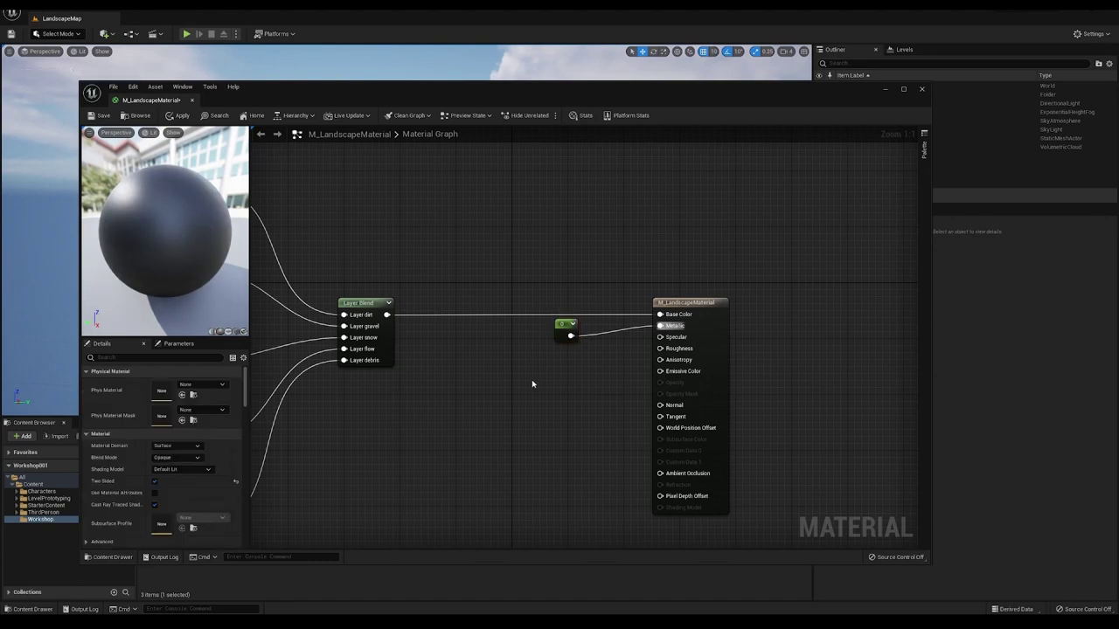
Add a second scalar constant, connect it to the material's Specular input and set its value to 0.5.
key(1)
click(531, 382)
drag(548, 398, 661, 337)
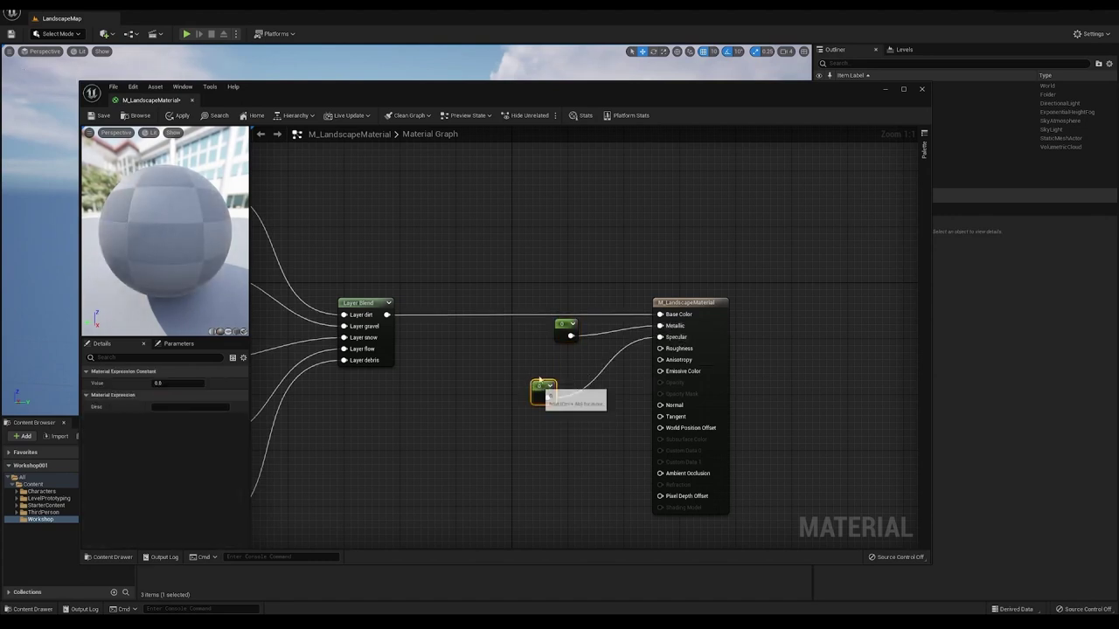
drag(538, 385, 535, 348)
click(175, 383)
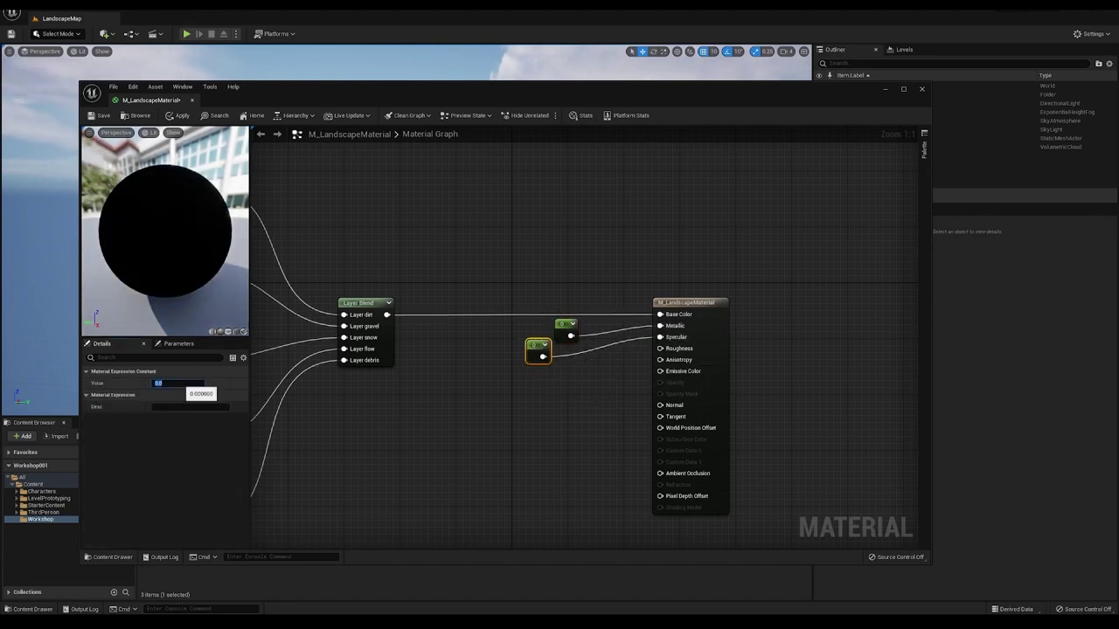
text(0.5)
key(Return)
Add a third scalar constant below the others, connect it to the Roughness input and set its value to 0.8.
click(540, 400)
click(527, 416)
drag(529, 429, 660, 348)
drag(521, 408, 519, 364)
click(175, 383)
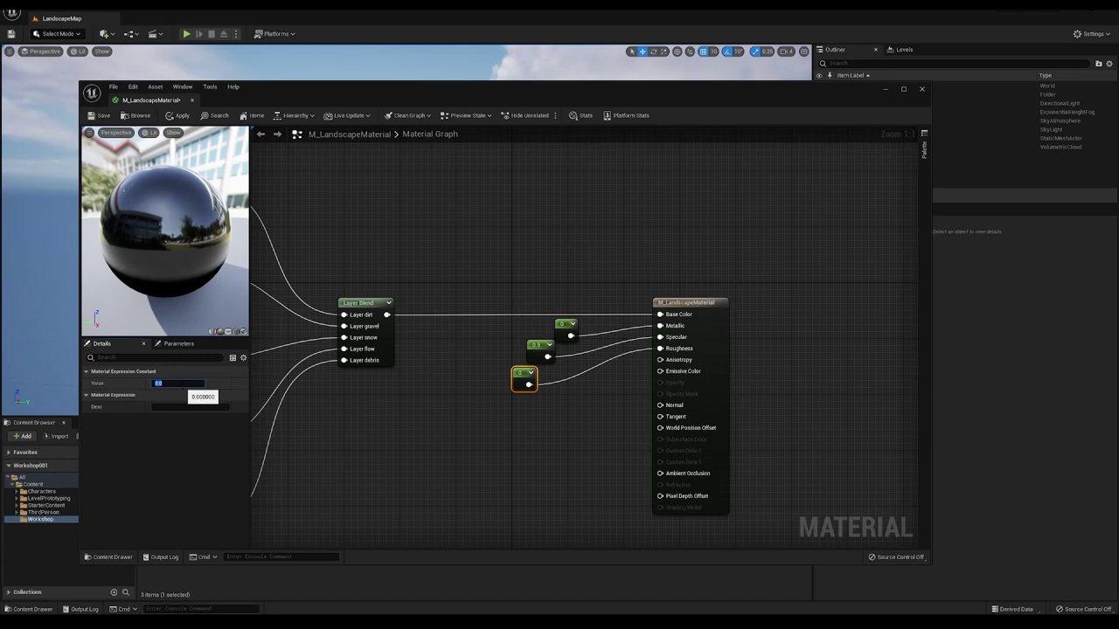
key(Return)
Save M_LandscapeMaterial and close its material editor.
right_drag(413, 433, 585, 446)
key(ctrl+s)
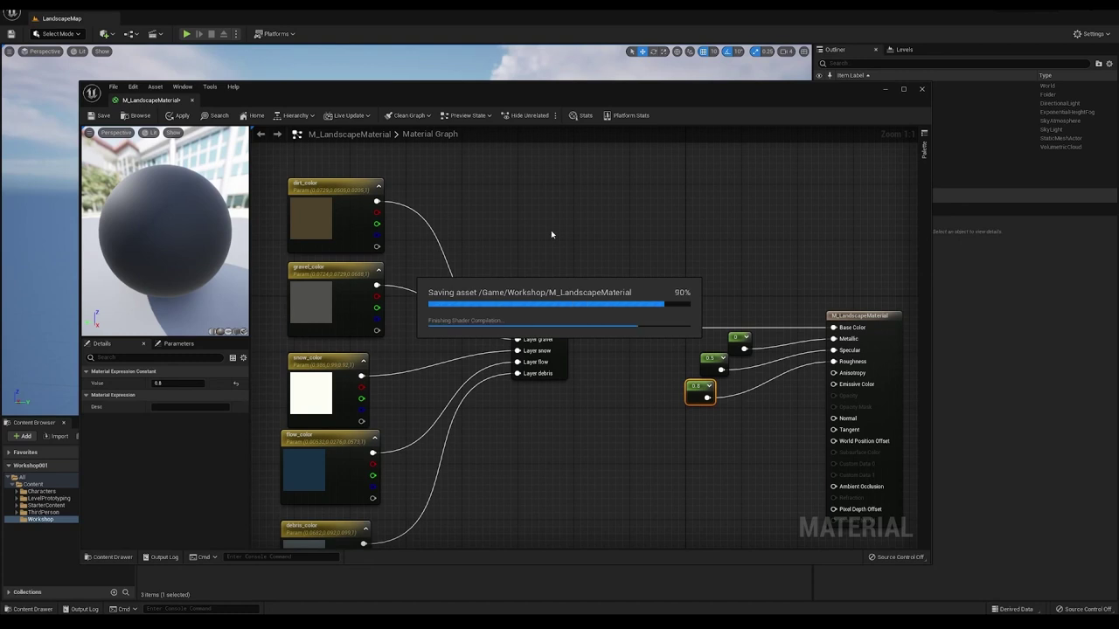
click(920, 90)
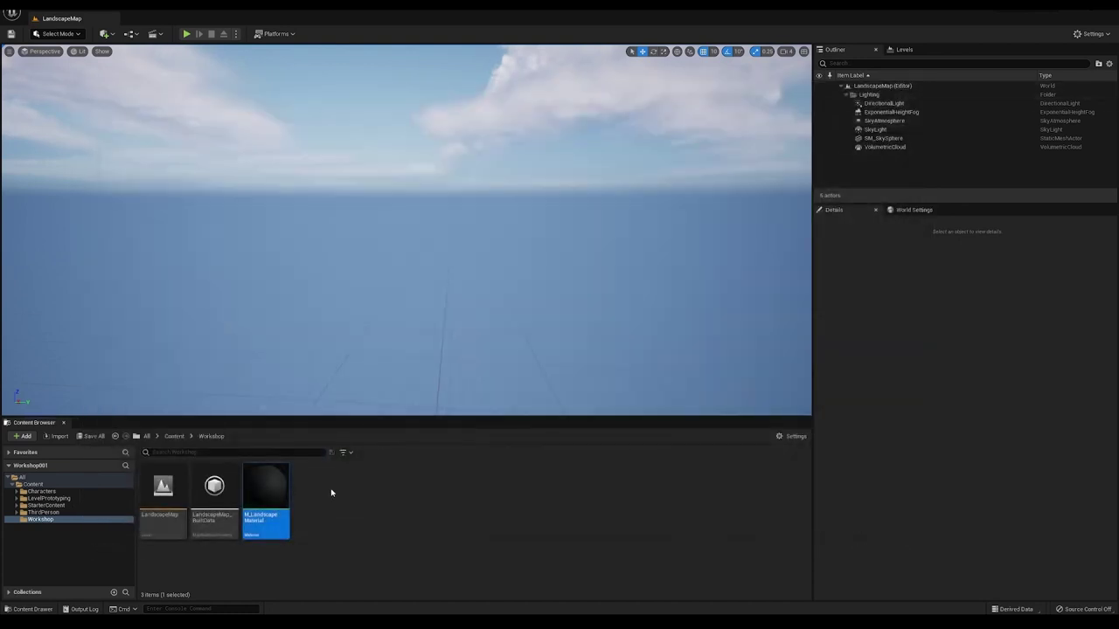
Create a material instance from M_LandscapeMaterial and name it MI_LandscapeMaterial001.
right_click(268, 490)
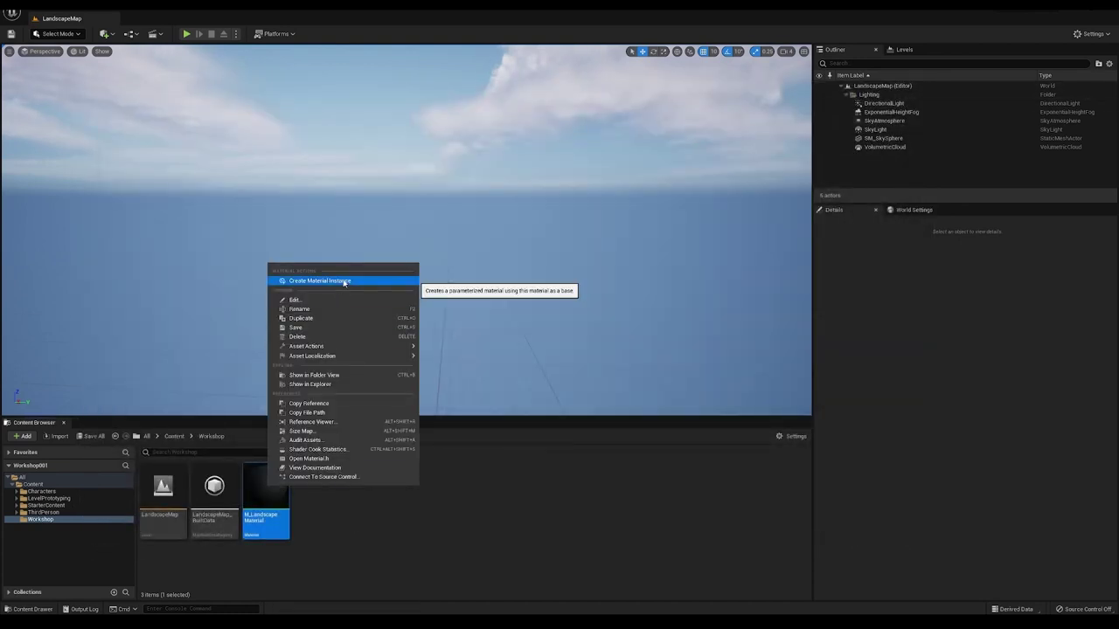
click(341, 281)
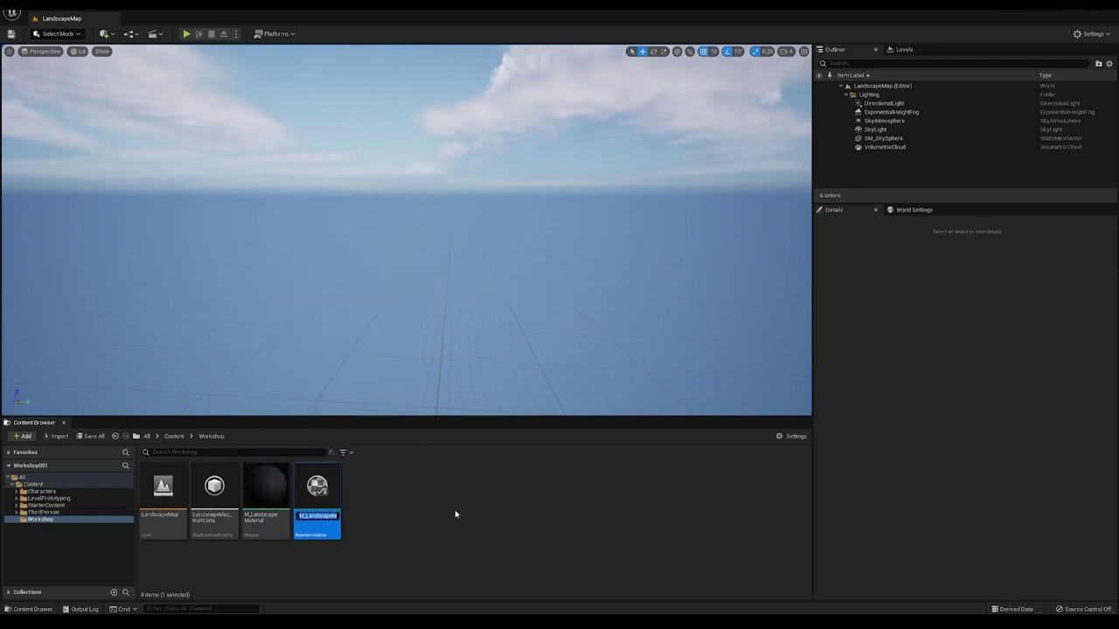
key(Left)
key(BackSpace)
text(I_Landscape)
text(Material)
text(001)
key(Return)
click(394, 499)
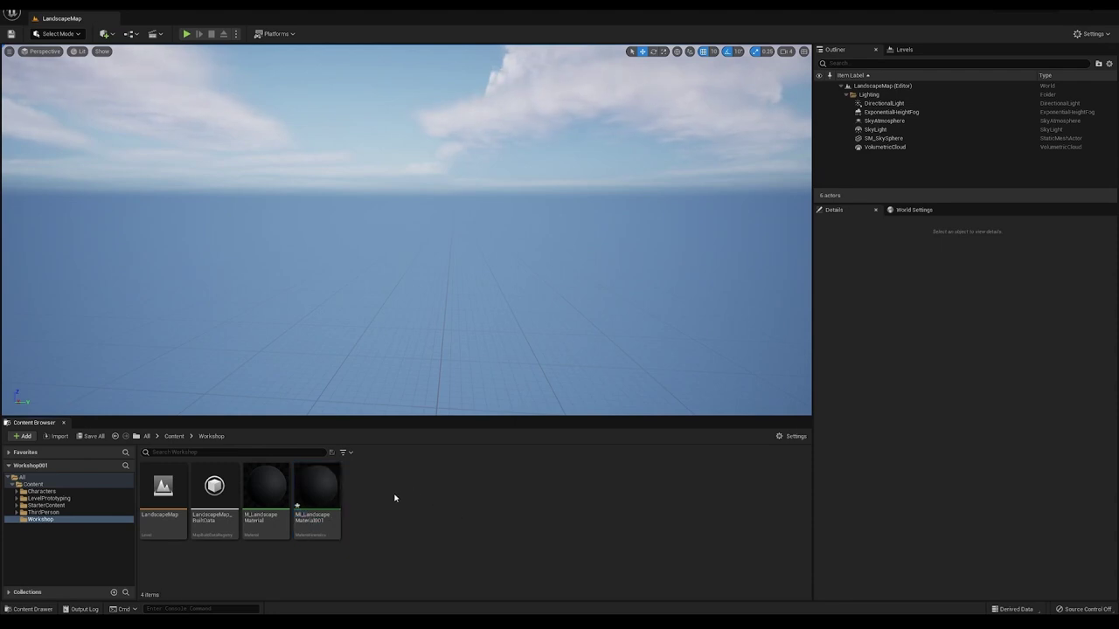
Save the MI_LandscapeMaterial001 asset in the Workshop folder.
click(314, 489)
right_click(322, 486)
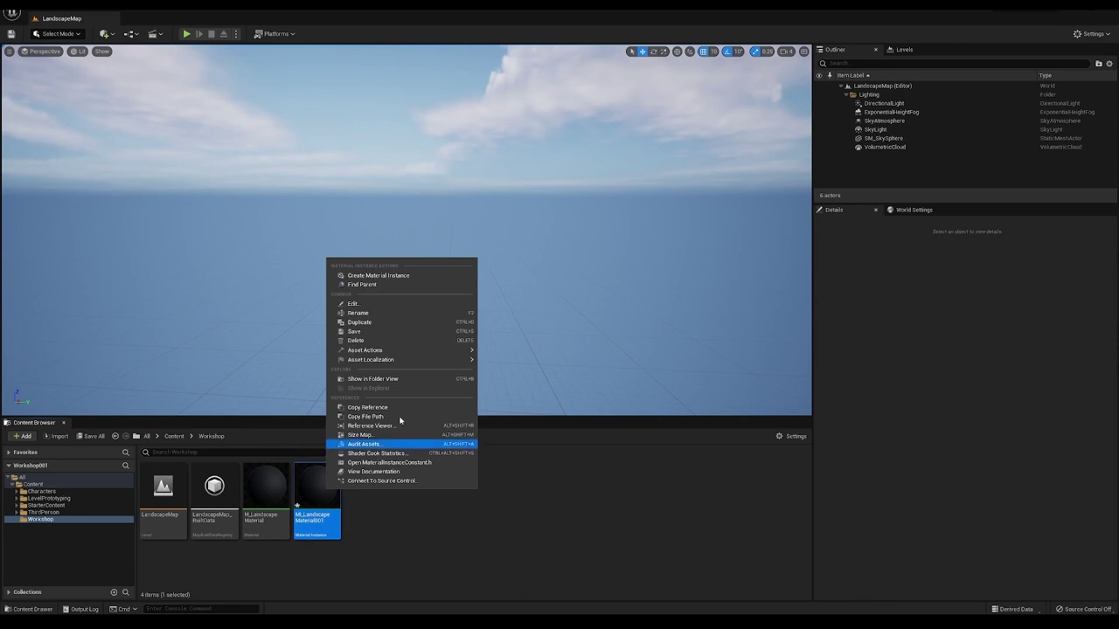
click(389, 330)
click(410, 518)
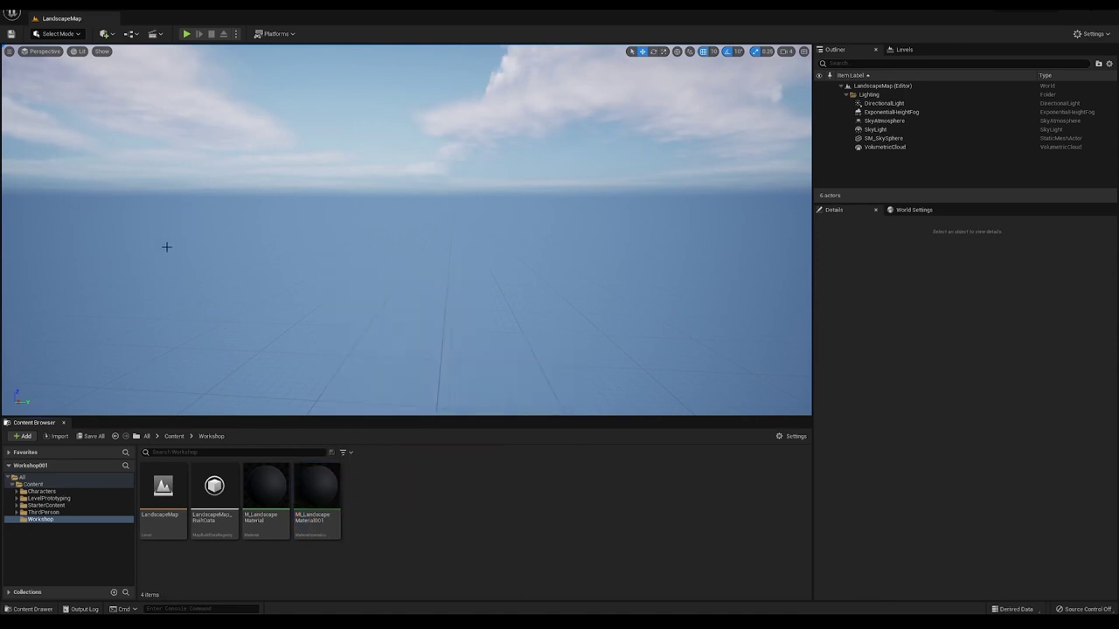
Switch to Landscape mode and set the new landscape to be imported from file with edit layers enabled.
click(63, 38)
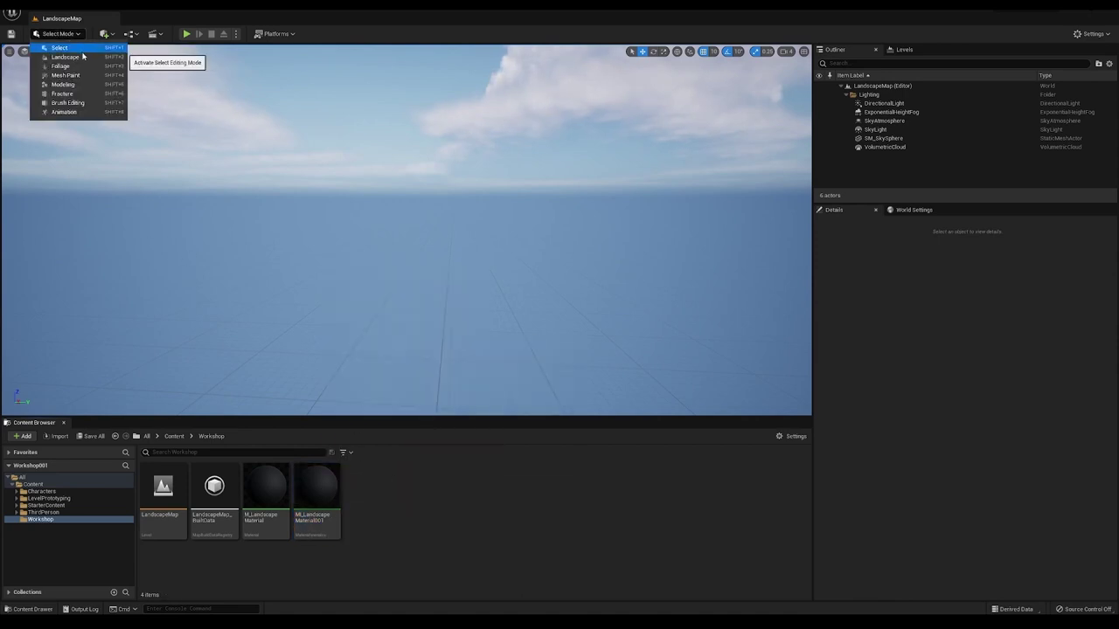
click(61, 45)
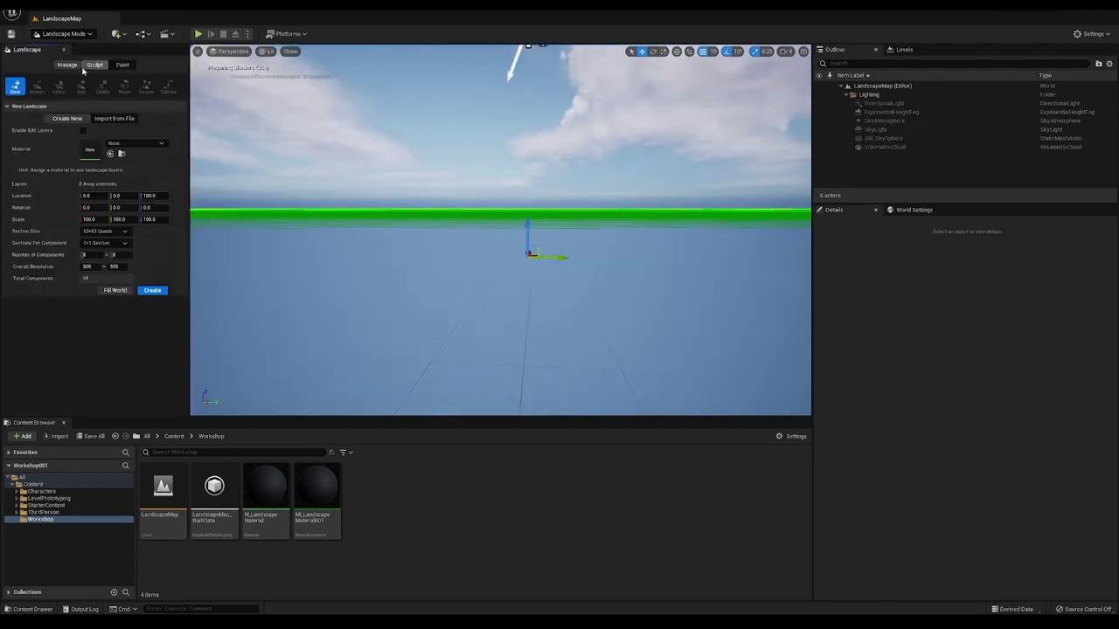
click(112, 118)
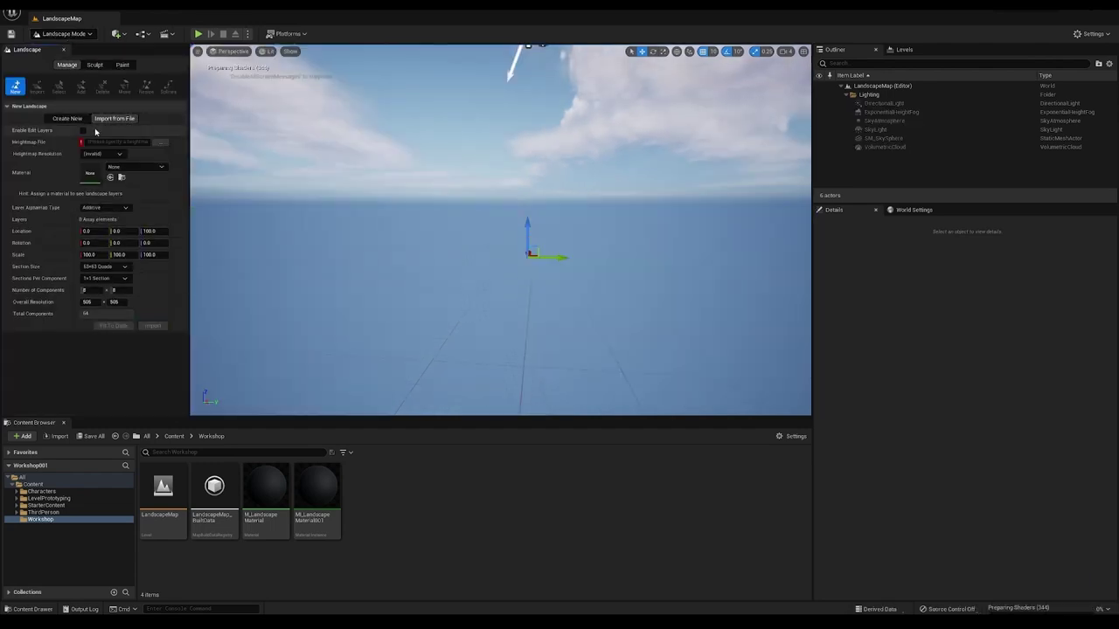
click(85, 131)
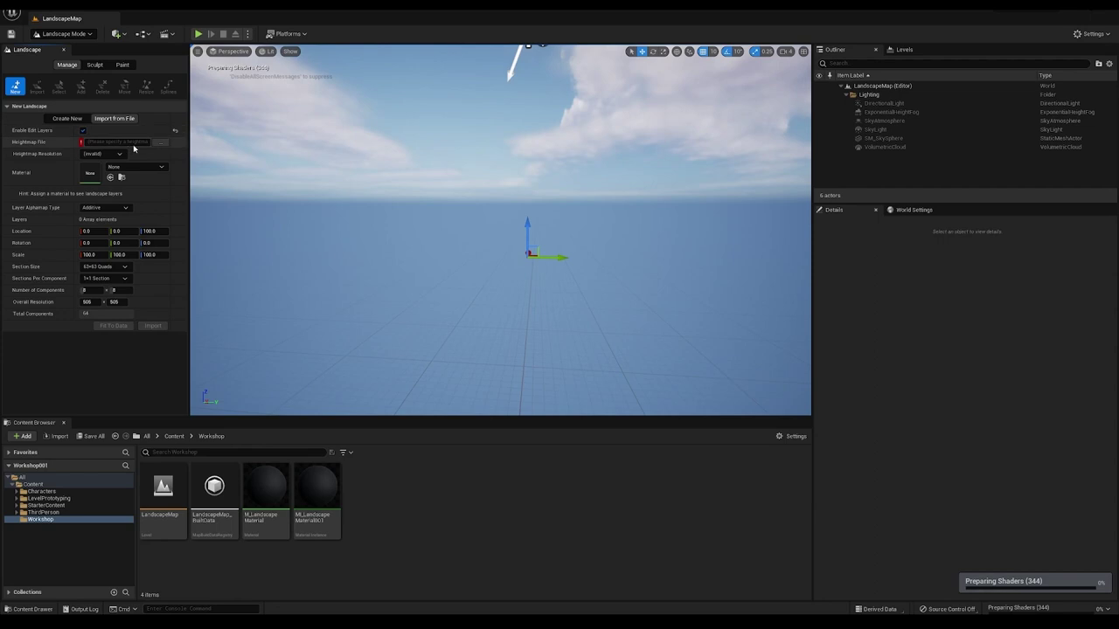
Load Layer_workshop.png from the export folder as the landscape's heightmap file.
click(160, 144)
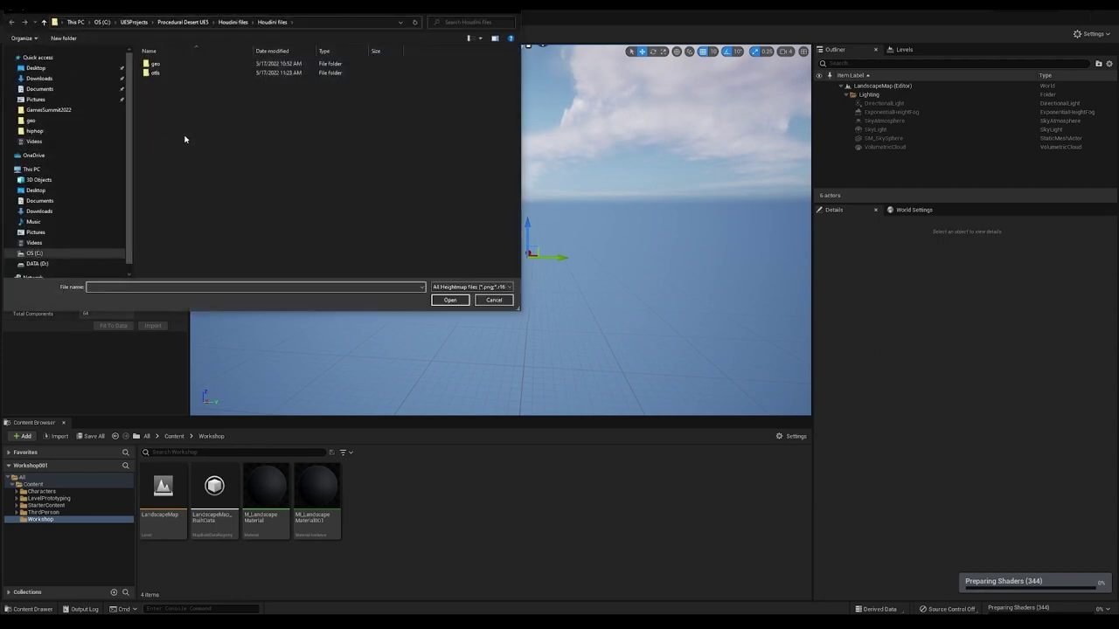
click(39, 79)
drag(157, 12, 1117, 367)
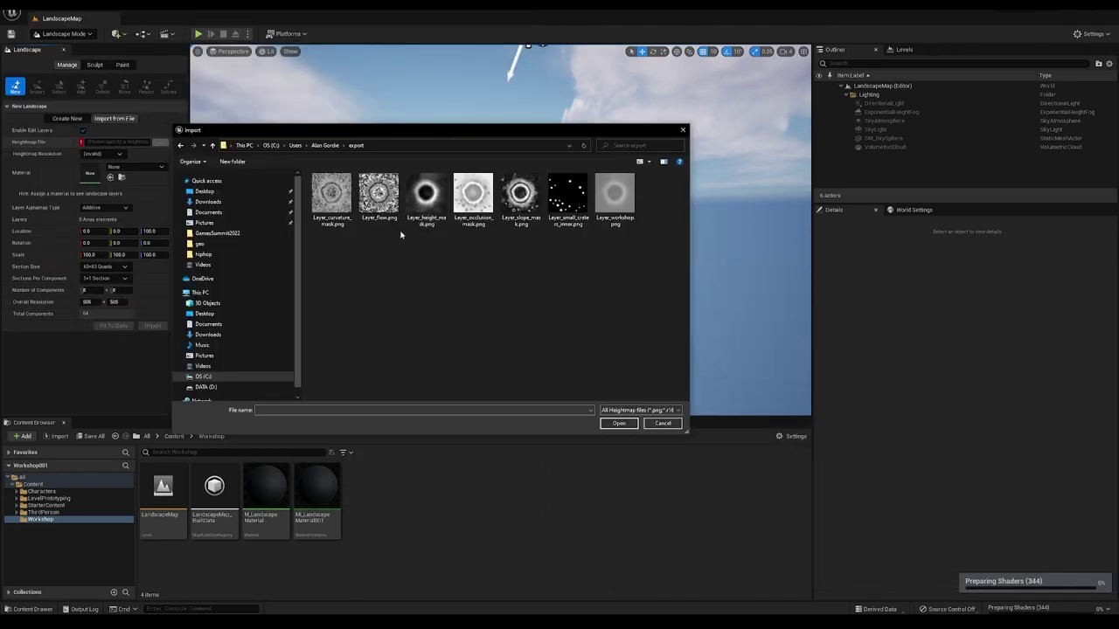
click(619, 199)
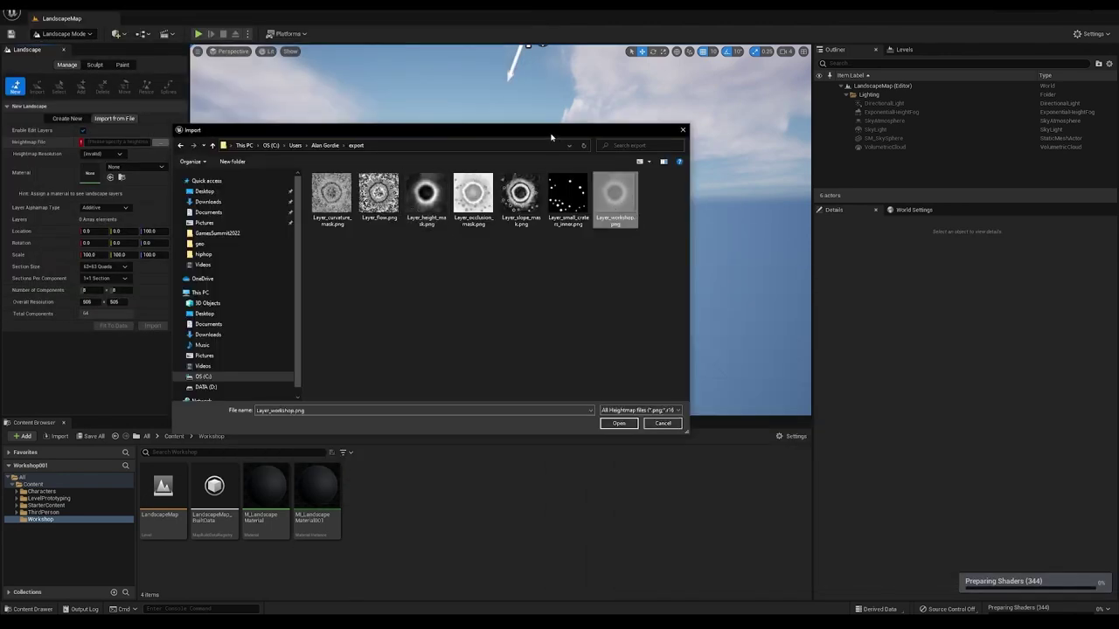
drag(551, 137, 615, 131)
click(674, 417)
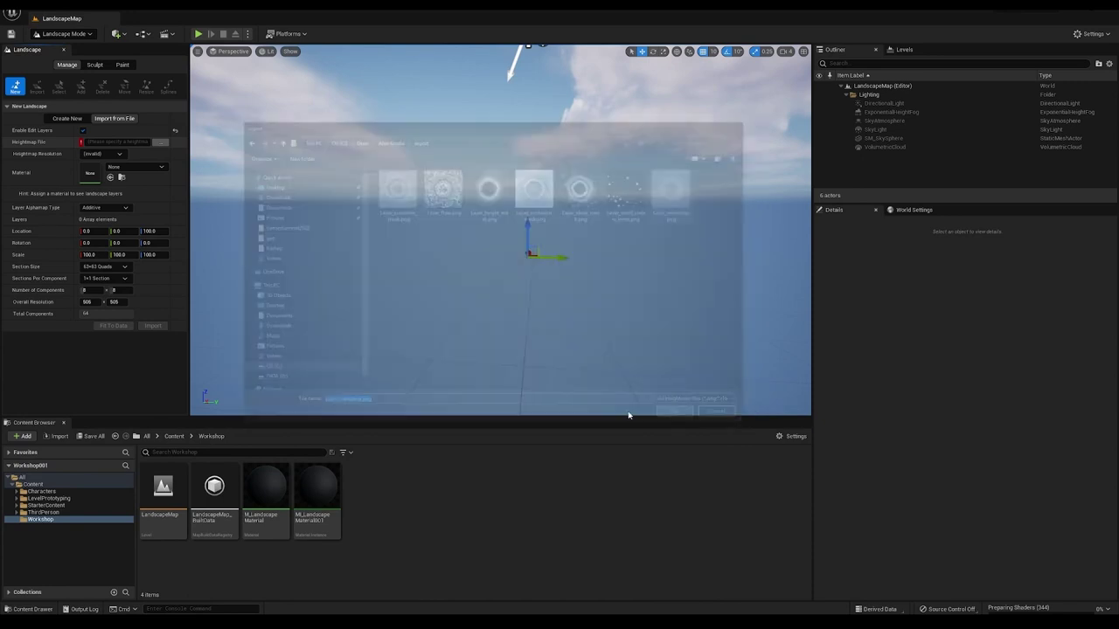
Assign MI_LandscapeMaterial001 as the new landscape's material and expand its list of layers.
click(131, 167)
text(mi)
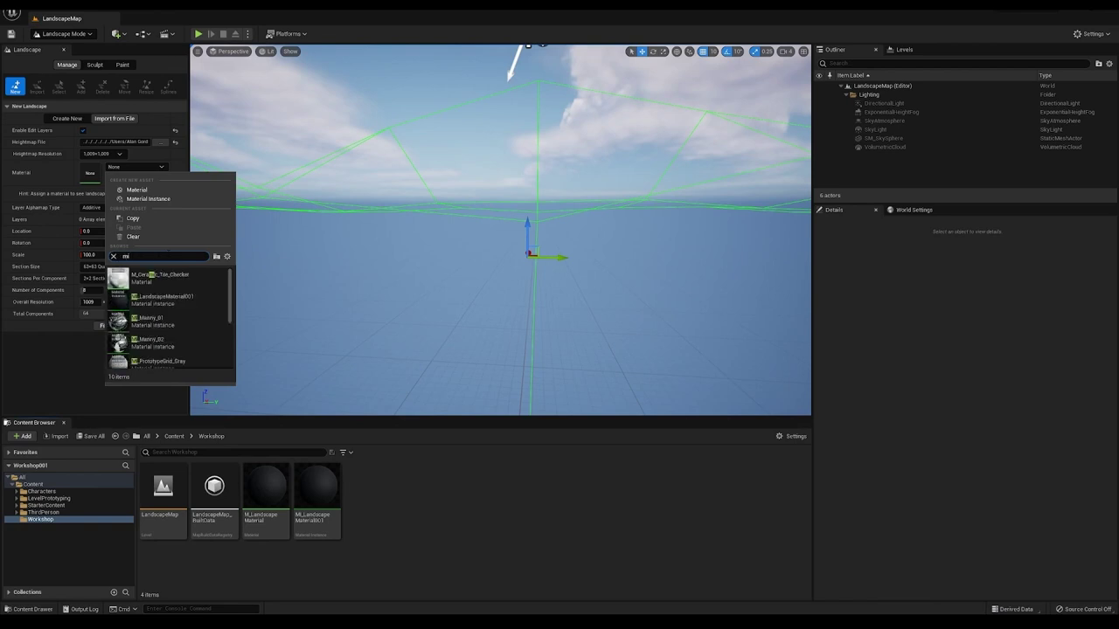
text(_)
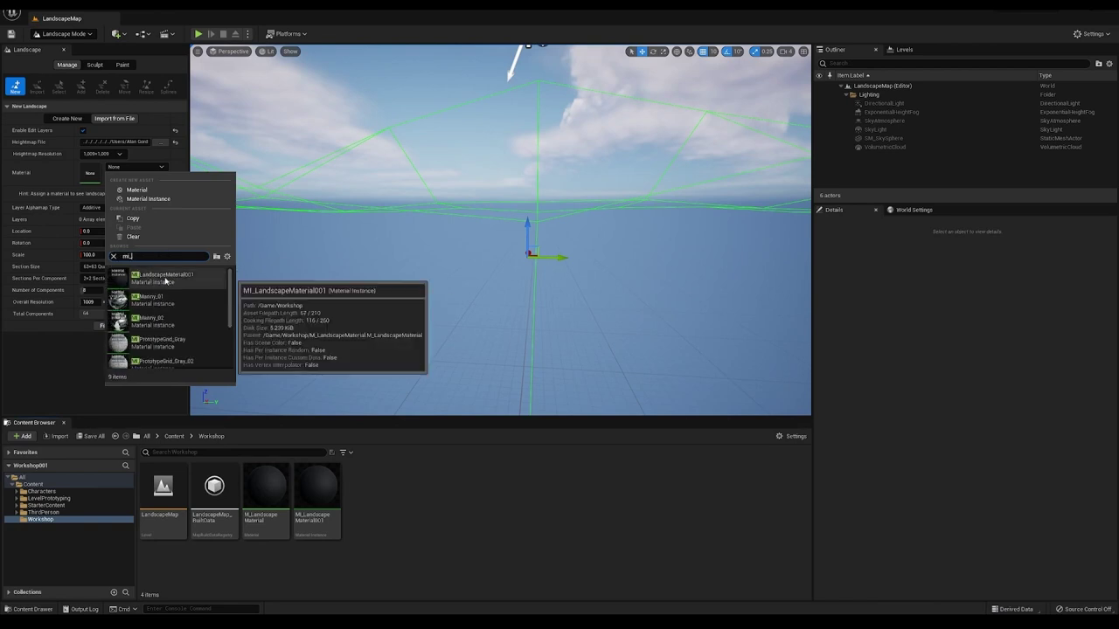
click(165, 278)
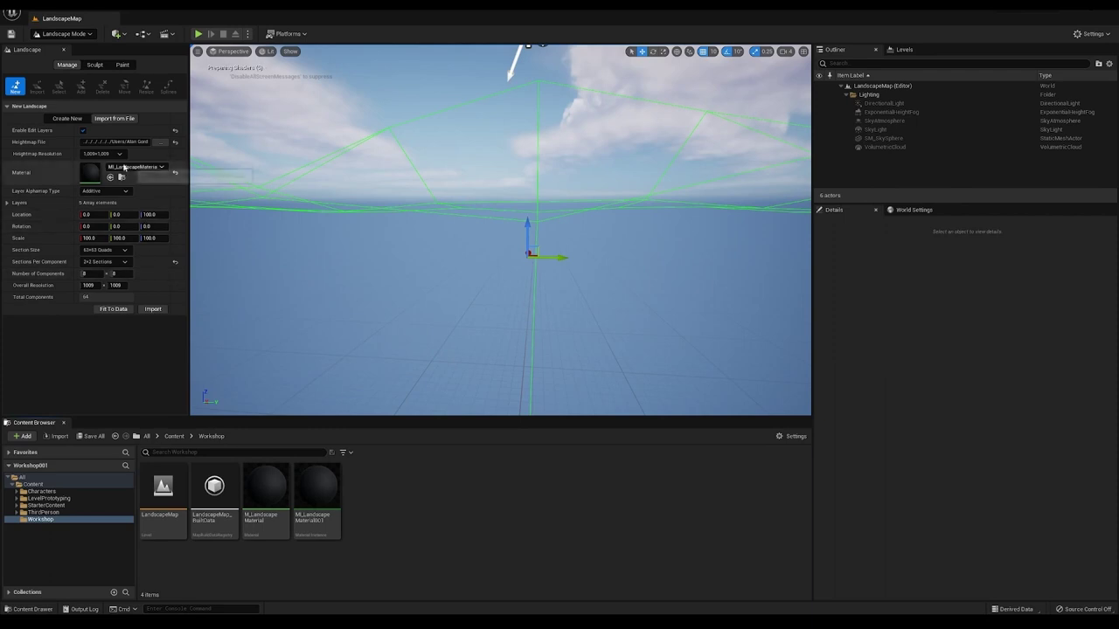
click(8, 203)
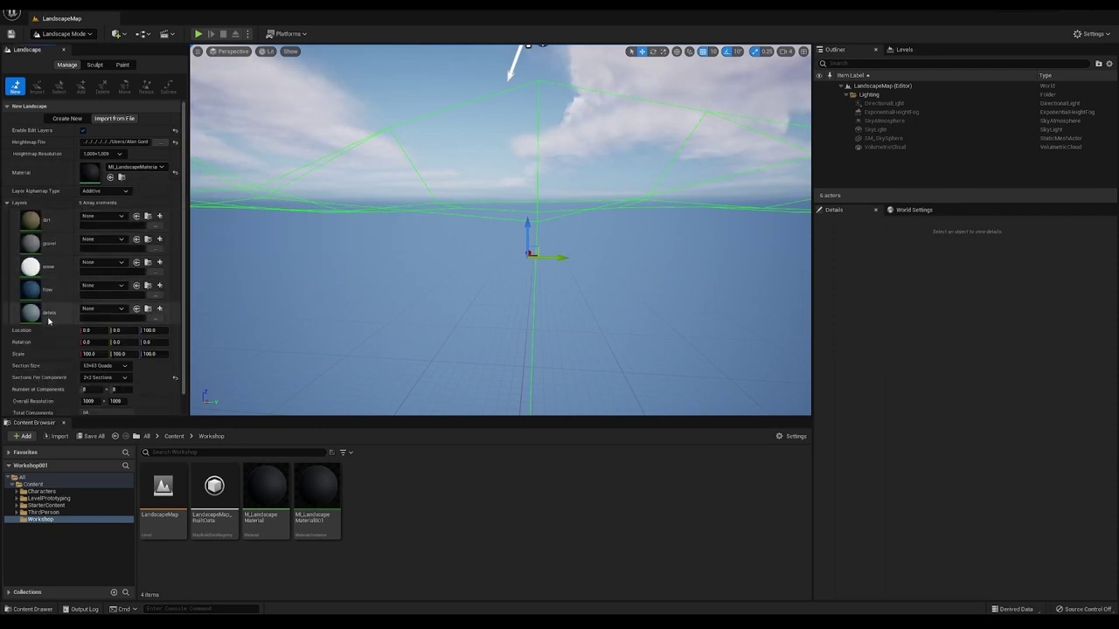
click(120, 217)
click(121, 218)
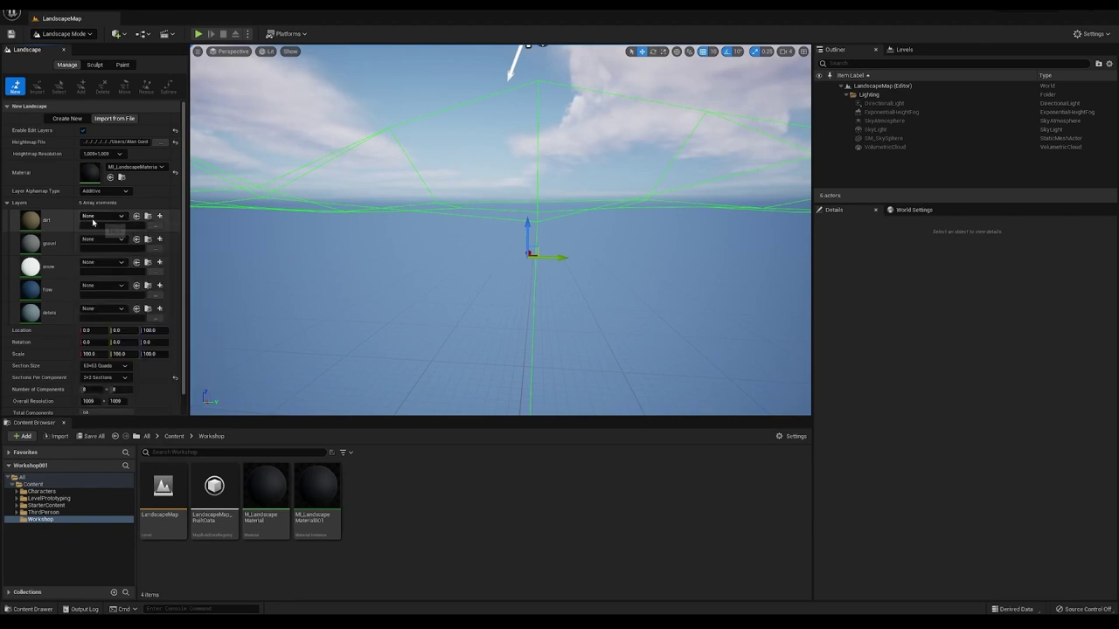
click(153, 227)
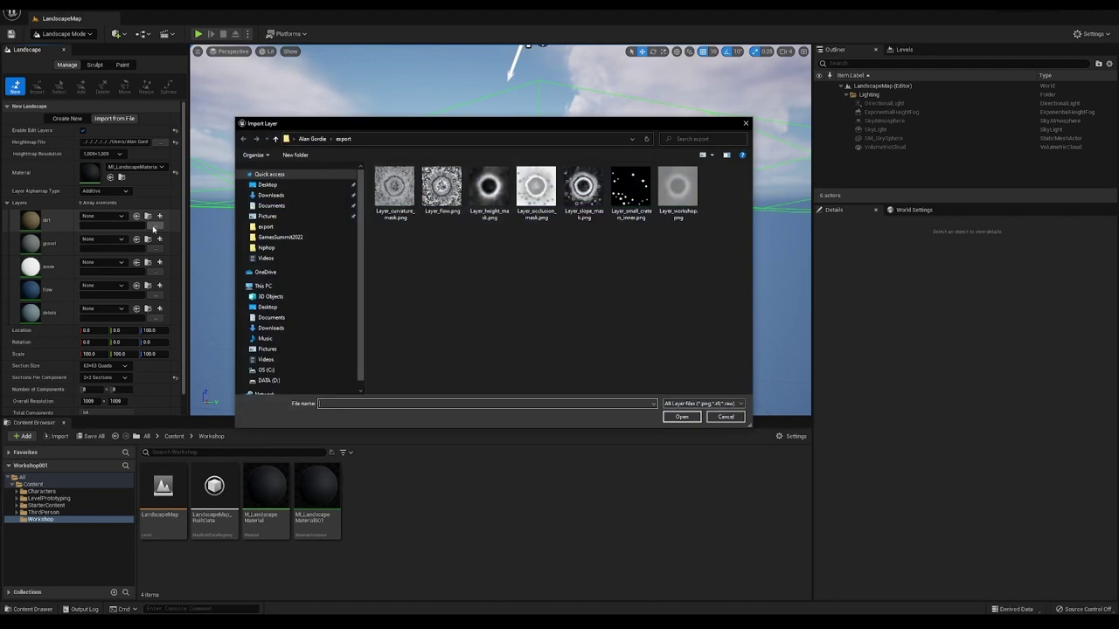
click(714, 417)
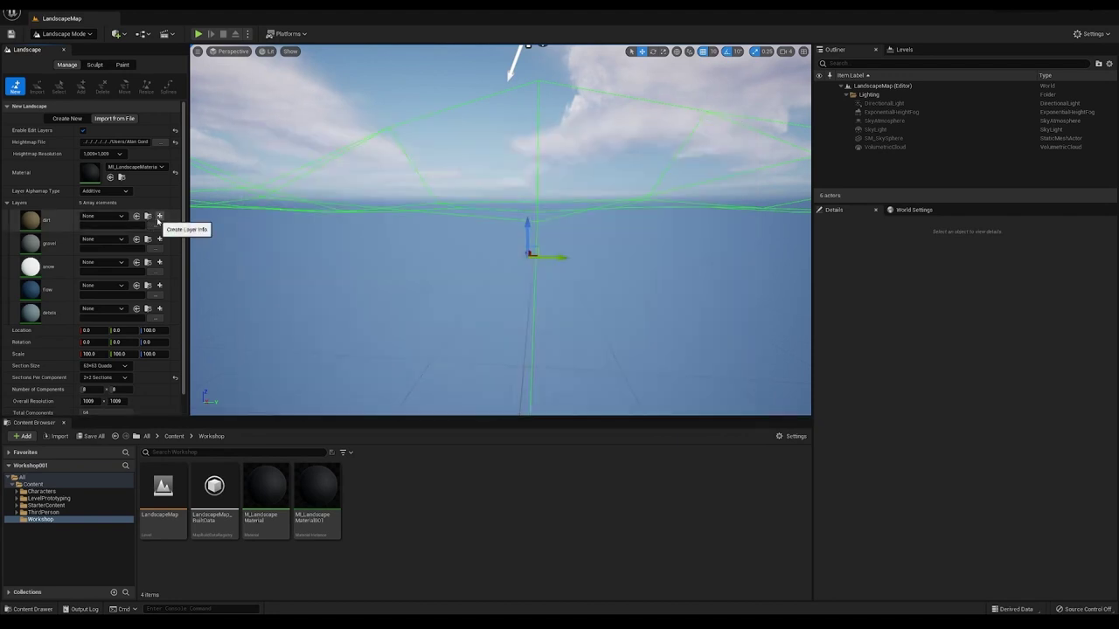
Create a weight-blended layer info object for the dirt layer, saved in the LandscapeMap_sharedassets folder.
click(159, 217)
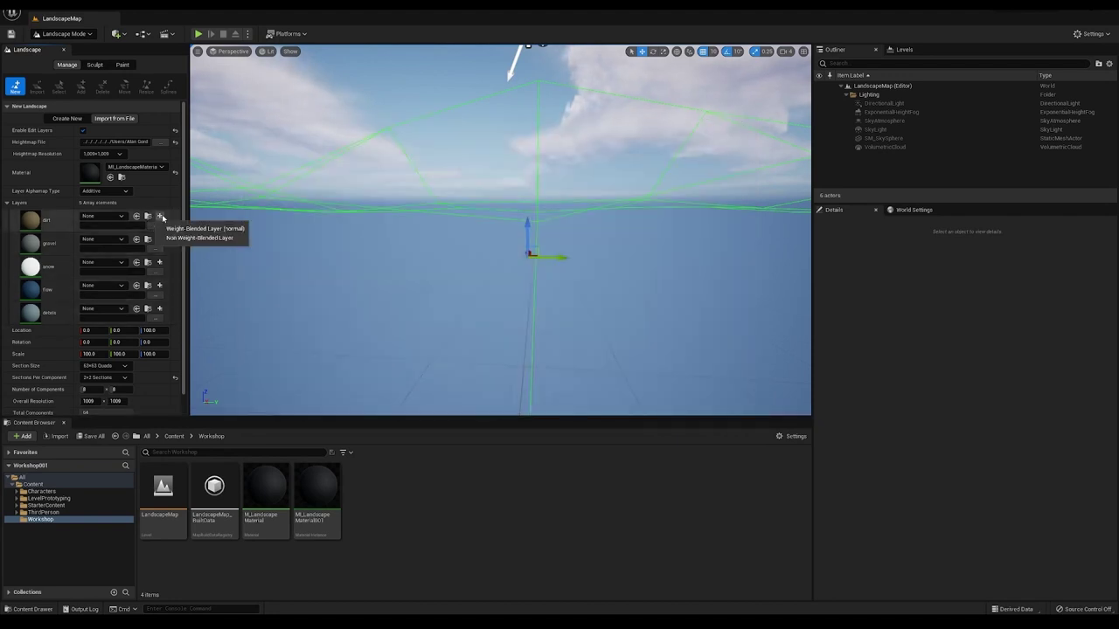
click(226, 229)
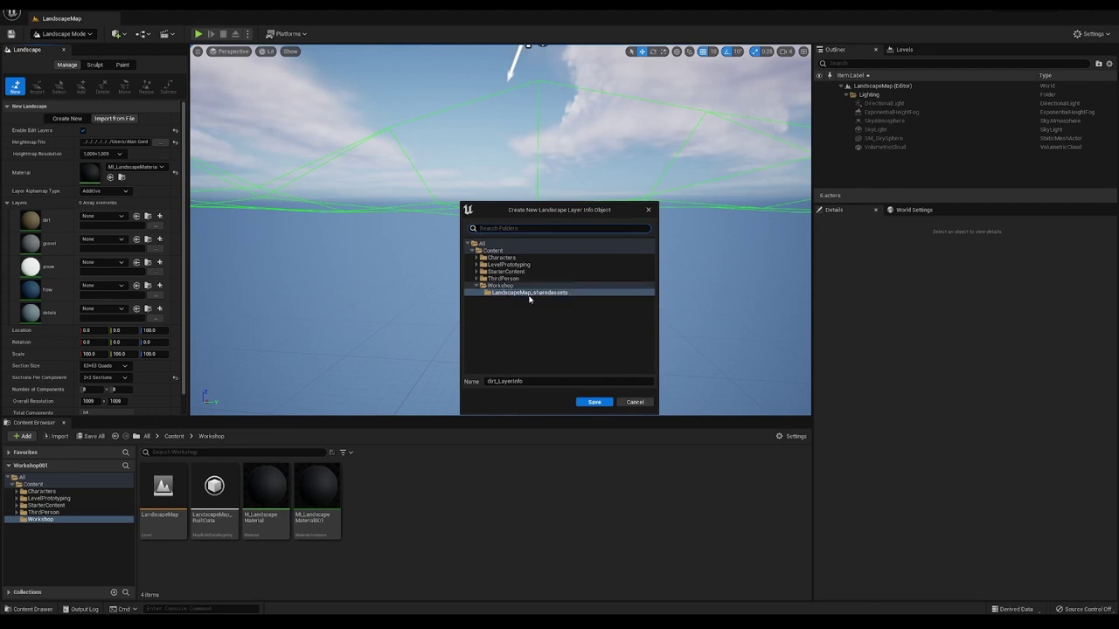
click(594, 402)
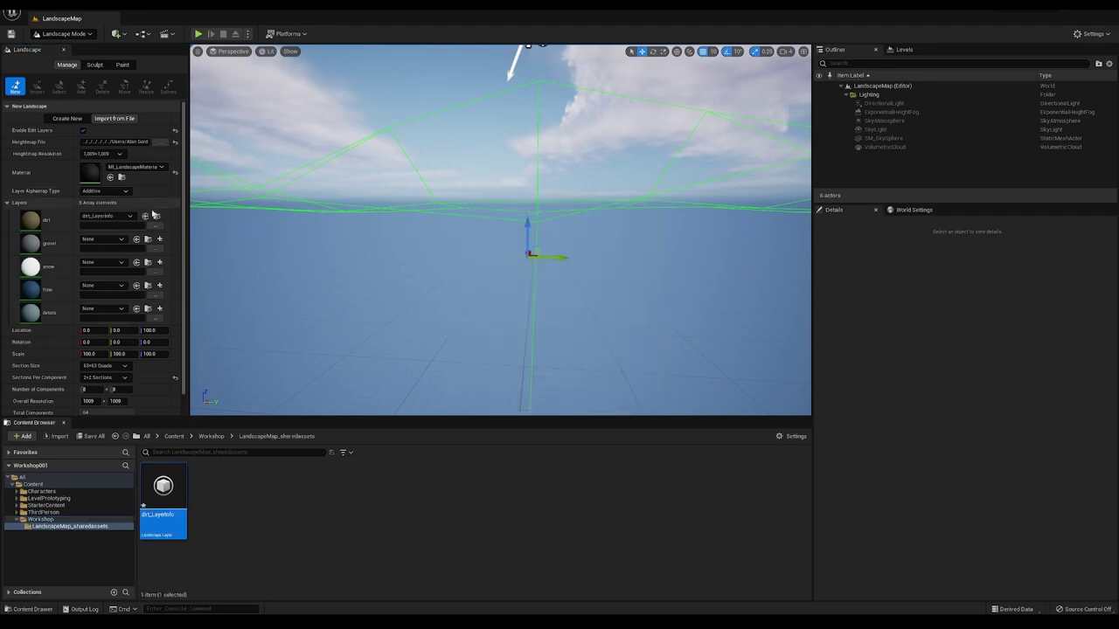
Create weight-blended layer info objects for the gravel and snow layers in the LandscapeMap_sharedassets folder.
click(159, 238)
click(187, 250)
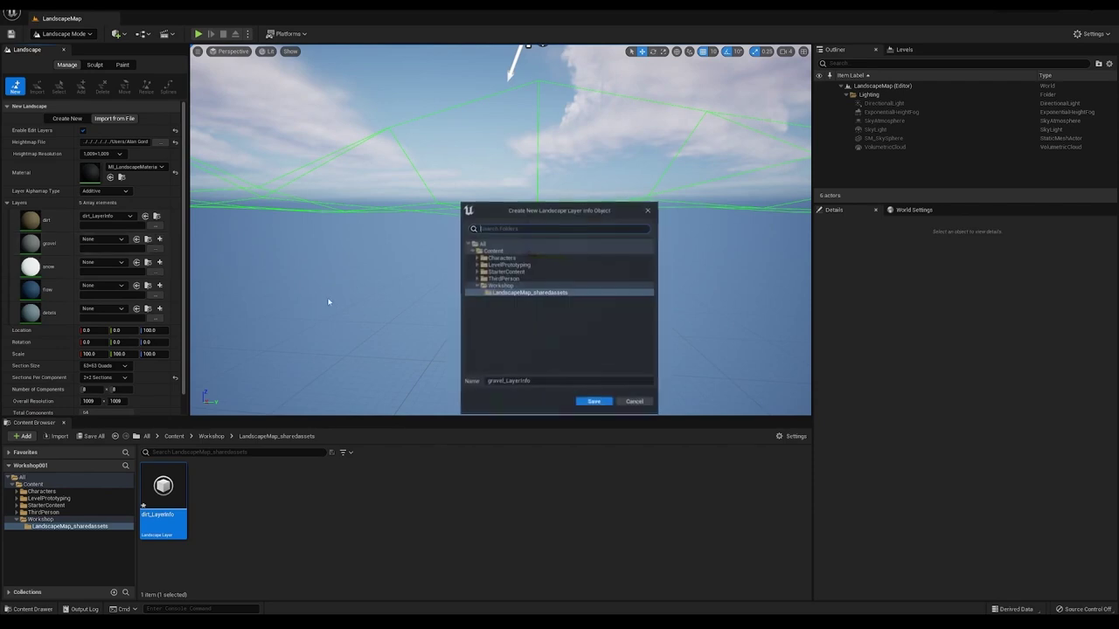
click(596, 403)
click(159, 262)
click(188, 274)
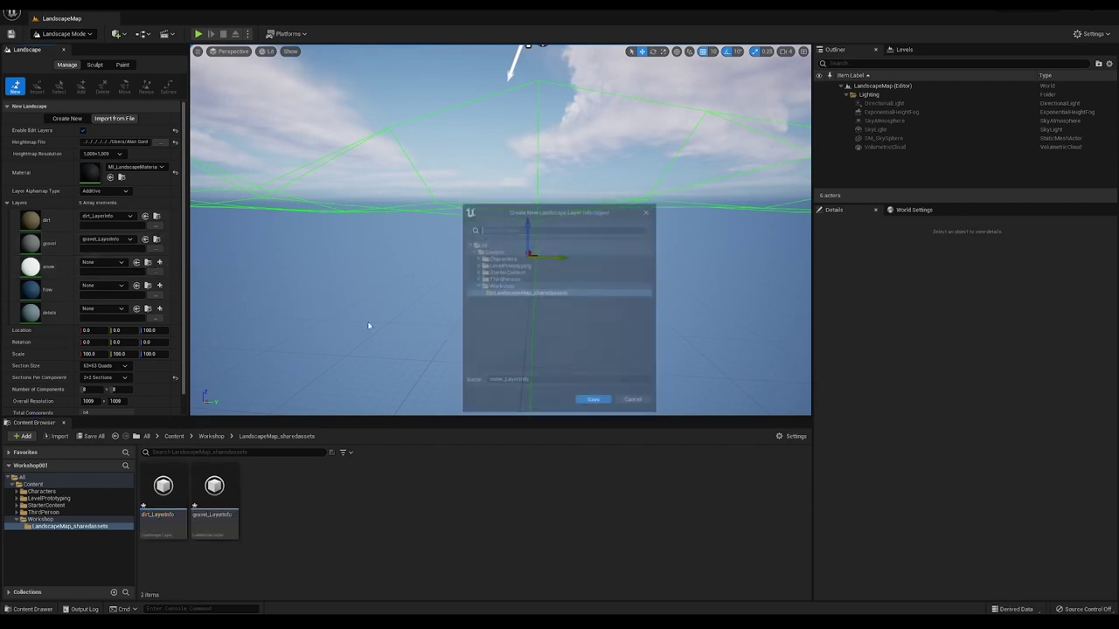
click(594, 402)
Create weight-blended layer info objects for the flow and debris layers in the LandscapeMap_sharedassets folder.
click(160, 286)
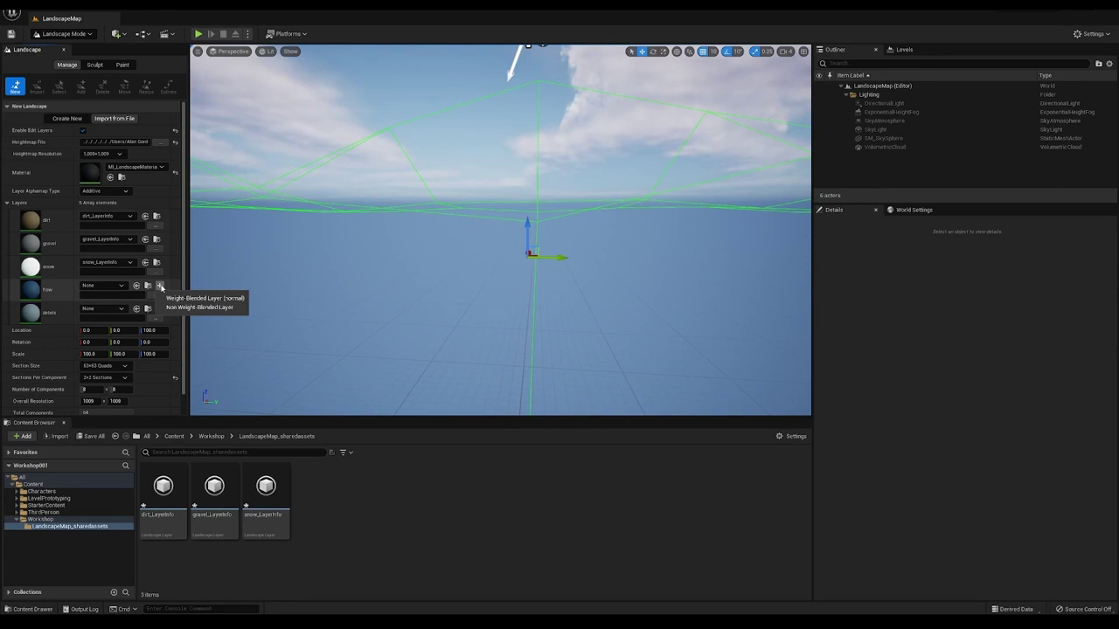
click(179, 298)
click(594, 402)
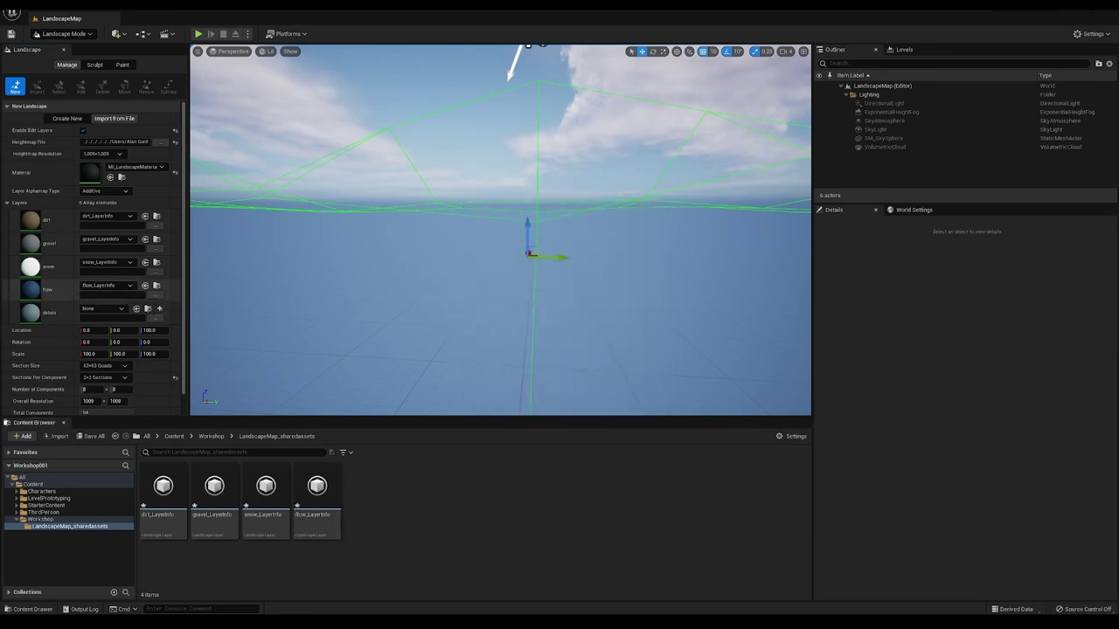
click(159, 309)
click(186, 320)
click(594, 402)
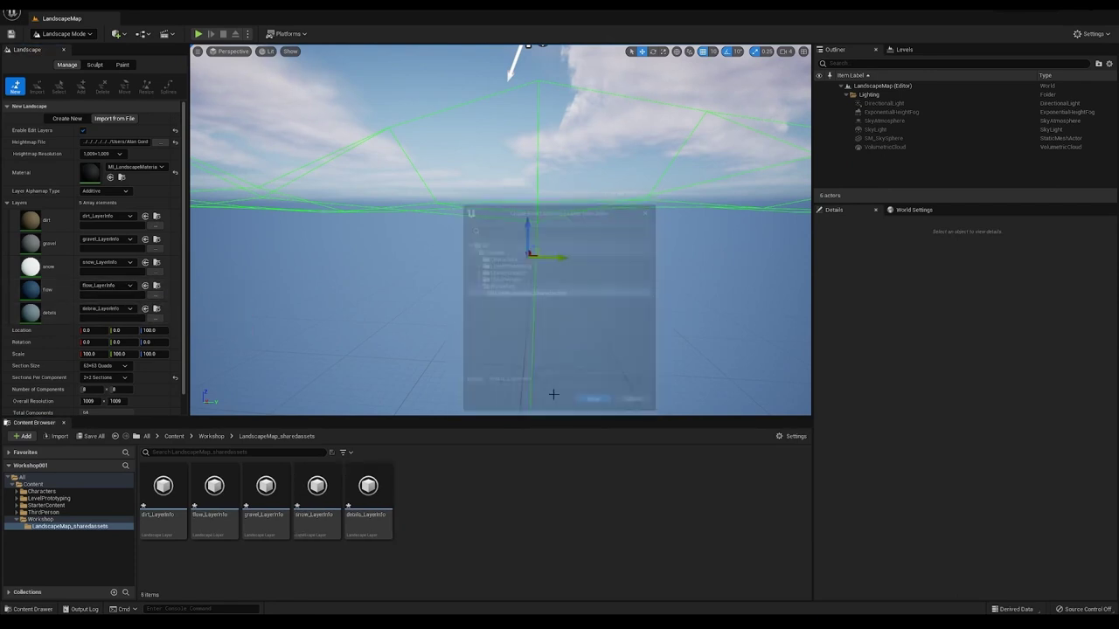
Load Layer_occlusion_mask.png as the dirt layer's weightmap and Layer_curvature_mask.png as the gravel layer's weightmap.
click(155, 226)
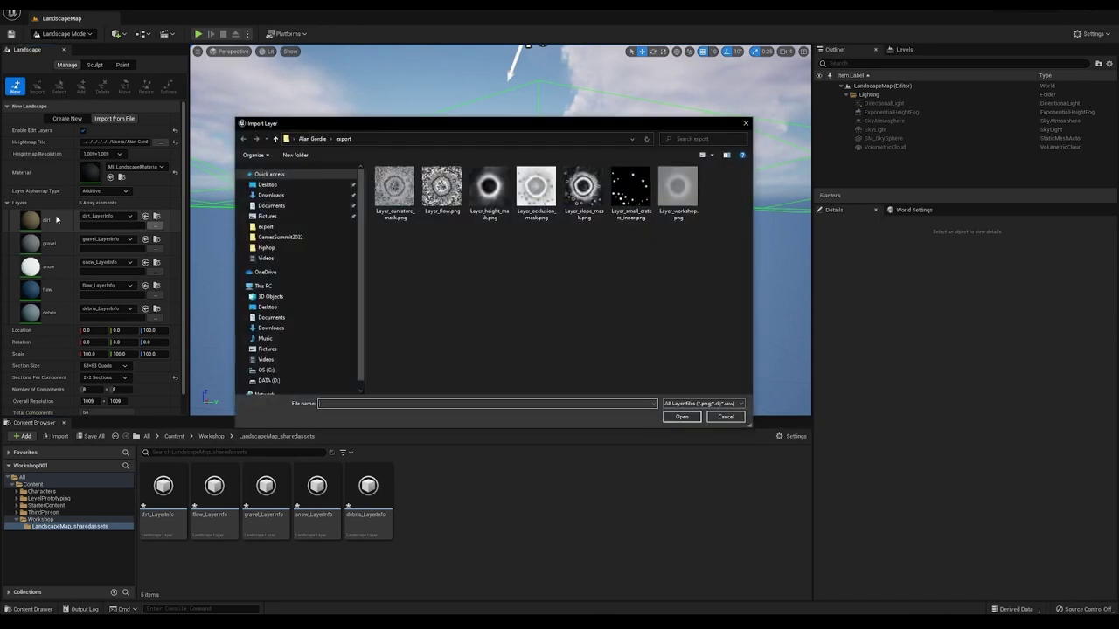
drag(428, 136, 529, 149)
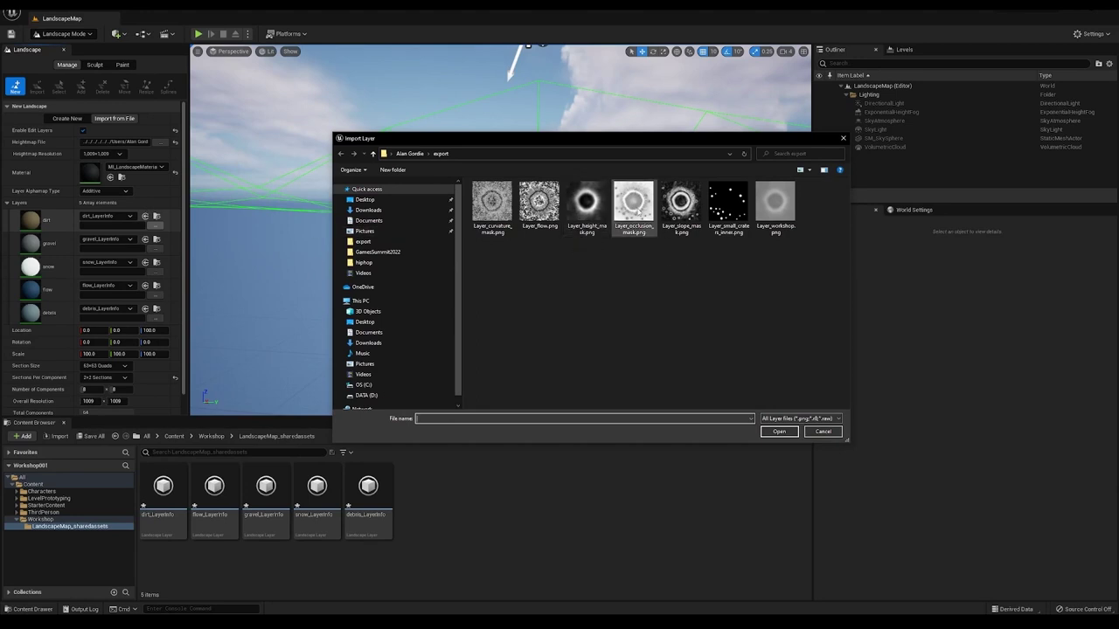
double_click(632, 206)
click(160, 251)
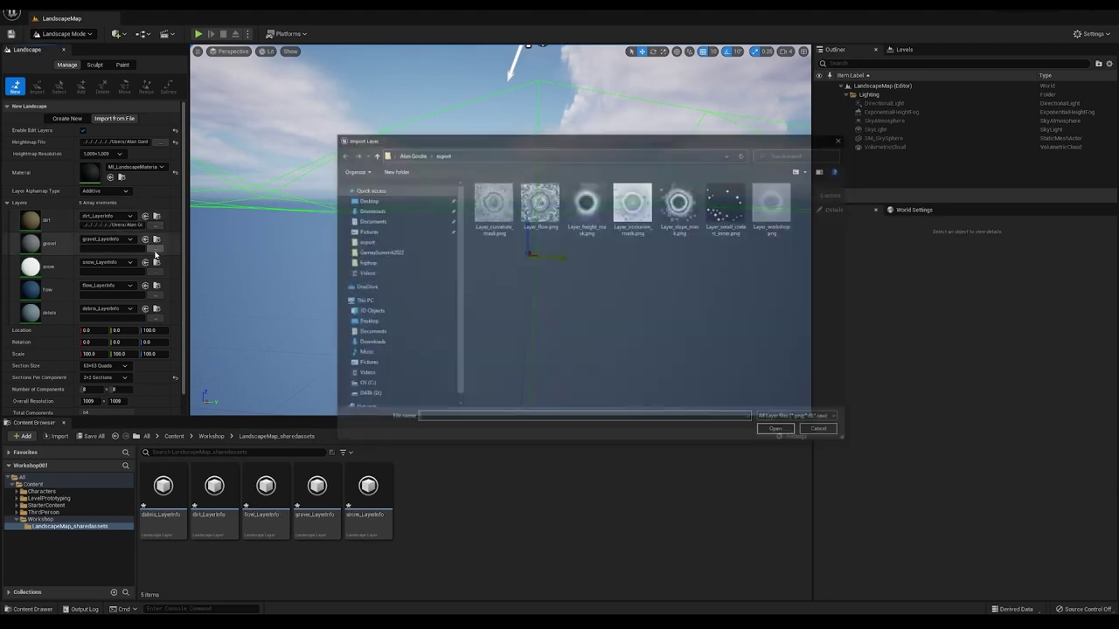
double_click(493, 207)
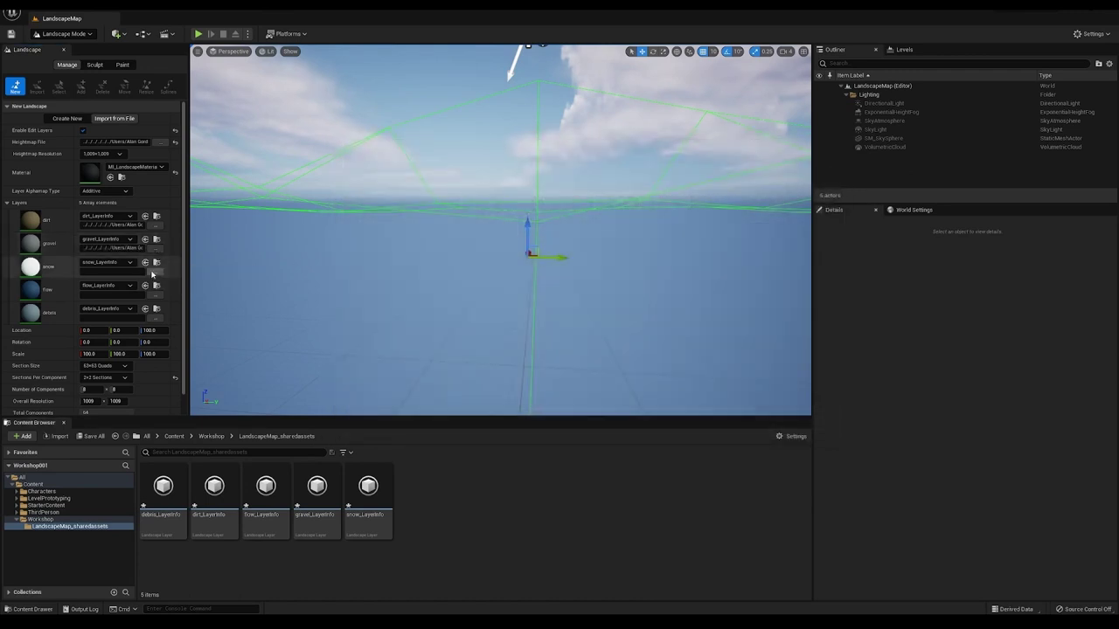
Load Layer_height_mask.png for the snow layer, Layer_flow.png for the flow layer and Layer_slope_mask.png for the debris layer.
click(159, 273)
double_click(585, 205)
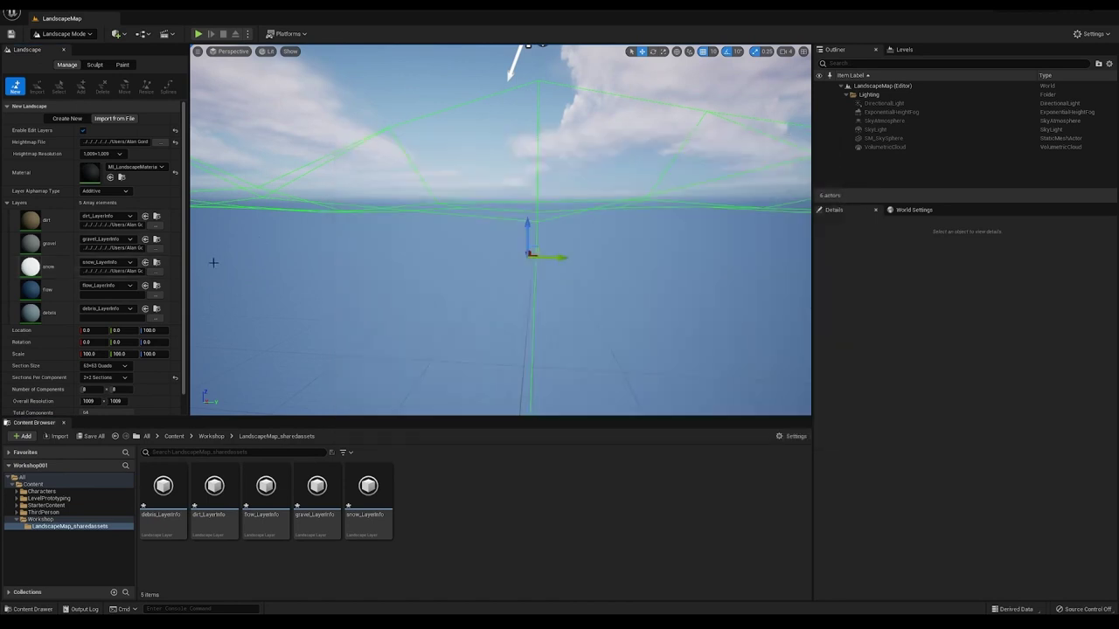
click(157, 287)
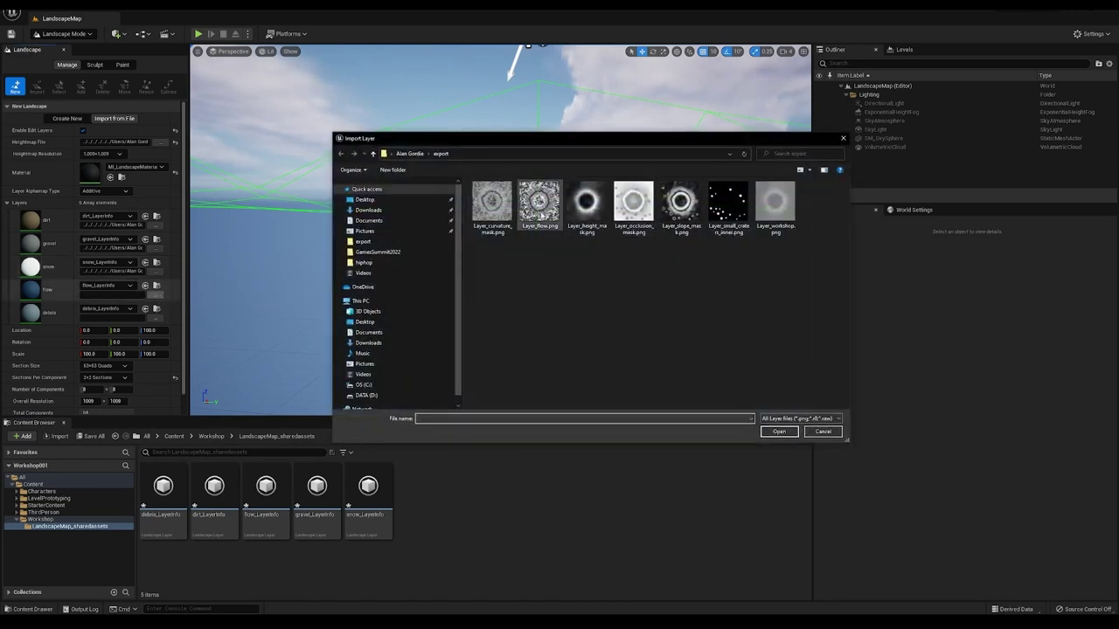
double_click(540, 204)
click(158, 310)
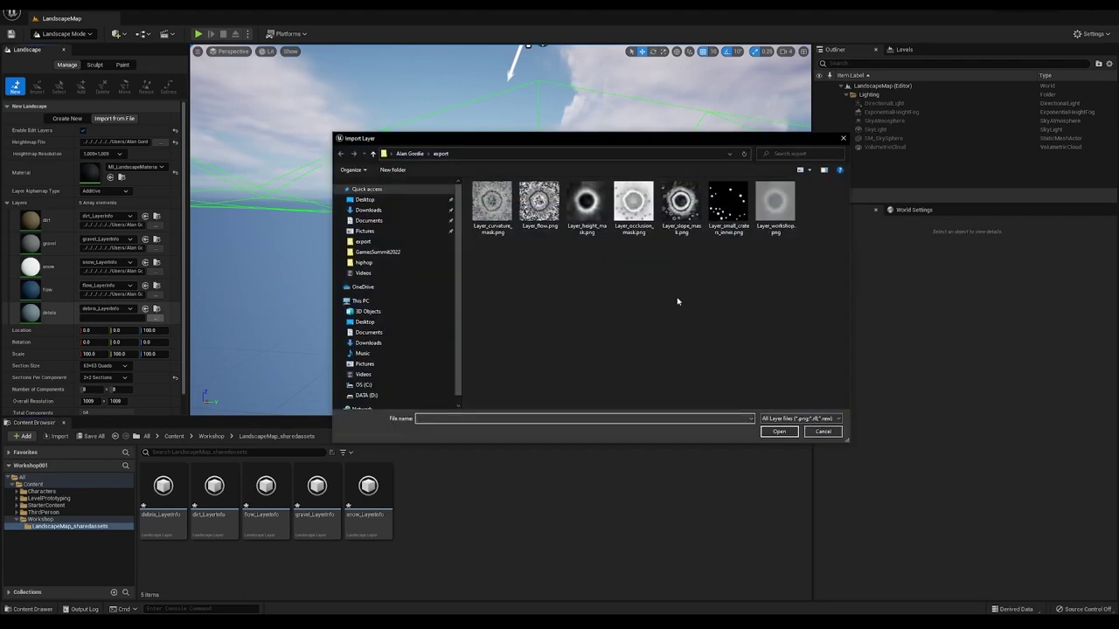
double_click(695, 231)
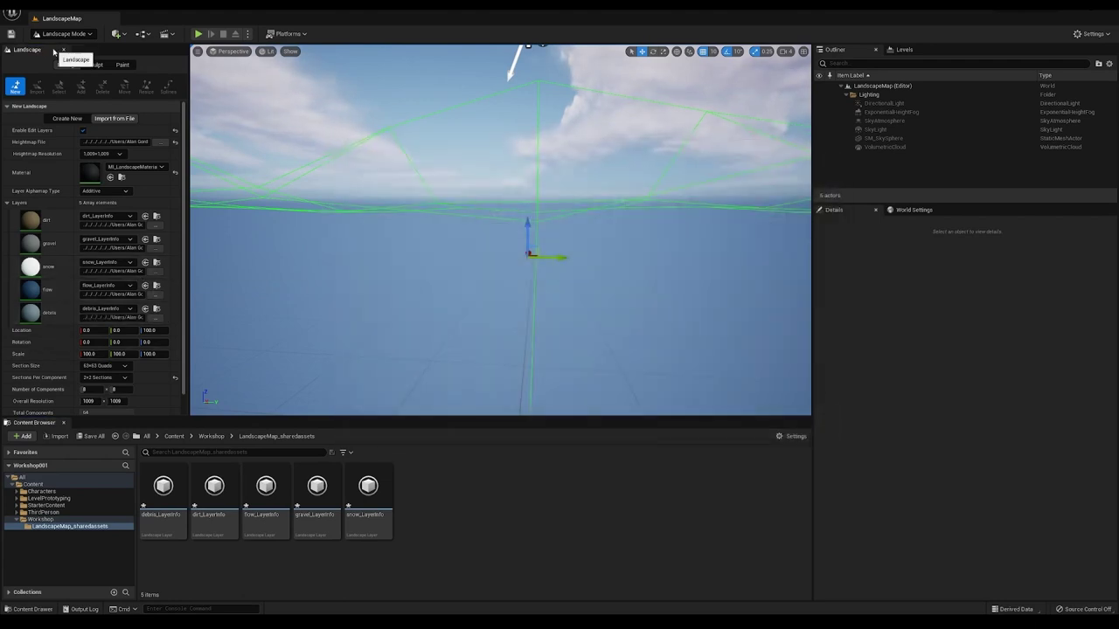
Import the landscape with the assigned heightmap and layer masks, and switch the editor back to selection mode.
scroll(154, 369, down, 1)
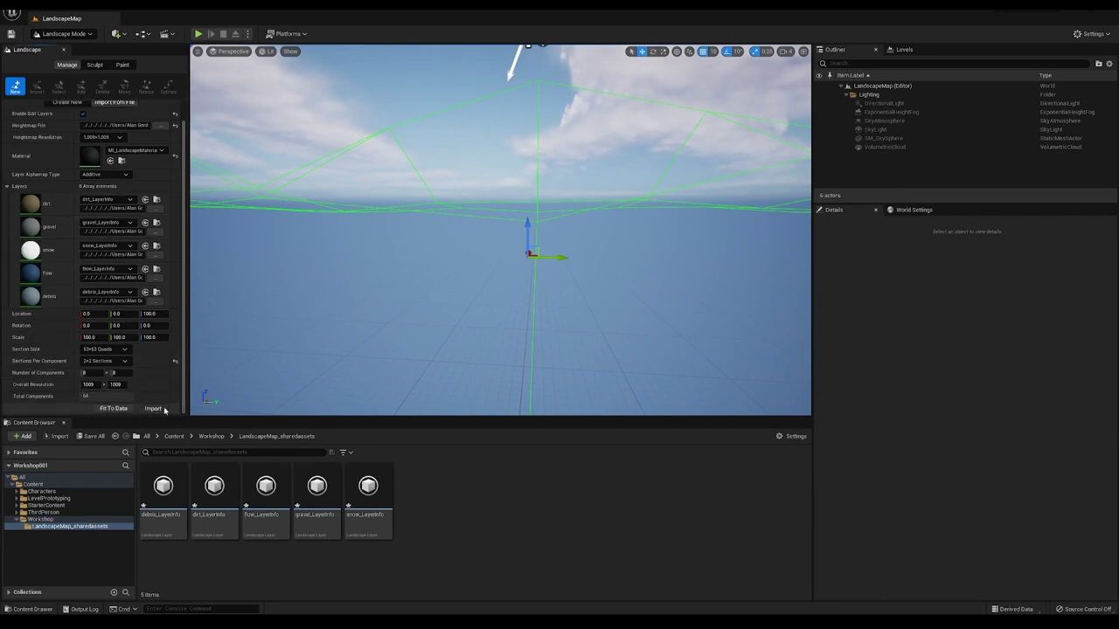
click(165, 409)
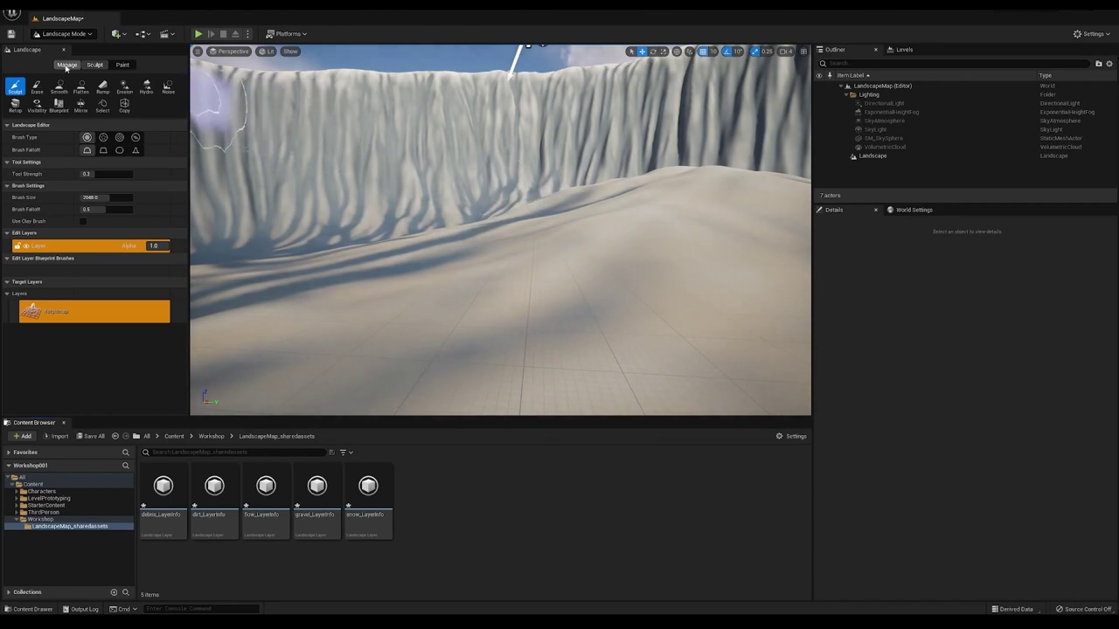
click(73, 35)
click(69, 47)
Play the level from a spot on the landscape near the small crater, run the character forward and end the play session.
right_drag(486, 237, 411, 306)
key(s)
right_drag(476, 219, 491, 183)
right_click(556, 191)
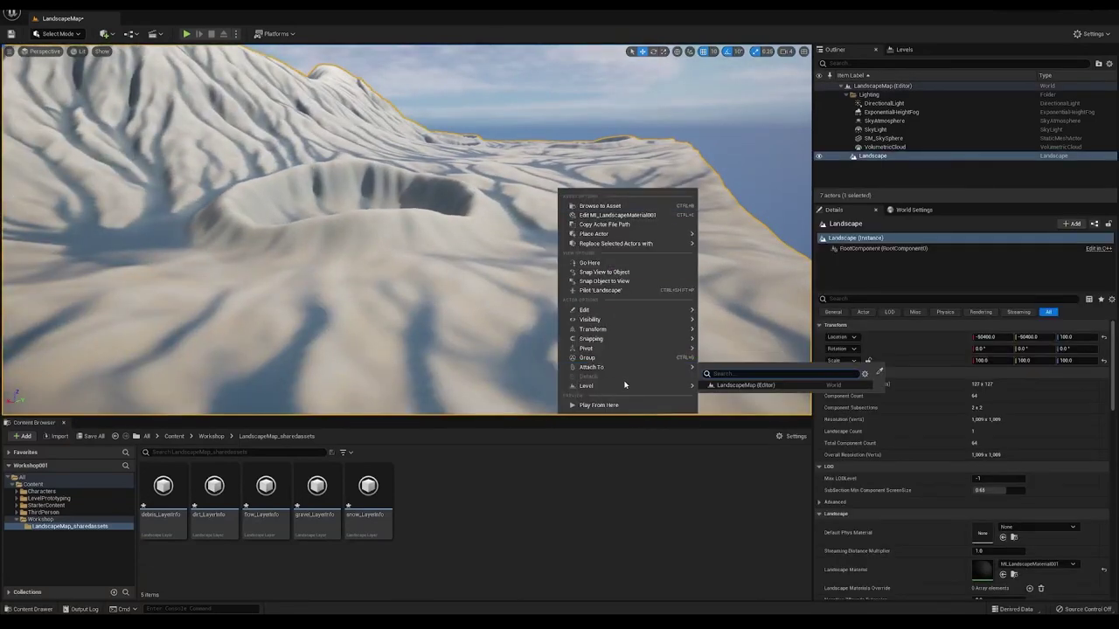
click(624, 408)
click(509, 270)
key(w)
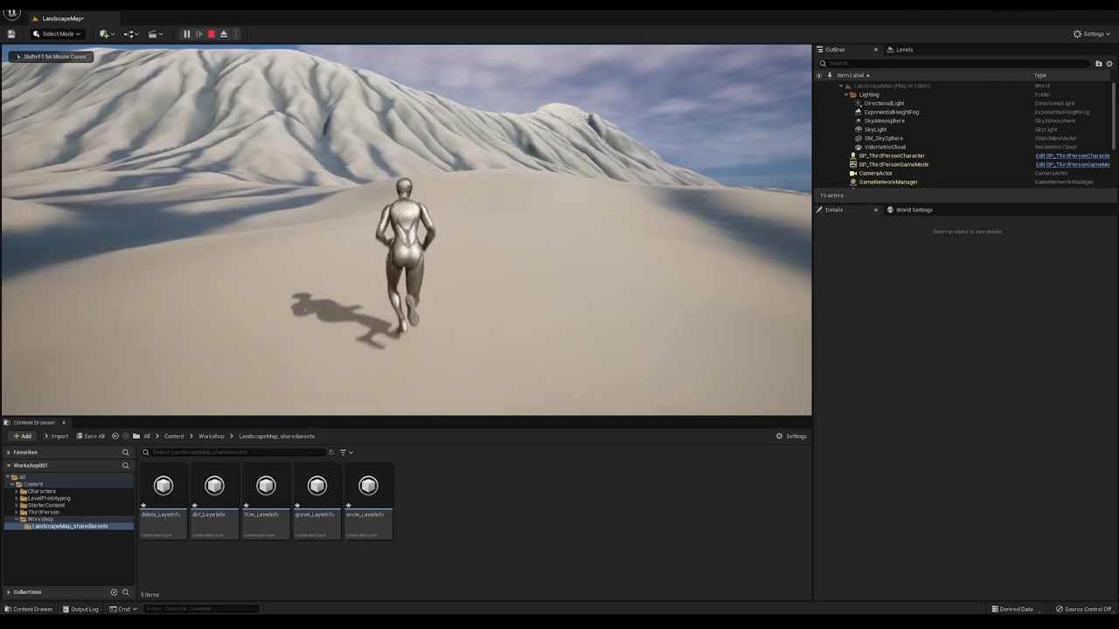
key(Escape)
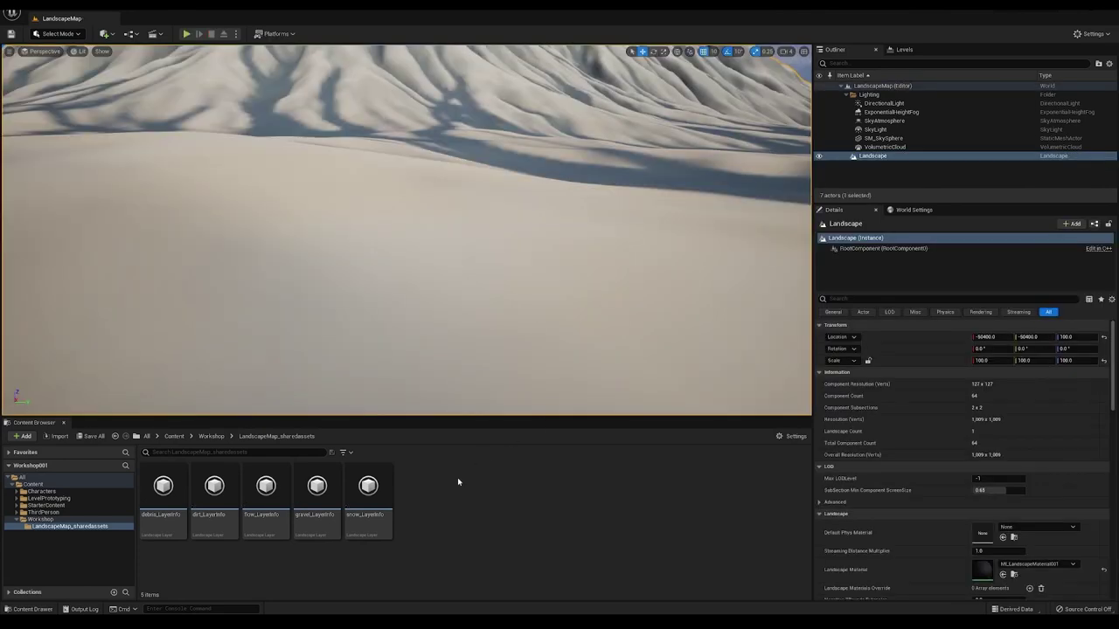
List all project content filtered to Material assets.
click(87, 518)
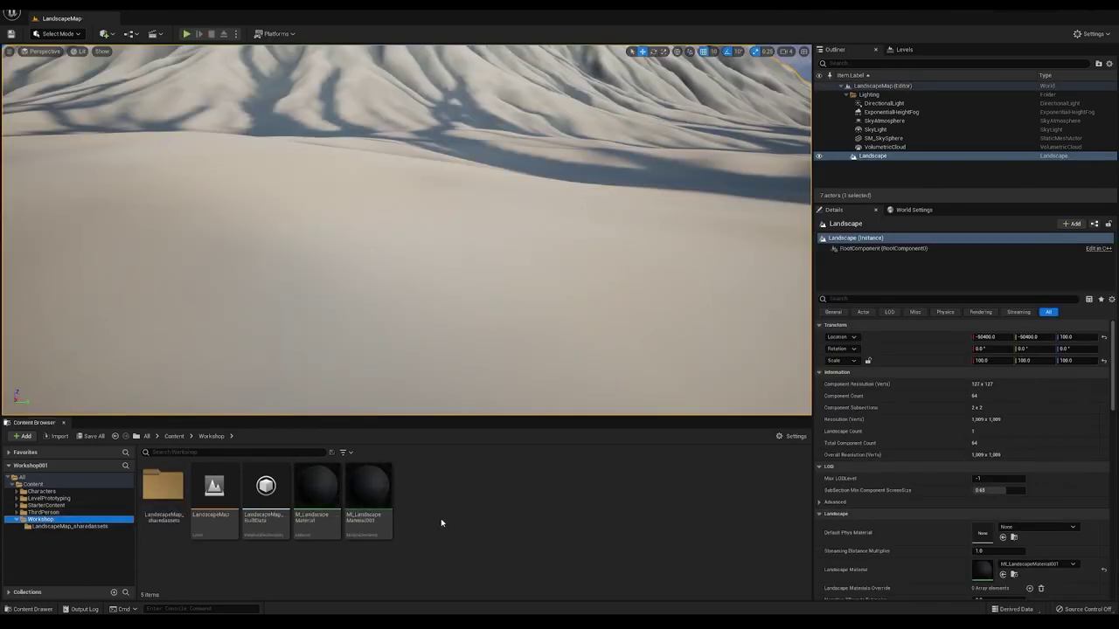
click(83, 478)
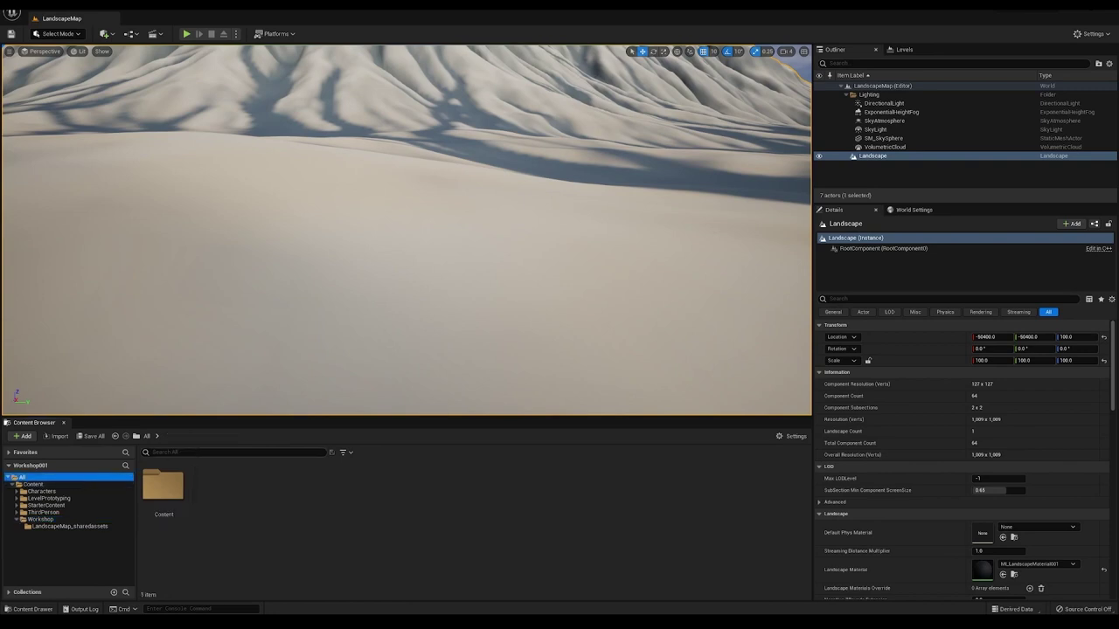
click(343, 454)
click(377, 226)
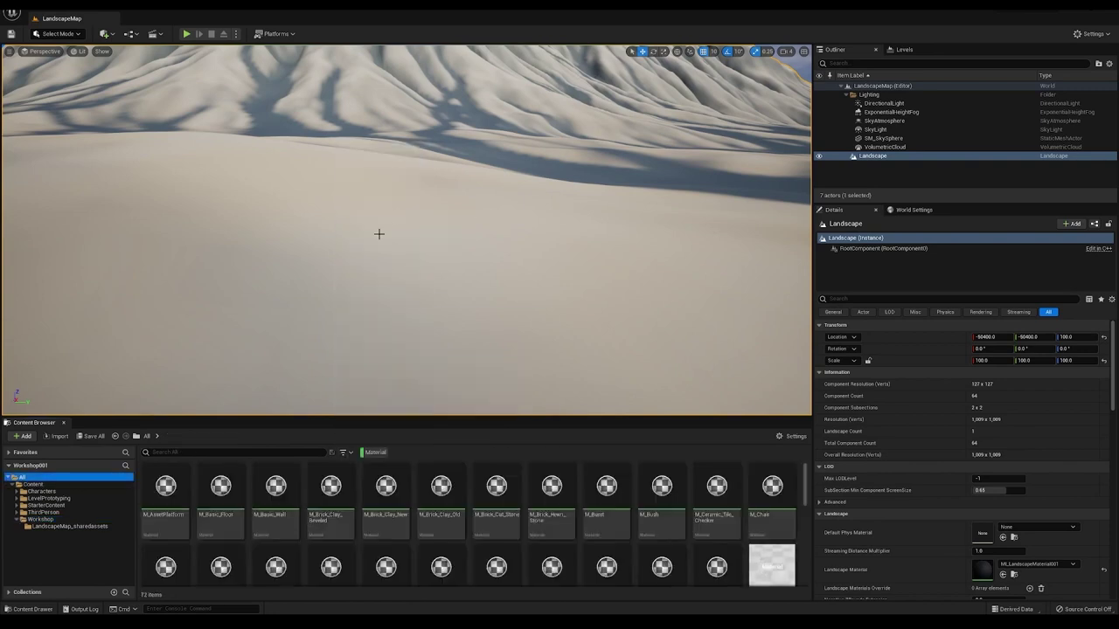
Find the M_Metal_Burnished_Steel material among the starter content materials and open its graph.
scroll(647, 515, down, 3)
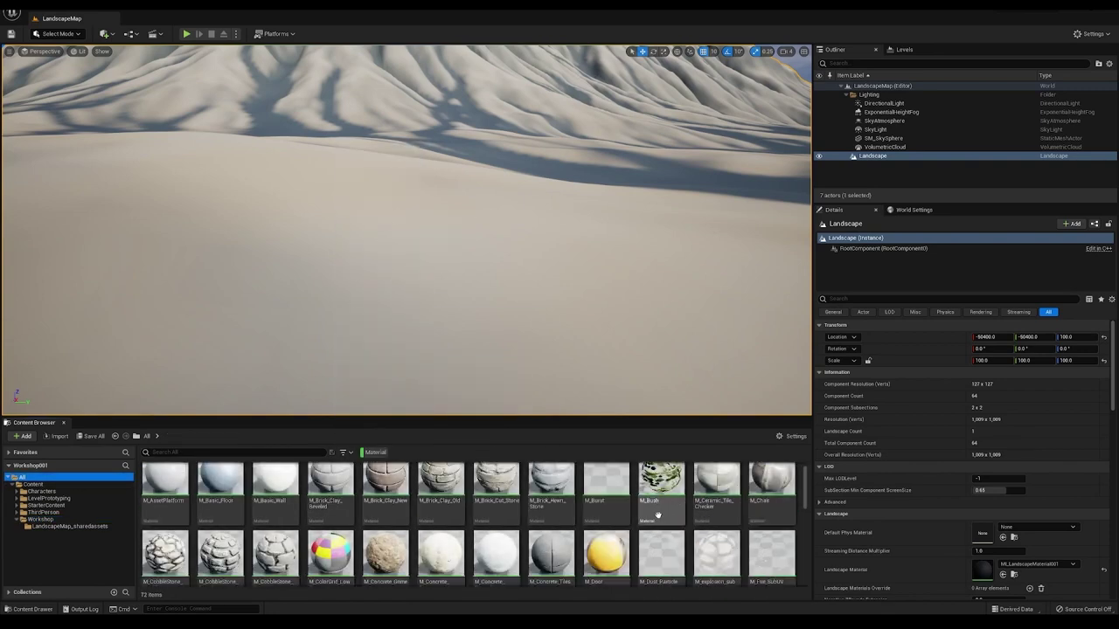
scroll(645, 516, down, 3)
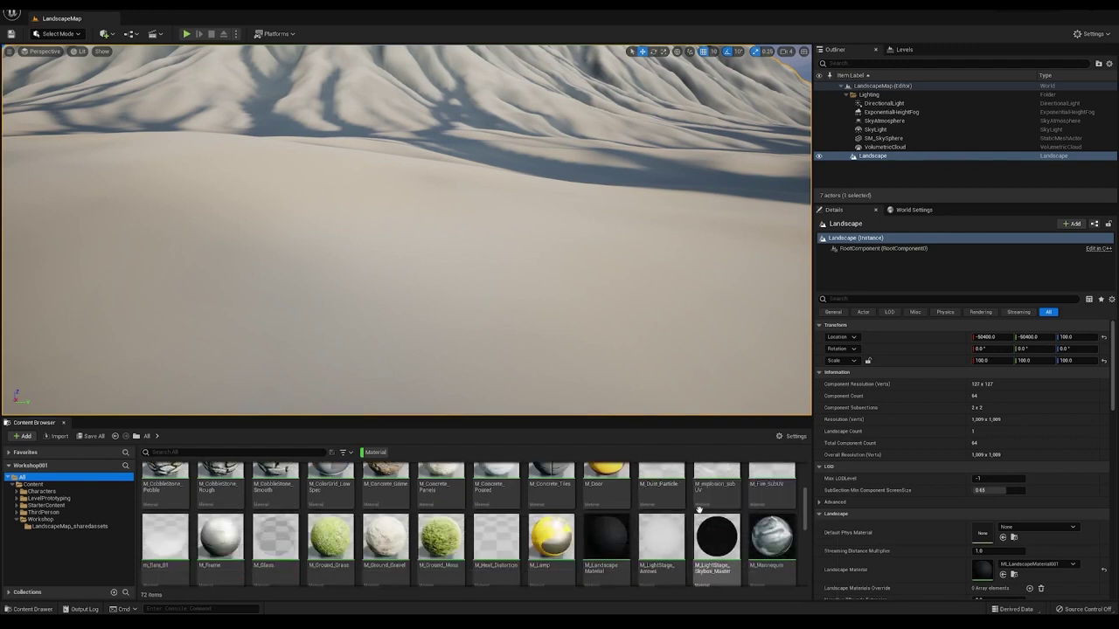
scroll(710, 513, down, 1)
scroll(703, 513, up, 3)
scroll(703, 513, down, 4)
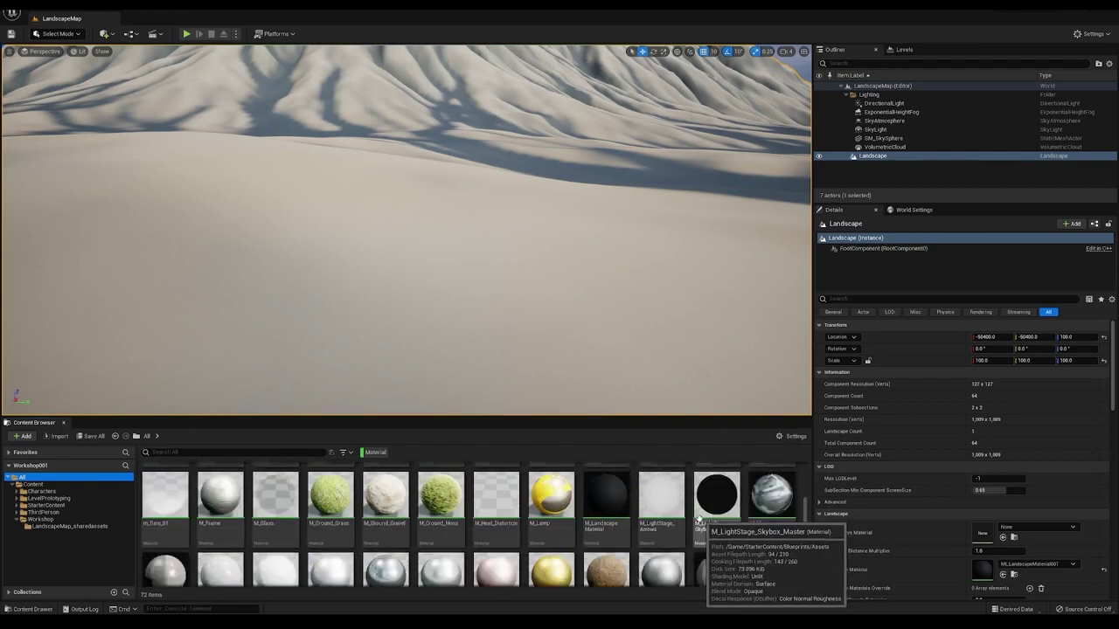
double_click(384, 516)
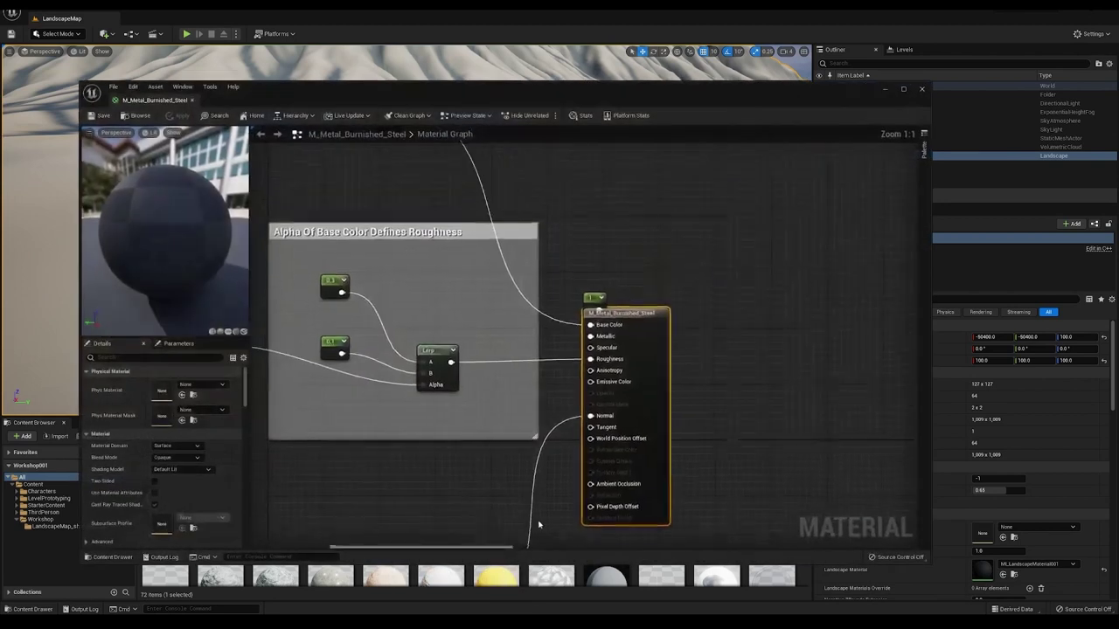
Copy the Macro Texture Variation and Reduce Macro Contrast groups with their connecting Multiply nodes, and close M_Metal_Burnished_Steel.
scroll(367, 244, down, 6)
right_drag(298, 208, 646, 369)
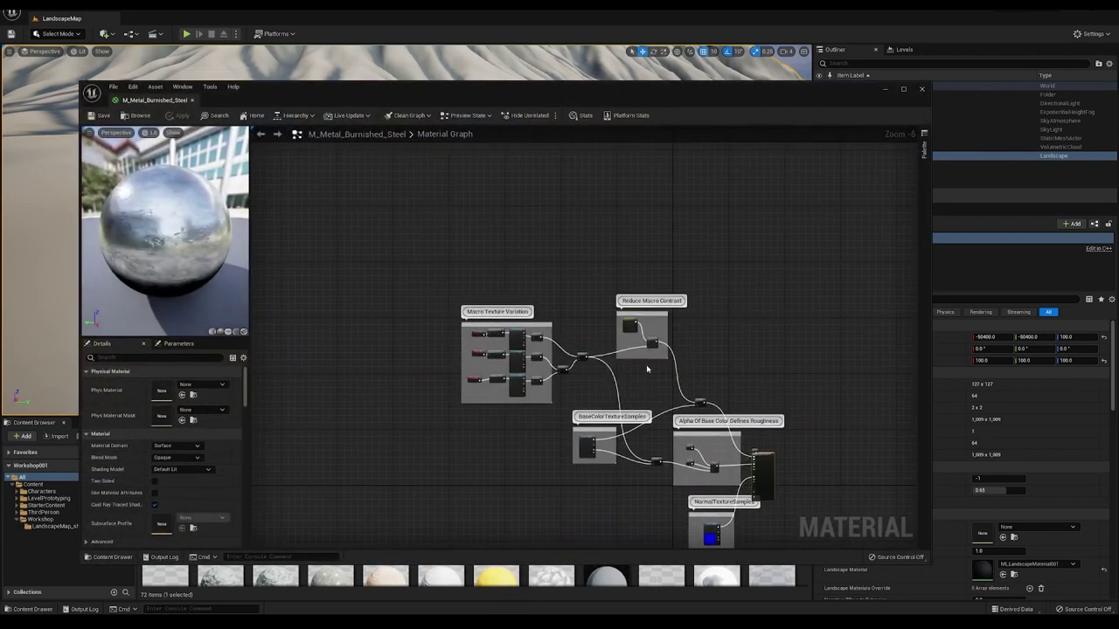
scroll(647, 371, up, 2)
drag(437, 196, 836, 383)
right_drag(835, 355, 802, 342)
drag(288, 173, 568, 383)
drag(598, 167, 779, 323)
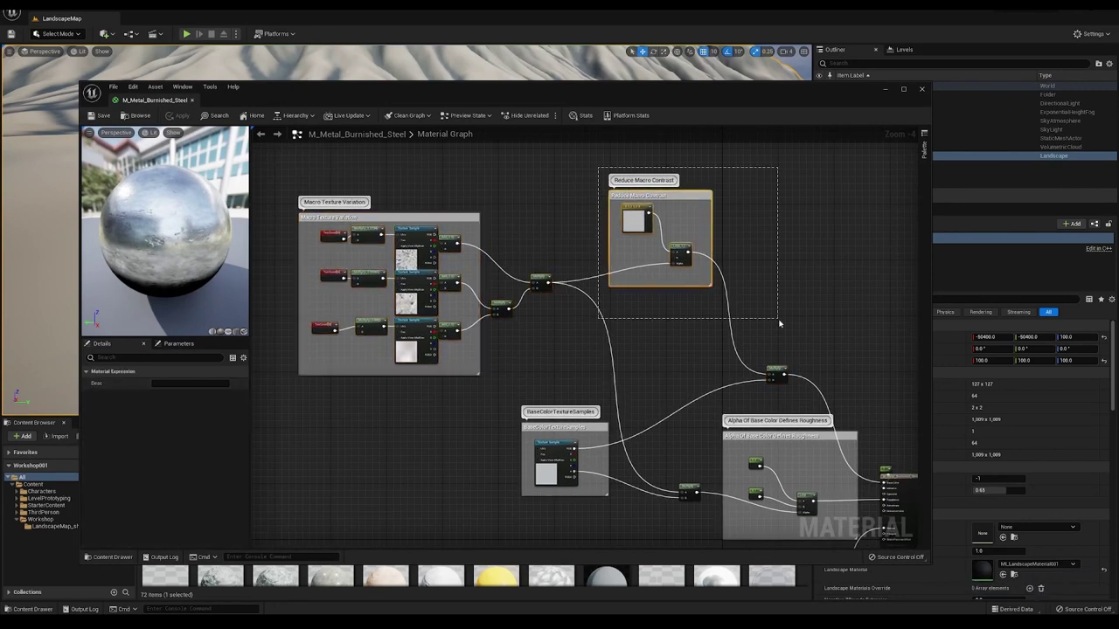
click(753, 334)
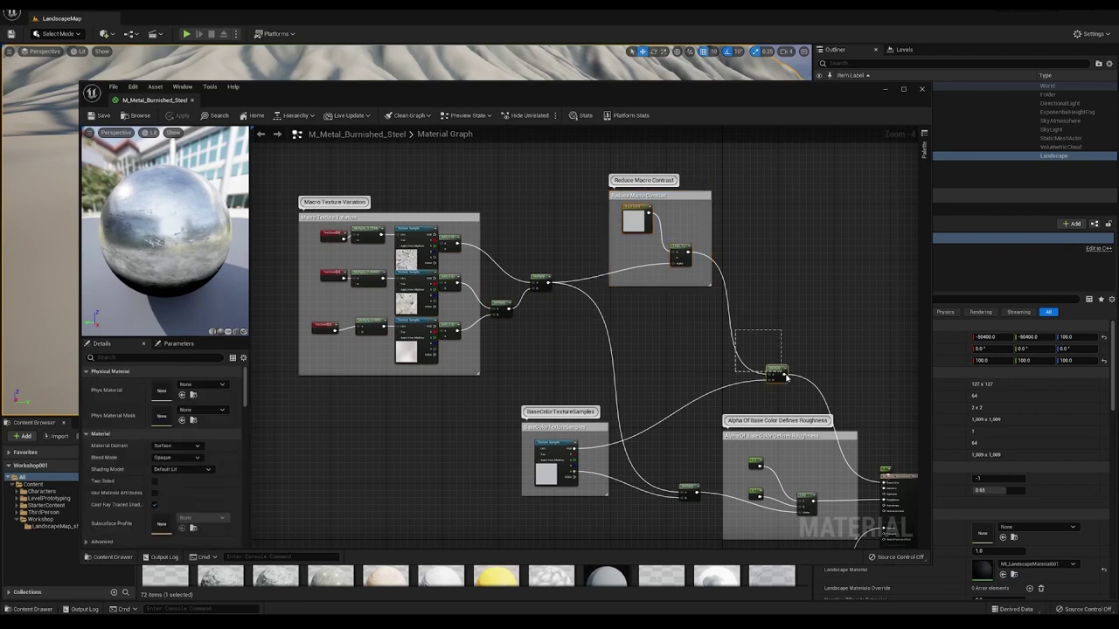
drag(797, 389, 798, 398)
drag(287, 162, 796, 389)
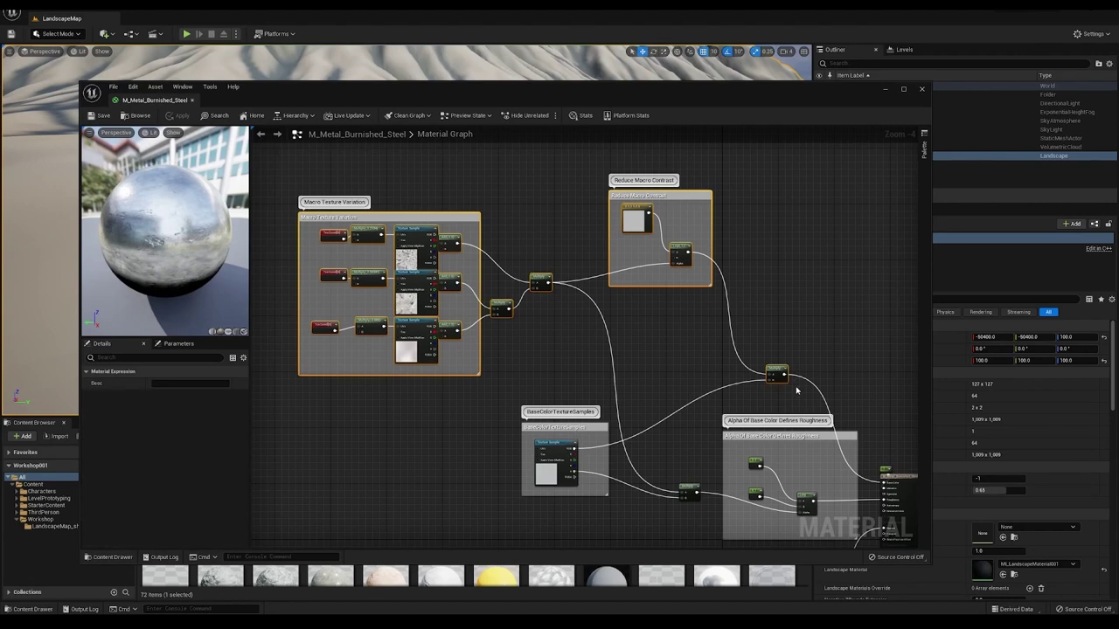
click(193, 100)
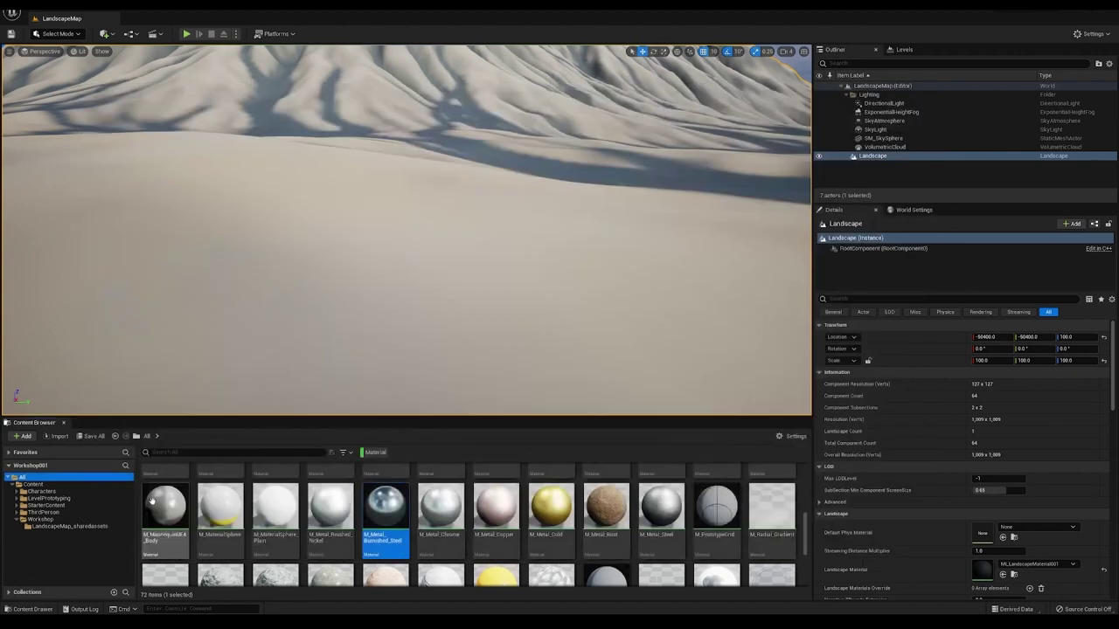
Open M_LandscapeMaterial from the Workshop folder and paste the copied macro variation nodes above its layer colour nodes.
click(41, 519)
double_click(174, 494)
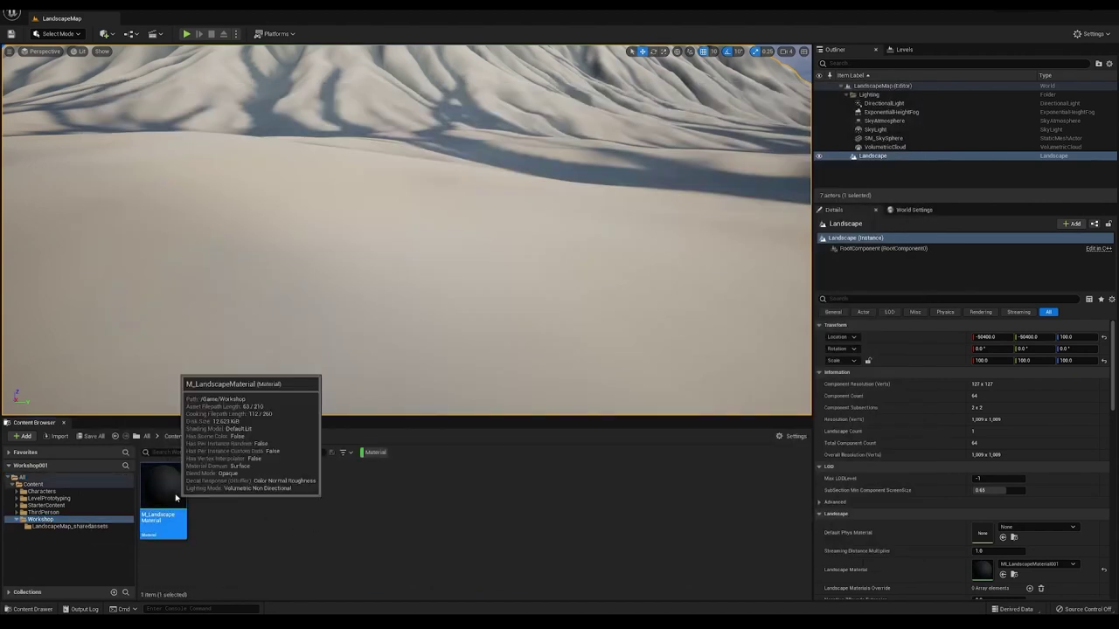
scroll(312, 330, down, 3)
right_drag(297, 224, 489, 455)
key(ctrl+v)
drag(476, 351, 373, 299)
right_drag(595, 526, 477, 328)
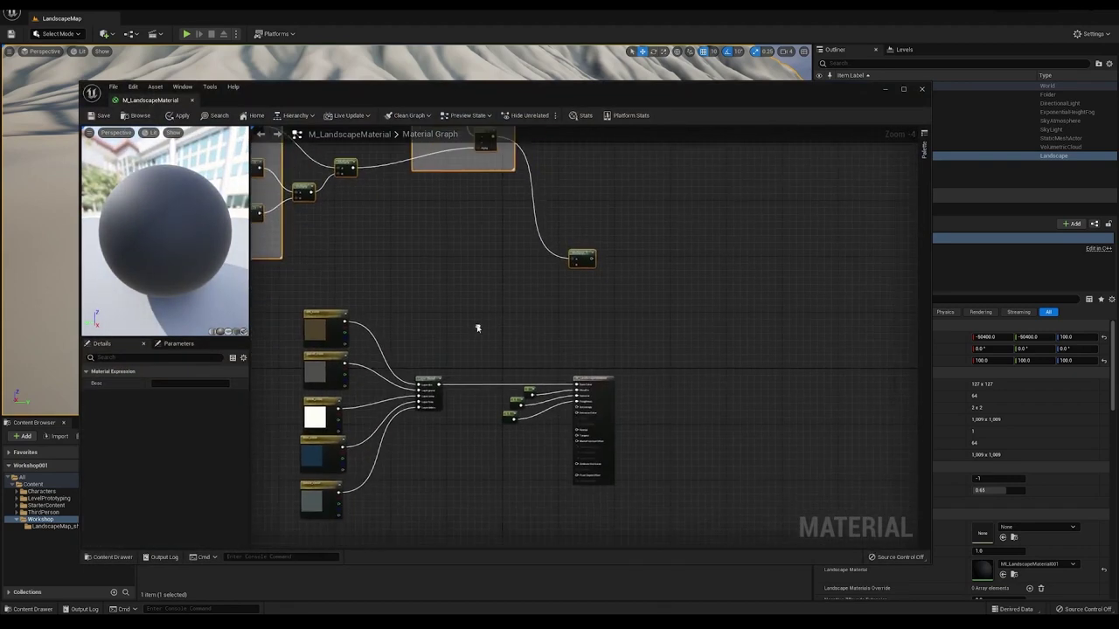
Multiply the Layer Blend output with the pasted macro variation, feed the result into Base Color and save M_LandscapeMaterial.
scroll(481, 339, up, 2)
drag(495, 383, 718, 485)
drag(646, 403, 733, 407)
click(566, 369)
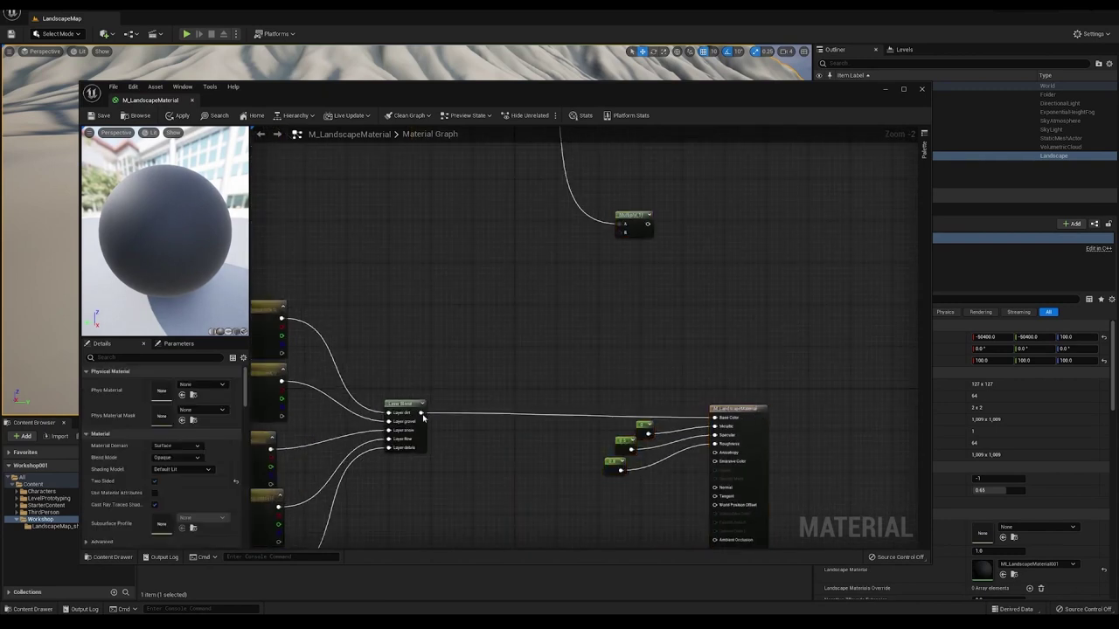
drag(423, 414, 715, 417)
click(591, 330)
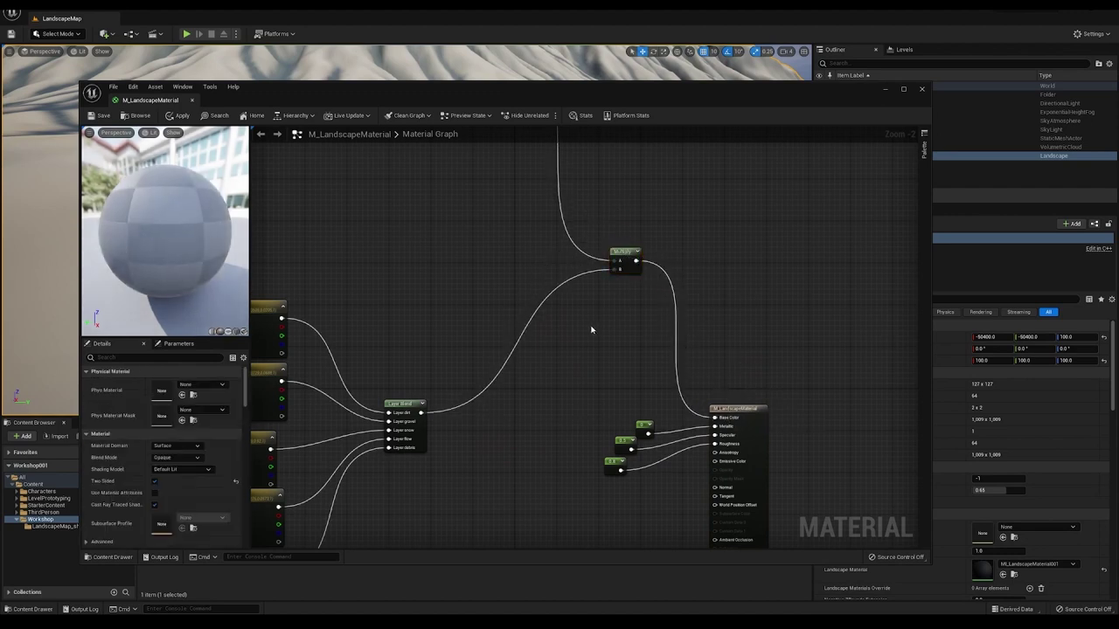
drag(420, 96, 860, 171)
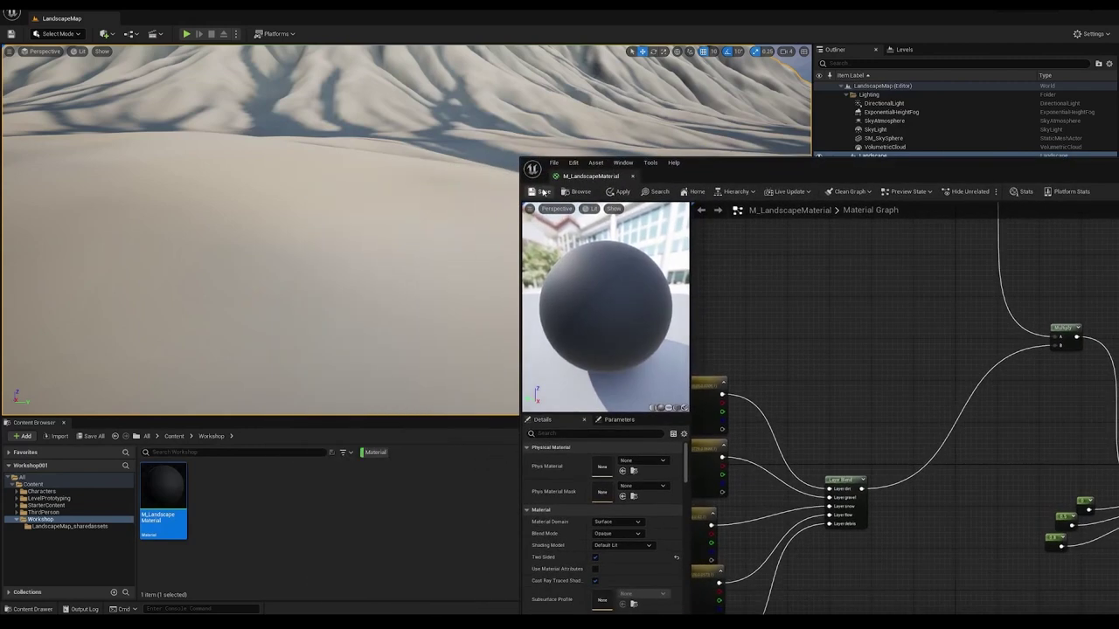
click(531, 193)
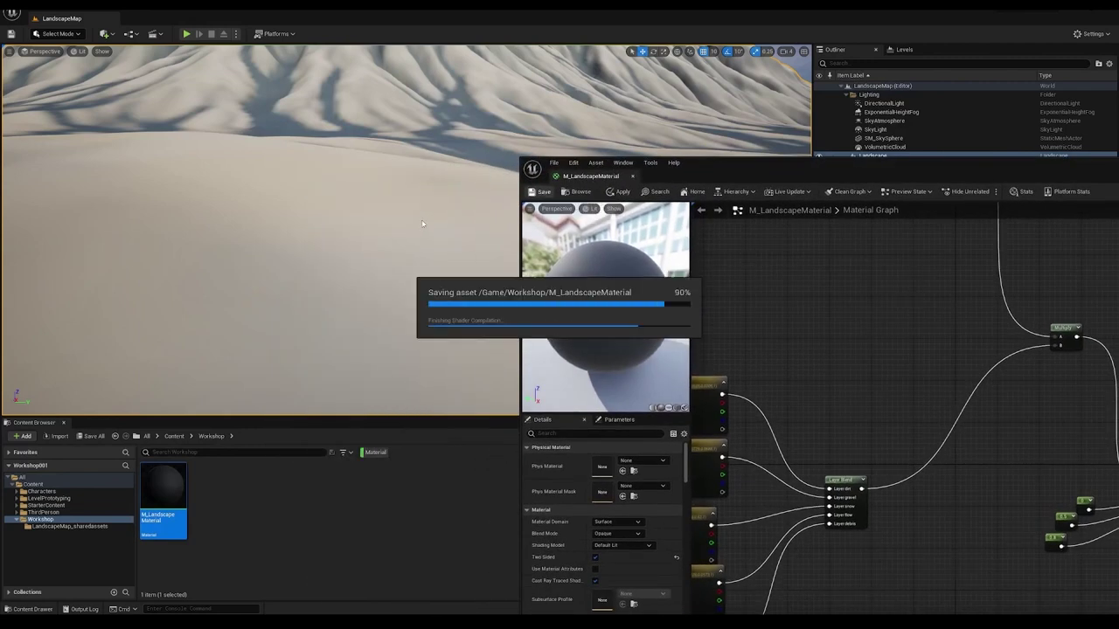
Examine the macro texture variation on the landscape and the layer colour nodes, and close the M_LandscapeMaterial editor.
right_drag(383, 166, 383, 166)
key(w)
key(s)
key(w)
key(w)
right_drag(367, 232, 377, 168)
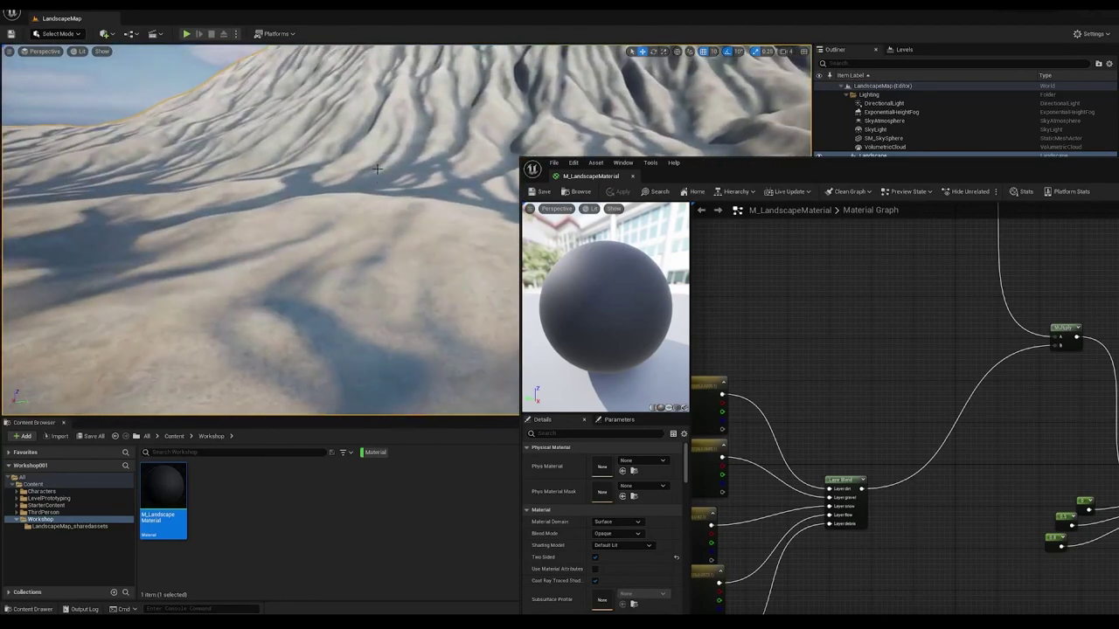
right_drag(867, 371, 929, 292)
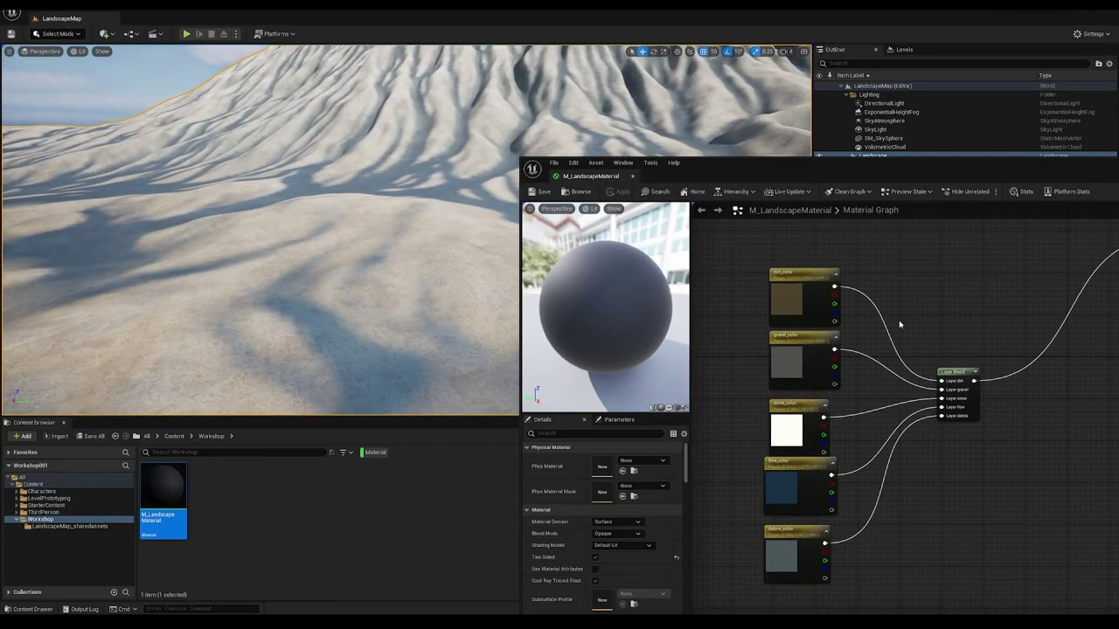
click(632, 175)
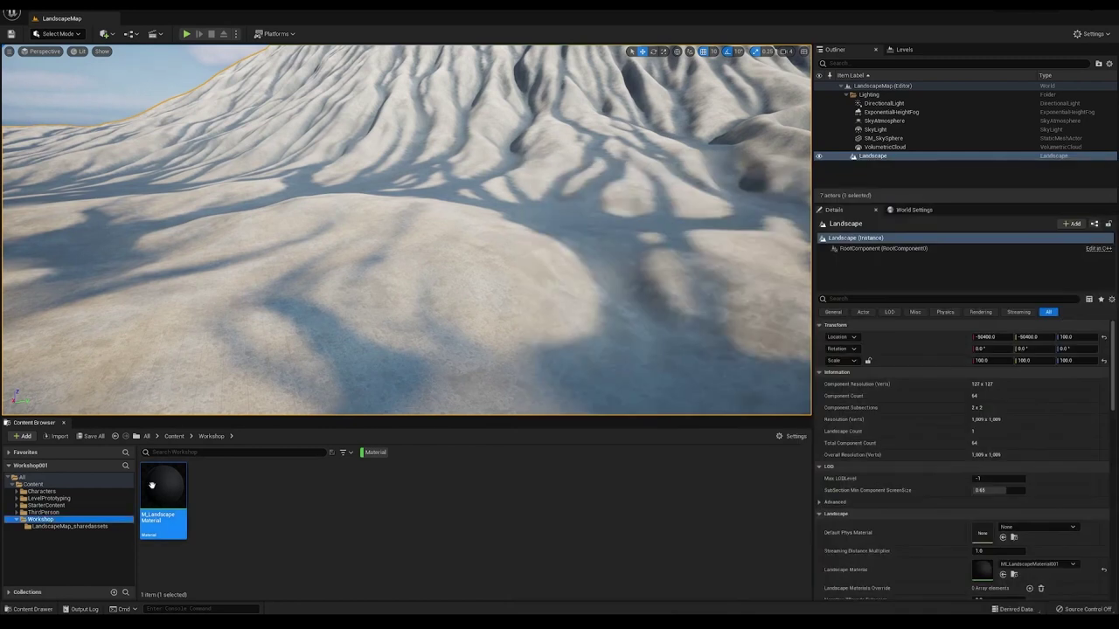
Turn off the Material filter for the Workshop folder and save the level.
click(374, 453)
click(475, 516)
key(ctrl+s)
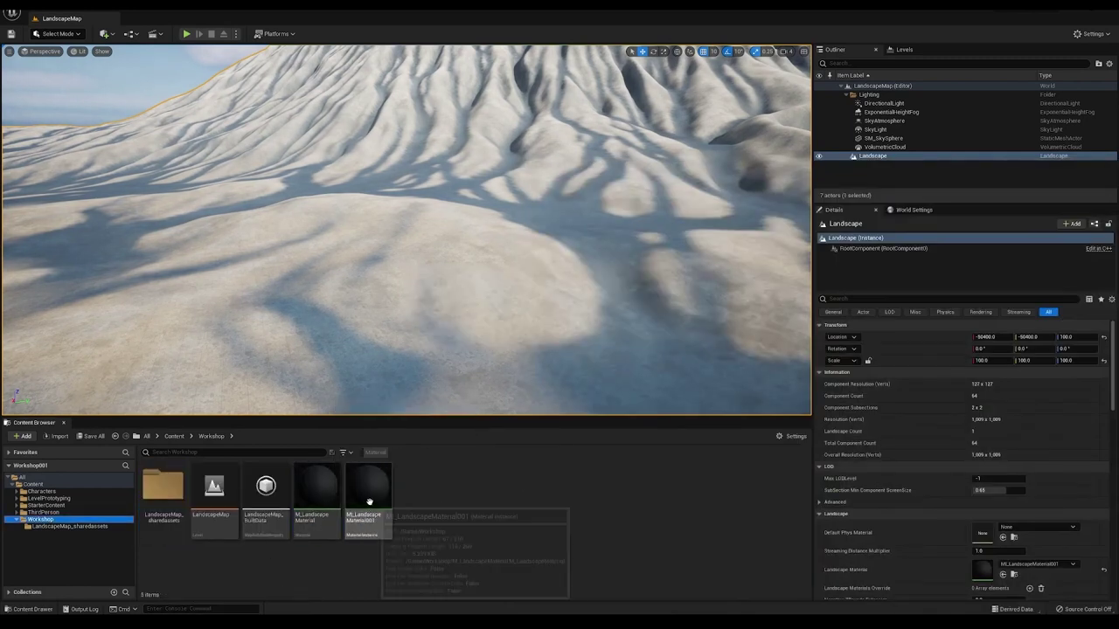
Open MI_LandscapeMaterial001 beside the viewport, enable the debris_color and flow_color overrides and adjust the flow colour.
double_click(369, 494)
drag(519, 159, 766, 304)
drag(988, 316, 652, 298)
click(875, 389)
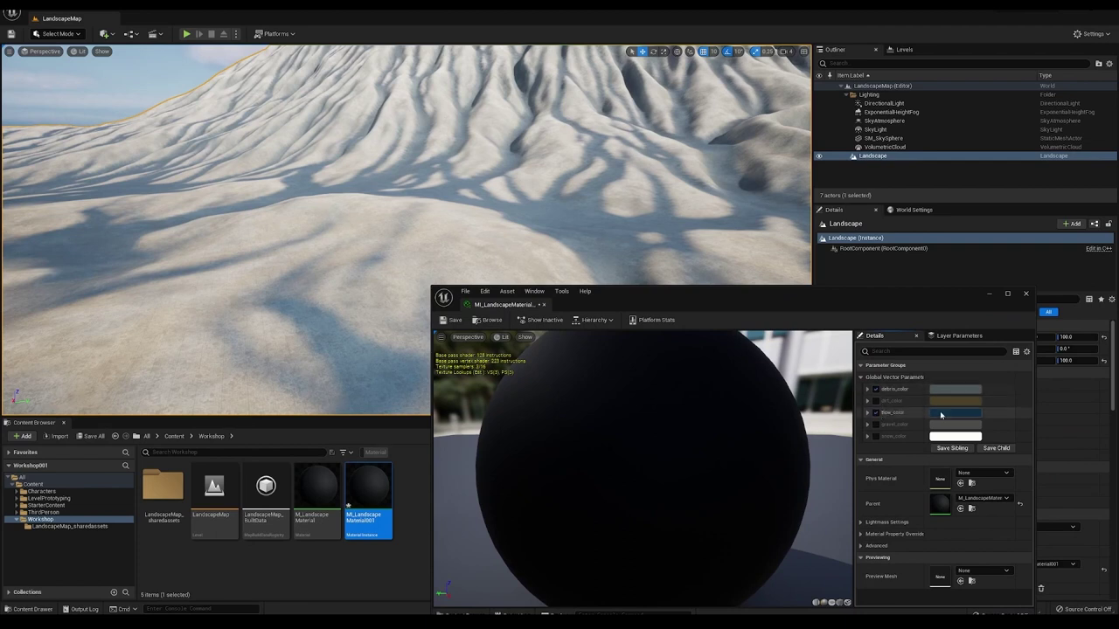
click(941, 414)
mouse_move(876, 488)
mouse_down()
mouse_move(876, 454)
mouse_move(879, 497)
mouse_up()
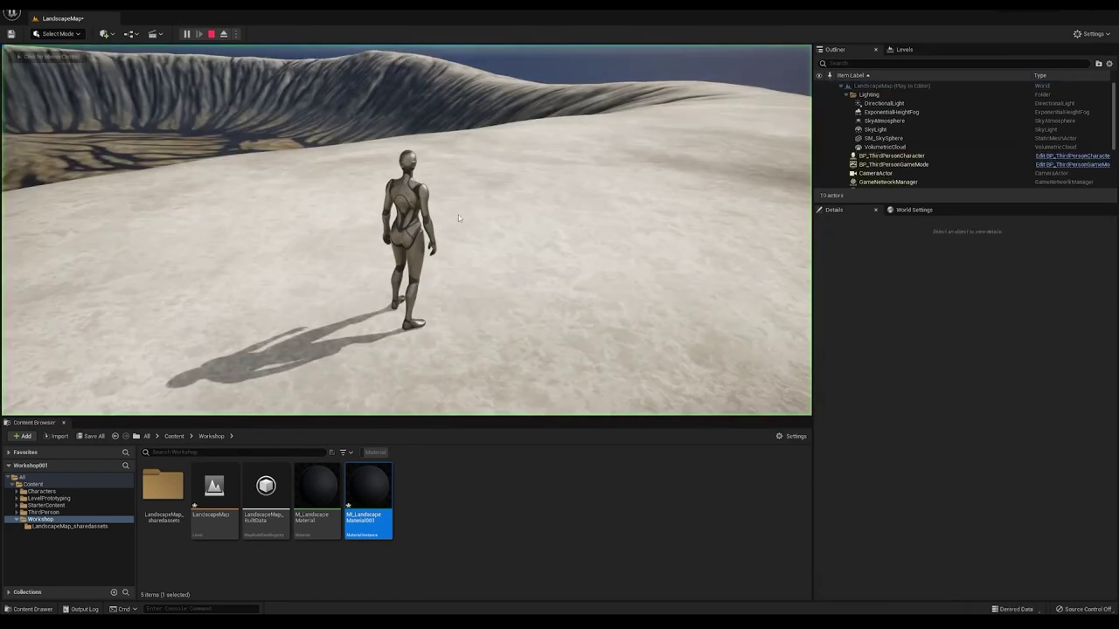
Play the level and run the character across the recoloured landscape towards the crater.
key(w)
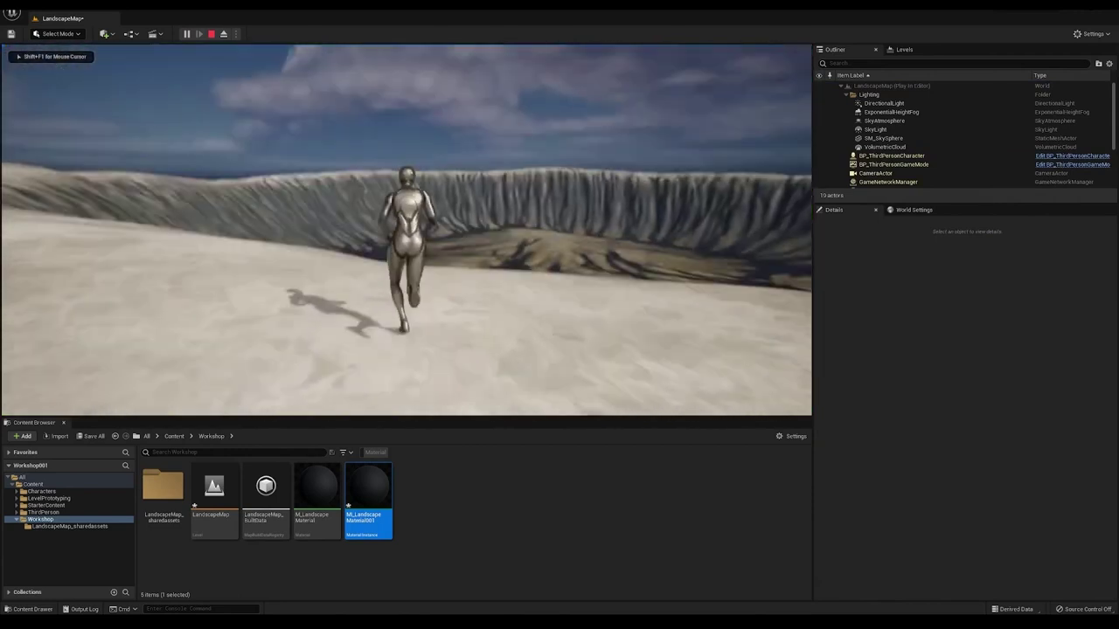